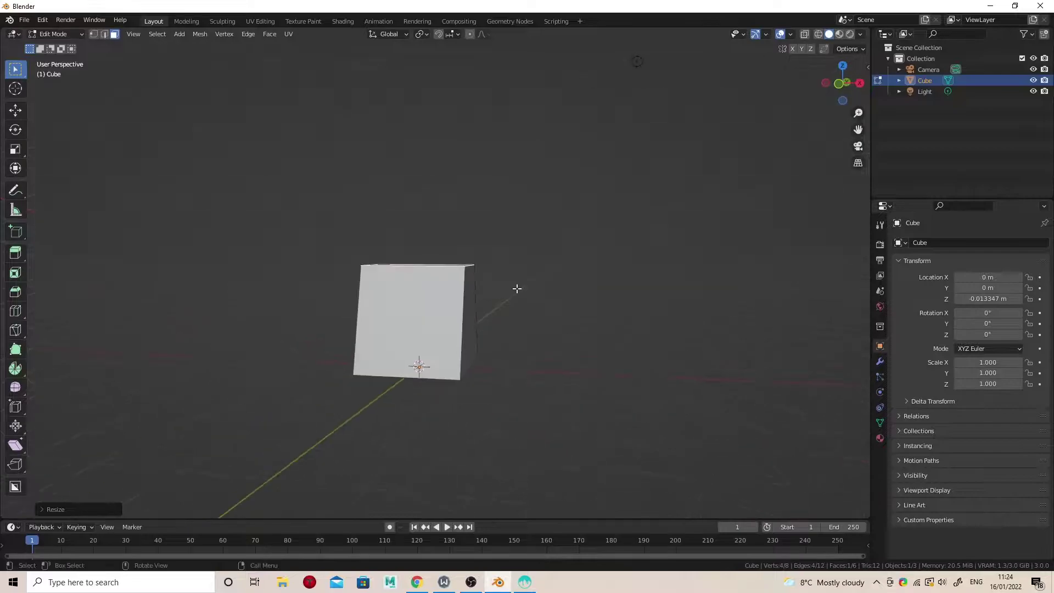
- Duplicate the tapered block along X and rotate the copy 180° about the Y axis
key(shift+d)
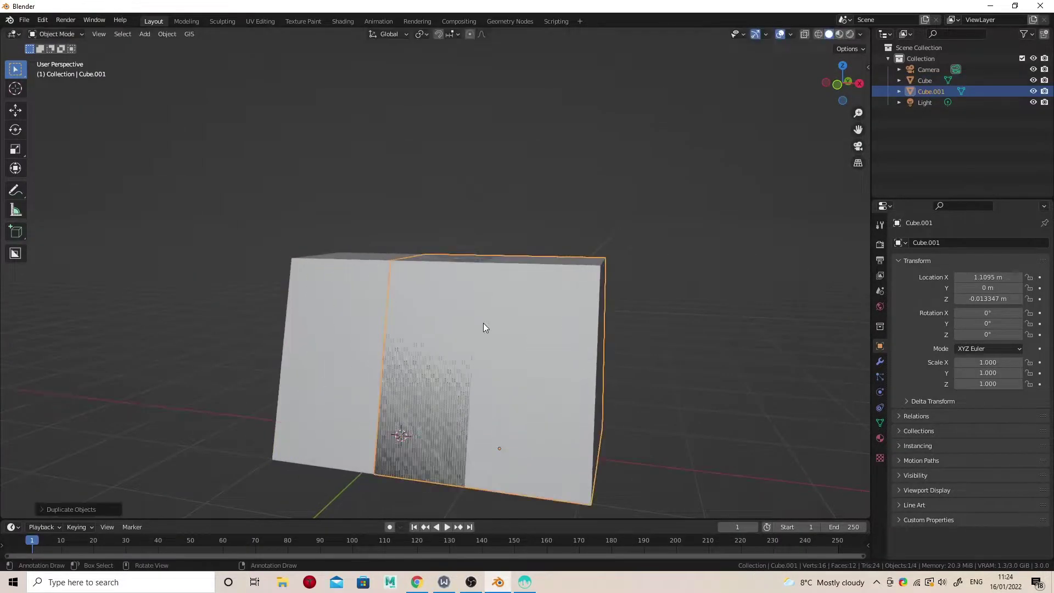
key(KP_1)
key(r)
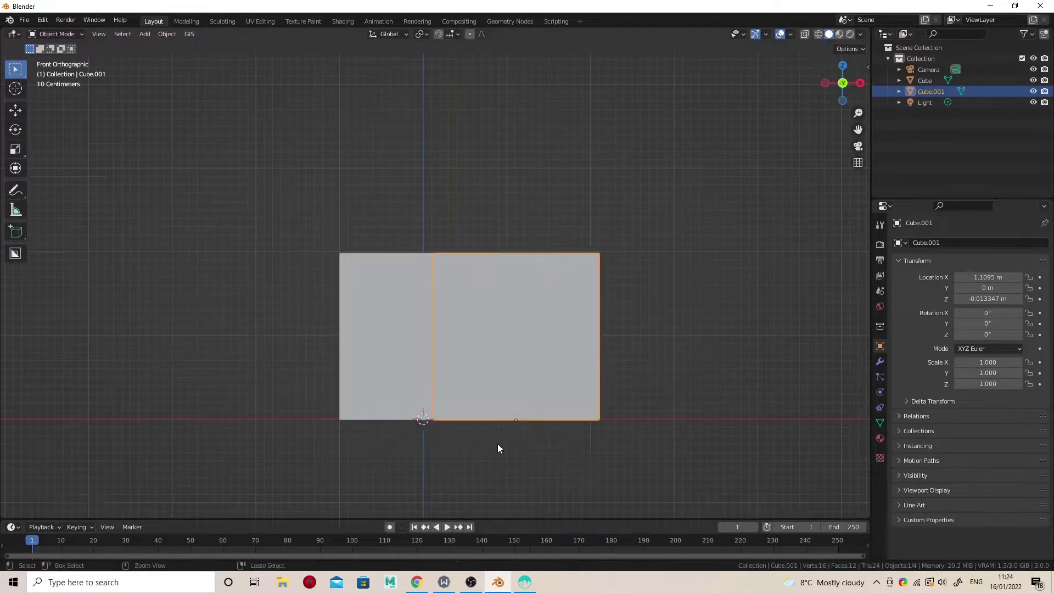
text(y180)
key(Return)
- Move the inverted copy to overlap the original block, at about X 0.51 m and Z 1.99 m
key(g)
click(558, 275)
middle_drag(558, 275, 402, 362)
key(g)
key(x)
click(543, 360)
- Adjust the height of the inverted block by moving its faces along Z in Edit Mode
key(Tab)
click(403, 283)
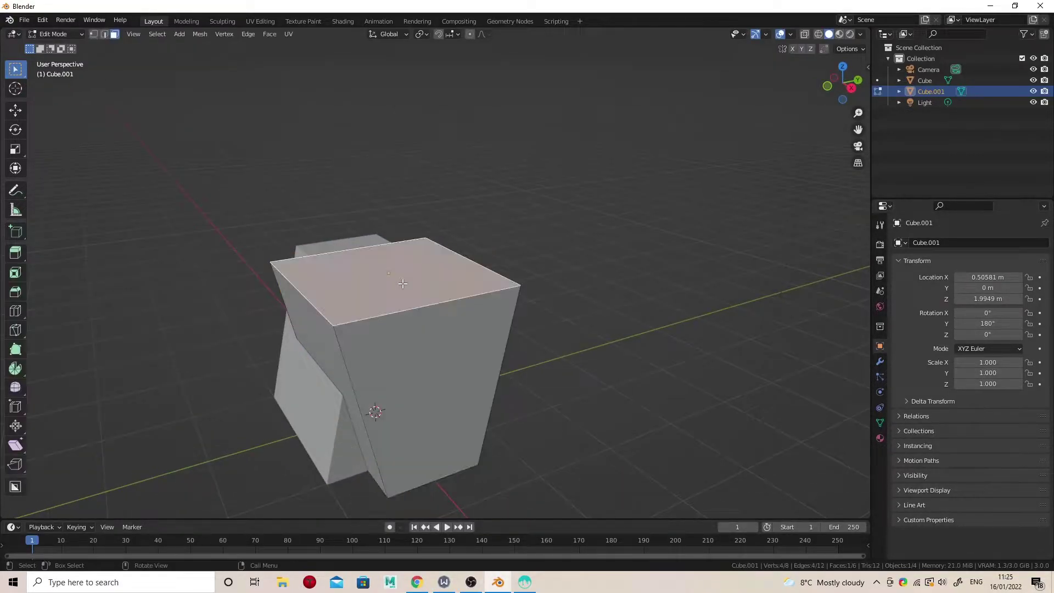
key(g)
key(z)
click(409, 297)
middle_drag(409, 297, 411, 259)
key(g)
key(z)
click(501, 273)
key(Tab)
- Duplicate the original upright block and place the copy along X at about 1.70 m
middle_drag(448, 291, 382, 374)
click(325, 392)
key(KP_1)
key(shift+d)
key(x)
click(518, 357)
middle_drag(518, 357, 498, 364)
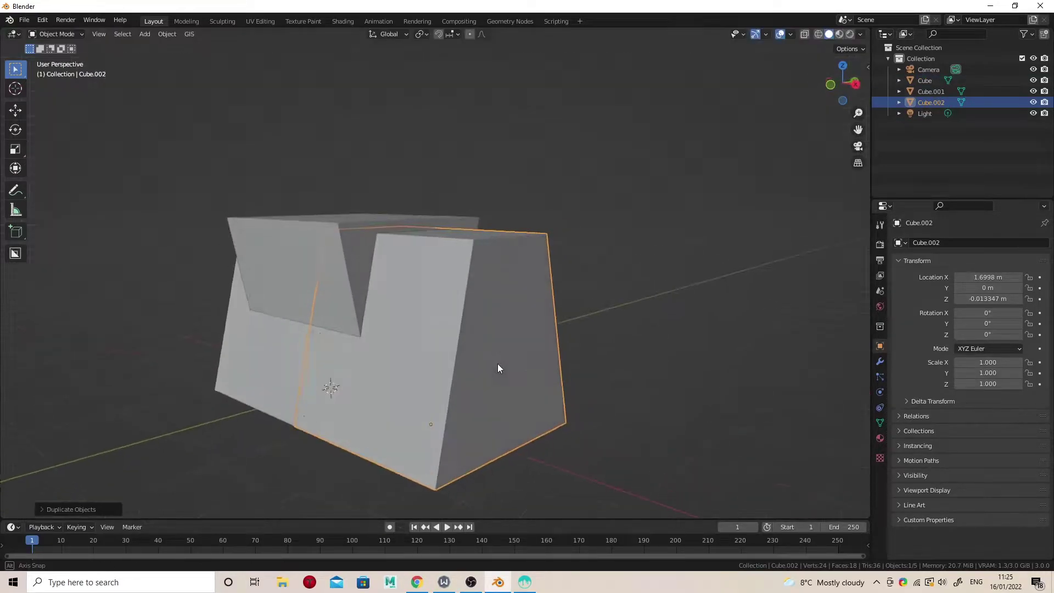
- Scale the new upright copy down to about 0.65 and move it along X to about 1.41 m
key(s)
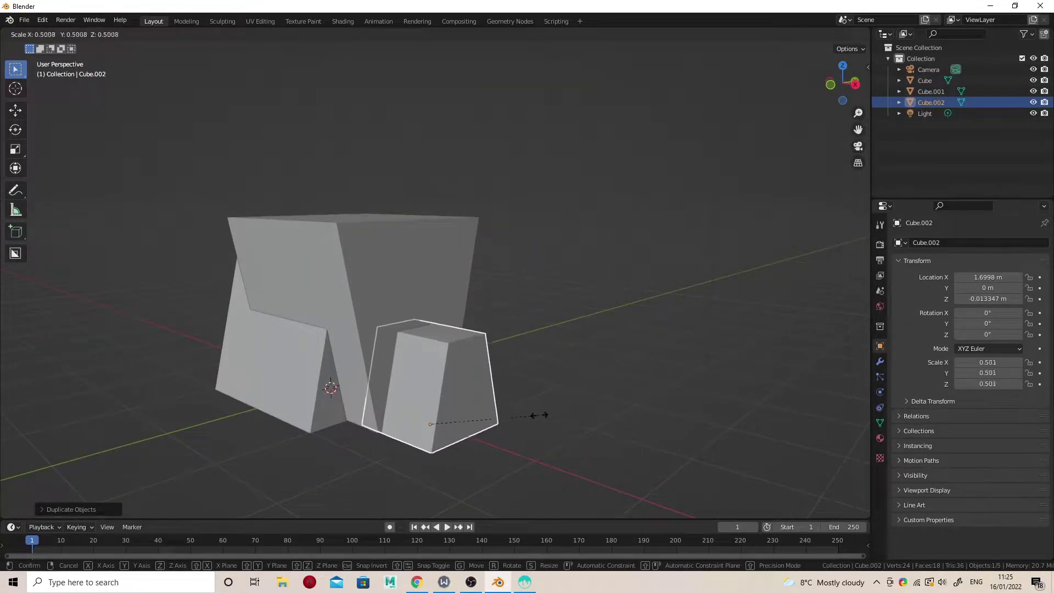
click(571, 409)
key(g)
key(x)
click(513, 371)
mouse_move(512, 371)
middle_down()
mouse_move(488, 381)
mouse_move(525, 364)
middle_up()
scroll(525, 364, up, 3)
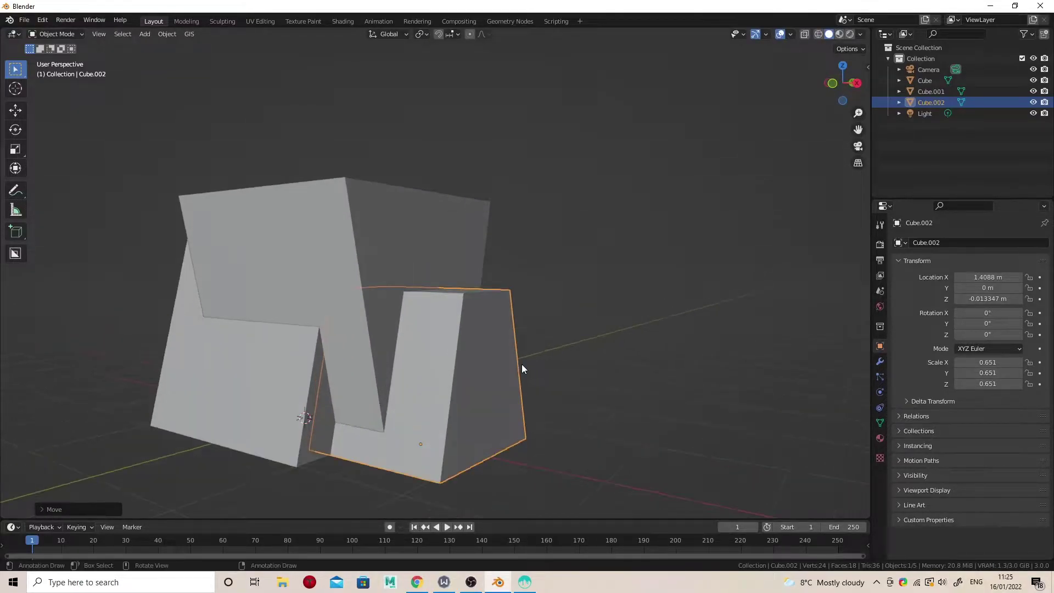
middle_drag(535, 381, 624, 381)
click(630, 374)
- Boolean-union the original, inverted and small blocks into the small block's object, hiding the two source blocks
click(293, 363)
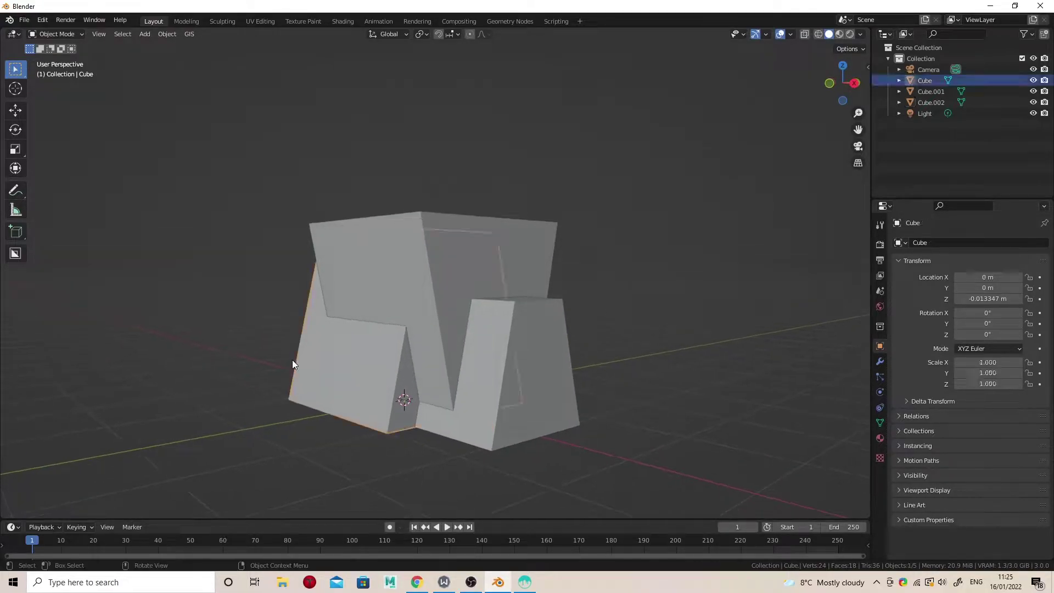
shift+click(370, 227)
click(1033, 80)
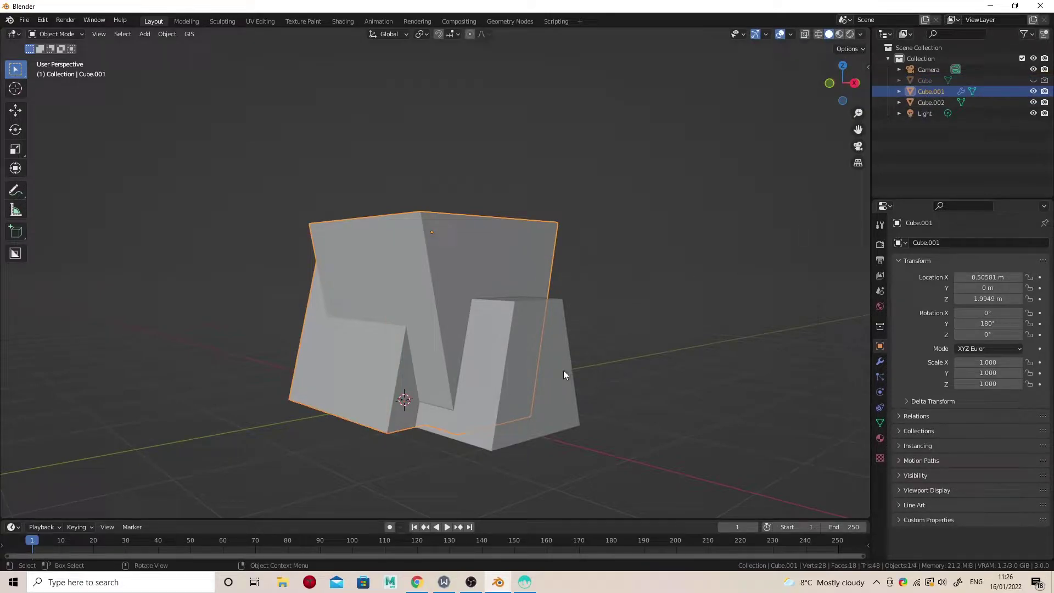
shift+click(564, 372)
click(1033, 92)
middle_drag(582, 258, 524, 276)
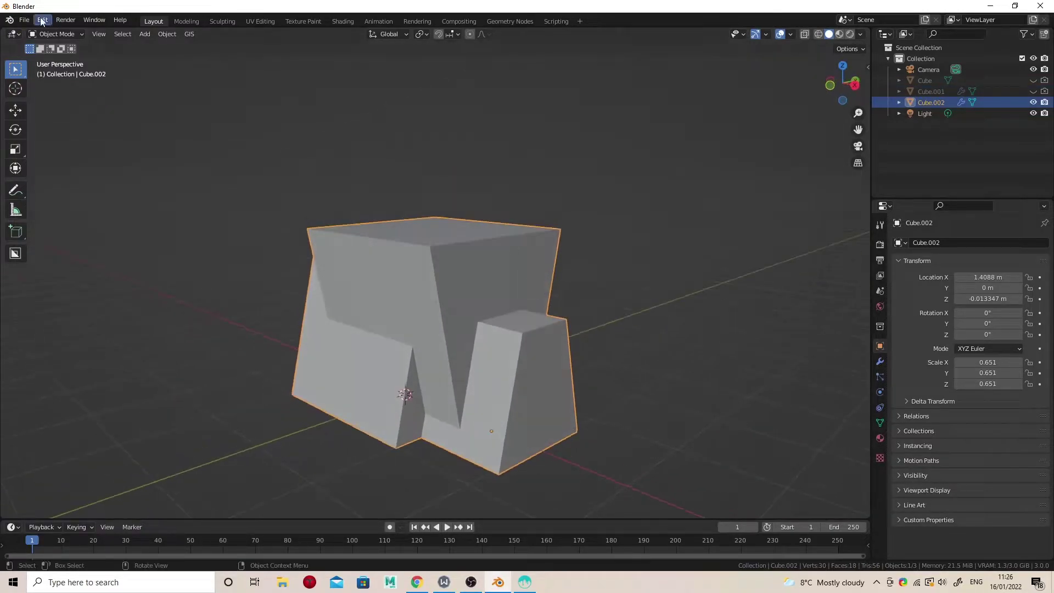
click(24, 20)
mouse_move(79, 180)
click(173, 288)
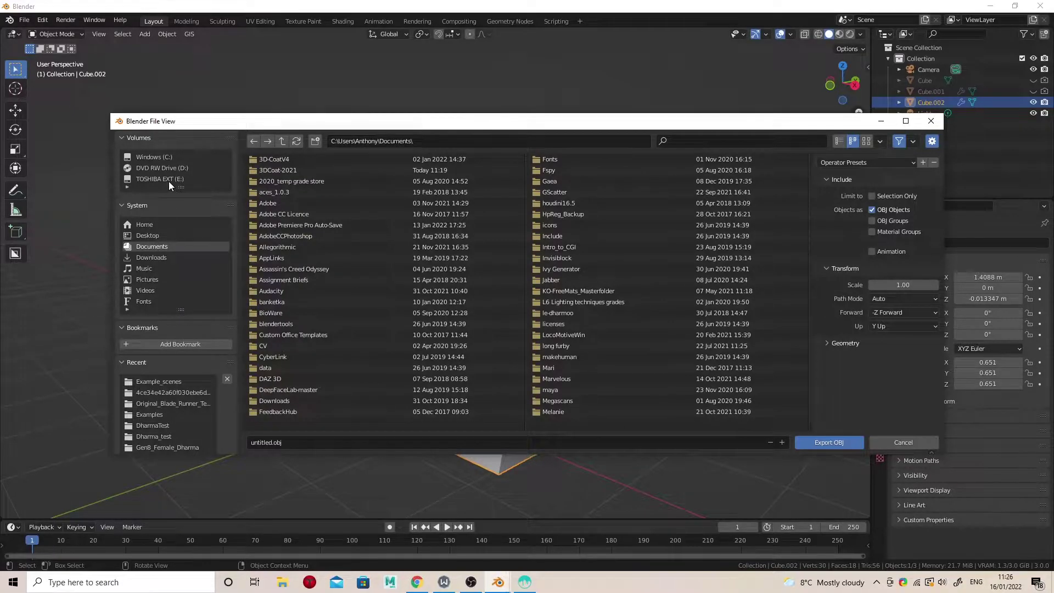
key(Return)
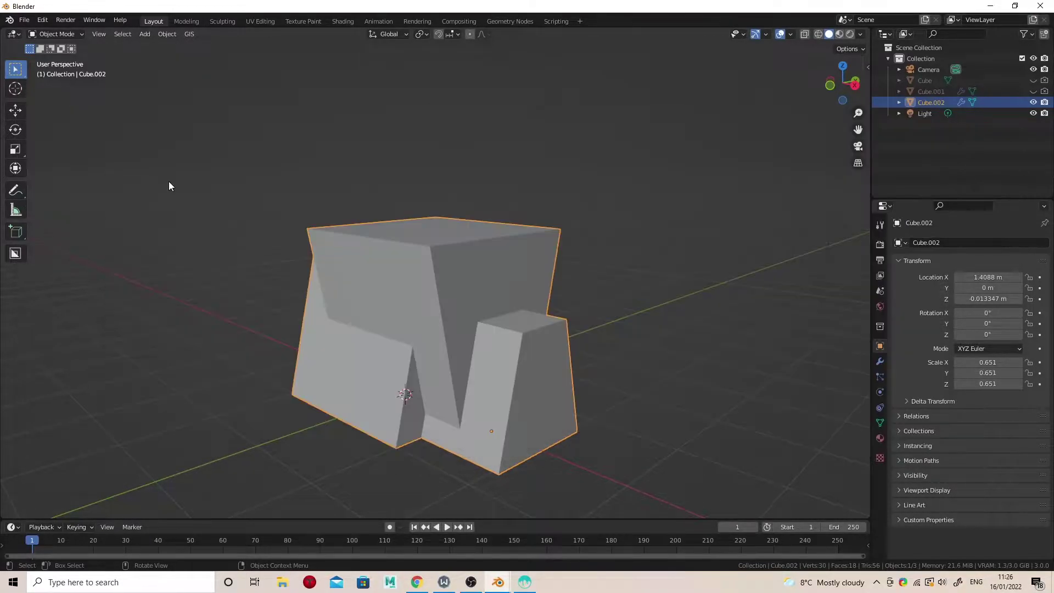
- Start a Wavefront OBJ export and browse to E:\Blender Projects\Scenes\Example_scenes
click(24, 20)
mouse_move(64, 180)
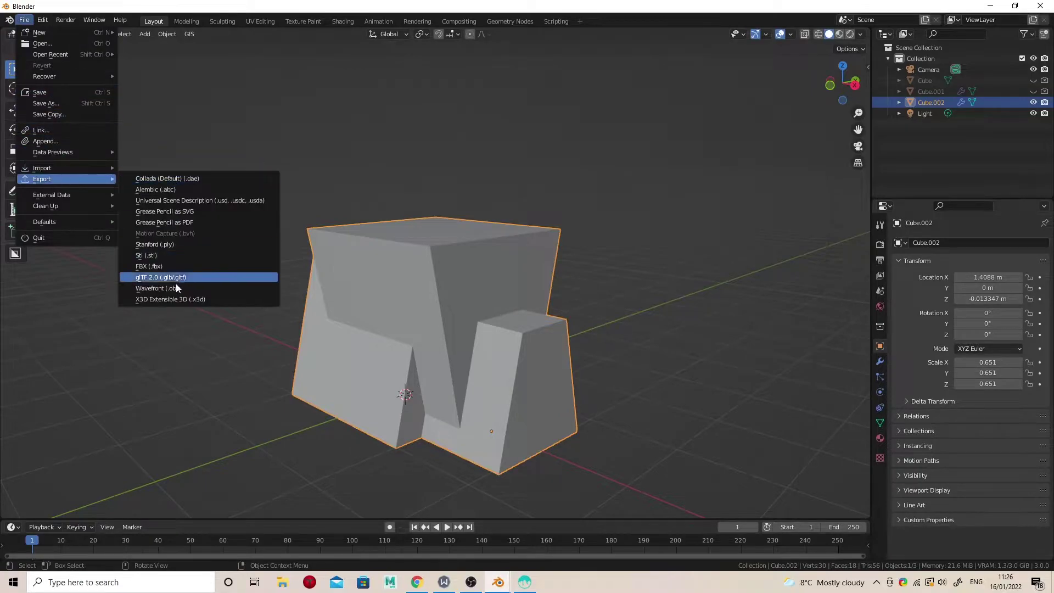
click(177, 281)
double_click(289, 181)
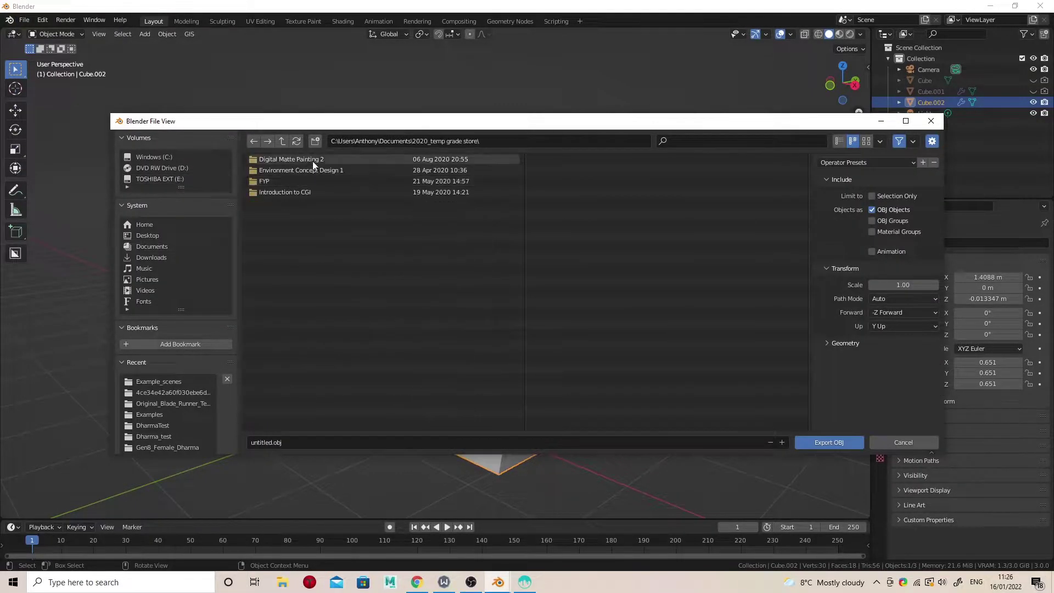
click(282, 142)
click(165, 179)
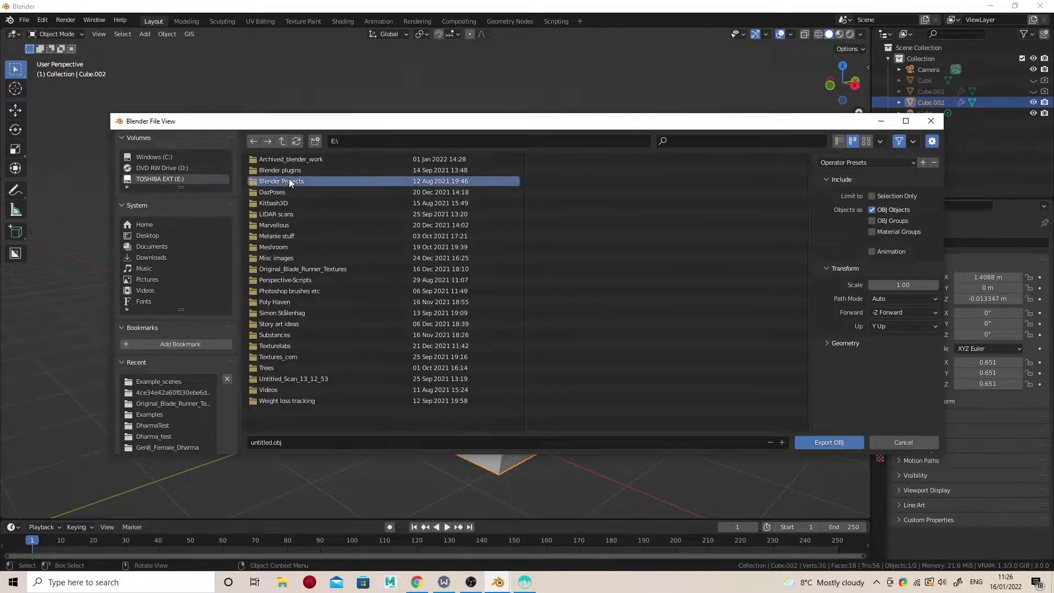
double_click(289, 180)
double_click(276, 182)
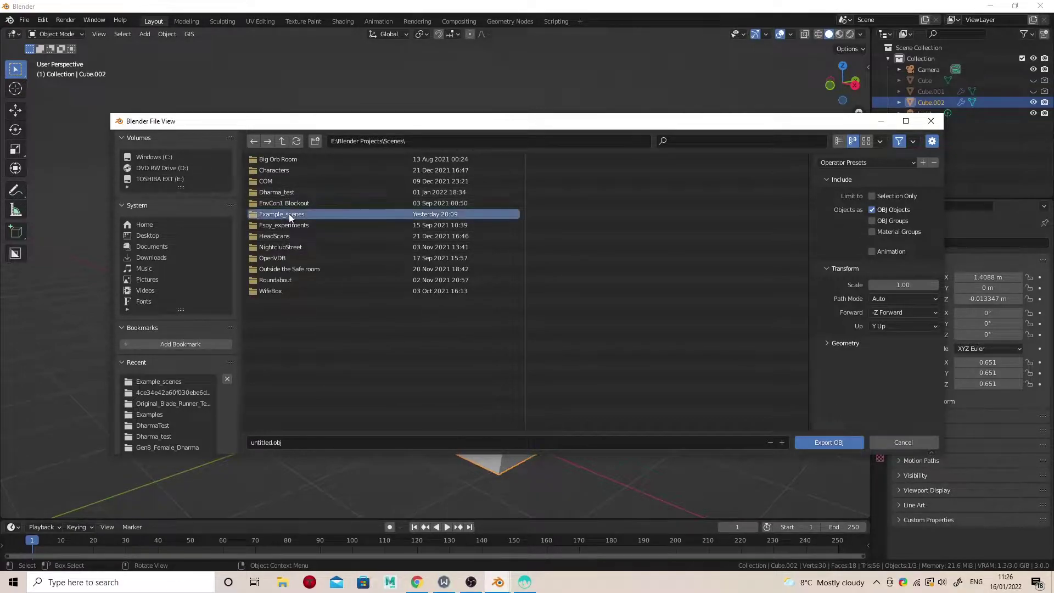
double_click(288, 213)
- Name the export Archictecture, limit it to the selection only and export the OBJ
click(266, 442)
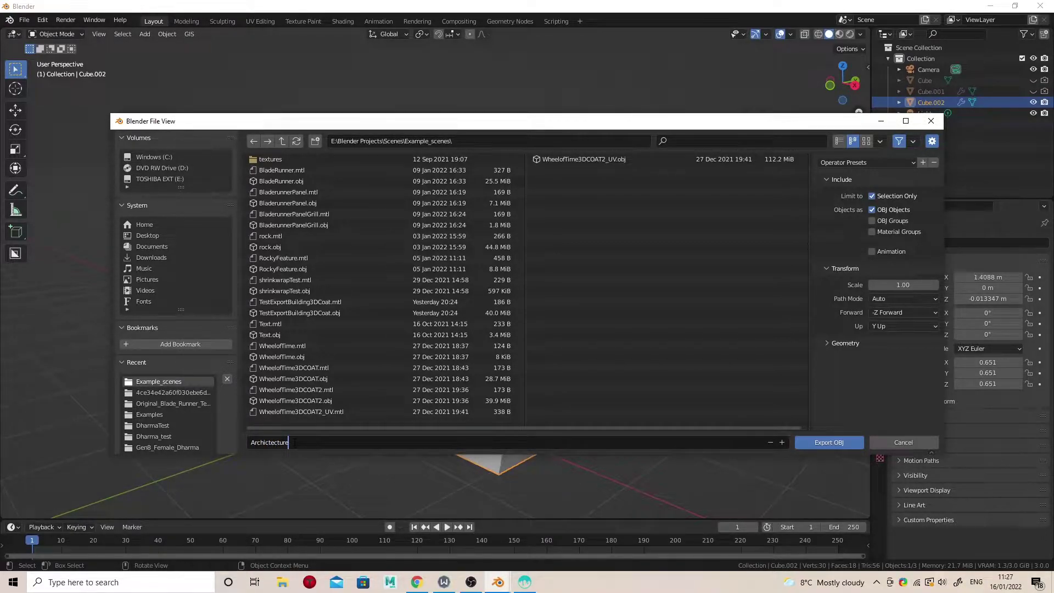
text(Archictecture)
click(829, 442)
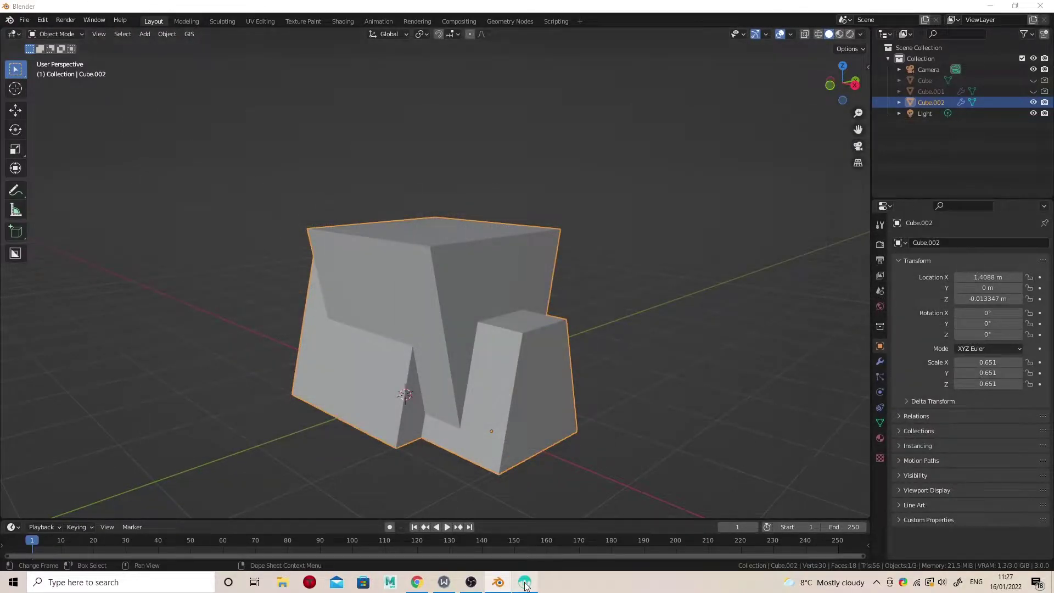
- Switch to 3DCoat and import the exported Archictecture model into the sculpt workspace
click(525, 583)
click(519, 337)
click(364, 284)
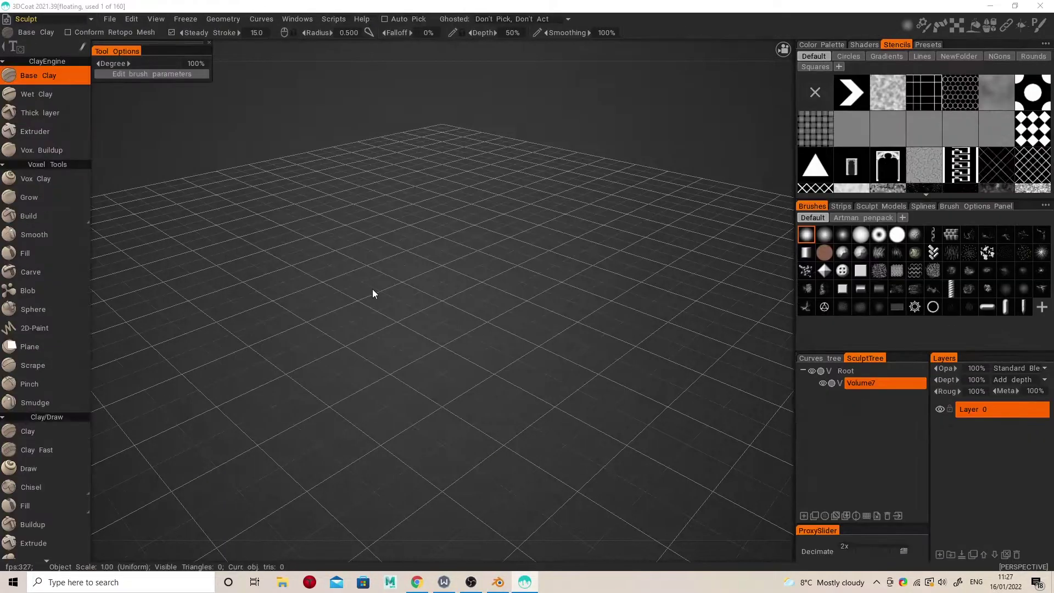
click(308, 127)
click(633, 487)
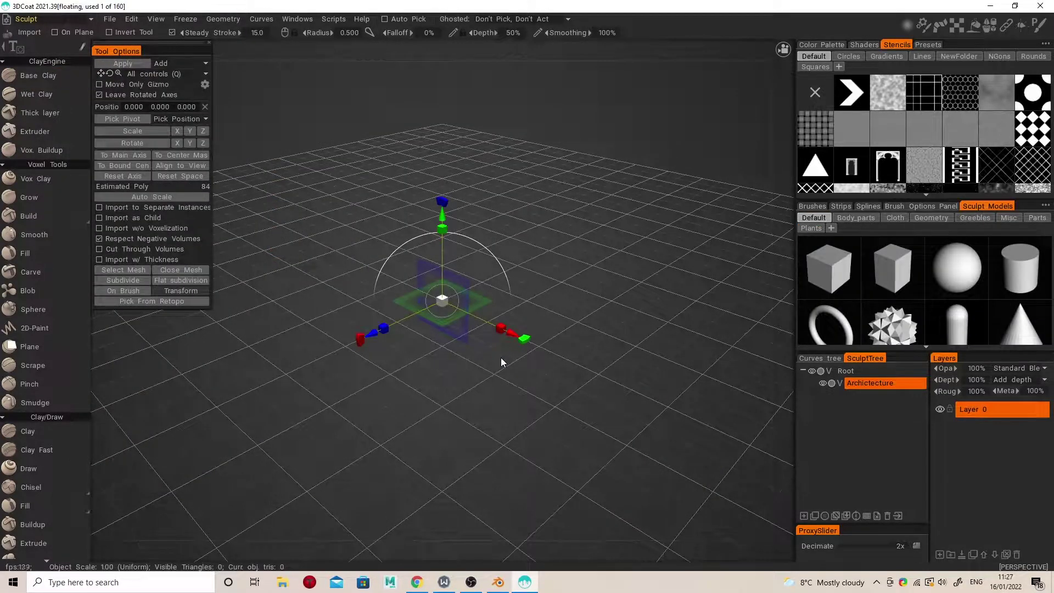
- Scale the imported model up uniformly to about 1.6 million estimated polygons and apply the import
drag(454, 308, 708, 322)
alt+drag(534, 290, 541, 328)
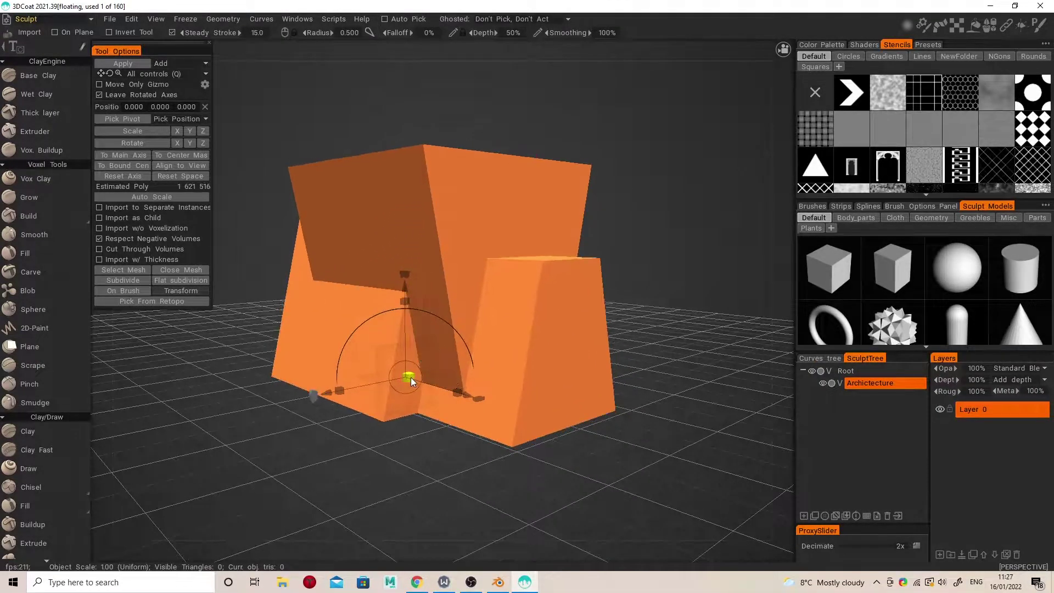
click(118, 65)
click(364, 327)
- Activate the Pose tool and resample the sculpt to about 2.7 million polygons
key(space)
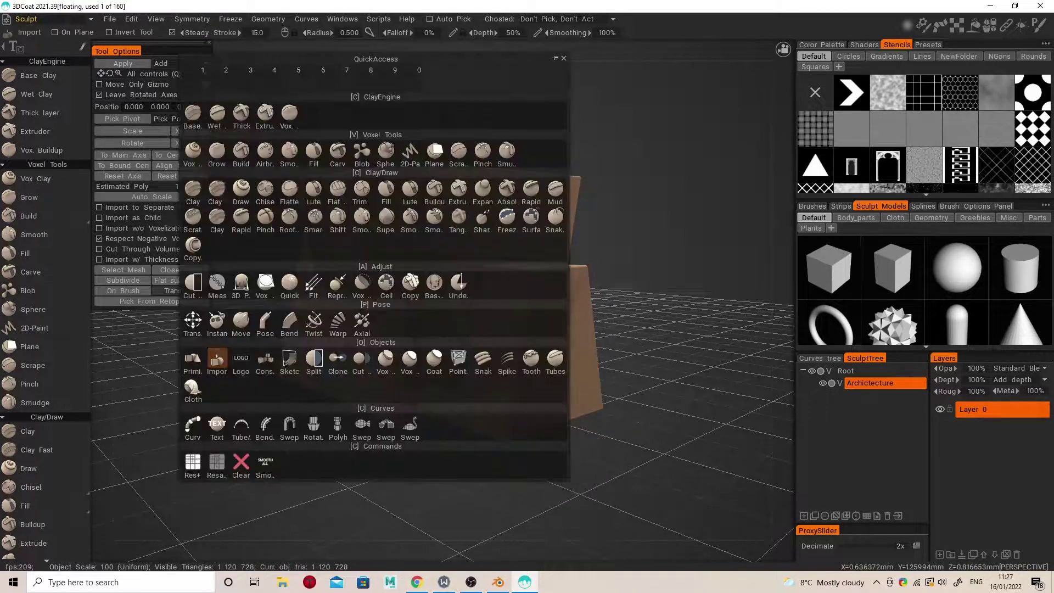
click(240, 323)
alt+drag(434, 336, 420, 363)
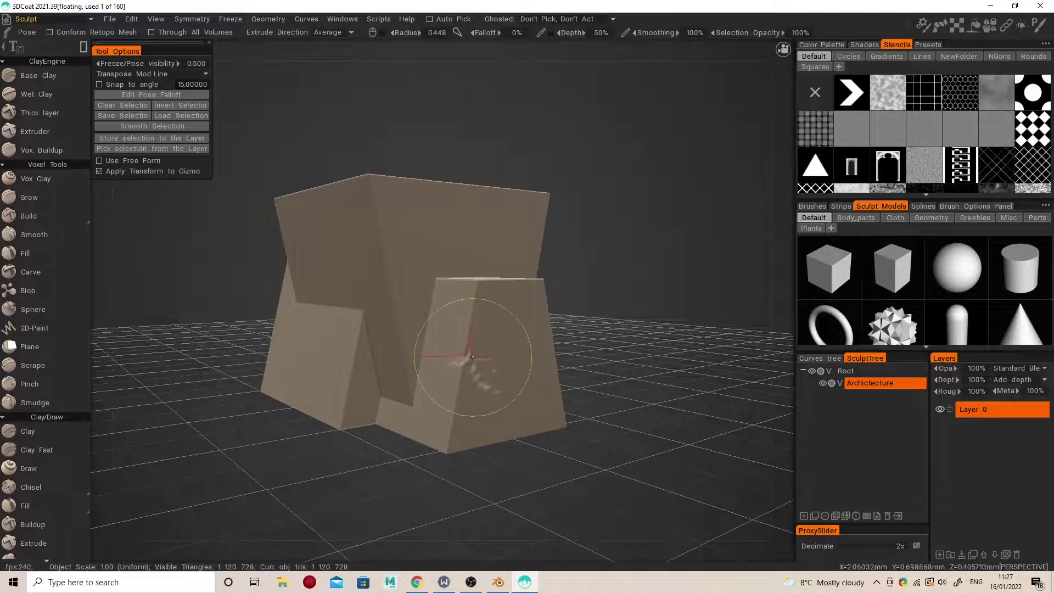
key(space)
click(313, 545)
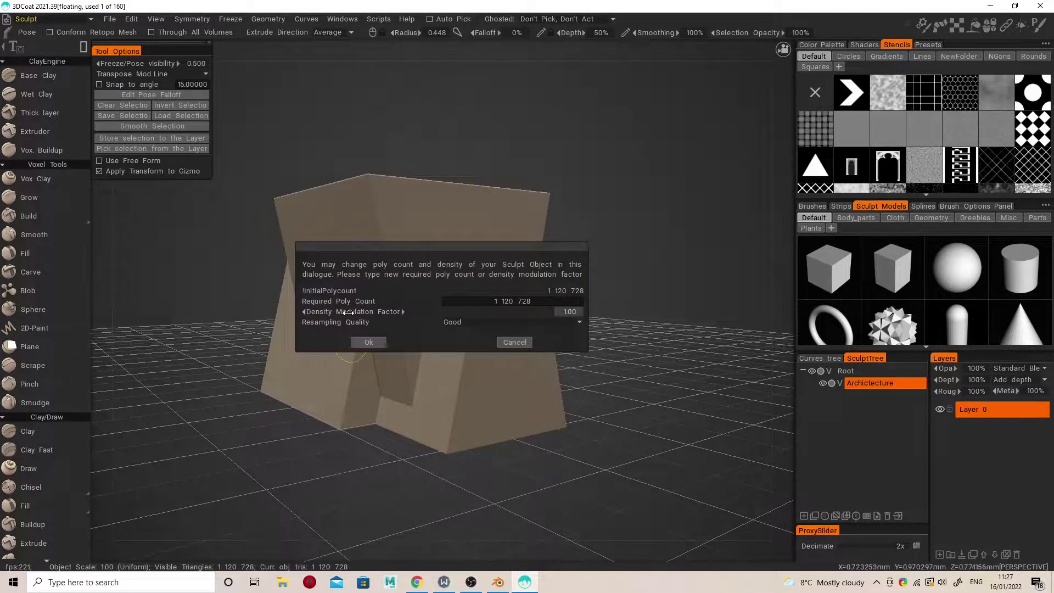
click(367, 341)
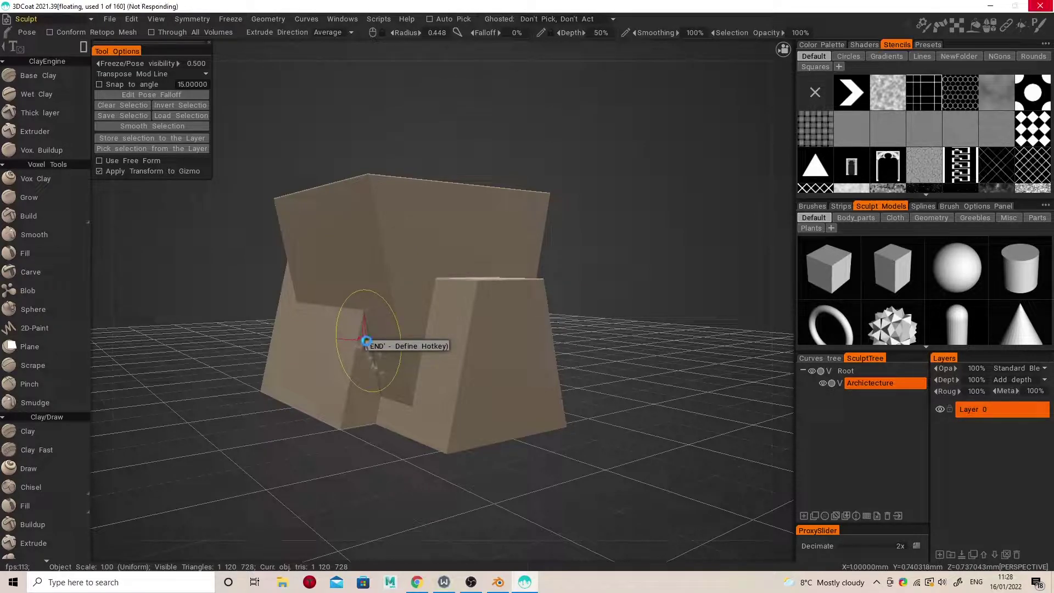
alt+drag(391, 281, 458, 290)
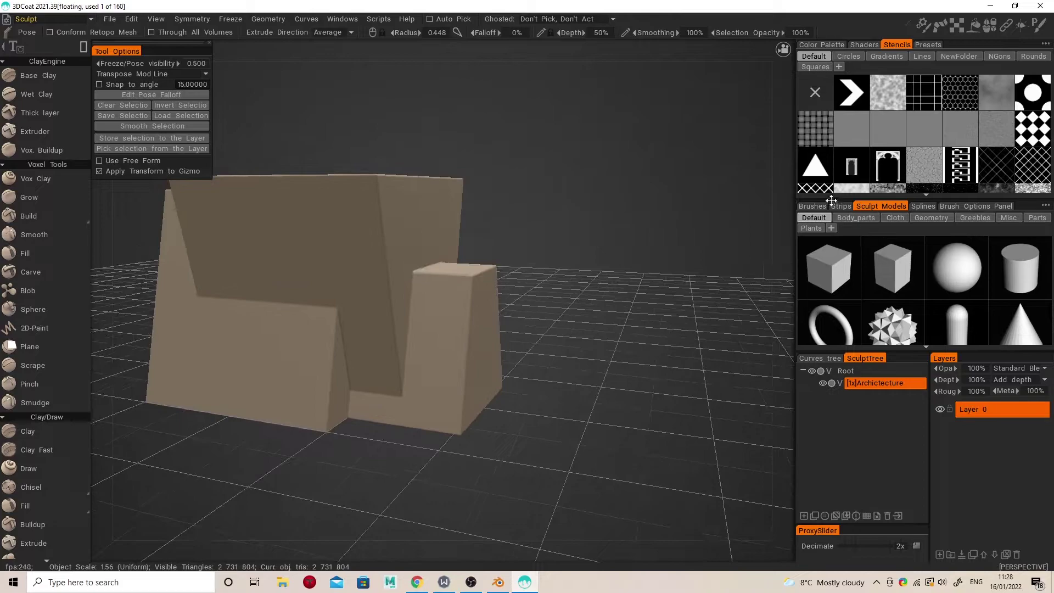
- Apply the dark grey default shader to the sculpt and switch to the orthographic front view
click(865, 45)
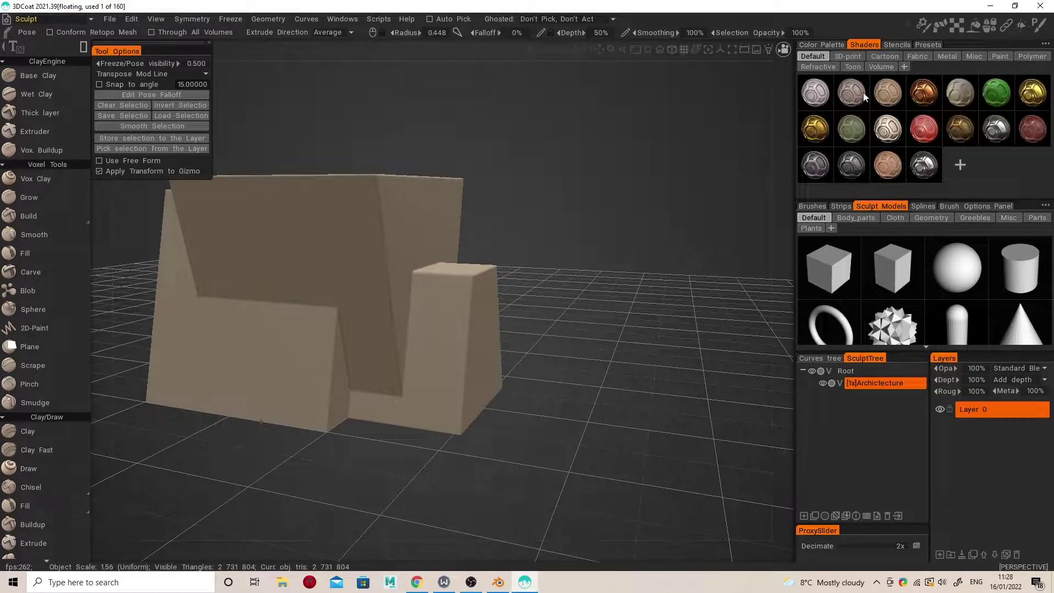
click(826, 163)
alt+drag(527, 286, 533, 262)
scroll(533, 262, up, 2)
click(672, 49)
alt+drag(662, 87, 586, 219)
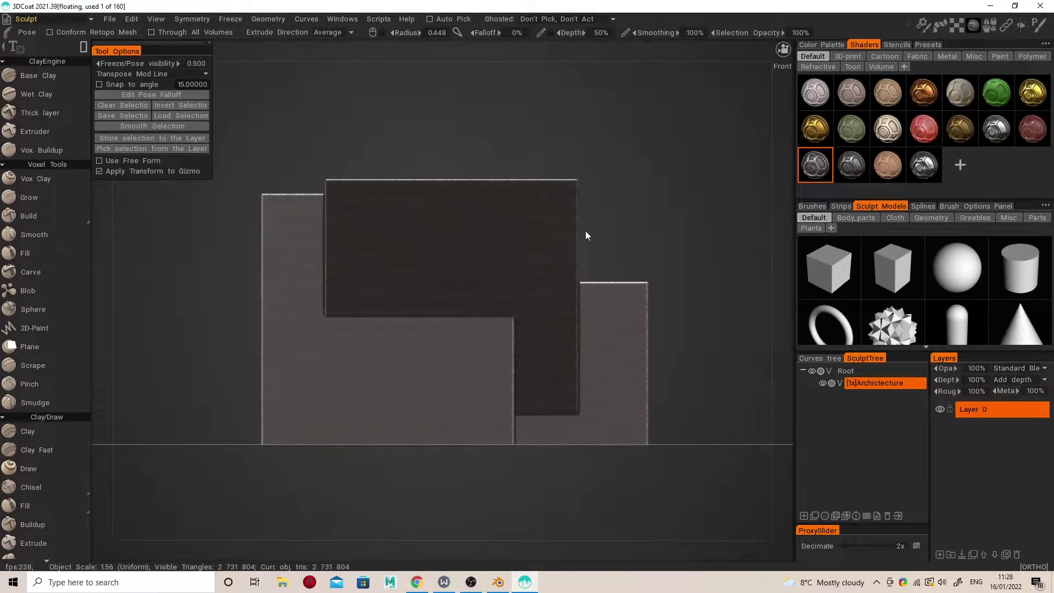
- Check the Pose tool's falloff curve and accept it
key(space)
click(449, 332)
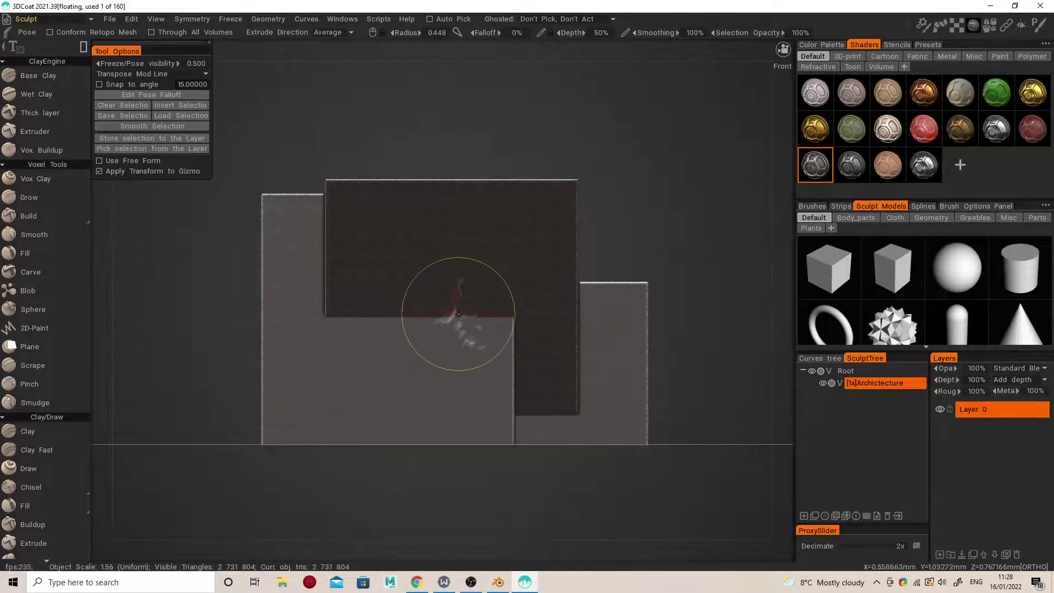
right_click(295, 318)
click(154, 95)
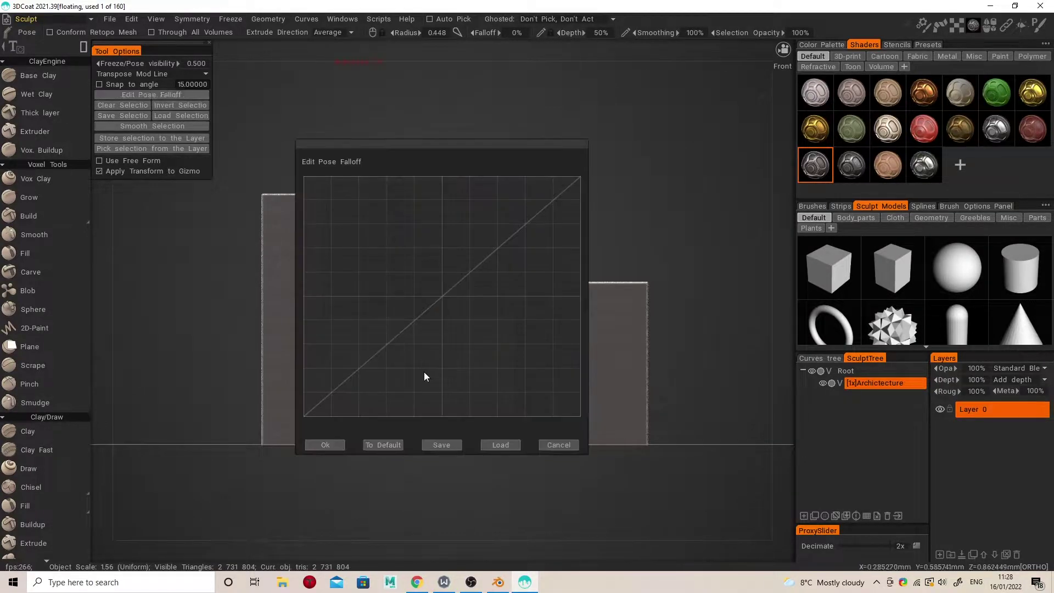
click(325, 445)
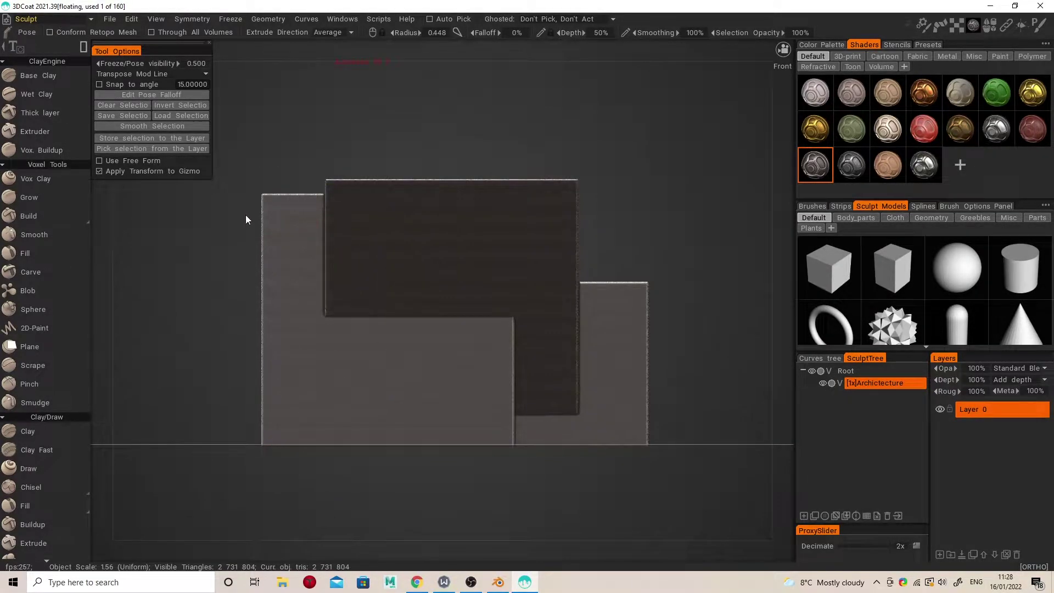
- Select a thin horizontal band across the building's upper part with the Pose tool and extrude it outward as a ledge
drag(239, 216, 601, 236)
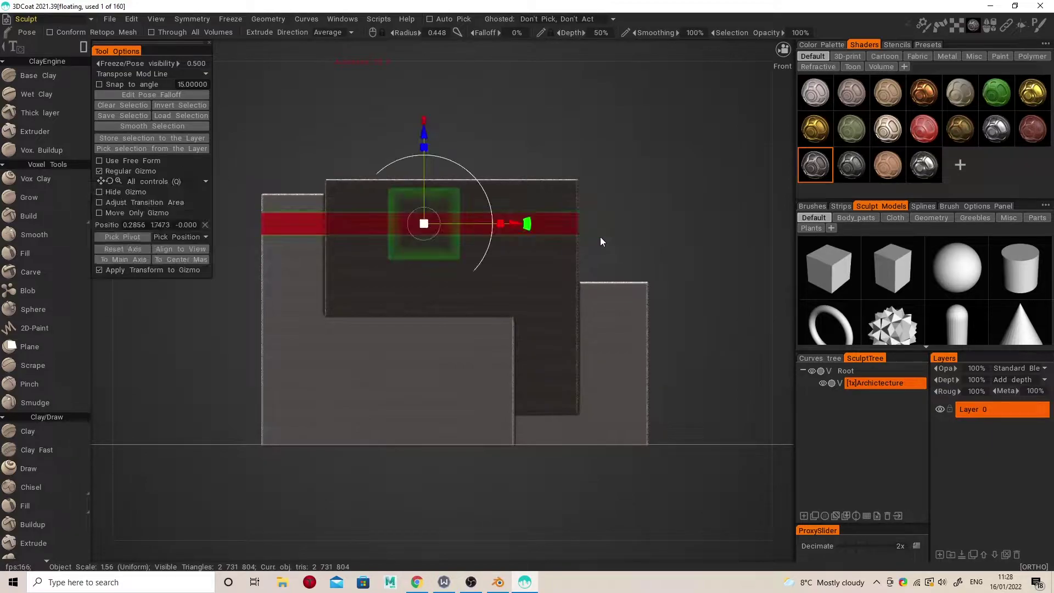
click(126, 251)
alt+drag(532, 254, 422, 291)
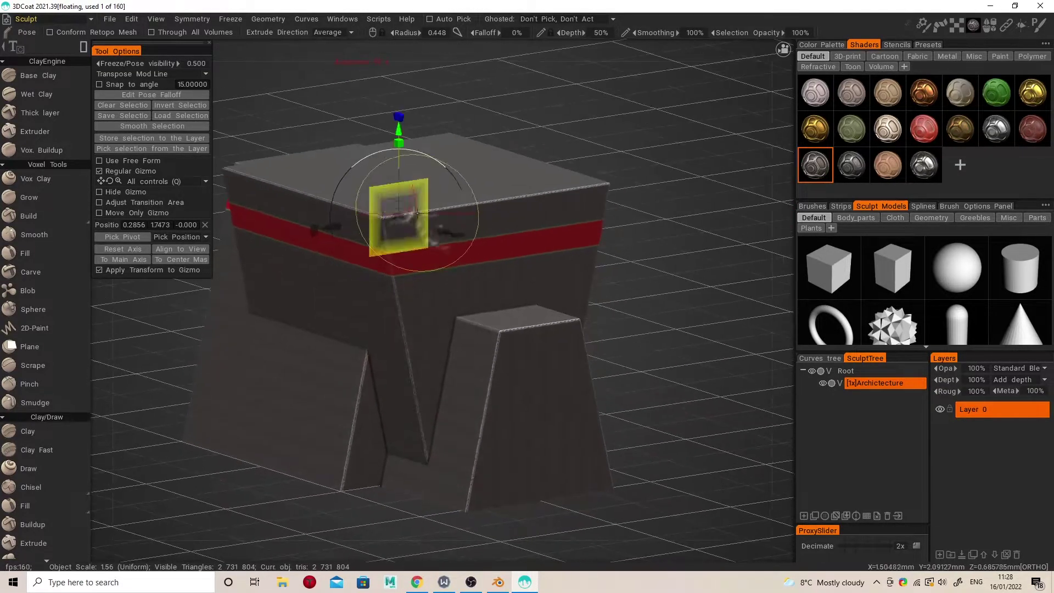
drag(401, 212, 402, 217)
key(ctrl+z)
alt+drag(539, 268, 491, 280)
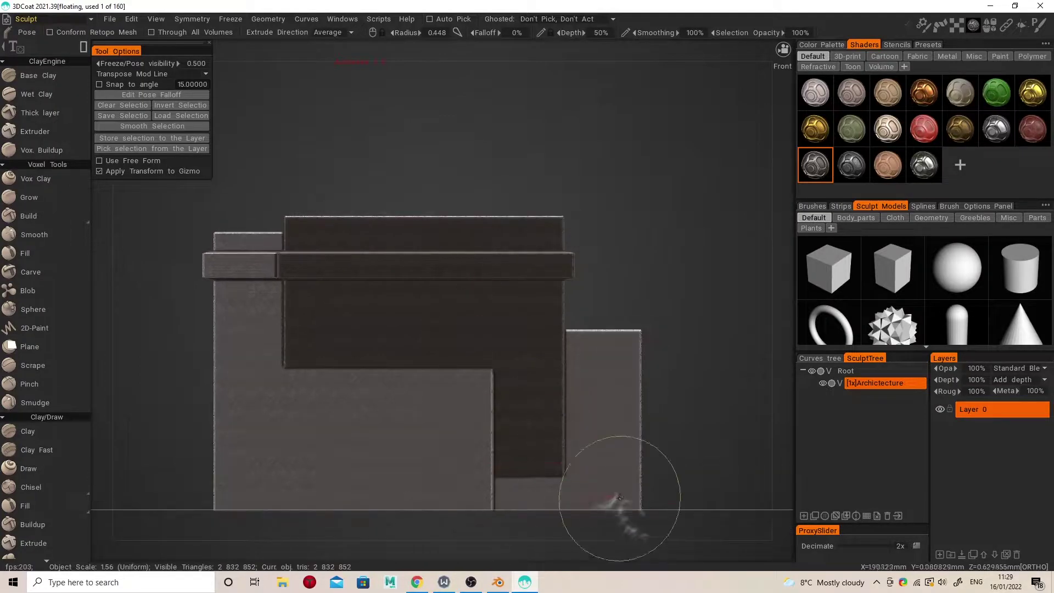
- Select a thin band along the building's base with the Pose tool and extrude it outward as a plinth
drag(674, 521, 190, 487)
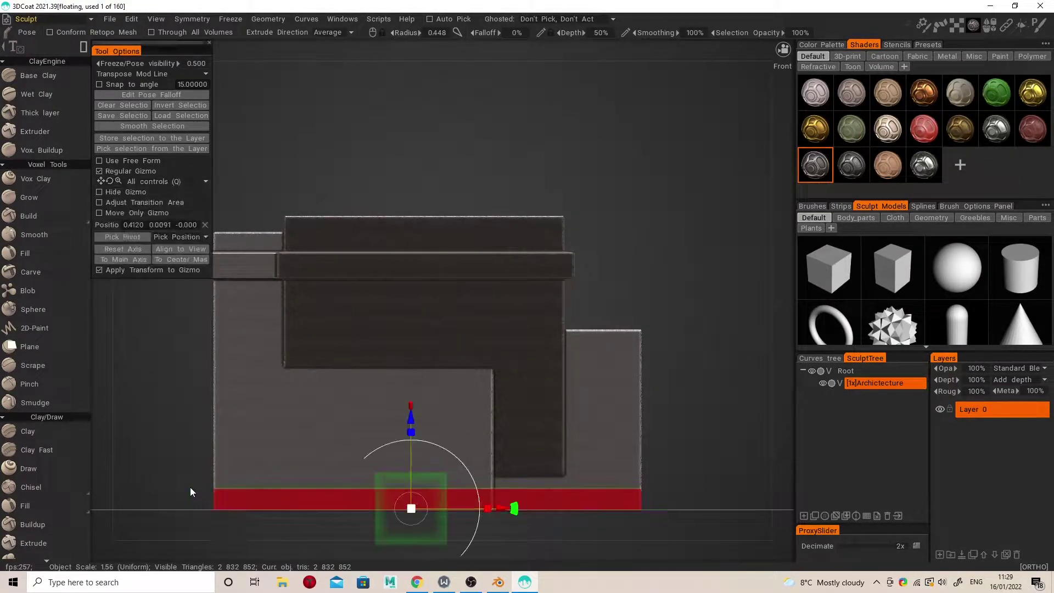
alt+drag(599, 357, 442, 349)
scroll(442, 350, up, 4)
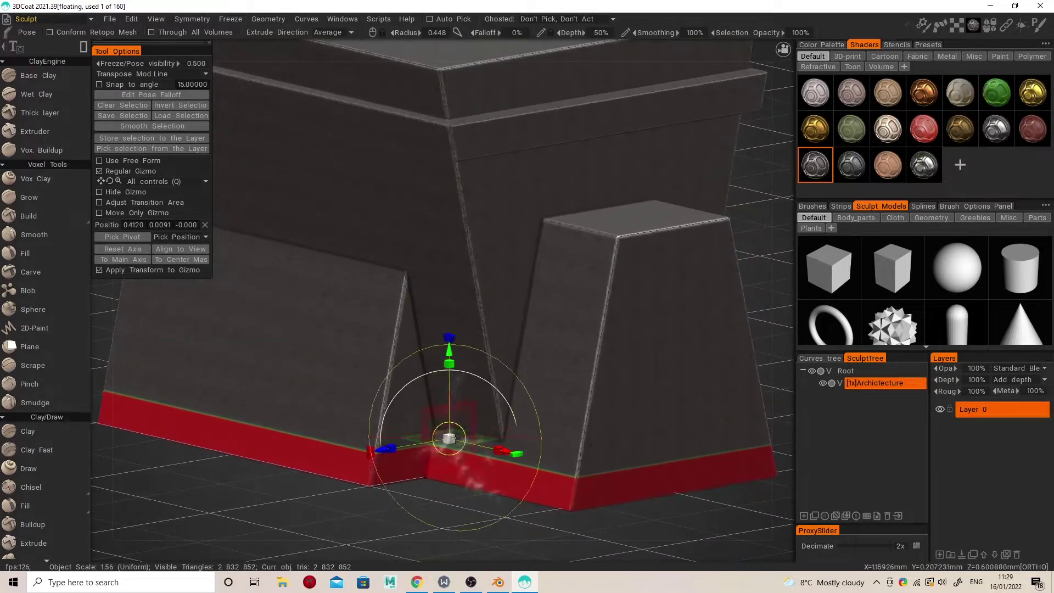
drag(451, 438, 621, 466)
key(ctrl+d)
scroll(621, 473, down, 1)
alt+middle_drag(624, 505, 735, 506)
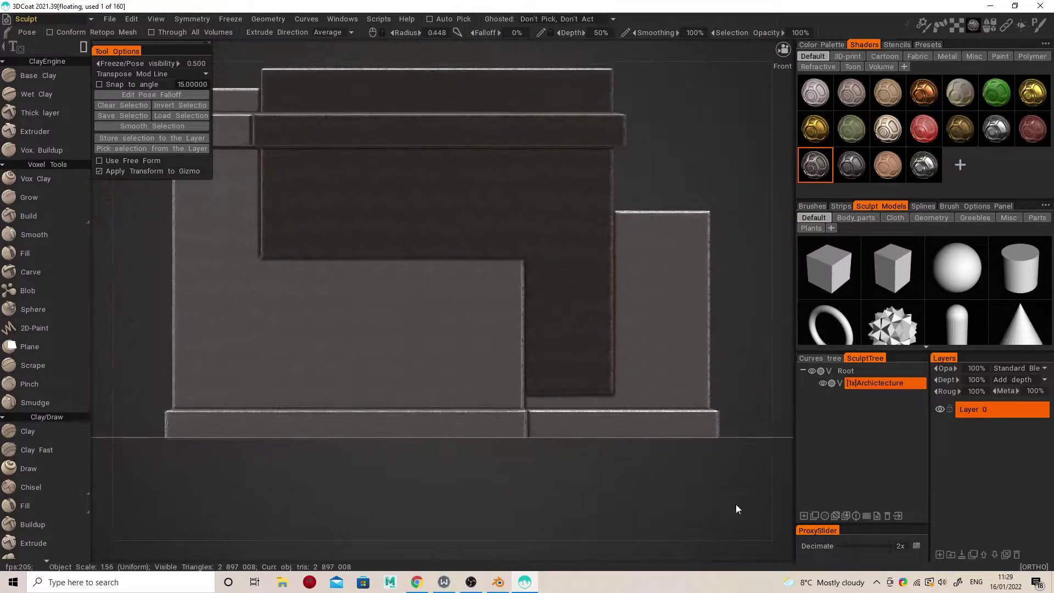
- Select the lower half of the plinth with the Pose tool and extrude it outward as a second base step
drag(292, 458, 126, 424)
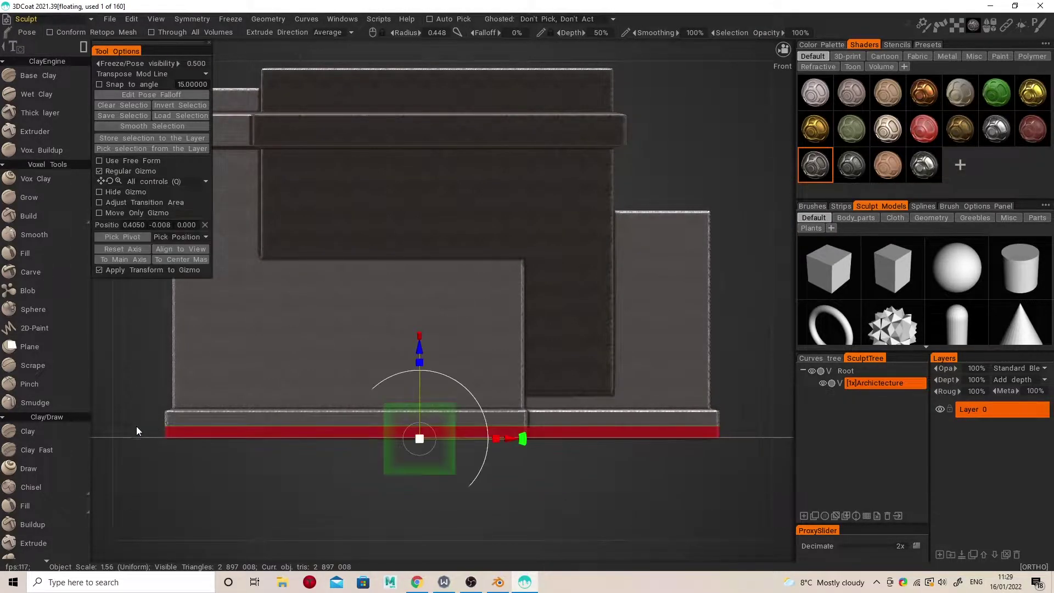
alt+drag(429, 348, 405, 436)
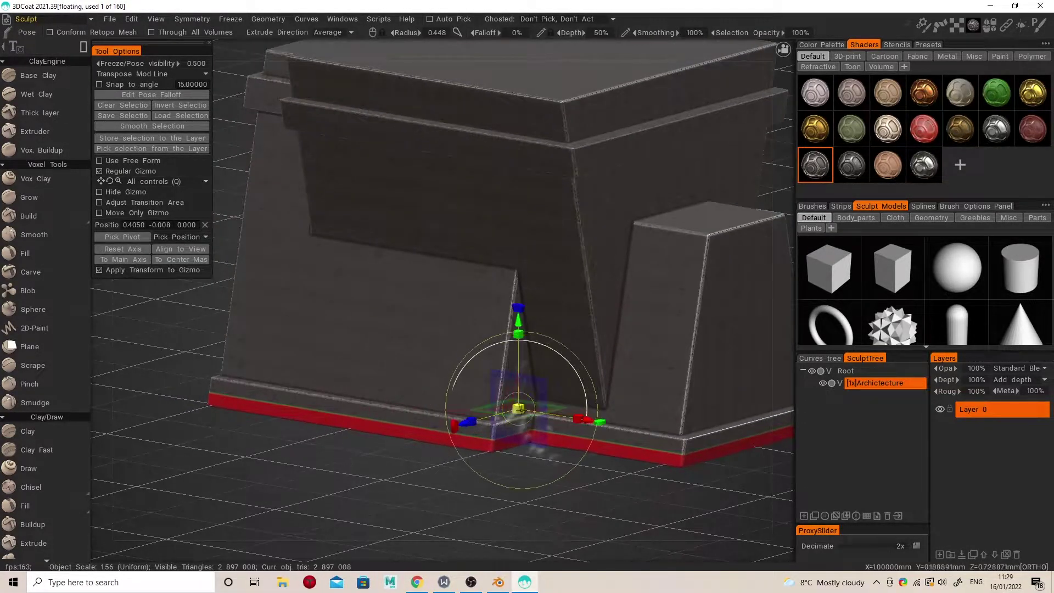
mouse_move(549, 428)
alt+mouse_down()
mouse_move(638, 465)
mouse_move(524, 406)
mouse_move(552, 410)
alt+mouse_up()
key(ctrl+d)
alt+middle_drag(551, 408, 573, 451)
mouse_move(490, 388)
alt+mouse_down()
mouse_move(517, 399)
mouse_move(512, 361)
alt+mouse_up()
alt+middle_drag(512, 362, 528, 416)
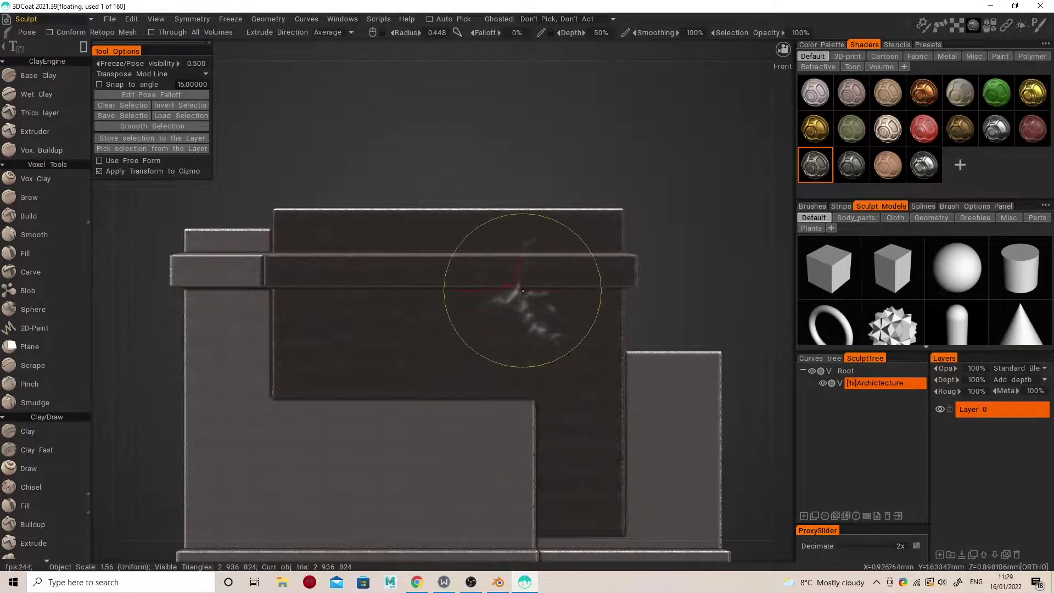
- Push in a thin band along the upper block's top edge and another as a groove across the building's middle with the Pose tool
drag(251, 215, 242, 221)
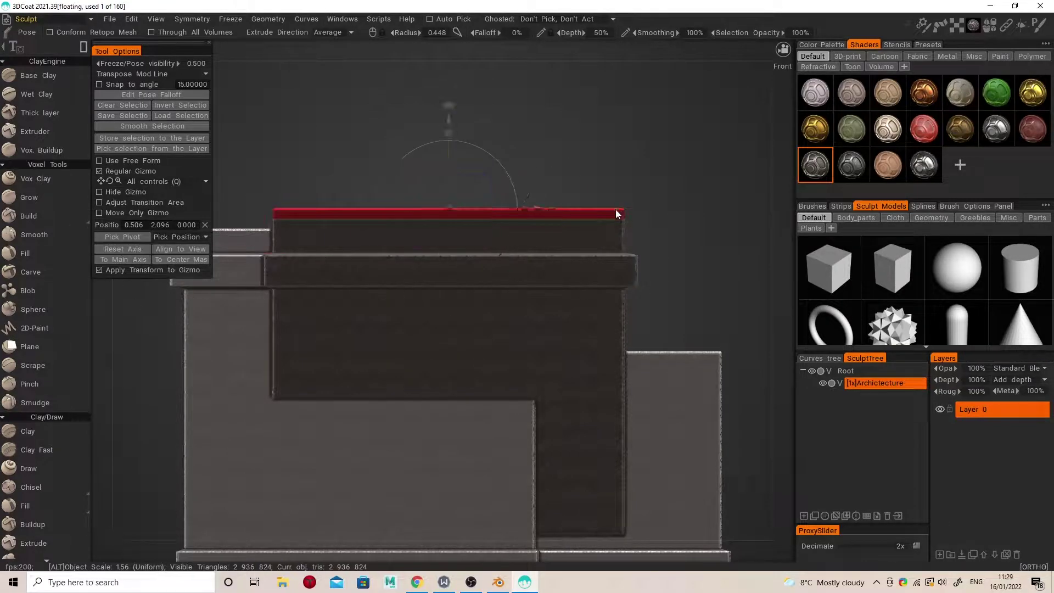
alt+drag(618, 206, 571, 286)
drag(463, 215, 134, 337)
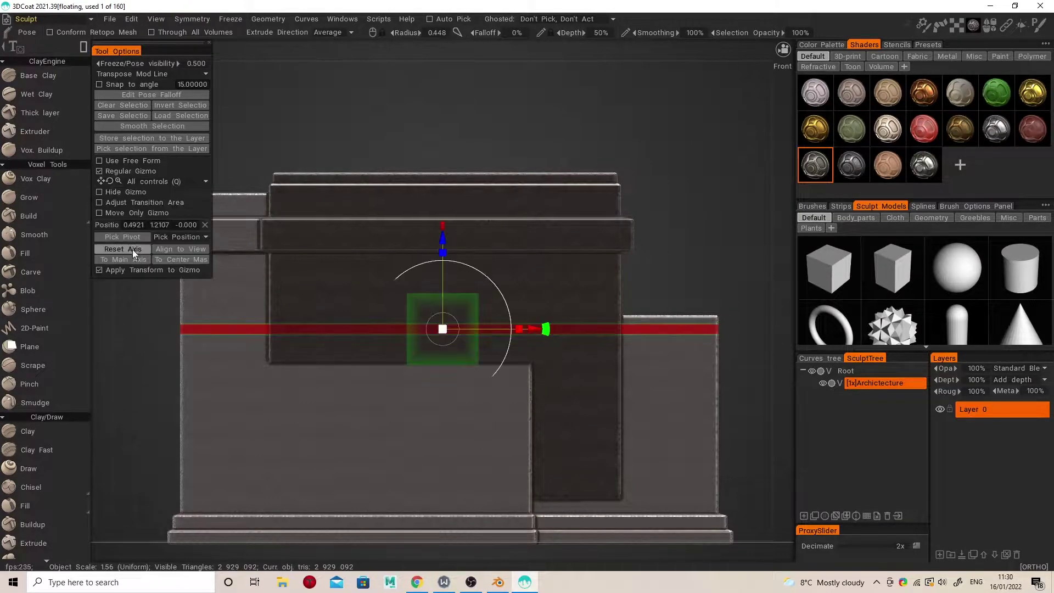
alt+drag(133, 249, 438, 324)
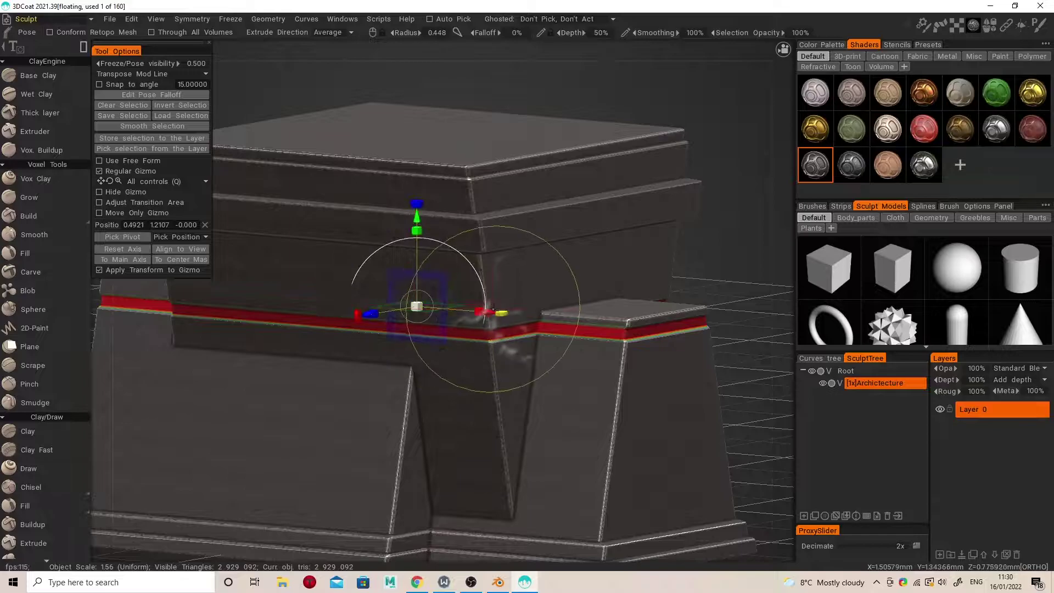
alt+drag(493, 309, 544, 293)
- Cut a notch about 0.2 × 0.16 mm into the smaller side block's outer edge with the Vox Hide tool, below its trim
key(space)
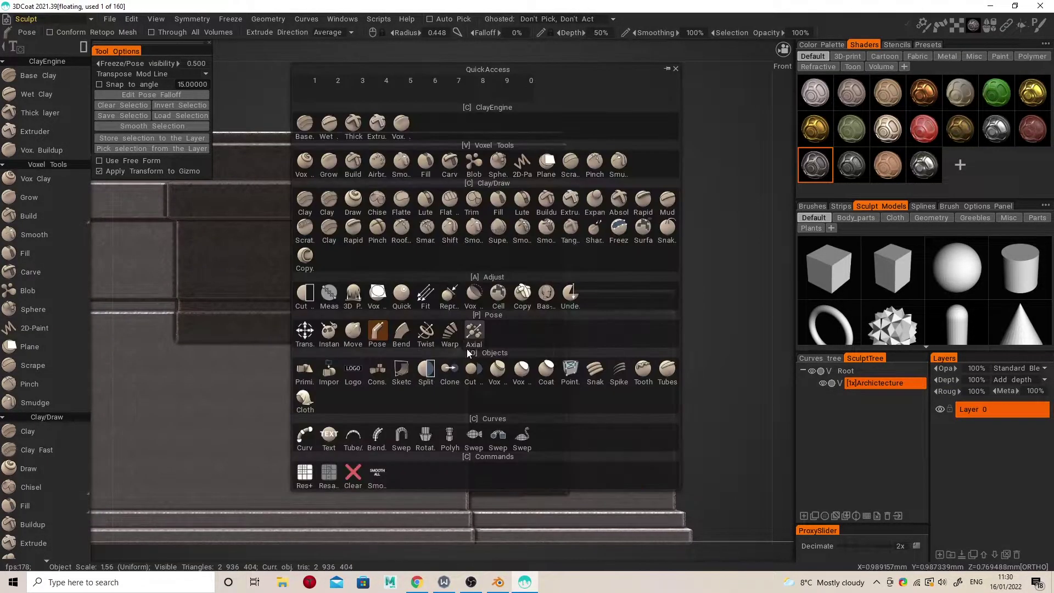
click(482, 297)
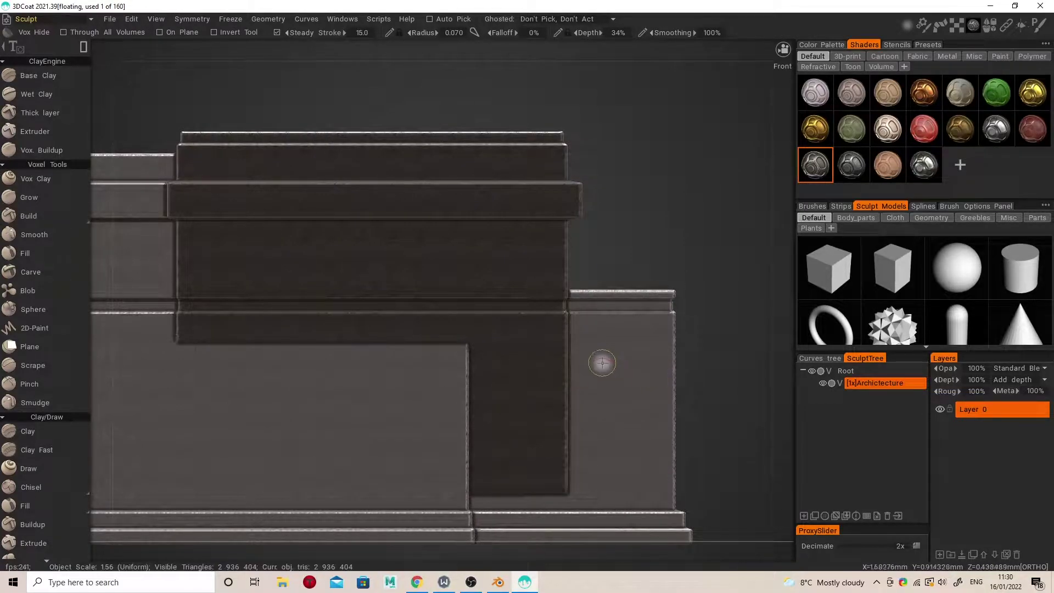
alt+middle_drag(598, 365, 486, 350)
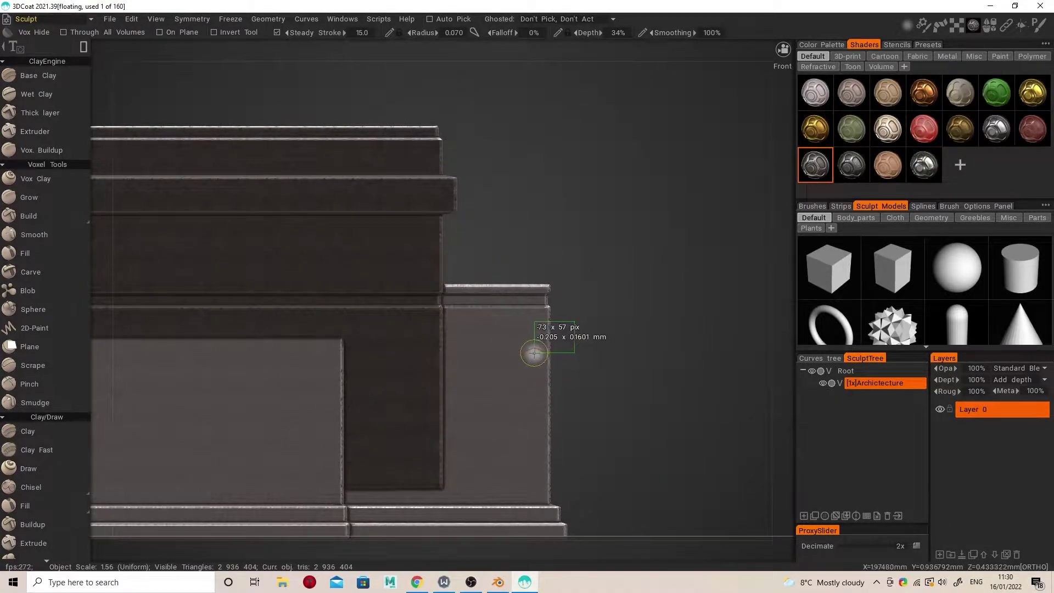
mouse_move(529, 354)
alt+mouse_down()
mouse_move(423, 355)
mouse_move(563, 370)
mouse_move(619, 348)
mouse_move(526, 335)
alt+mouse_up()
scroll(525, 335, up, 2)
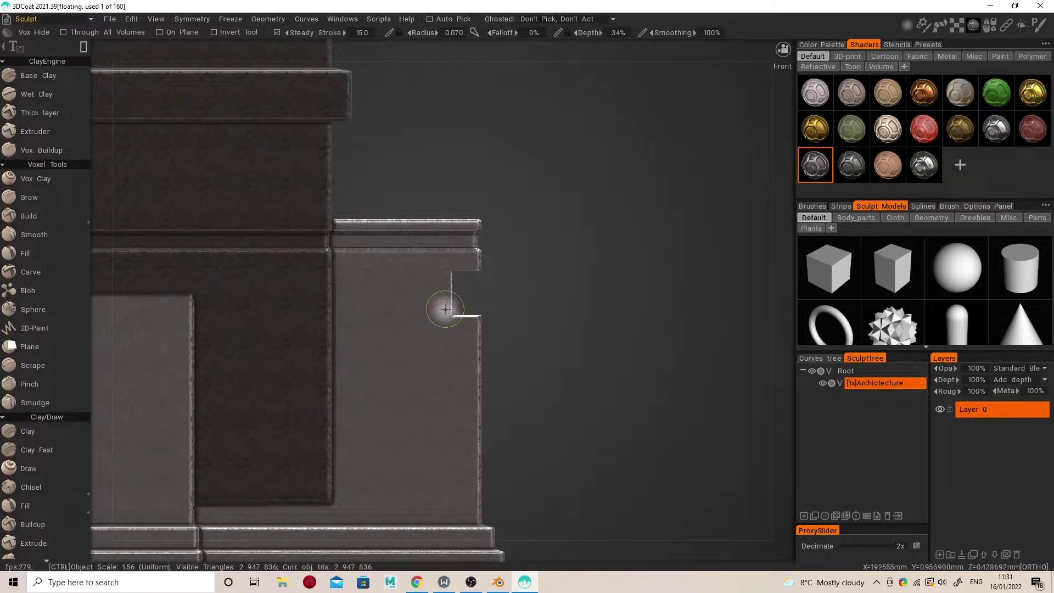
- Enable symmetry and restore vertical pillars across the side block's notch from the right-side view with Vox Hide
alt+drag(506, 342, 437, 310)
key(s)
click(371, 337)
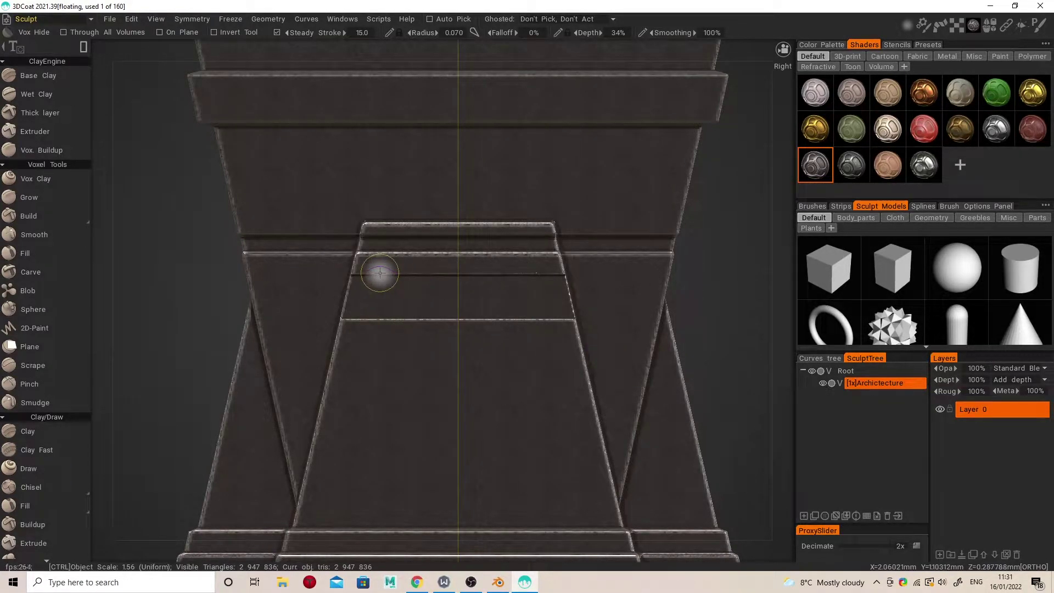
drag(434, 271, 445, 324)
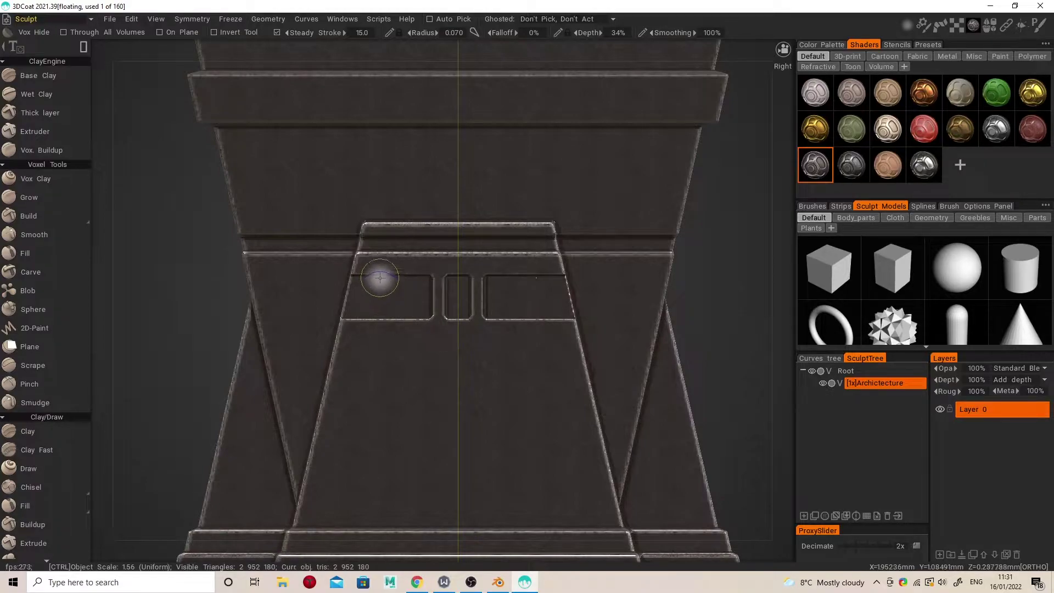
mouse_move(363, 272)
mouse_down()
mouse_move(374, 326)
mouse_move(522, 293)
mouse_move(548, 273)
mouse_move(549, 284)
mouse_move(344, 285)
mouse_move(572, 283)
mouse_move(527, 337)
mouse_move(529, 301)
mouse_move(506, 322)
mouse_move(535, 331)
mouse_up()
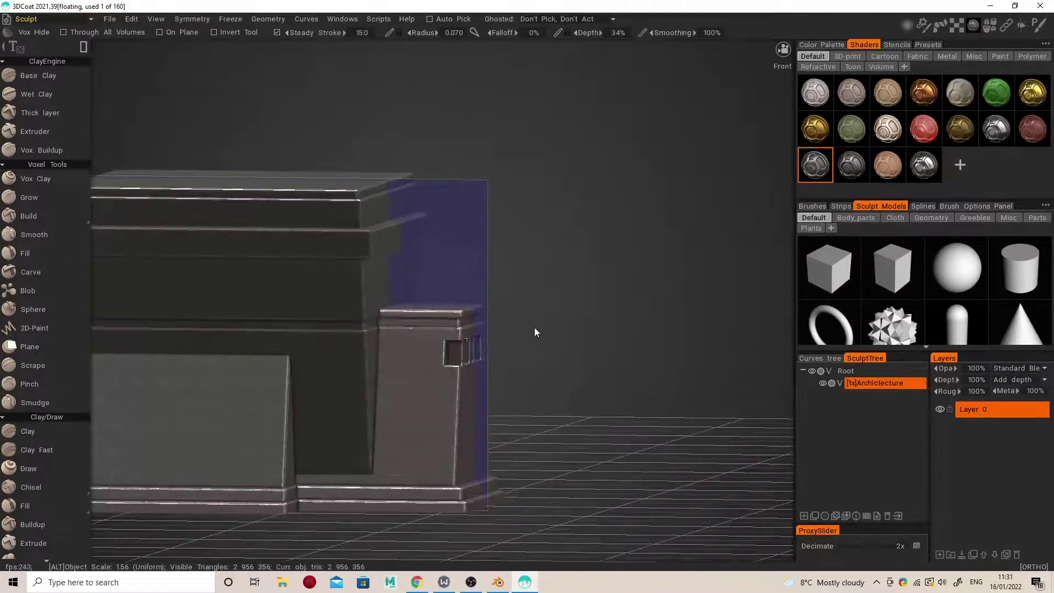
- Turn symmetry off and slant the outer faces of the notch's pillars from the front view with a polygonal Vox Hide cut
scroll(525, 315, up, 5)
key(e)
click(572, 370)
key(s)
click(425, 322)
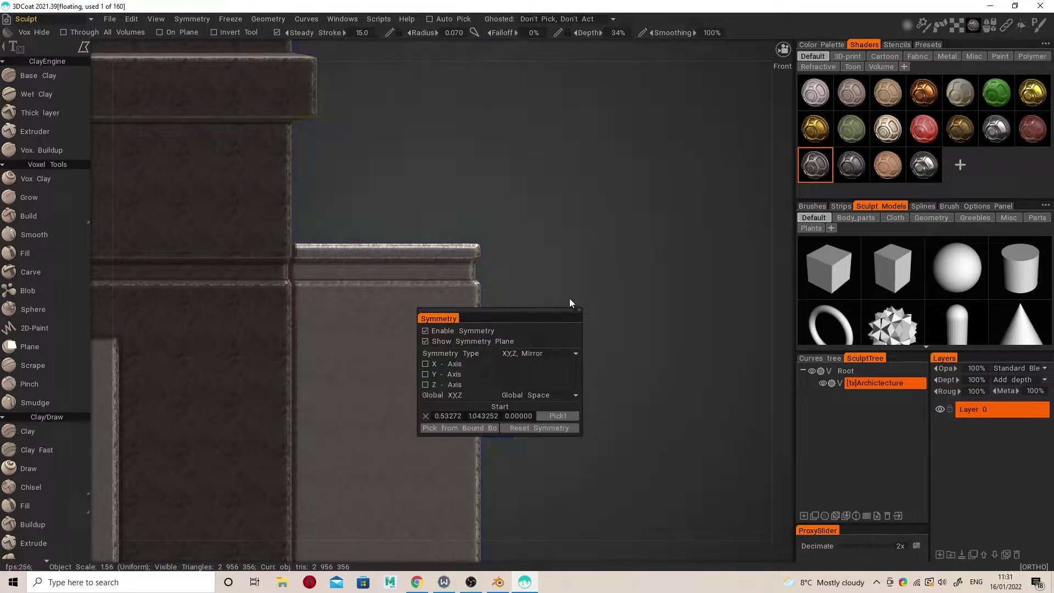
click(482, 351)
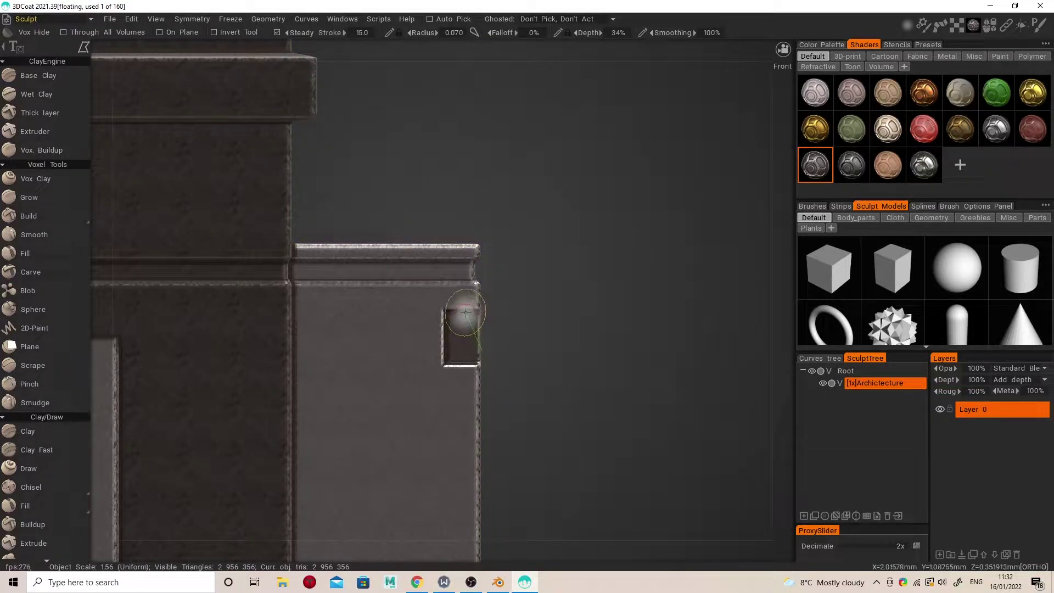
click(482, 351)
mouse_move(482, 351)
alt+mouse_down()
mouse_move(447, 354)
mouse_move(500, 332)
mouse_move(572, 360)
mouse_move(460, 357)
mouse_move(576, 367)
mouse_move(511, 376)
mouse_move(614, 380)
mouse_move(604, 361)
mouse_move(637, 355)
mouse_move(555, 388)
alt+mouse_up()
key(space)
click(578, 361)
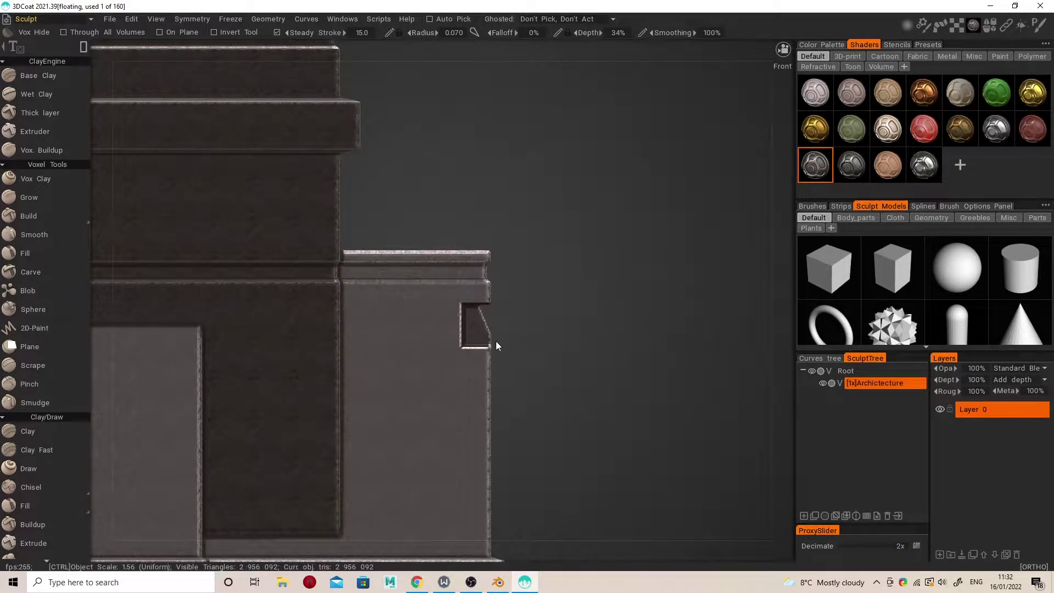
ctrl+drag(480, 349, 482, 350)
- Turn symmetry back on and reshape the end openings at the notch's outer corners with Vox Hide
mouse_move(551, 356)
alt+mouse_down()
mouse_move(429, 394)
mouse_move(574, 380)
mouse_move(433, 380)
mouse_move(391, 367)
mouse_move(428, 366)
mouse_move(437, 416)
mouse_move(467, 308)
mouse_move(579, 326)
mouse_move(584, 336)
mouse_move(458, 399)
mouse_move(428, 329)
mouse_move(396, 355)
mouse_move(397, 285)
mouse_move(397, 339)
alt+mouse_up()
mouse_move(303, 333)
alt+mouse_down()
mouse_move(370, 336)
mouse_move(520, 311)
mouse_move(445, 341)
mouse_move(342, 279)
alt+mouse_up()
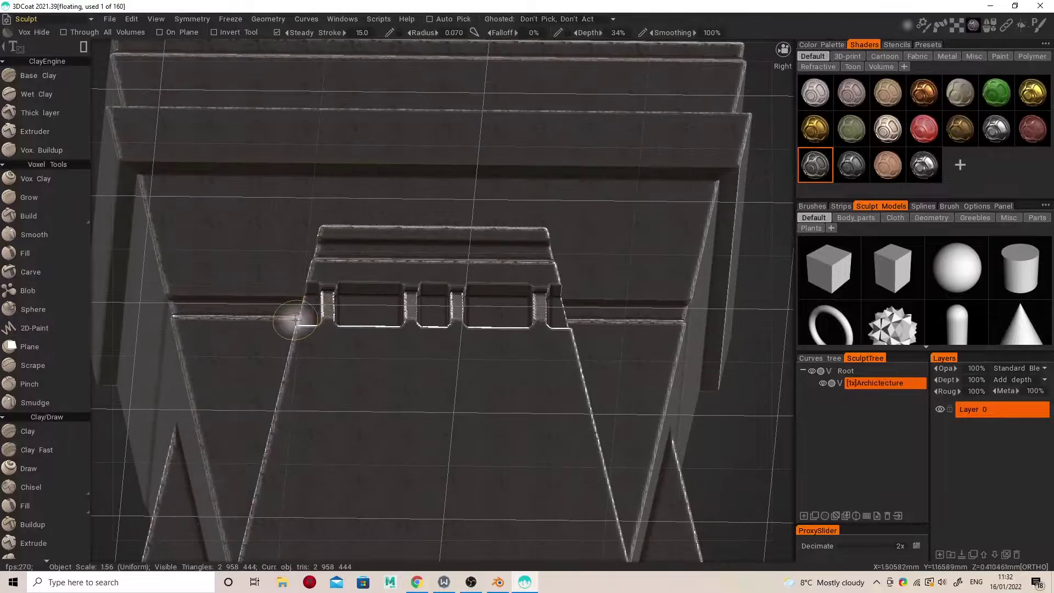
alt+drag(348, 329, 400, 381)
key(s)
click(340, 393)
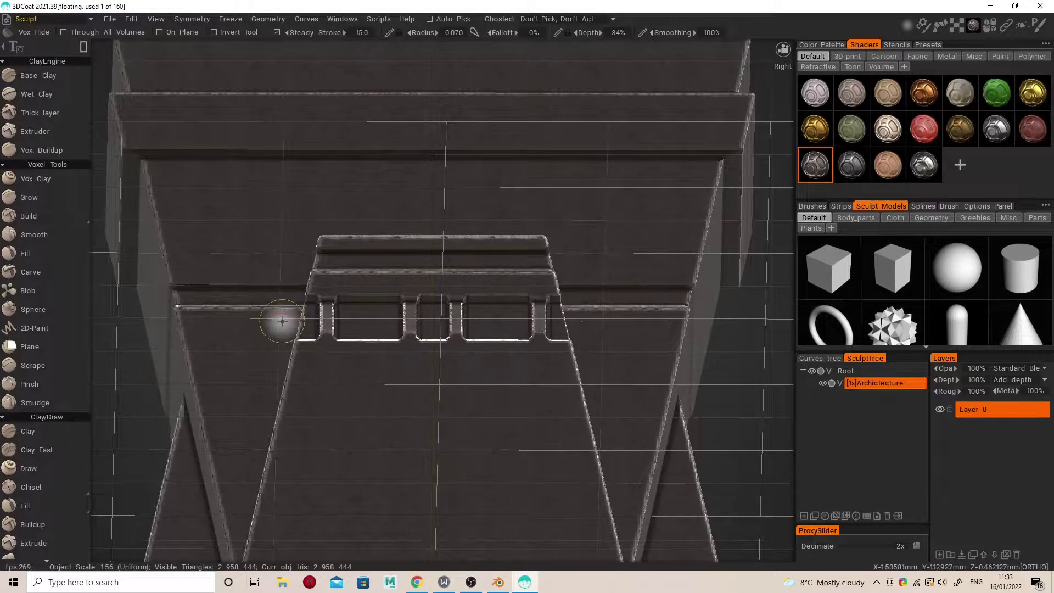
mouse_move(290, 317)
mouse_down()
mouse_move(306, 356)
mouse_move(383, 378)
mouse_move(460, 377)
mouse_move(221, 372)
mouse_move(352, 377)
mouse_move(446, 398)
mouse_move(590, 372)
mouse_move(486, 342)
mouse_move(566, 377)
mouse_move(515, 377)
mouse_move(609, 378)
mouse_move(626, 288)
mouse_move(446, 333)
mouse_move(508, 391)
mouse_move(416, 356)
mouse_up()
- Choose the Extruder brush, set its extrude direction to View Dir and try a small vertical block above the ledge at the upper block's end
key(space)
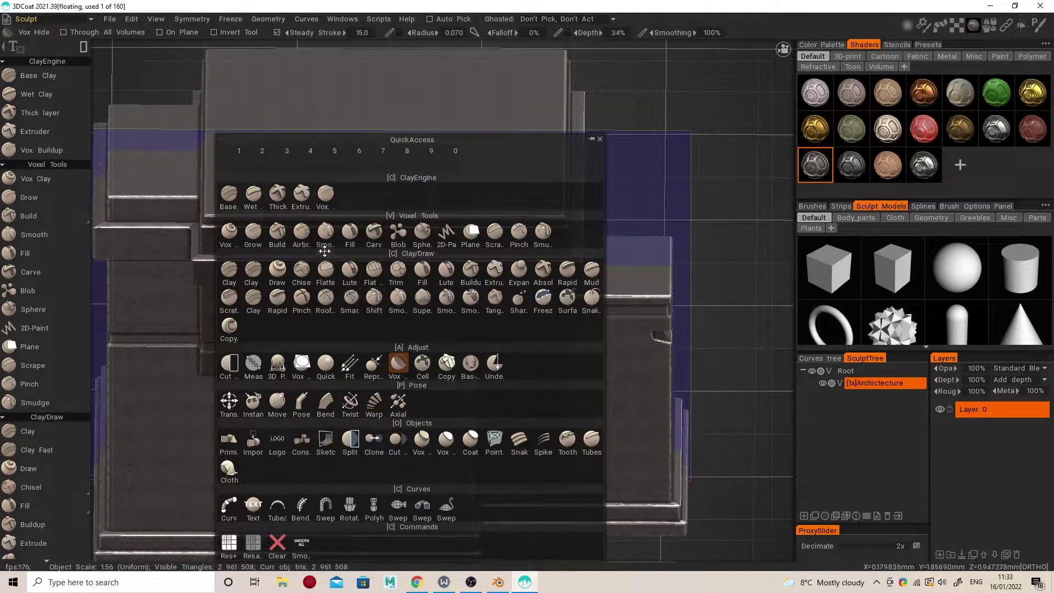
click(302, 195)
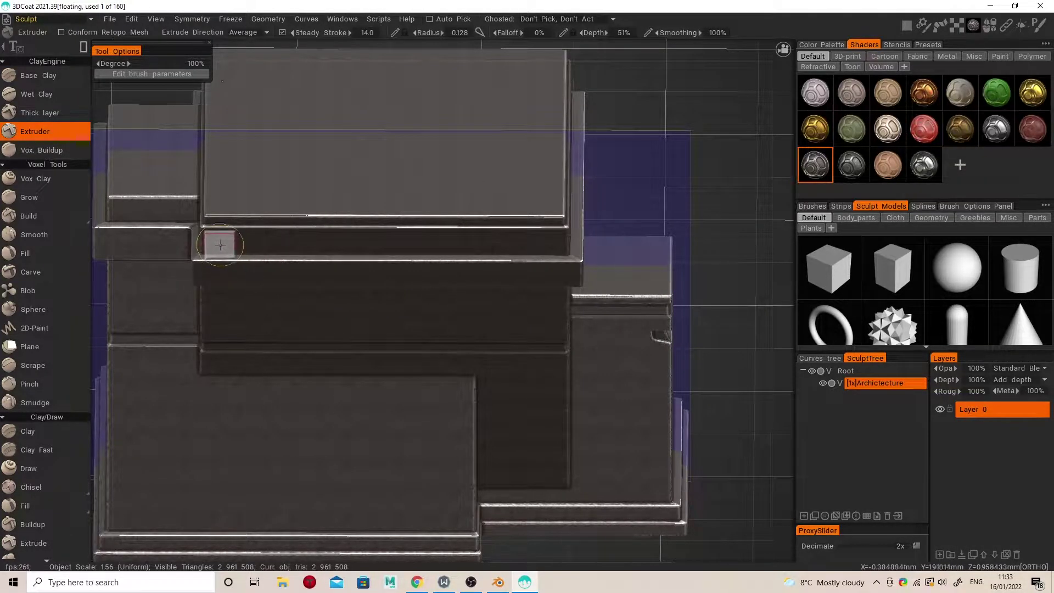
click(268, 31)
click(267, 62)
drag(214, 235, 223, 267)
mouse_move(238, 311)
alt+mouse_down()
mouse_move(381, 271)
mouse_move(394, 296)
mouse_move(70, 282)
mouse_move(346, 296)
mouse_move(249, 294)
mouse_move(295, 289)
alt+mouse_up()
key(ctrl+z)
- Try the small vertical Extruder block again above the ledge from a reoriented front view
key(space)
alt+drag(187, 378, 308, 270)
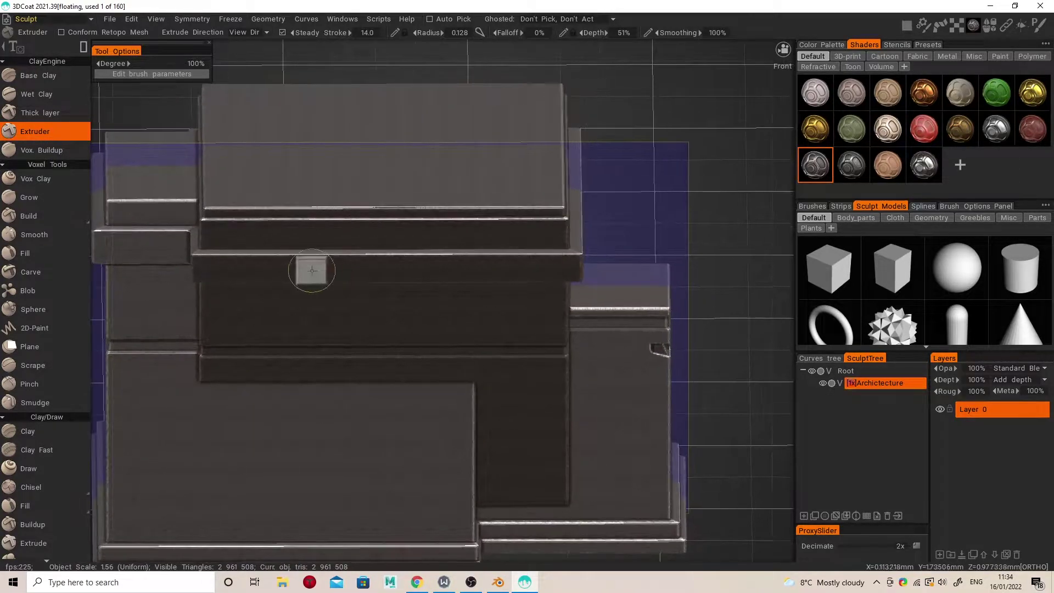
drag(218, 234, 227, 260)
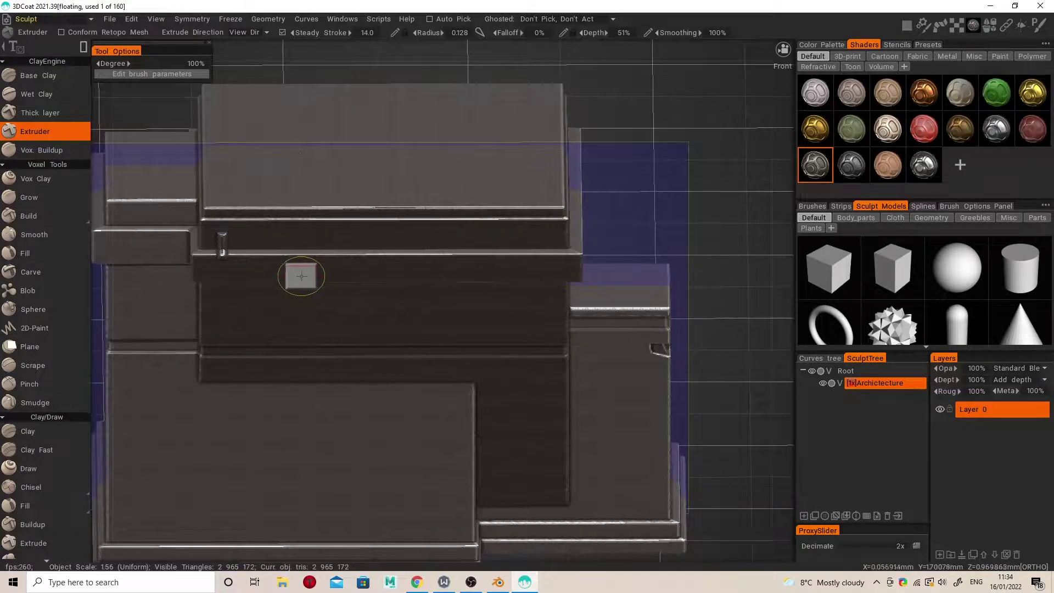
alt+drag(304, 276, 384, 253)
- Select a narrow vertical rectangle above the ledge with the Pose tool and try pulling it out of the wall as a bracket
key(space)
click(276, 311)
alt+drag(277, 311, 463, 328)
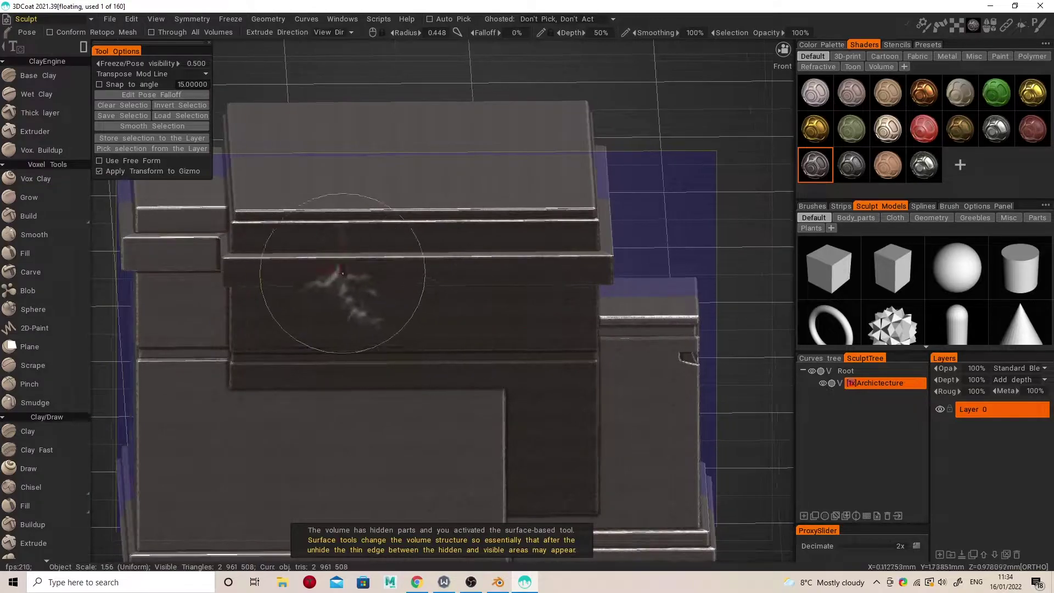
drag(244, 227, 259, 255)
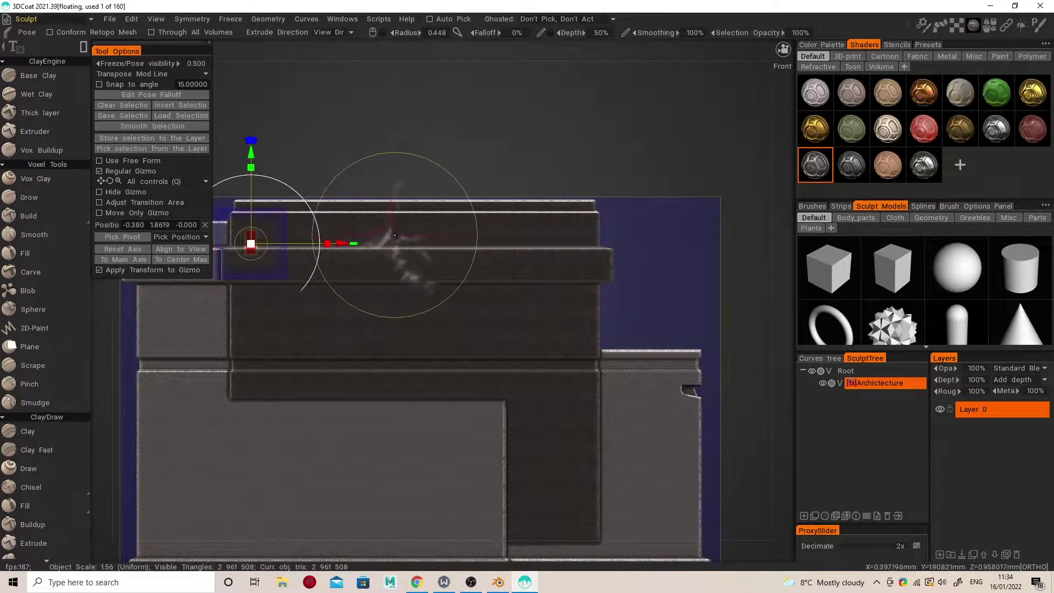
mouse_move(546, 240)
alt+mouse_down()
mouse_move(525, 259)
mouse_move(391, 309)
alt+mouse_up()
alt+middle_drag(275, 279, 388, 308)
drag(352, 288, 359, 292)
drag(311, 183, 311, 180)
- Adjust the Pose selection once more, clear it and undo the bracket attempt
alt+drag(459, 327, 478, 292)
drag(339, 265, 334, 267)
key(ctrl+d)
mouse_move(430, 294)
alt+mouse_down()
mouse_move(291, 286)
mouse_move(367, 249)
mouse_move(387, 274)
mouse_move(373, 269)
mouse_move(380, 259)
mouse_move(365, 314)
mouse_move(369, 278)
mouse_move(472, 235)
mouse_move(466, 230)
alt+mouse_up()
key(ctrl+z)
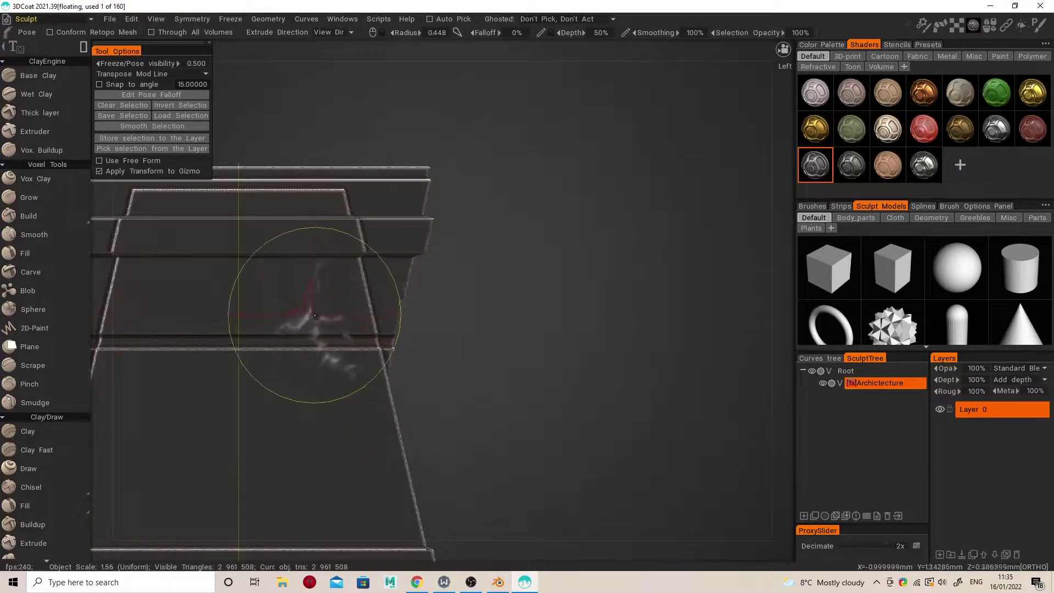
- Cut a slanted recess through the lower part of the front ledge from the left view with a polygonal Vox Hide selection
click(32, 195)
alt+drag(328, 262, 395, 282)
key(space)
click(310, 317)
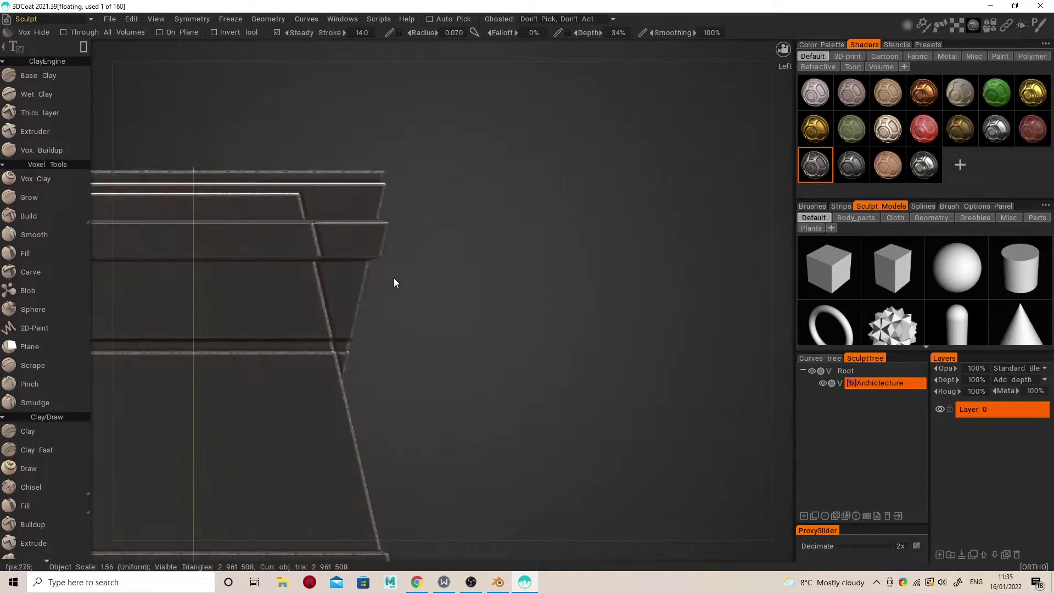
click(436, 271)
key(e)
click(439, 258)
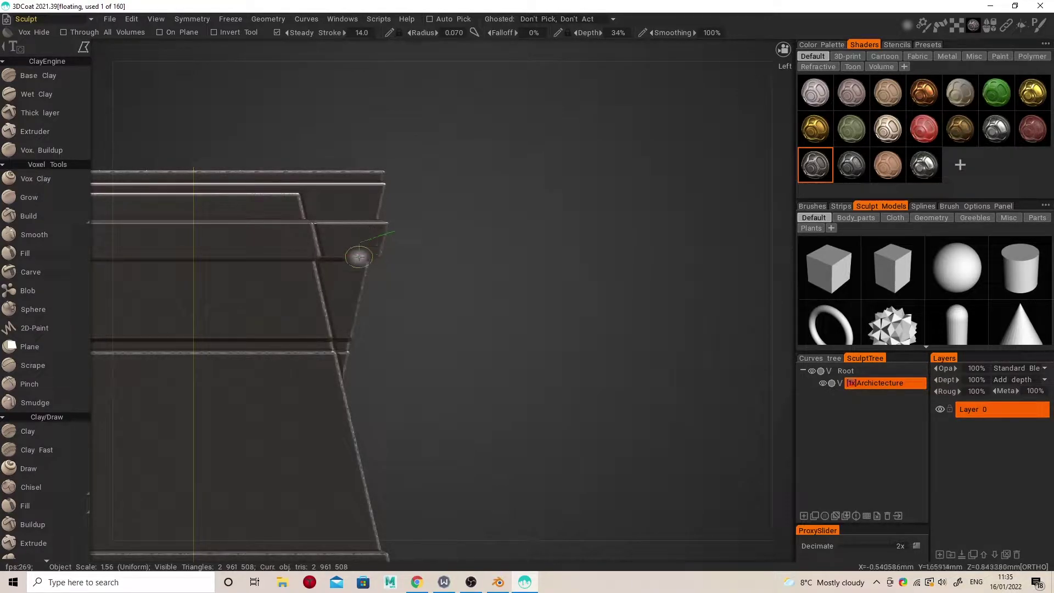
double_click(394, 234)
mouse_move(394, 233)
alt+shift+mouse_down()
mouse_move(294, 252)
mouse_move(374, 262)
mouse_move(299, 247)
alt+shift+mouse_up()
- Restore both ends of the ledge recess from the front view with Vox Hide's rectangle shape, keeping the opening between them
key(e)
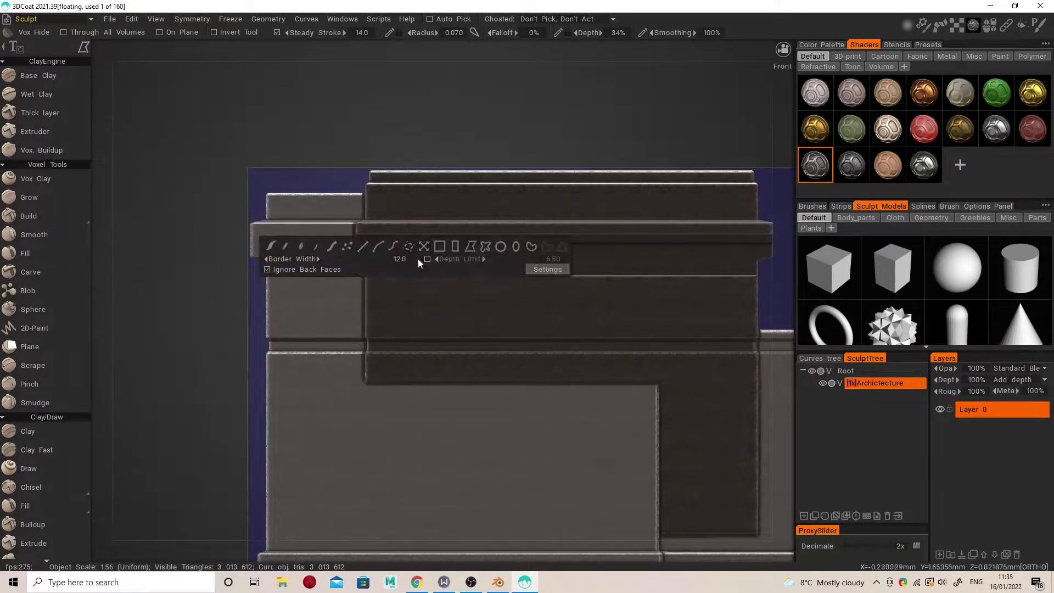
click(456, 246)
ctrl+drag(376, 286, 450, 288)
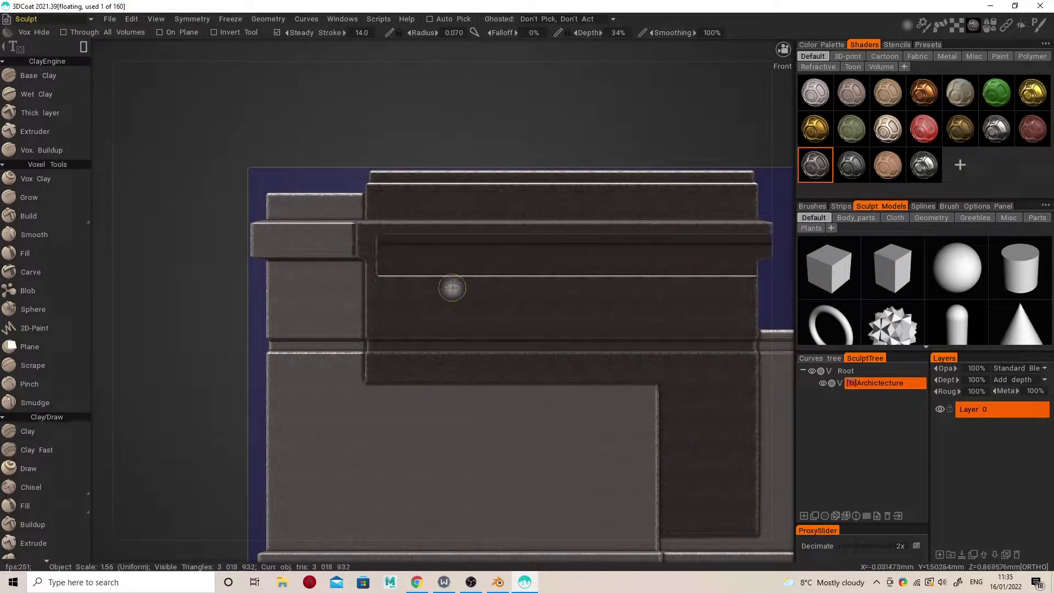
middle_drag(450, 287, 392, 282)
drag(663, 235, 630, 280)
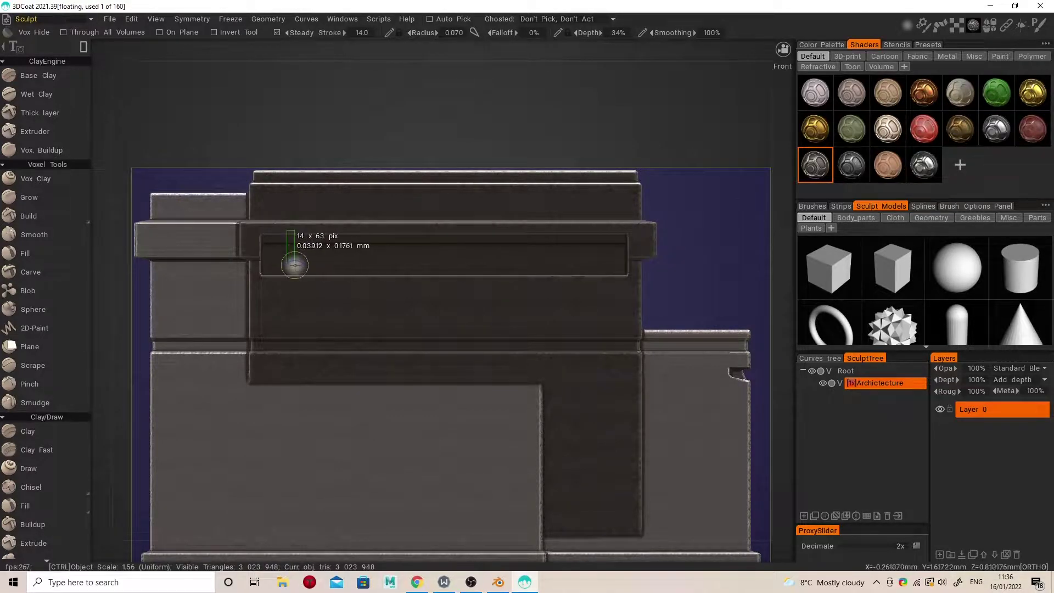
- Restore a narrow bracket about 0.04 × 0.18 mm in the front ledge recess and turn on mirroring across the building's width
ctrl+drag(297, 265, 296, 265)
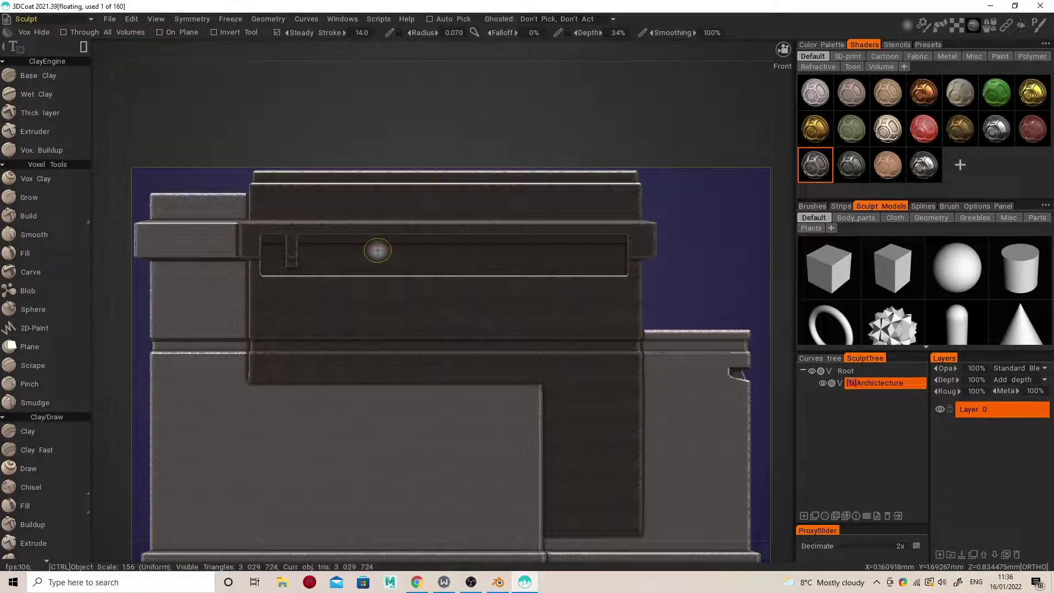
key(s)
click(302, 263)
click(302, 263)
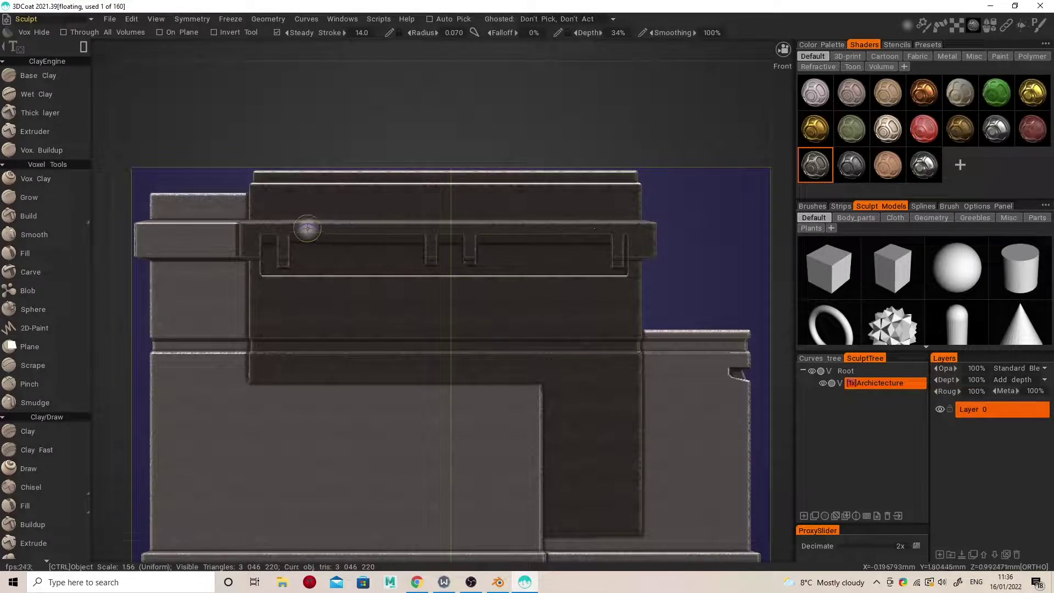
- Restore further narrow mirrored brackets, about 0.03 to 0.04 mm wide, along the ledge recess with Vox Hide and turn symmetry off
drag(320, 269, 321, 269)
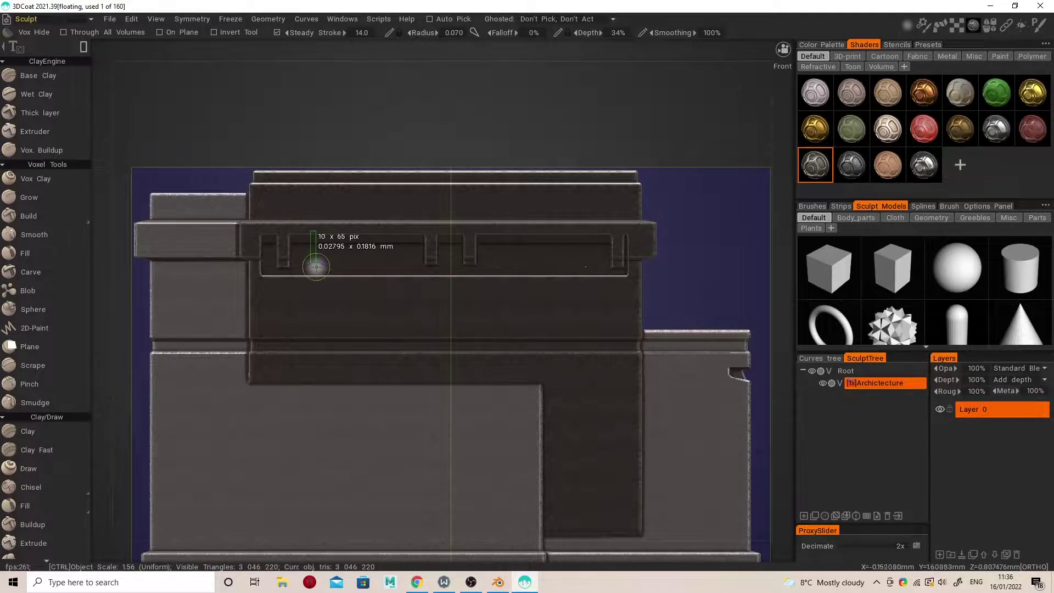
drag(319, 266, 320, 265)
mouse_move(440, 275)
alt+mouse_down()
mouse_move(541, 248)
mouse_move(315, 240)
mouse_move(286, 251)
mouse_move(431, 245)
alt+mouse_up()
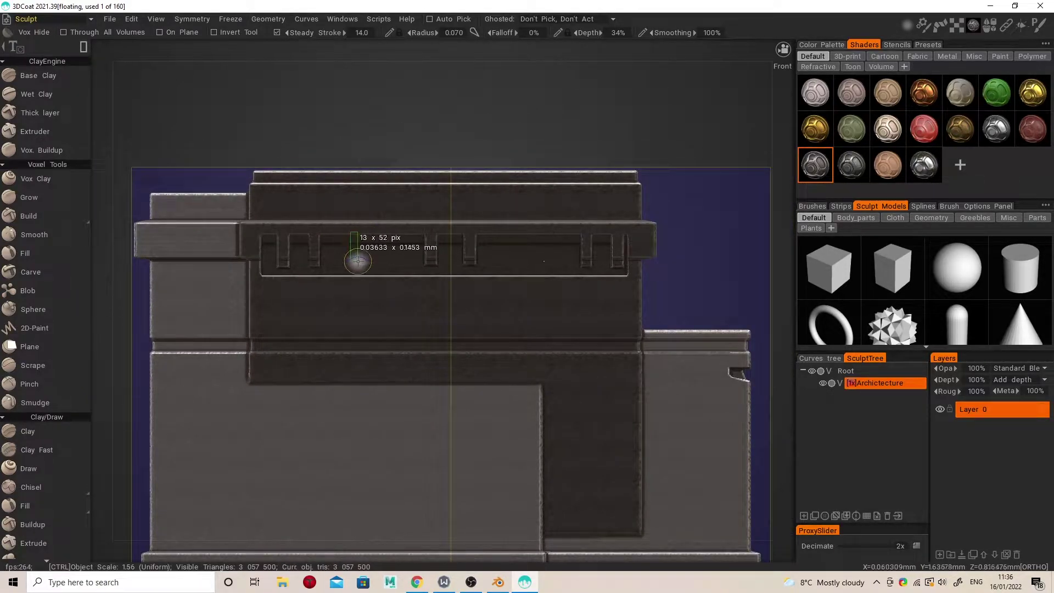
ctrl+drag(358, 267, 357, 267)
alt+drag(491, 263, 433, 244)
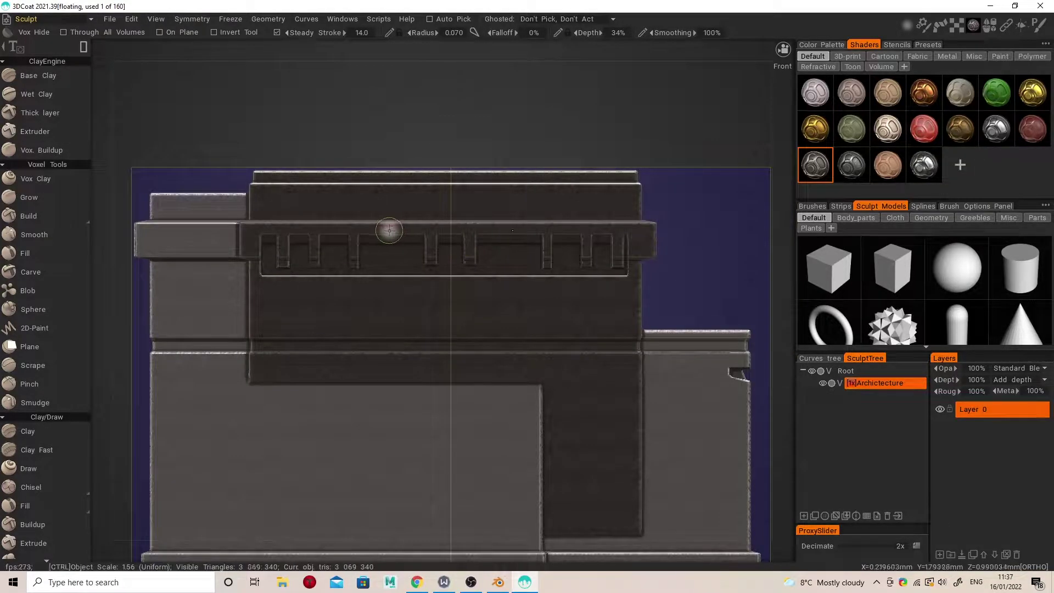
ctrl+drag(396, 265, 395, 265)
alt+drag(565, 255, 544, 259)
key(s)
mouse_move(457, 272)
alt+mouse_down()
mouse_move(436, 329)
mouse_move(626, 231)
mouse_move(489, 247)
mouse_move(615, 239)
mouse_move(659, 69)
mouse_move(541, 213)
mouse_move(558, 258)
mouse_move(577, 270)
mouse_move(572, 281)
mouse_move(473, 285)
mouse_move(591, 284)
alt+mouse_up()
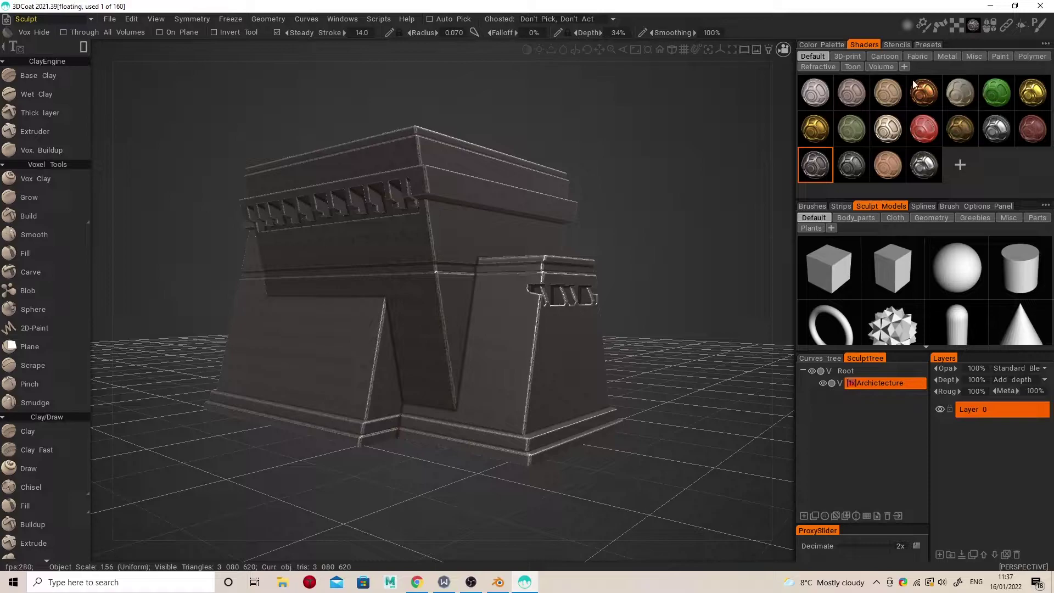
- Bring up the last stencils of the Default collection and set the building to the orthographic front view
click(901, 45)
click(920, 196)
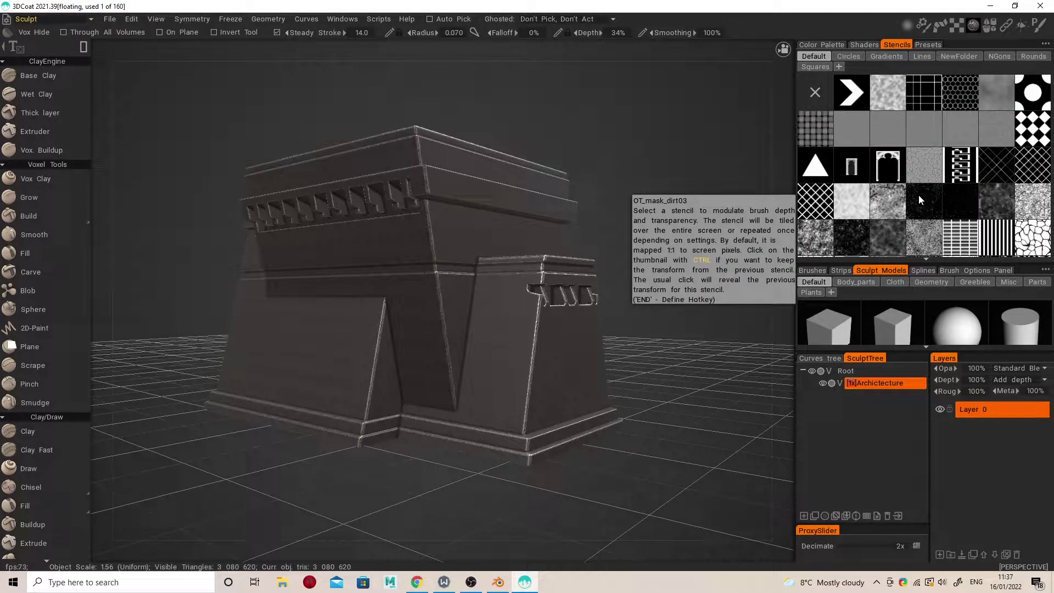
scroll(937, 144, down, 2)
scroll(938, 147, down, 1)
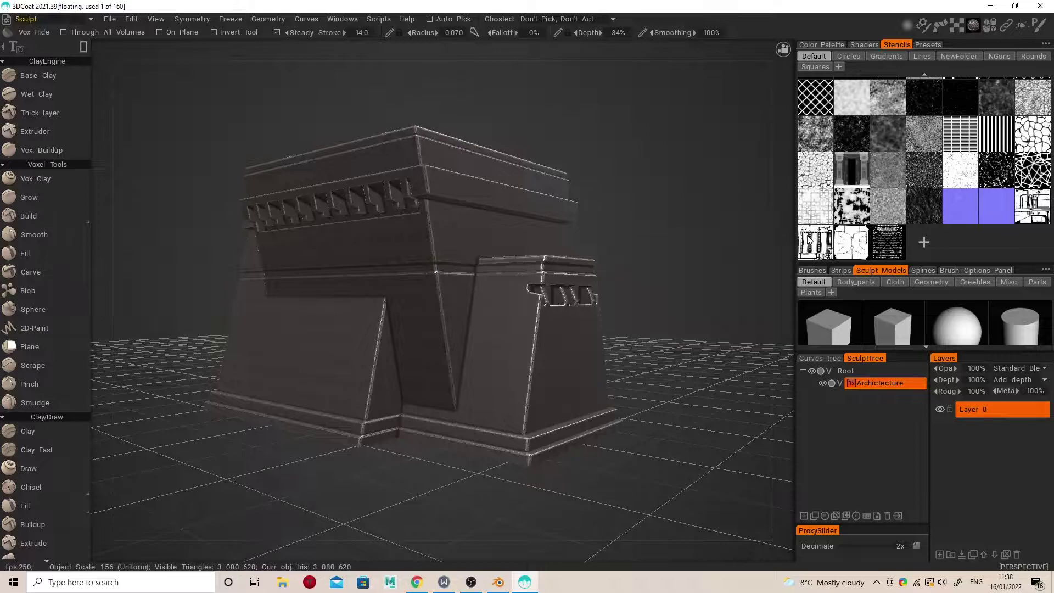
alt+drag(564, 240, 626, 238)
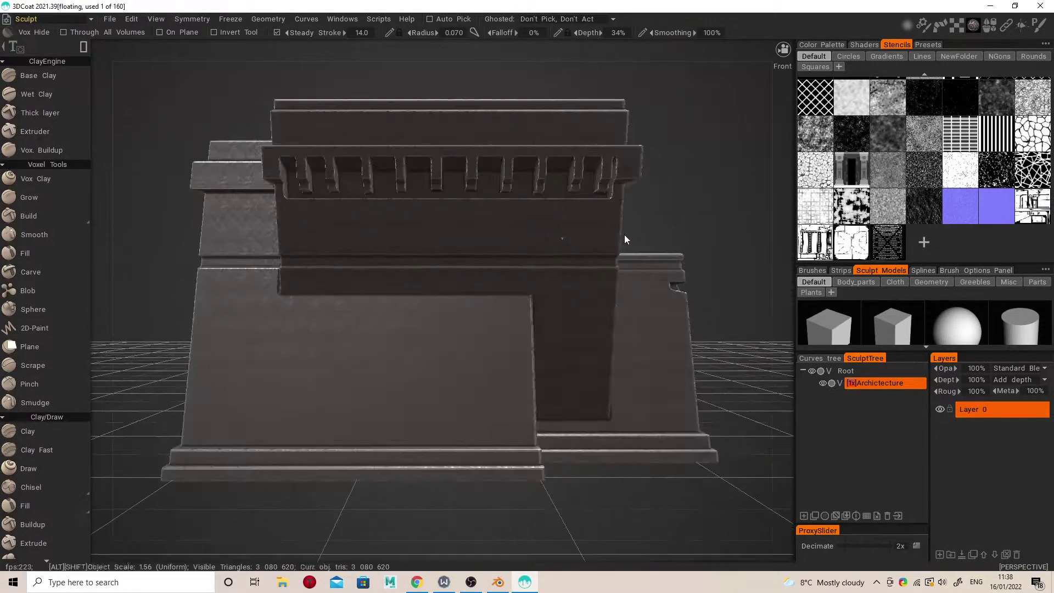
alt+right_drag(666, 146, 608, 197)
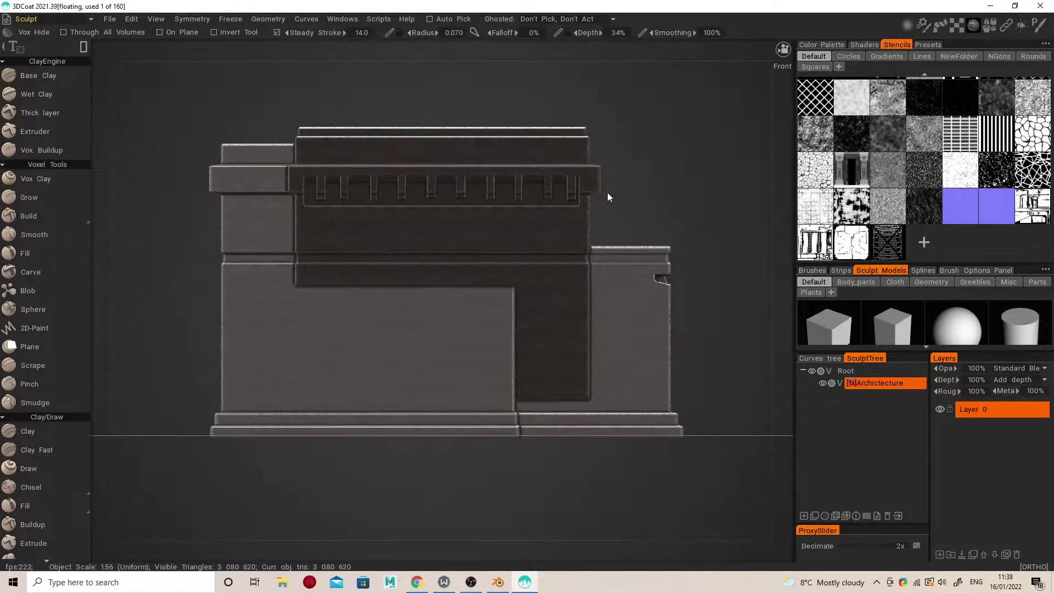
- Switch to the Extruder tool with its extrude direction set by vertex normal
key(space)
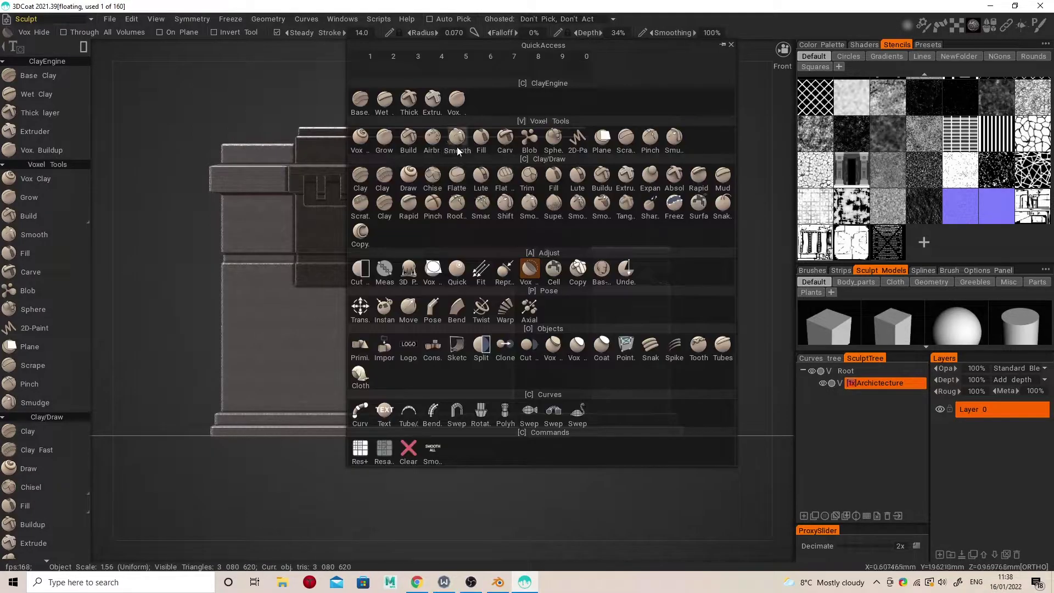
key(space)
key(e)
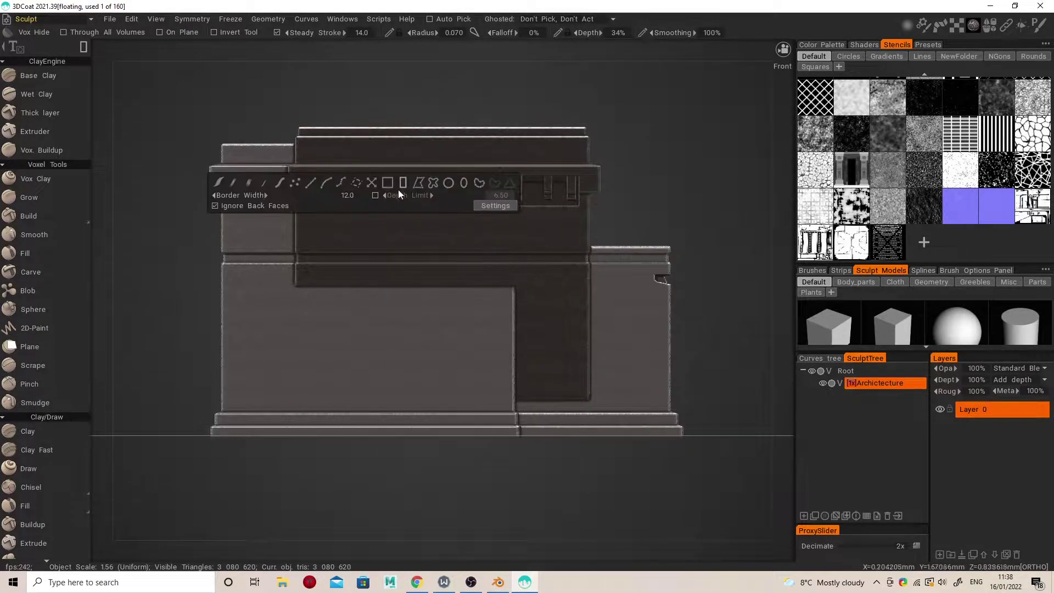
key(space)
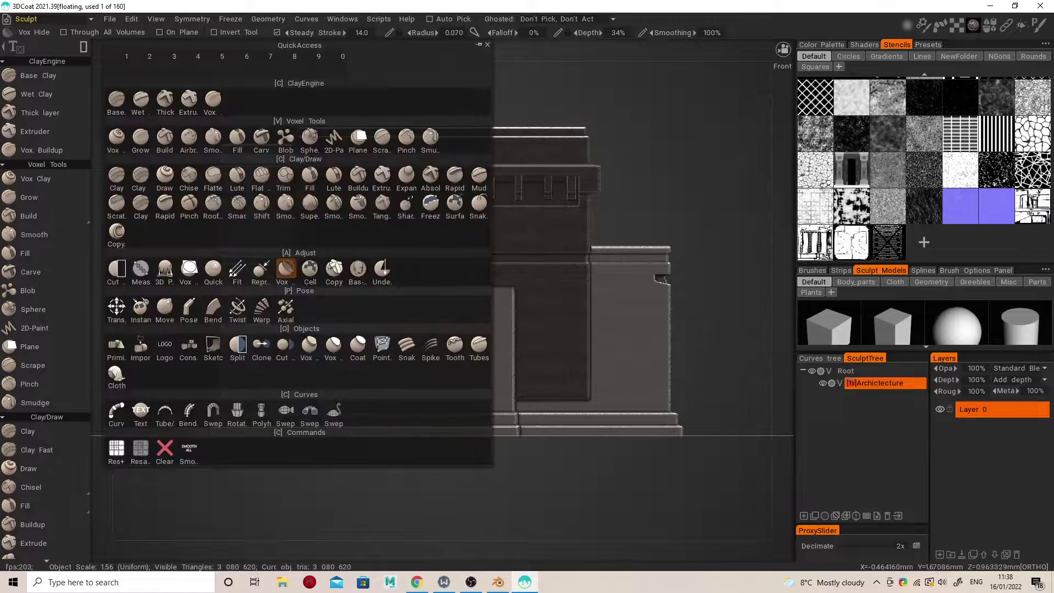
click(187, 99)
click(252, 32)
click(242, 40)
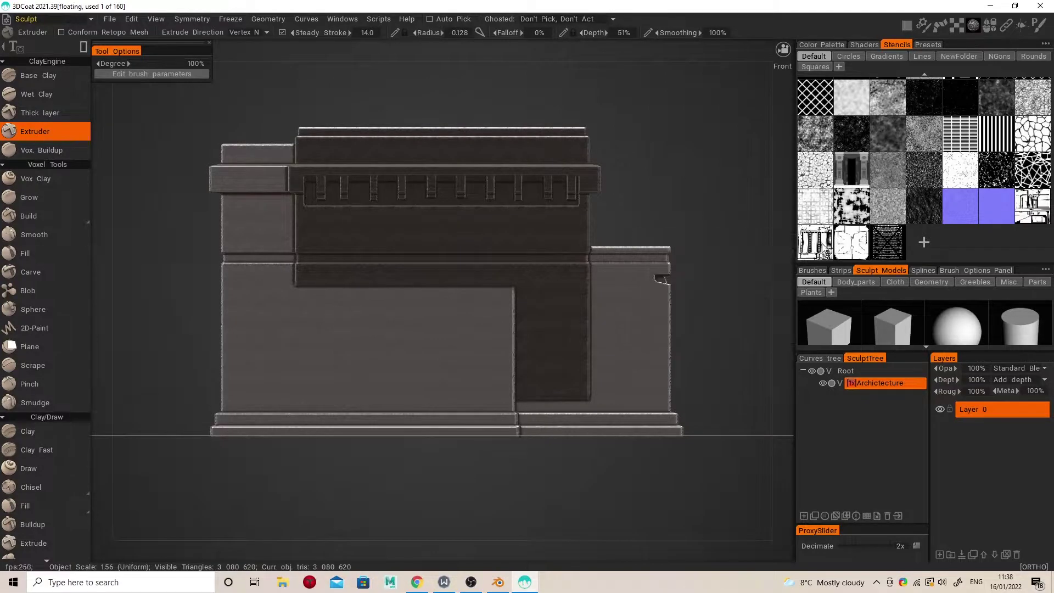
- Load the sci-fi panel stencil with long ribbed strips and scale it to fit over the building's front
click(808, 249)
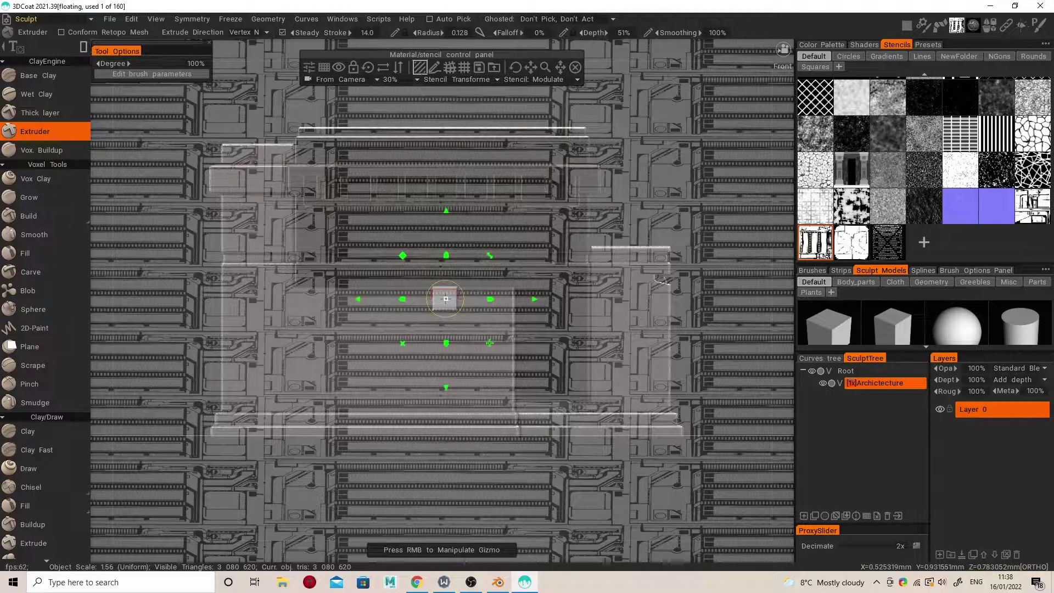
right_click(445, 299)
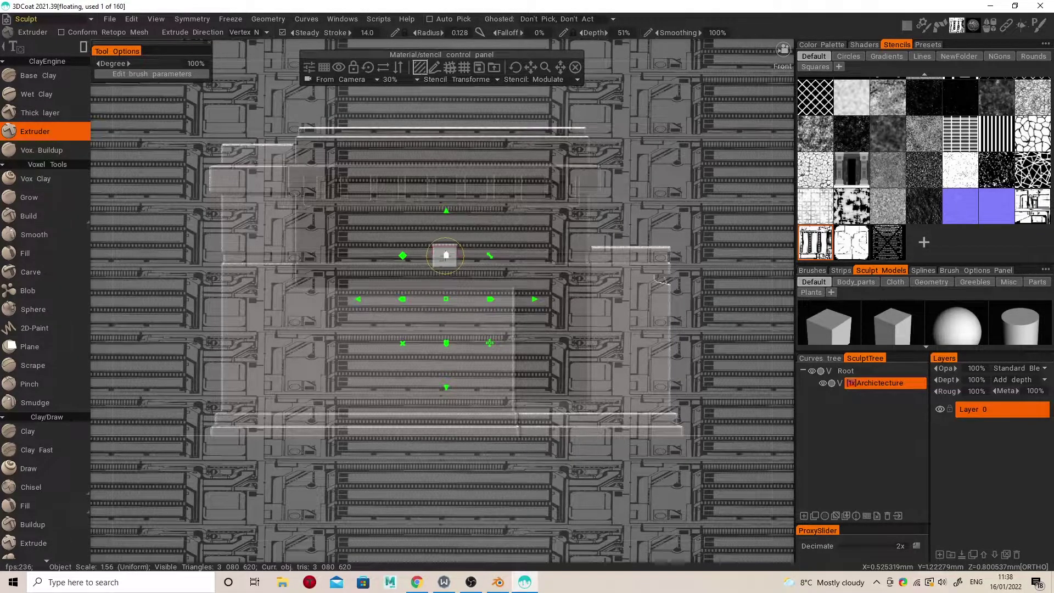
drag(446, 256, 449, 178)
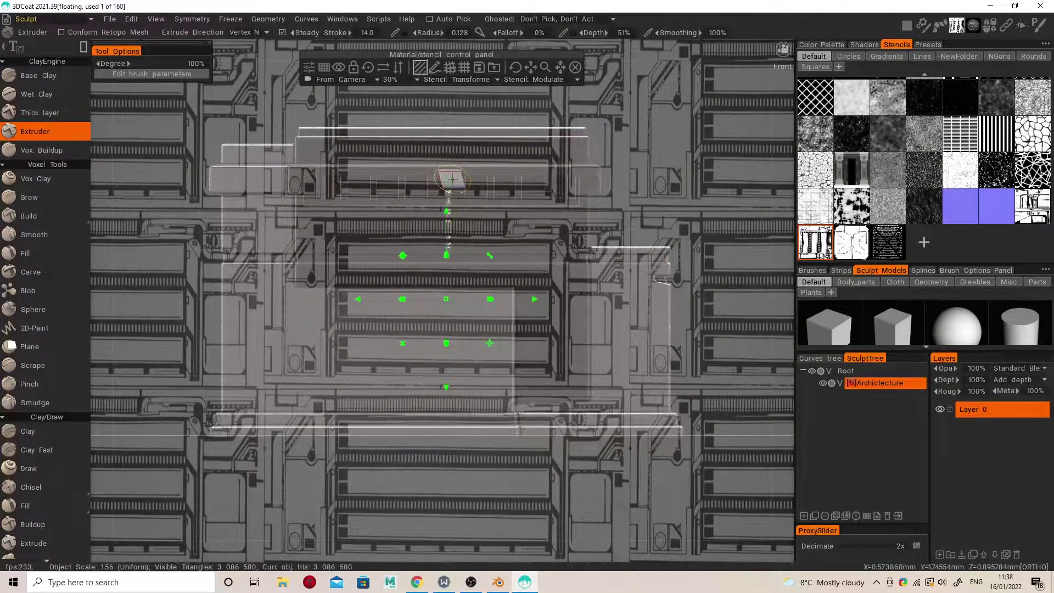
mouse_move(403, 256)
mouse_down()
mouse_move(388, 245)
mouse_move(396, 252)
mouse_up()
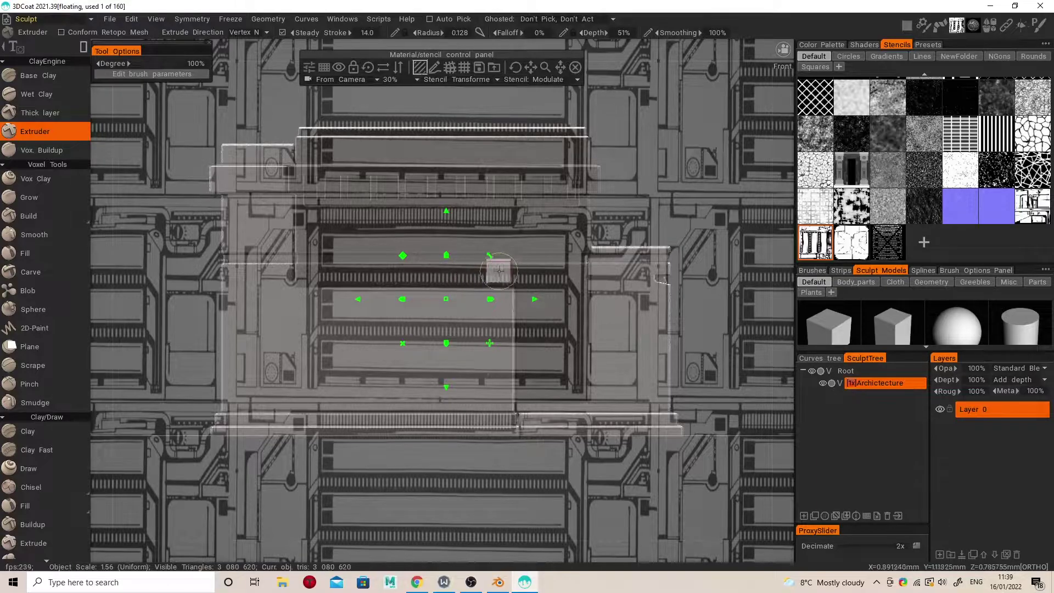
- Mirror across the Z axis, extrude the stencil pattern over the front wall below the ledge at 16% depth, and clear the stencil
key(s)
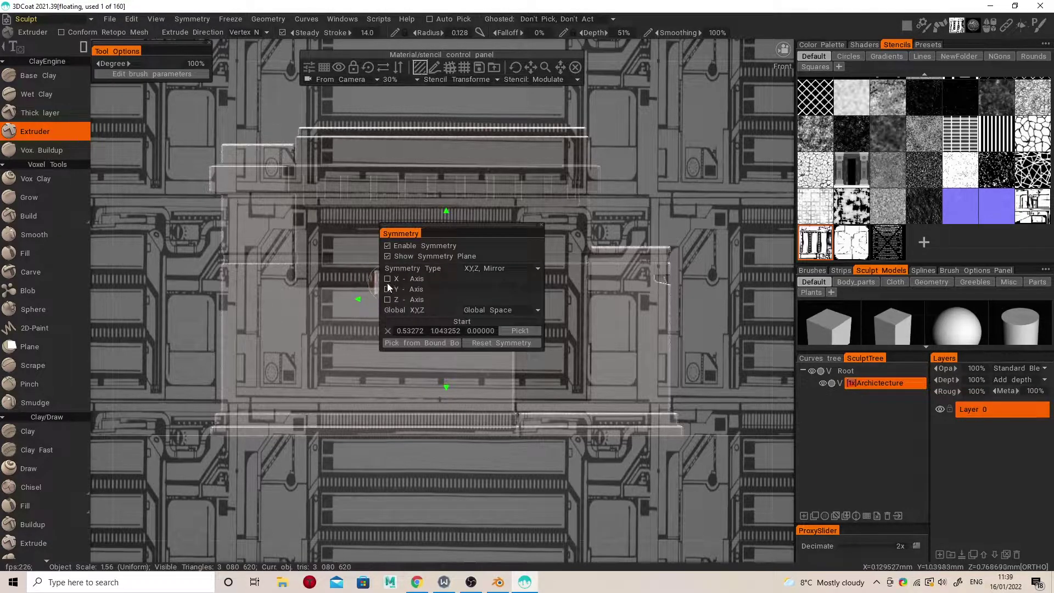
click(388, 299)
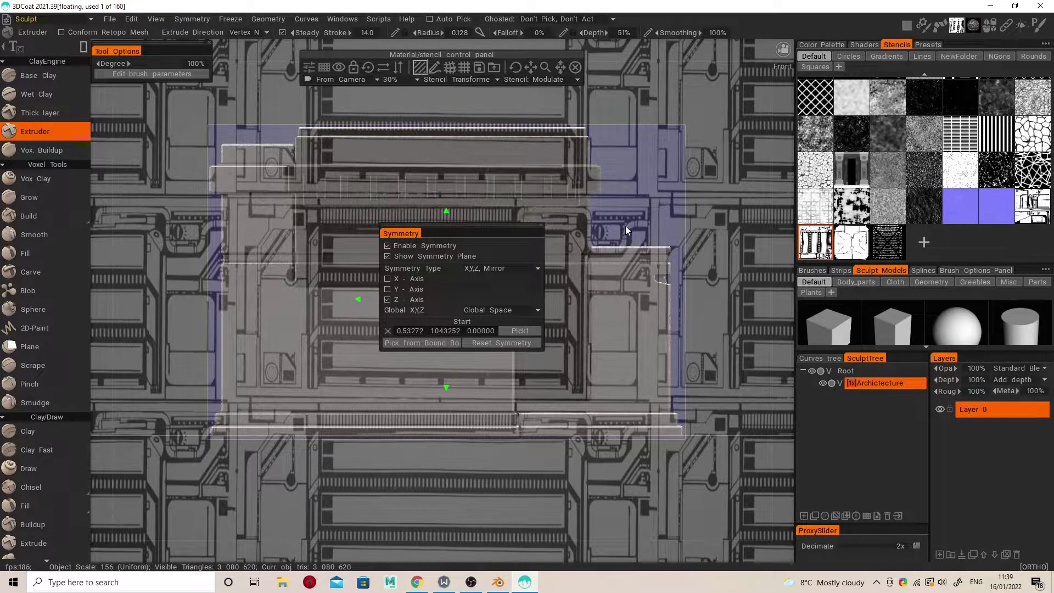
key(e)
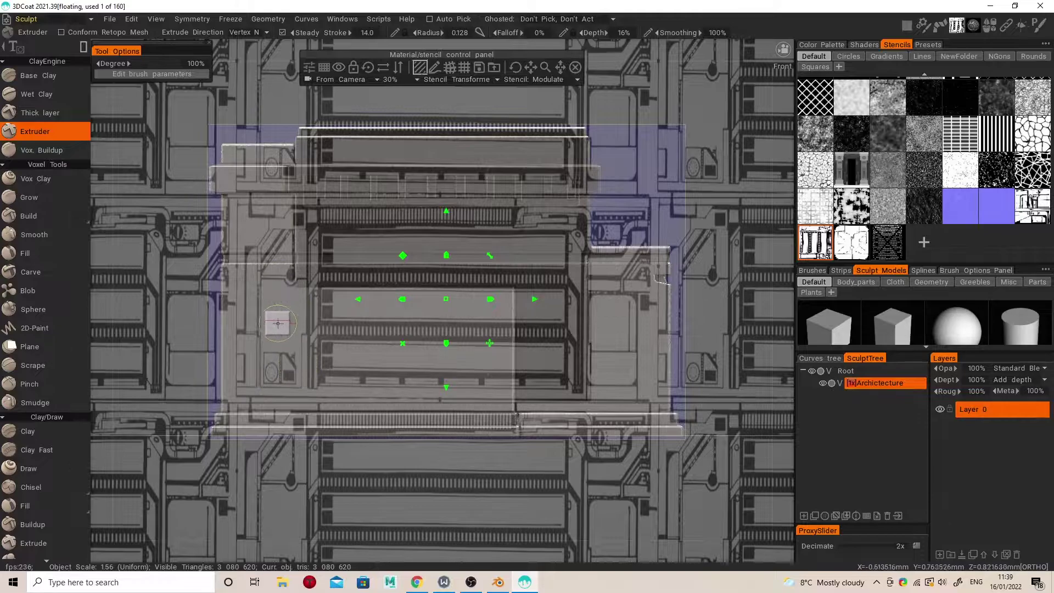
drag(210, 413, 710, 192)
right_drag(706, 198, 568, 94)
click(576, 68)
alt+drag(578, 181, 641, 214)
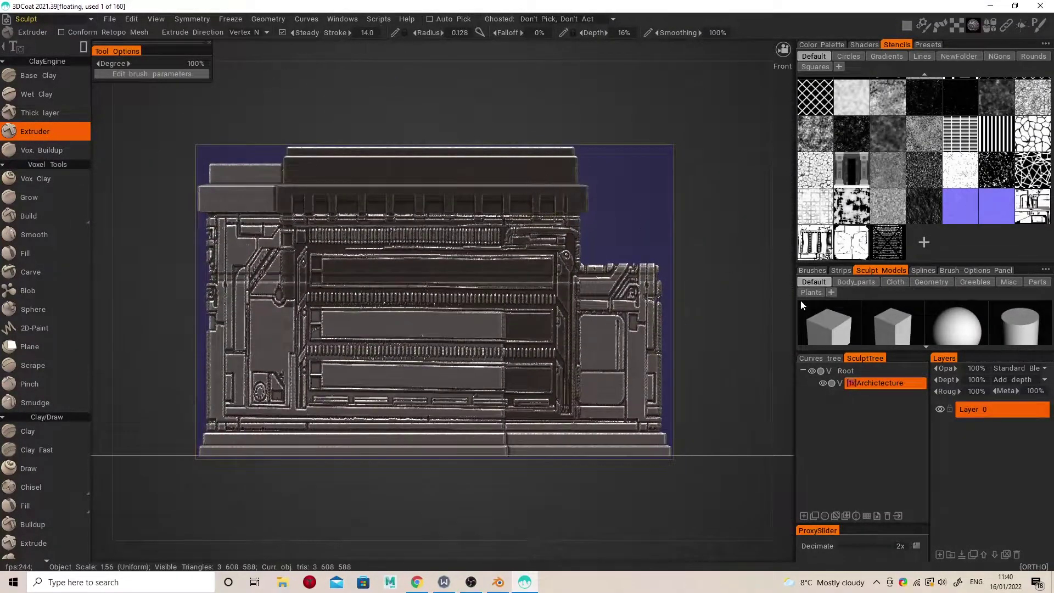
- Reload the ribbed panel stencil, realign it, and try extruding it across the upper front ledge and parapet at 4% depth
click(825, 241)
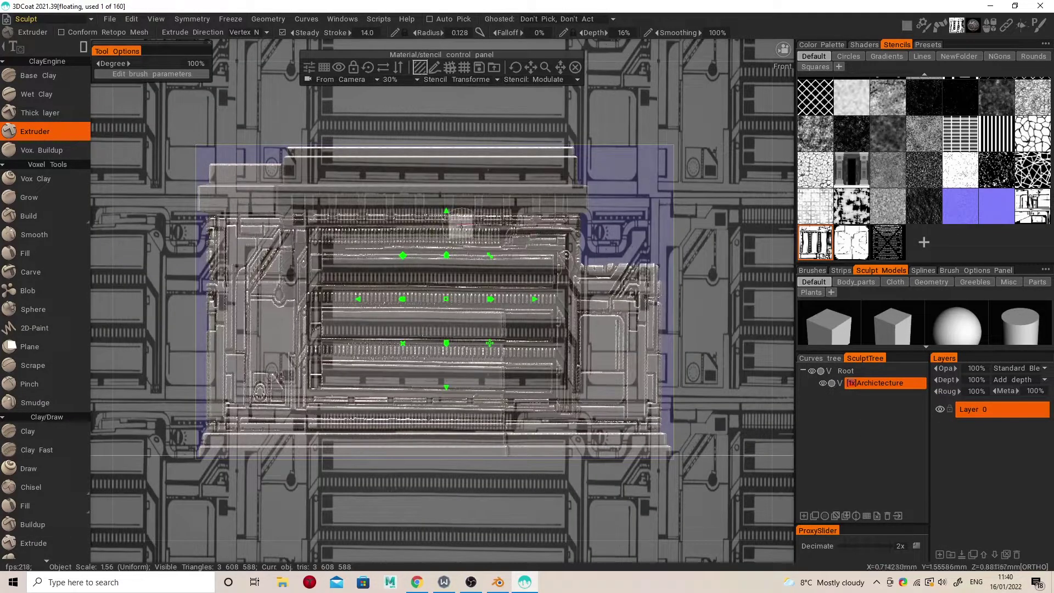
middle_drag(503, 220, 500, 244)
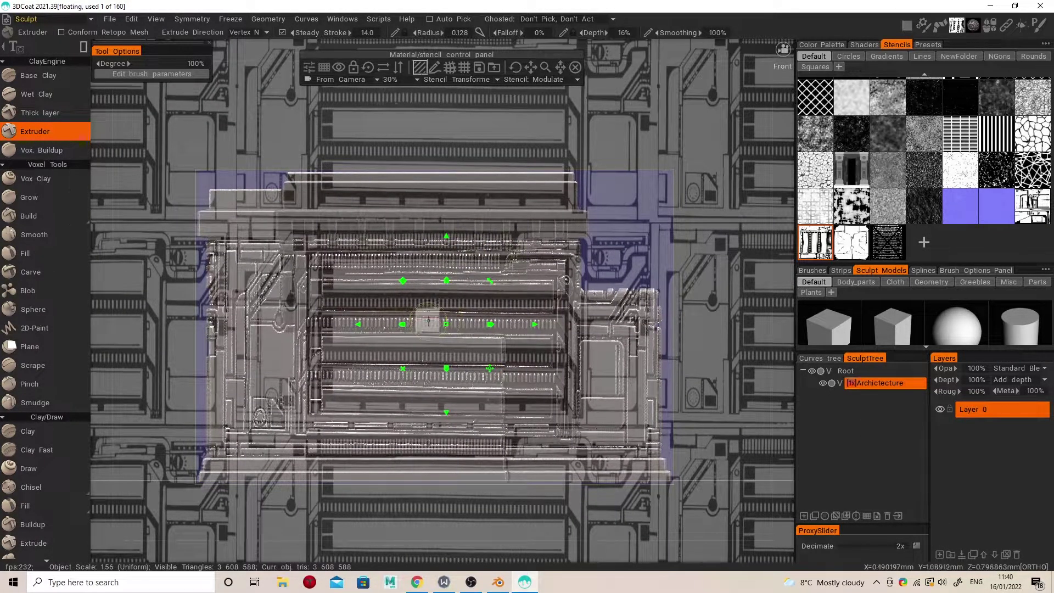
drag(446, 236, 446, 229)
click(471, 231)
right_drag(466, 213, 467, 218)
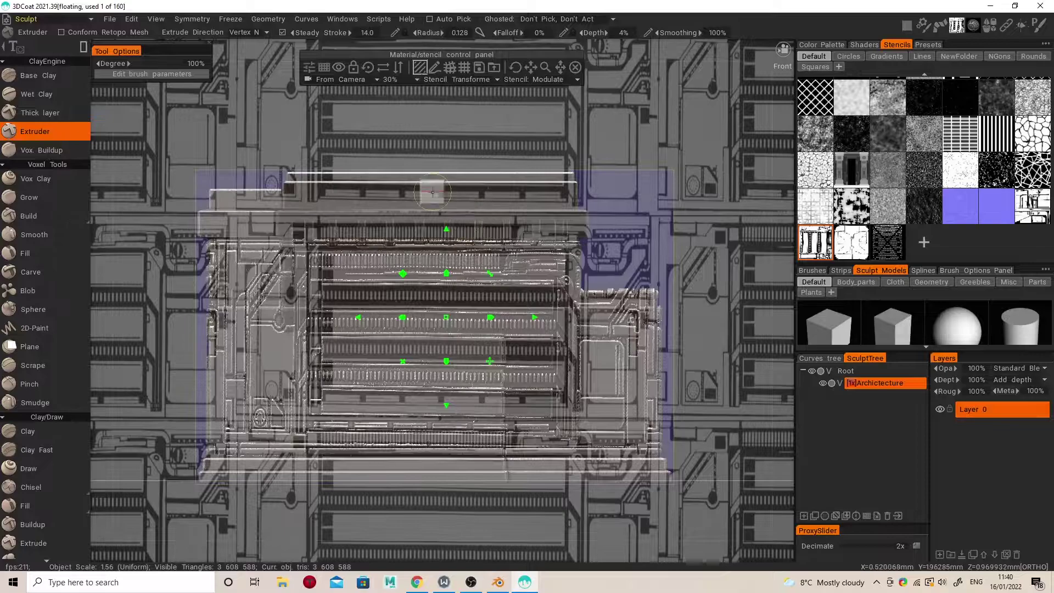
drag(180, 160, 645, 264)
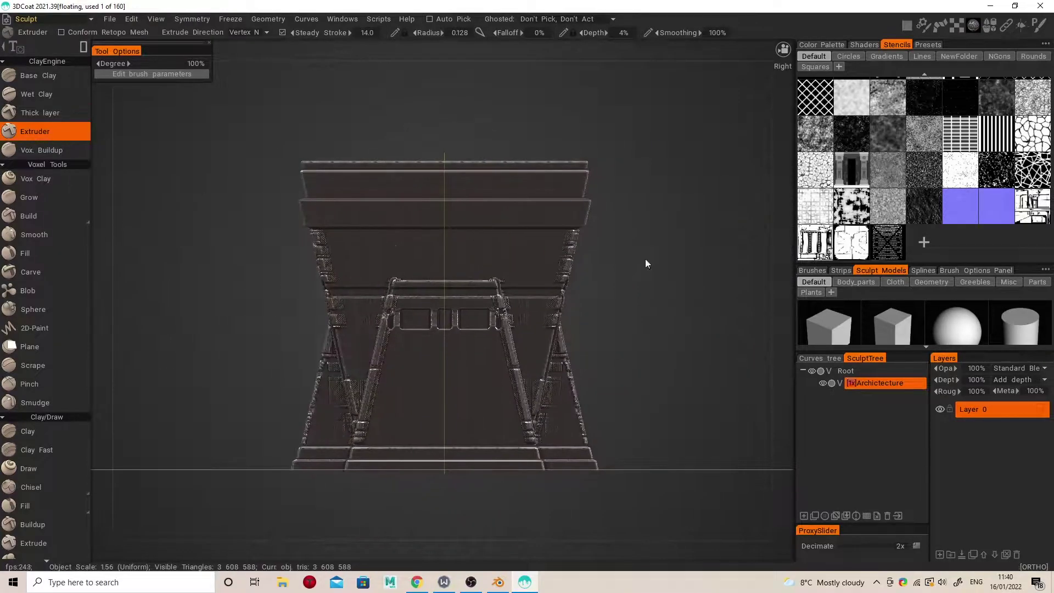
- Lay a different sci-fi panel stencil over the building's right side, scale and reposition it, try extruding it, and undo the attempt
click(1025, 215)
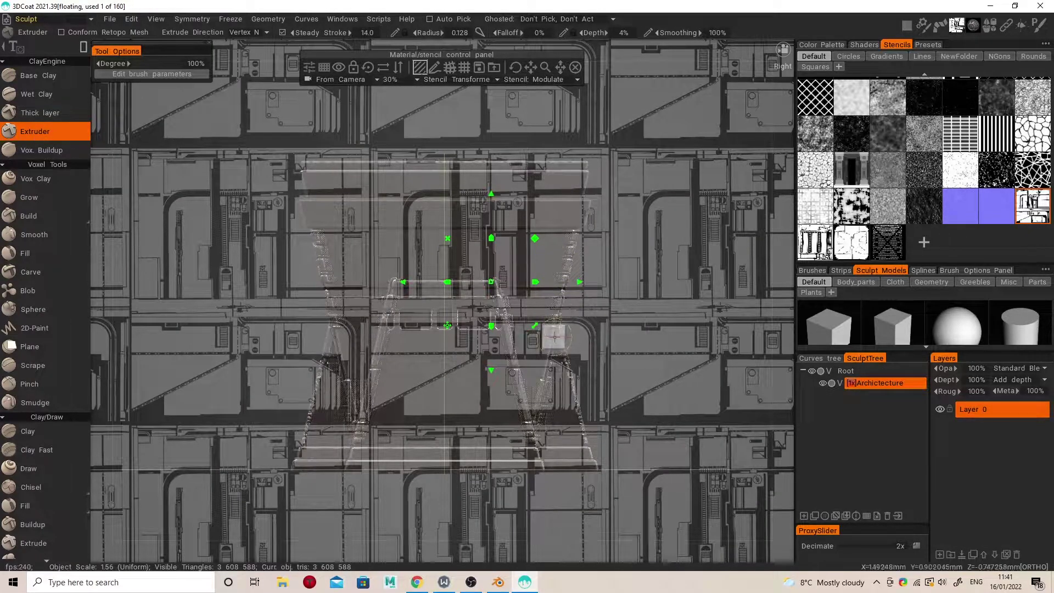
ctrl+drag(535, 326, 554, 266)
key(ctrl+z)
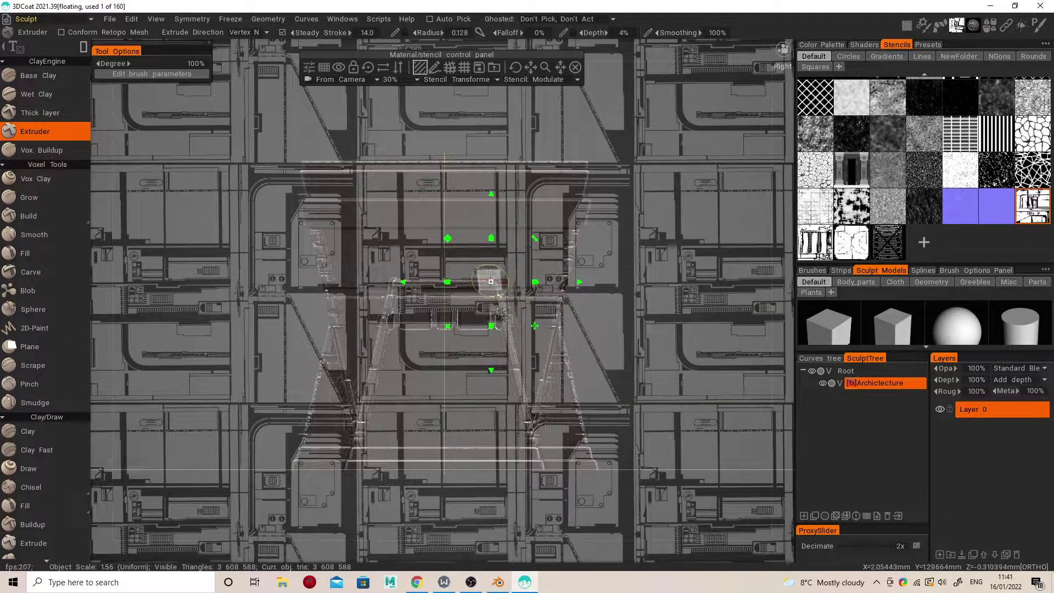
drag(491, 281, 475, 210)
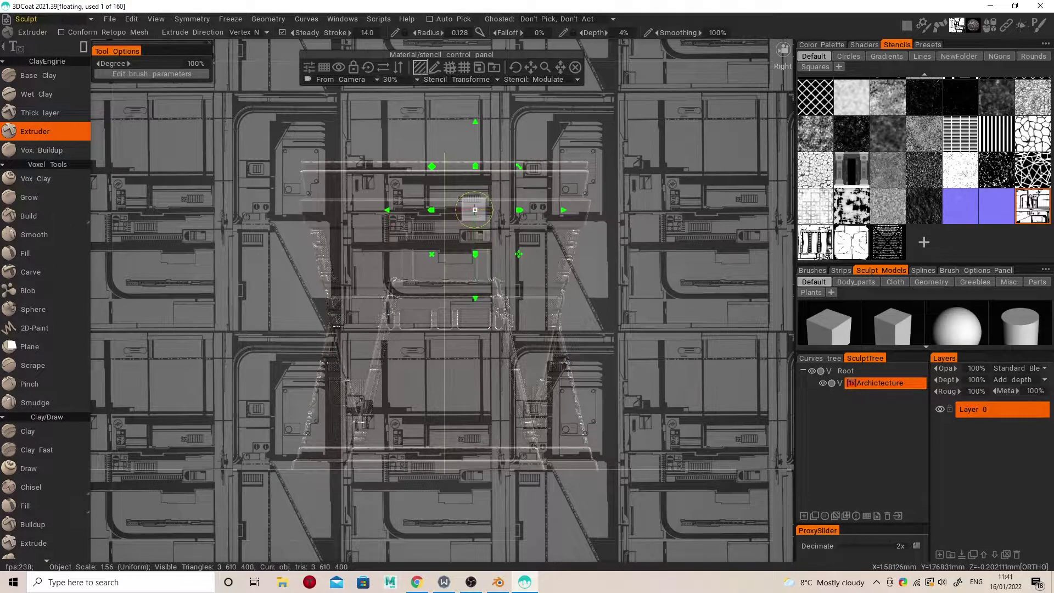
drag(442, 175, 423, 166)
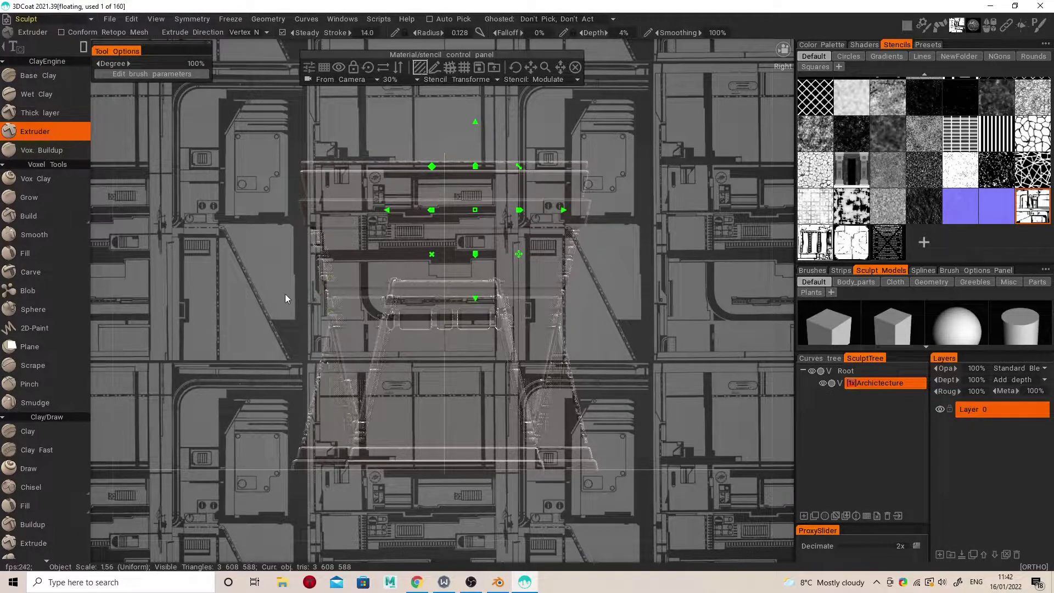
mouse_move(275, 293)
mouse_down()
mouse_move(585, 505)
mouse_move(610, 496)
mouse_move(536, 239)
mouse_move(495, 259)
mouse_move(595, 248)
mouse_move(352, 286)
mouse_move(614, 299)
mouse_move(548, 318)
mouse_move(461, 290)
mouse_up()
key(s)
key(ctrl+z)
- Extrude a mirrored polygonal panel at 4% depth on the right side's upper wall, following the slanted edge and the lower block's top
key(e)
click(441, 243)
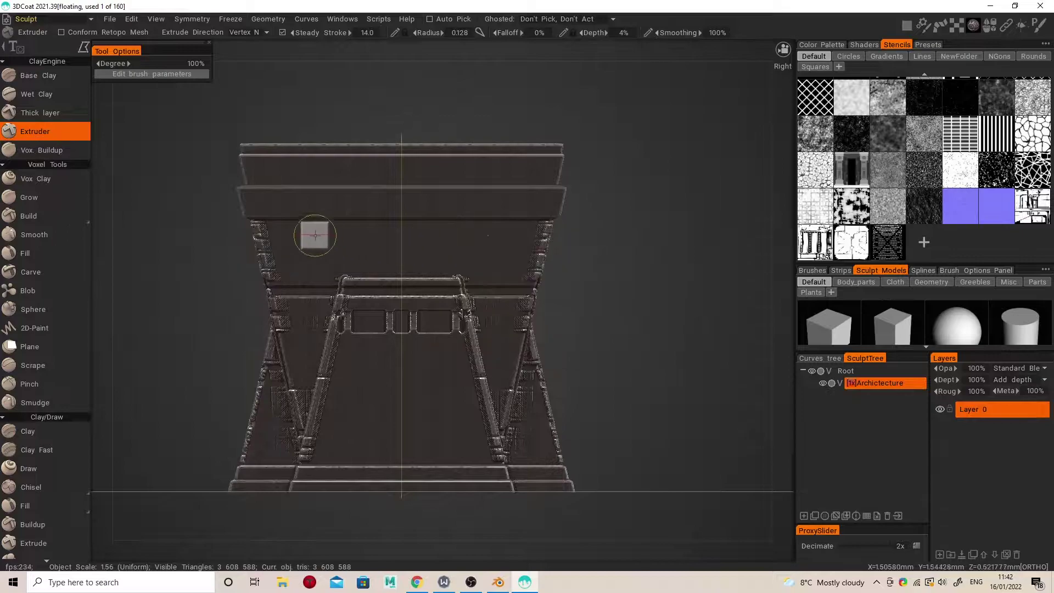
click(268, 222)
click(395, 224)
click(394, 271)
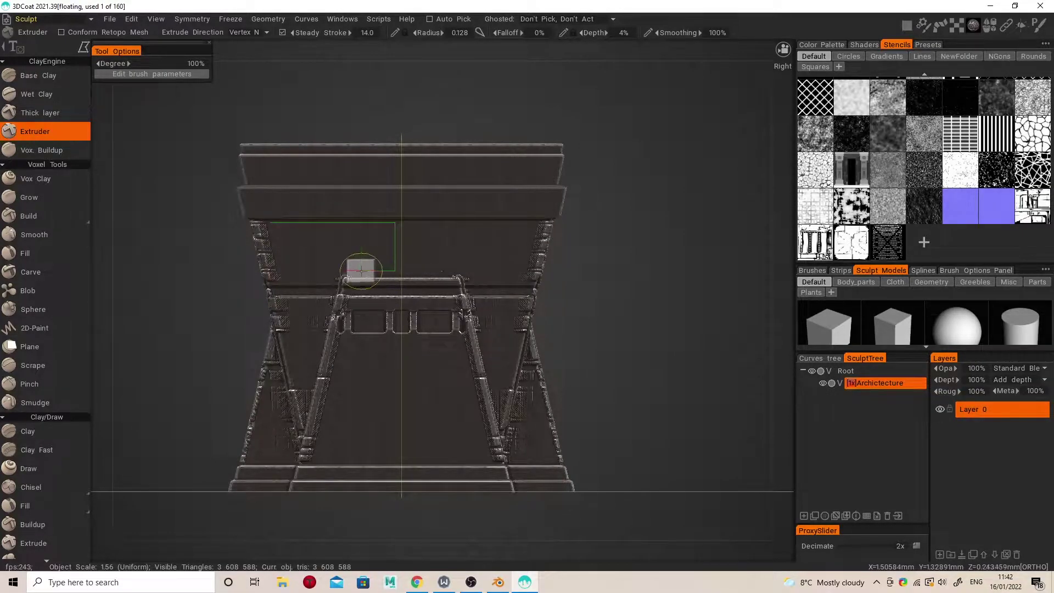
click(335, 280)
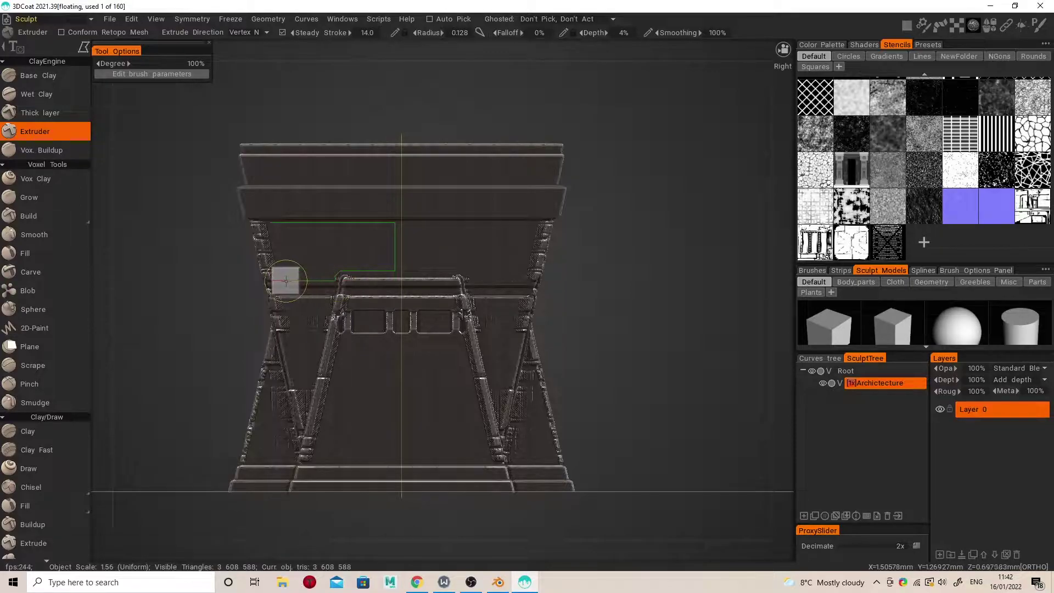
click(285, 281)
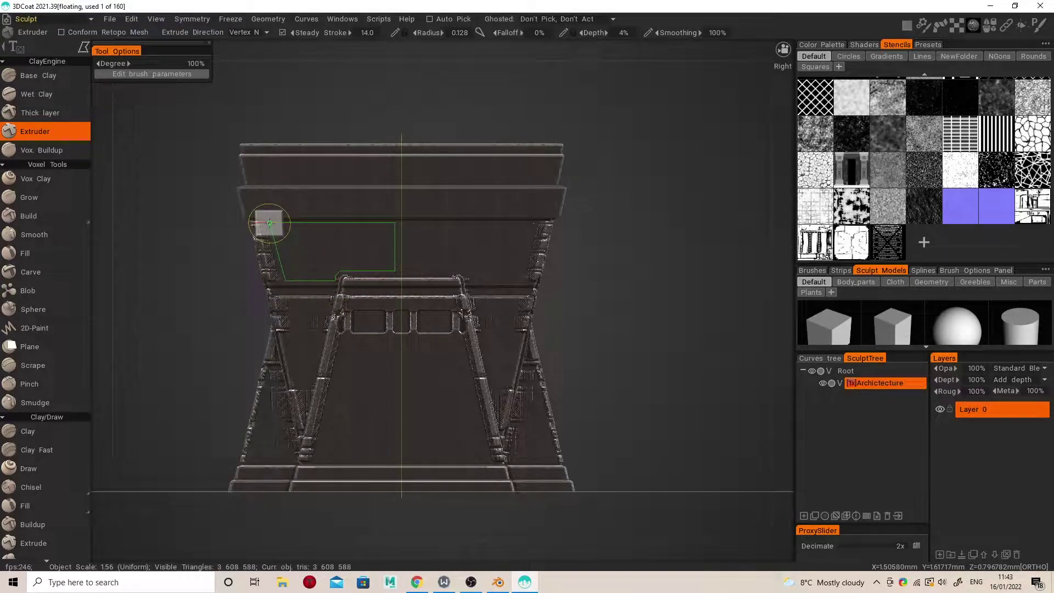
click(269, 223)
mouse_move(397, 214)
alt+mouse_down()
mouse_move(466, 233)
mouse_move(412, 229)
alt+mouse_up()
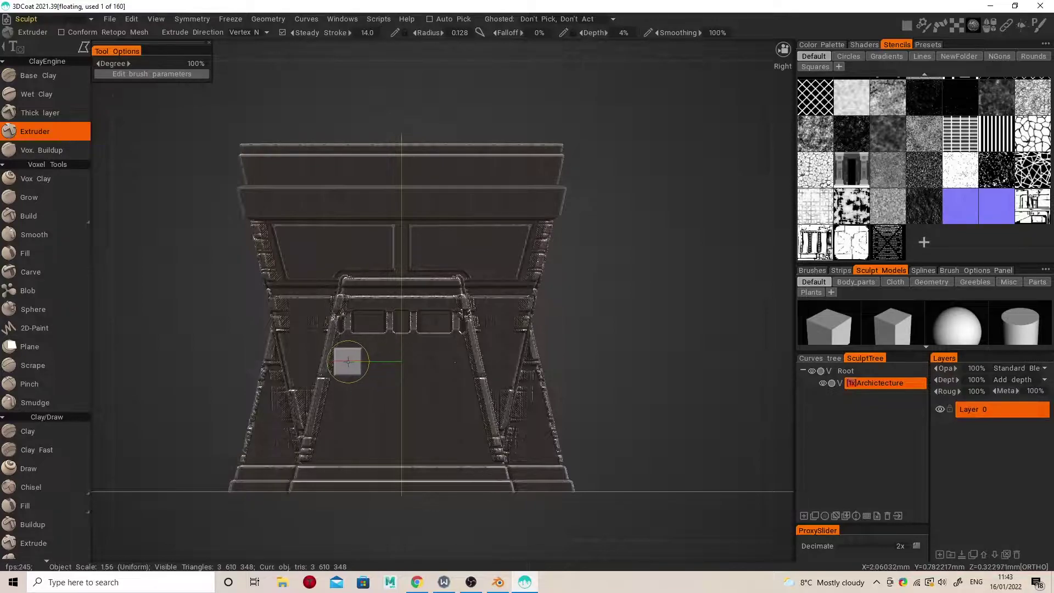
- Extrude a mirrored, notched door panel at 4% depth on the lower block's front, from below the small windows down to the ground
click(346, 361)
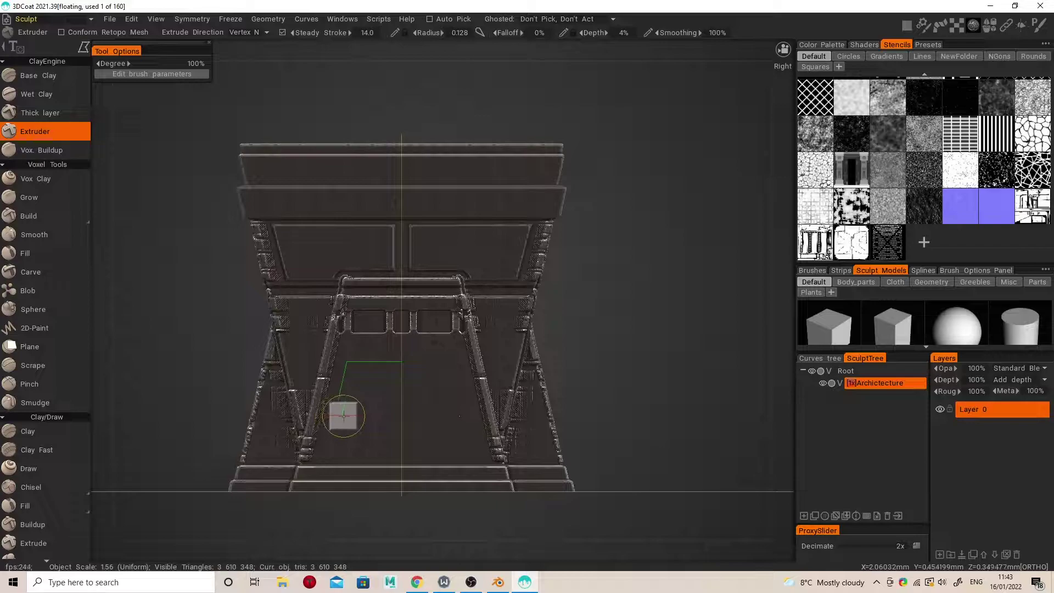
click(342, 423)
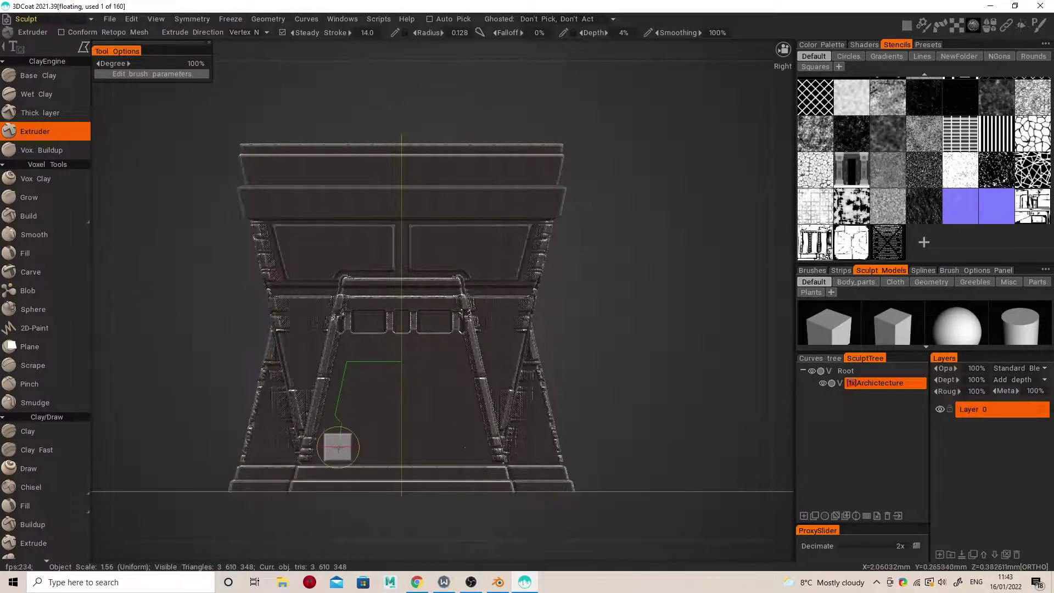
click(338, 446)
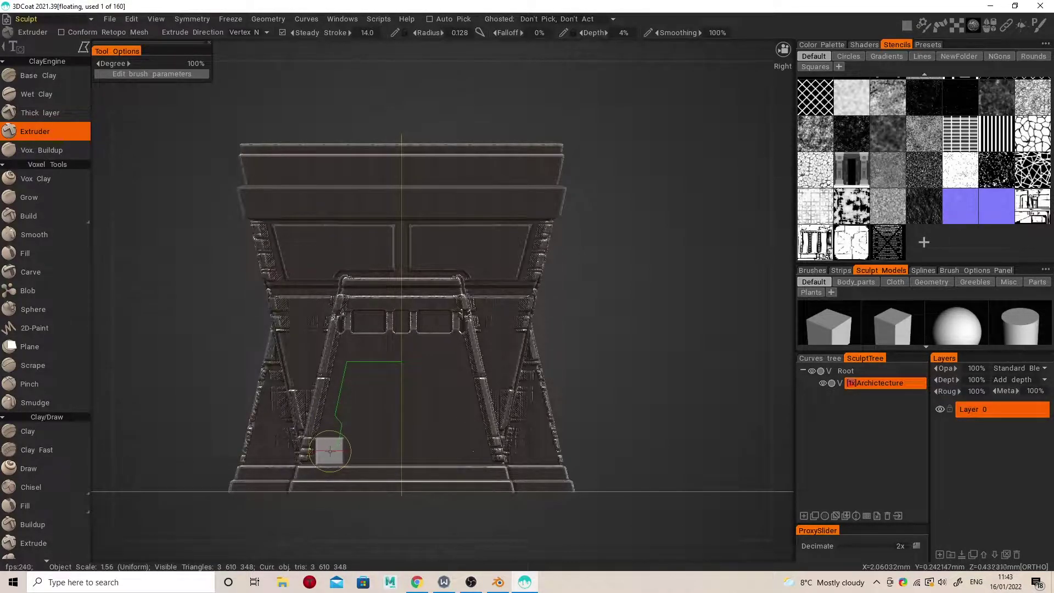
click(330, 451)
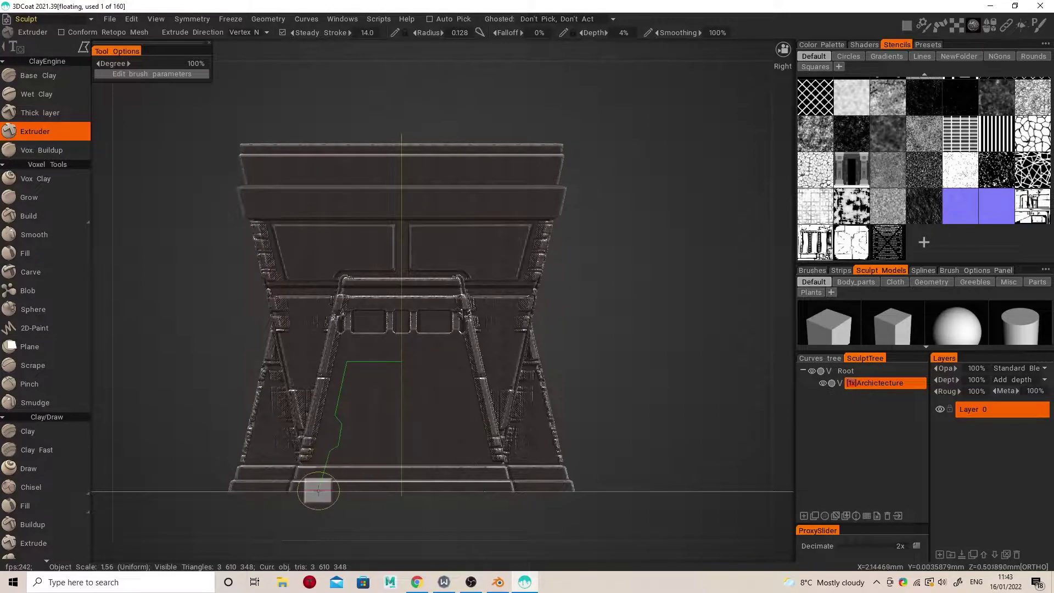
click(319, 490)
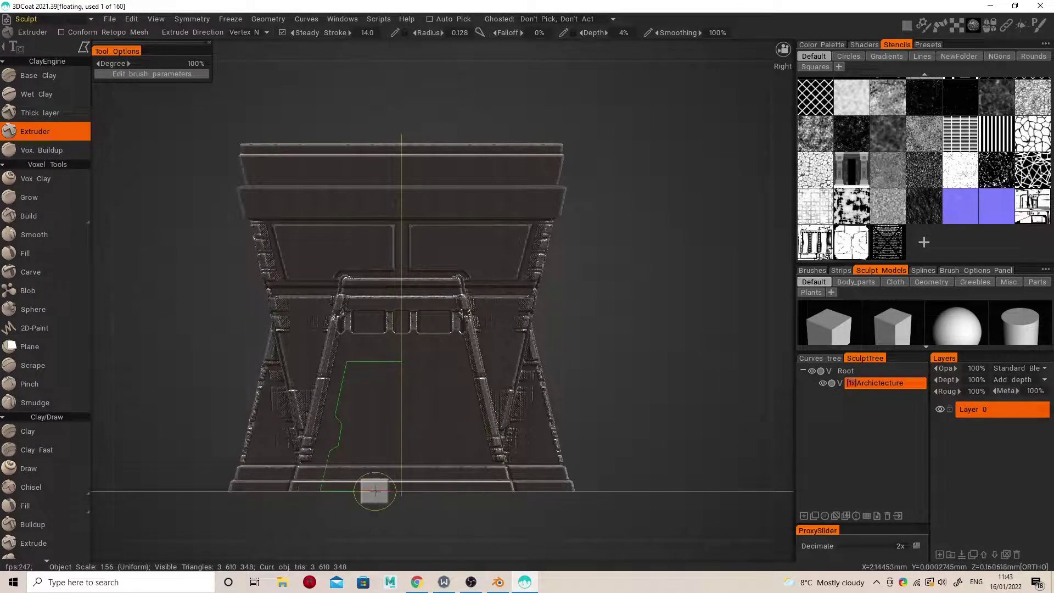
click(402, 491)
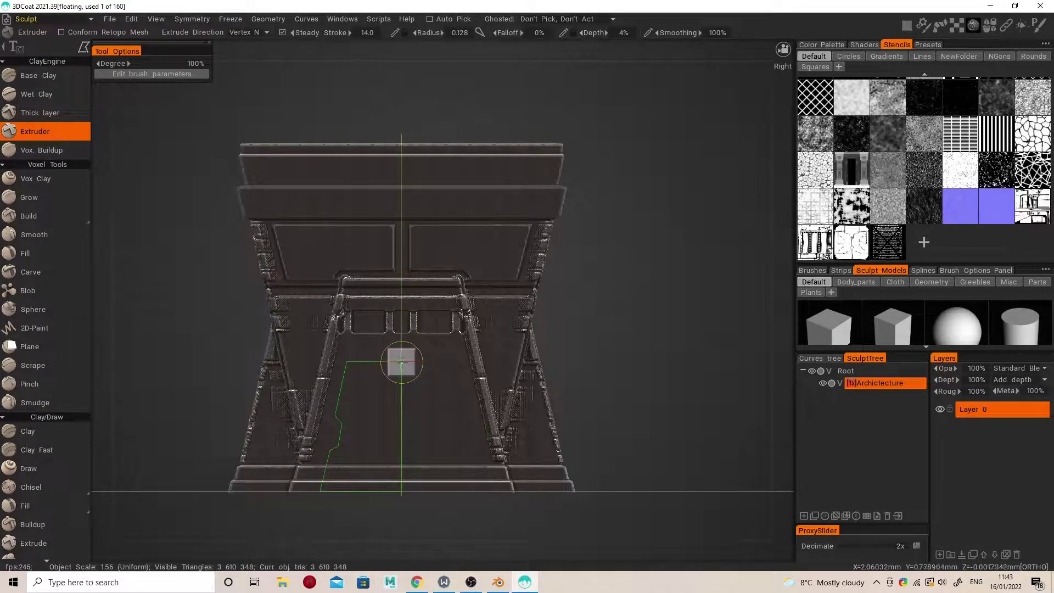
click(402, 362)
right_drag(401, 360, 348, 372)
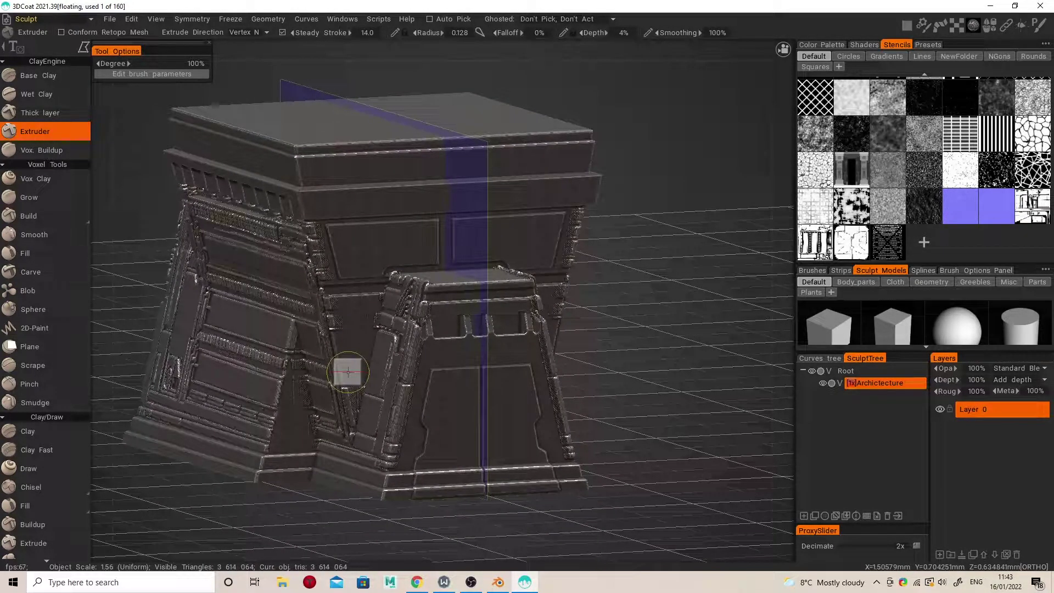
- Try a mirrored Pose selection of the door's inner area, following its notched outline down to the ground
key(s)
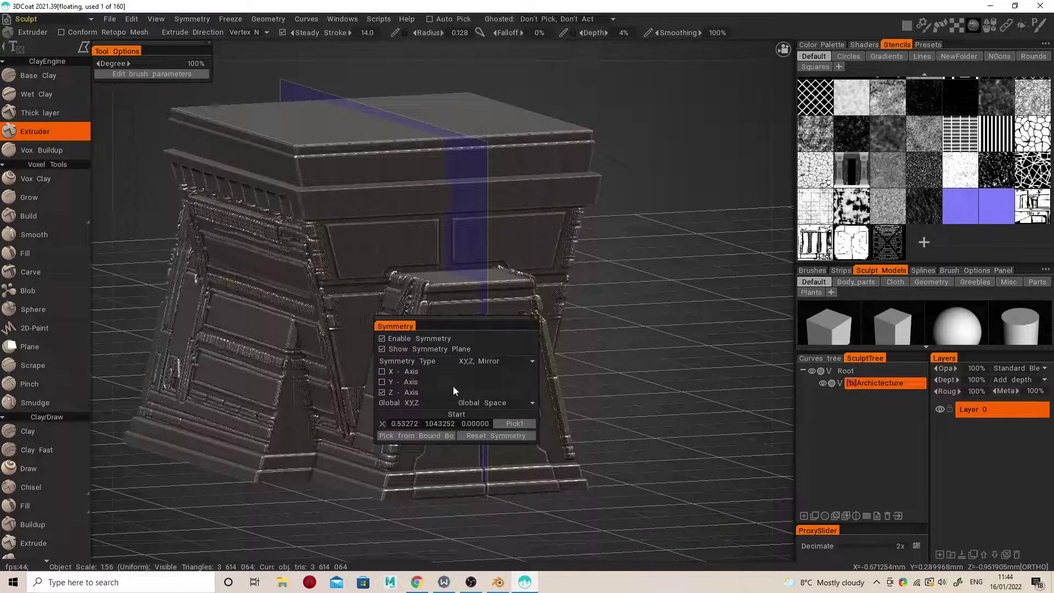
alt+drag(463, 395, 498, 352)
key(space)
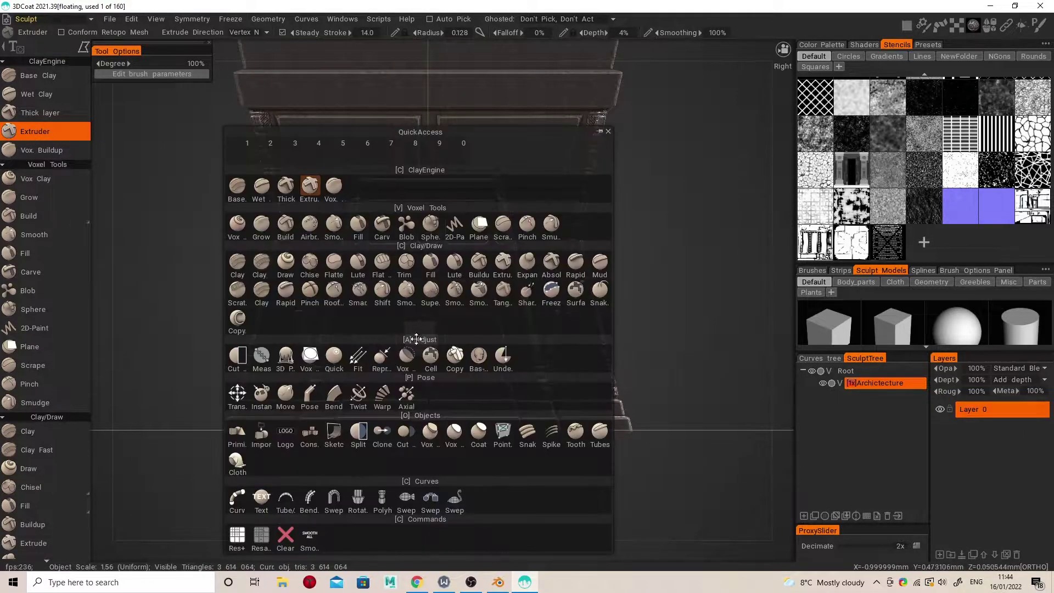
click(310, 391)
key(e)
click(485, 291)
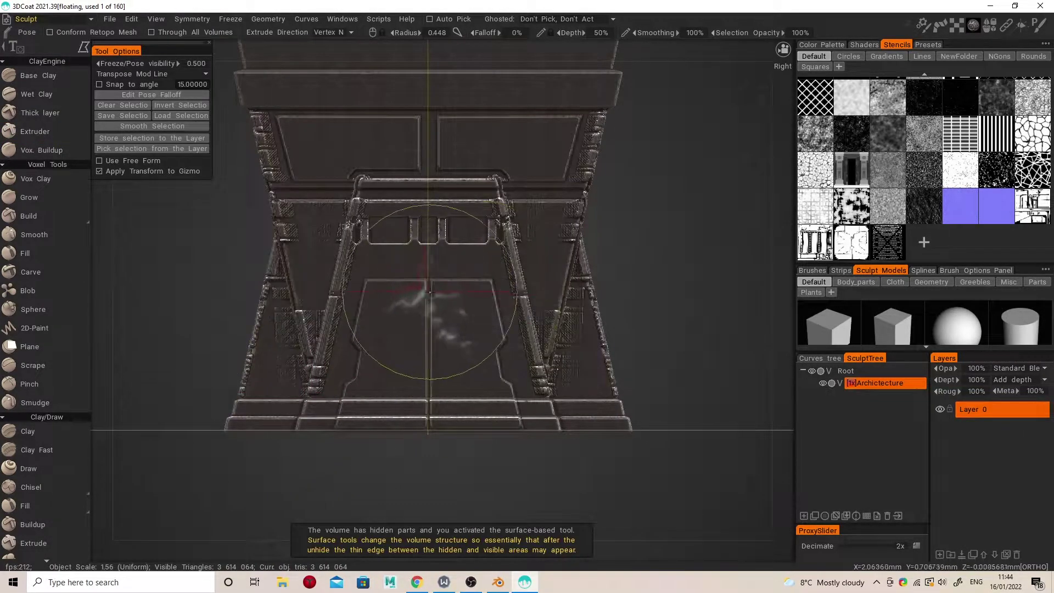
click(373, 290)
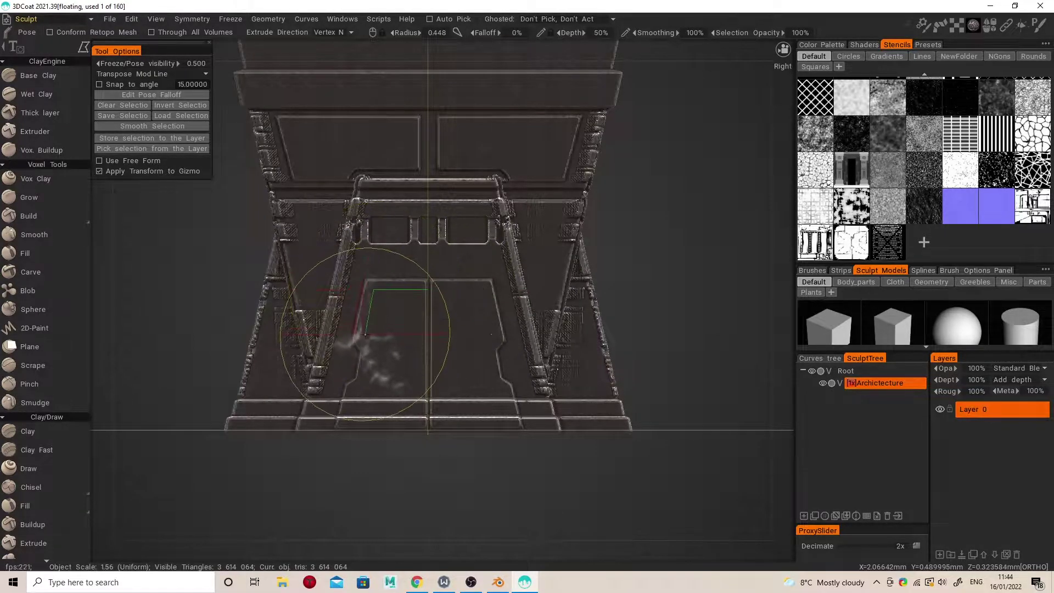
click(366, 336)
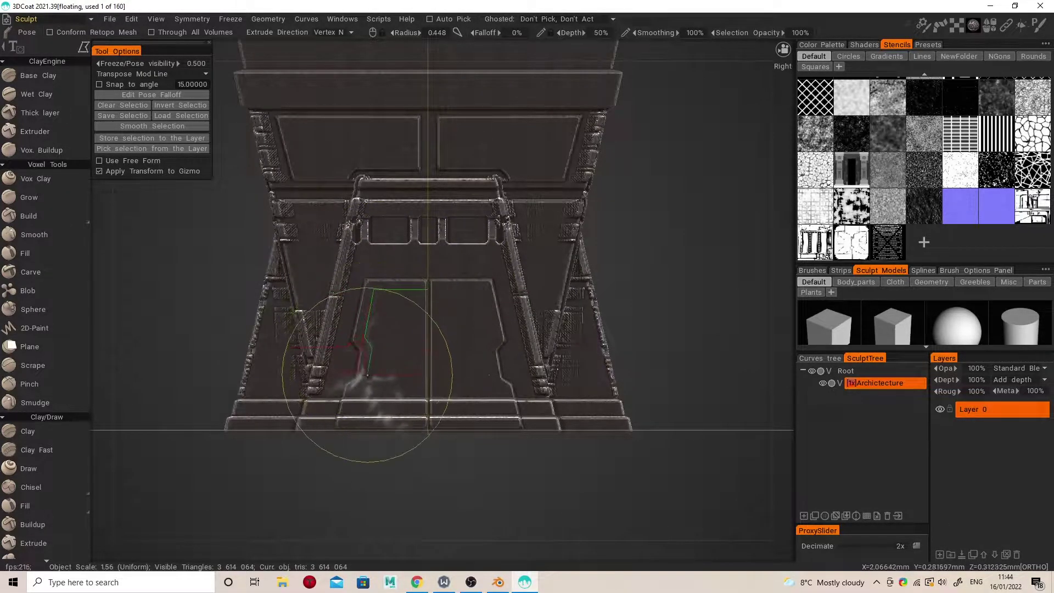
click(365, 381)
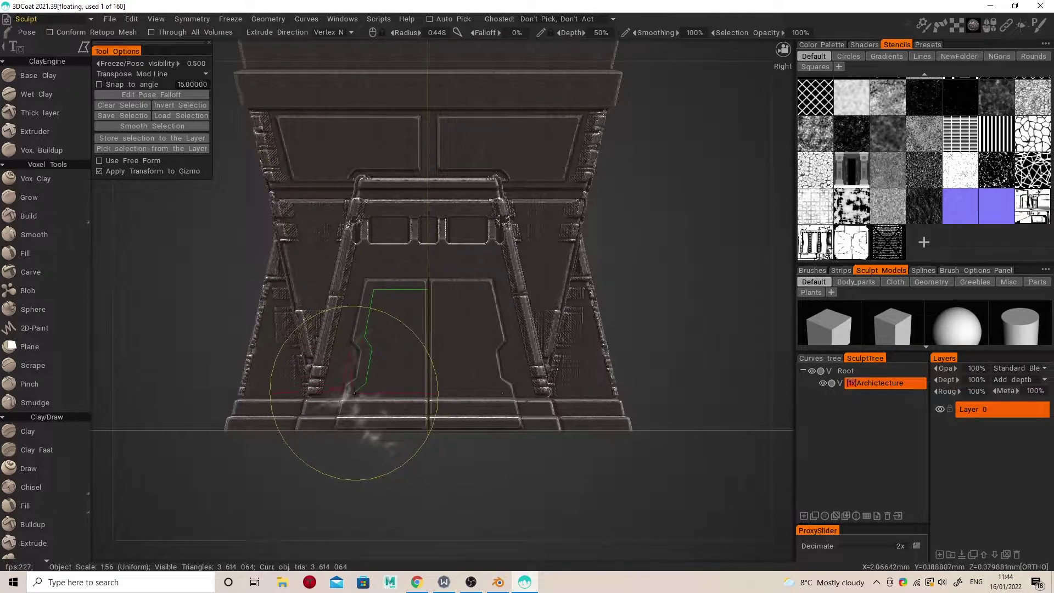
click(355, 392)
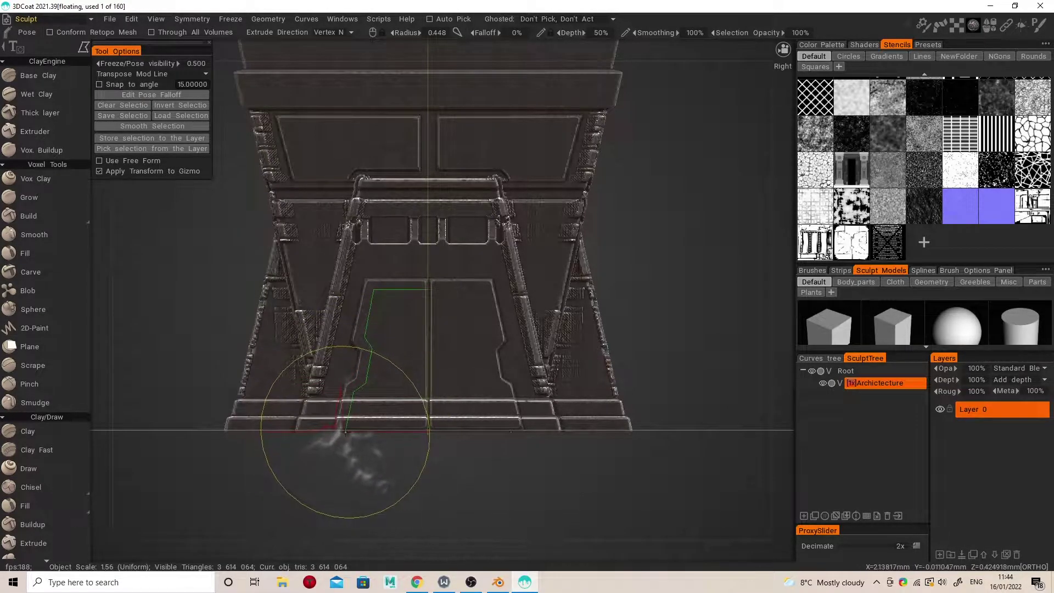
click(345, 431)
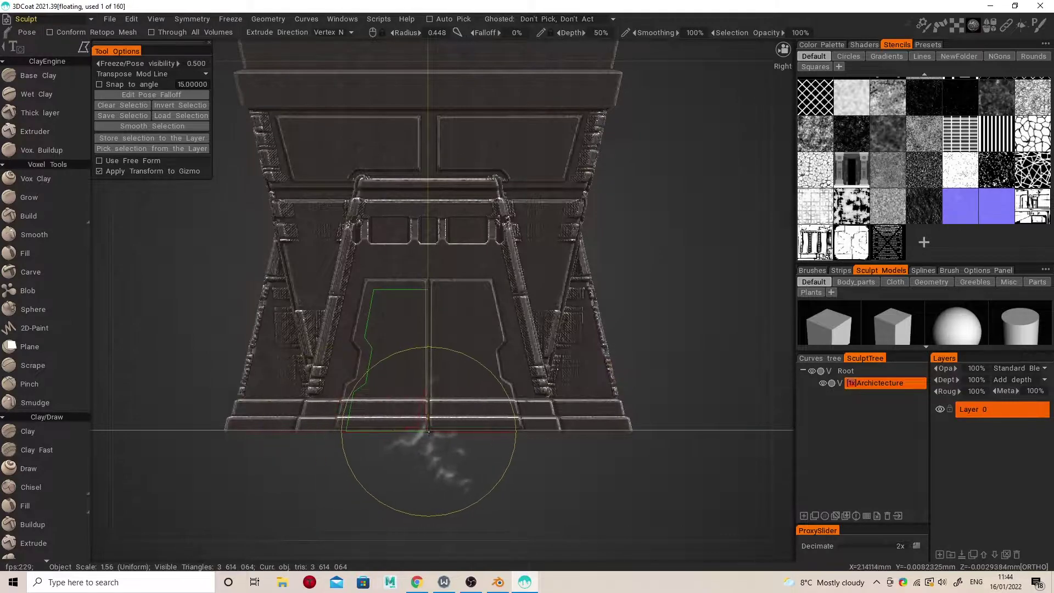
click(427, 431)
click(427, 289)
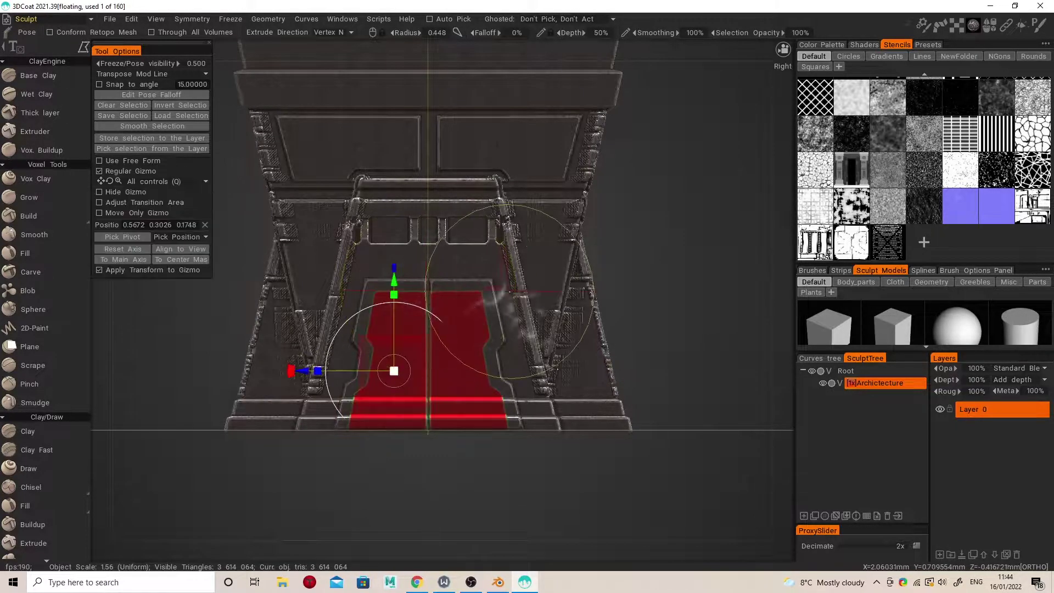
- Remove a narrow vertical strip along the door's centre seam from the Pose selection
key(s)
click(428, 328)
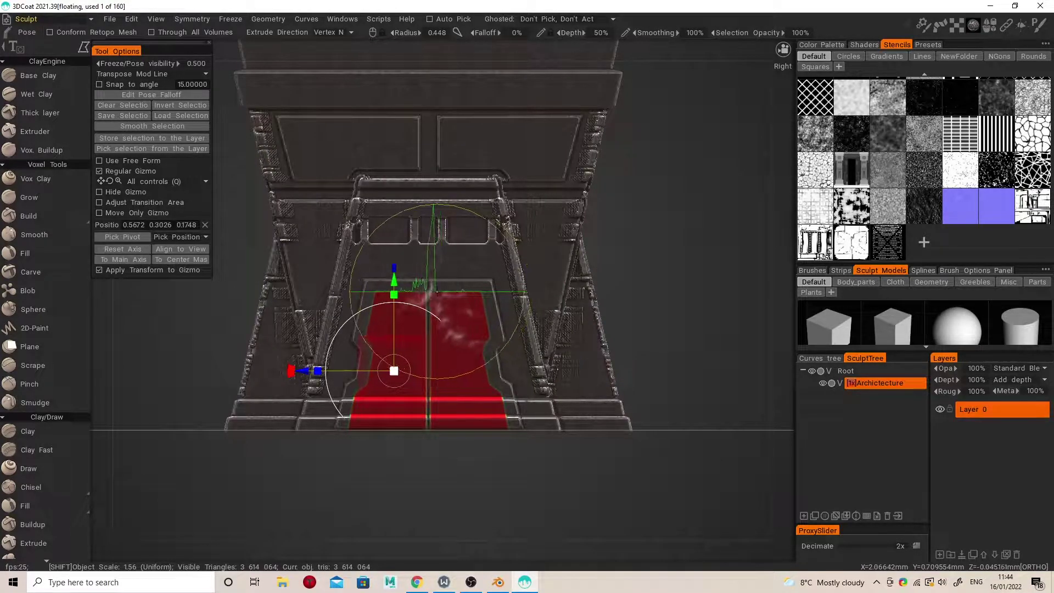
shift+click(442, 434)
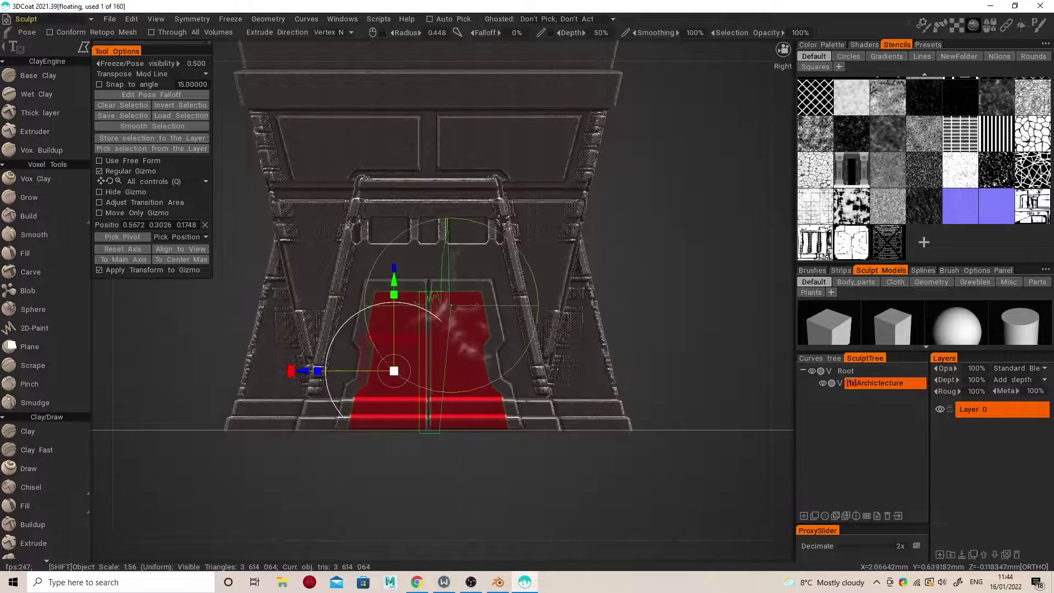
click(443, 291)
- Check the Pose selection from the building's other sides and clear it
mouse_move(522, 329)
alt+mouse_down()
mouse_move(562, 324)
mouse_move(495, 308)
mouse_move(547, 294)
mouse_move(353, 334)
mouse_move(338, 317)
alt+mouse_up()
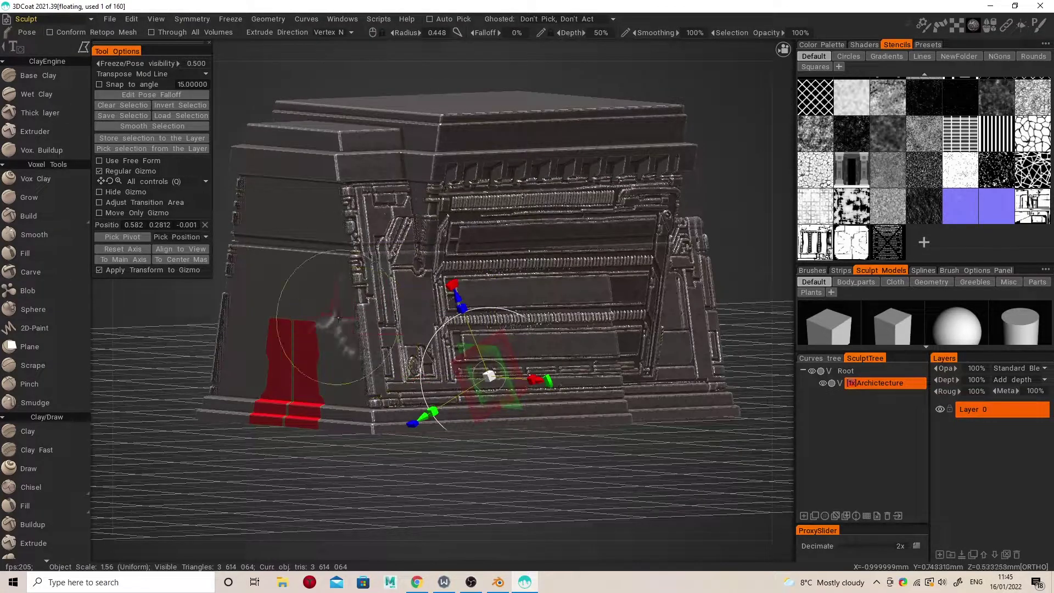
click(106, 105)
mouse_move(324, 225)
alt+mouse_down()
mouse_move(300, 253)
mouse_move(220, 252)
alt+mouse_up()
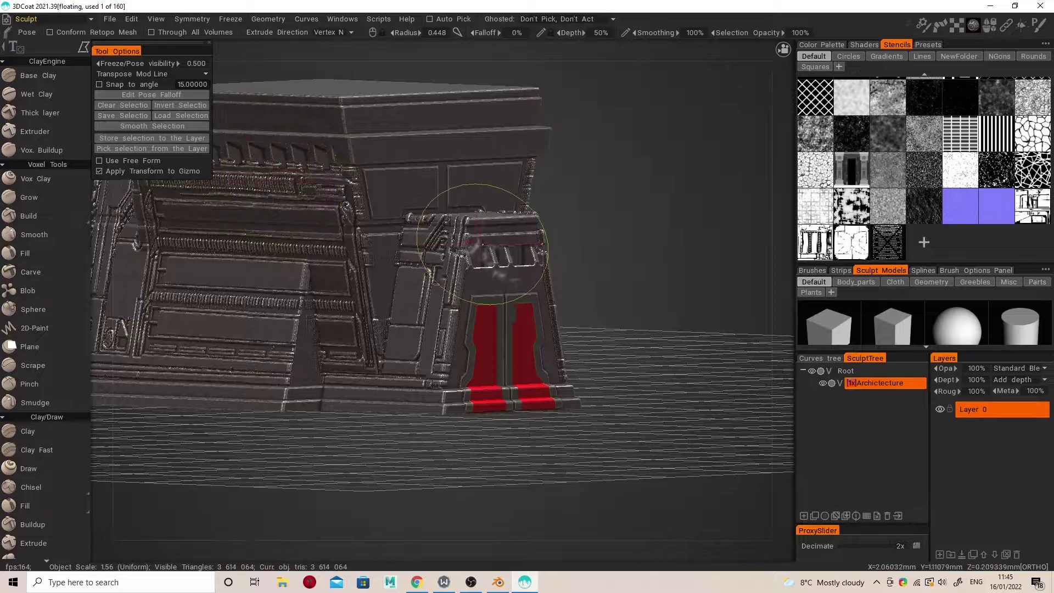
alt+drag(472, 241, 340, 216)
key(space)
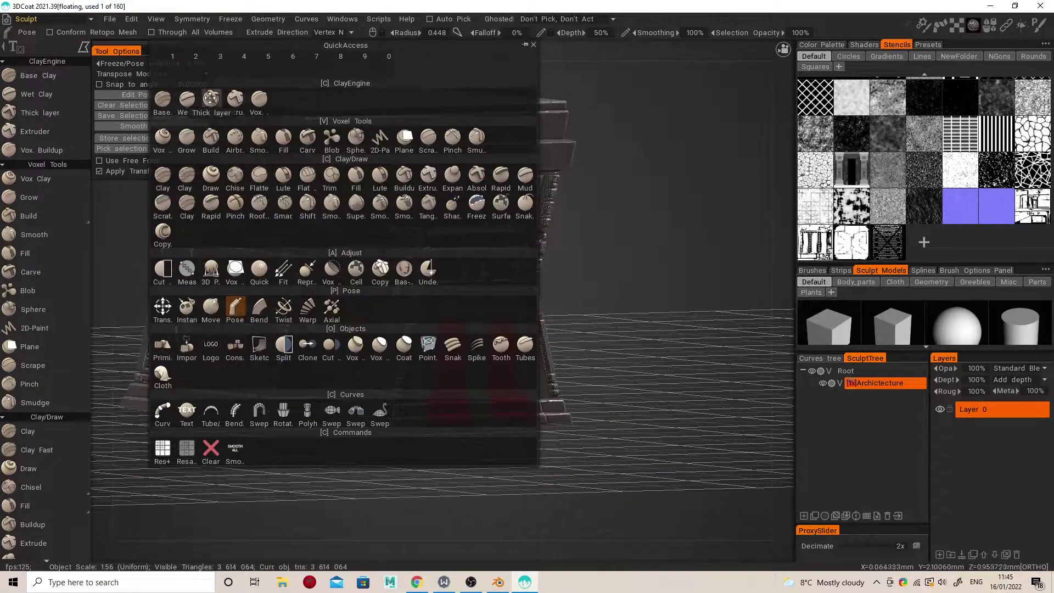
key(space)
key(space)
click(307, 308)
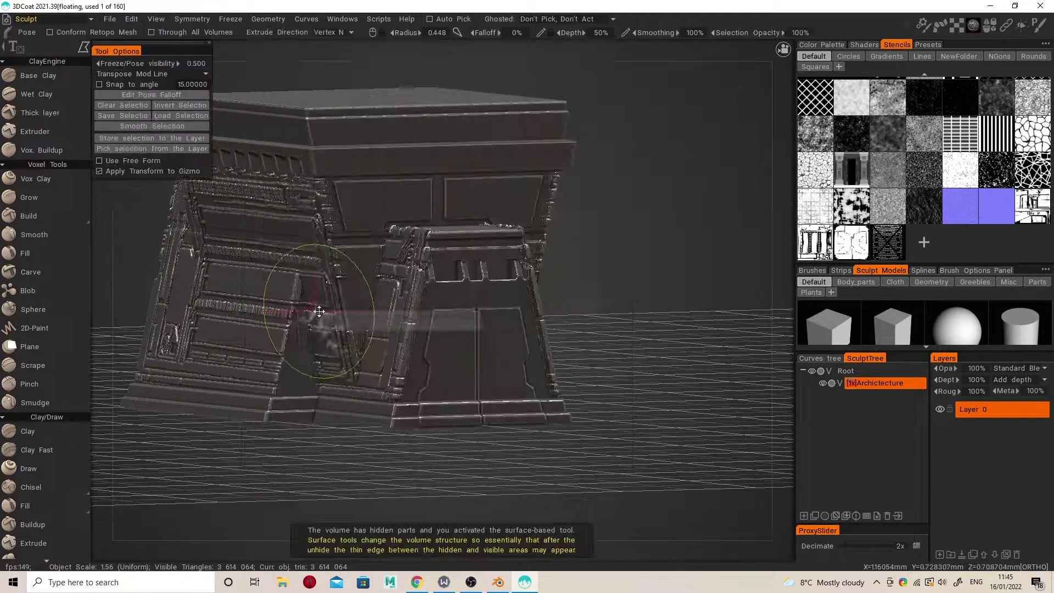
- Select the whole inner door area with the Pose tool, outlining both halves just inside the notched edge down to the ground
mouse_move(588, 295)
alt+mouse_down()
mouse_move(532, 297)
mouse_move(503, 255)
alt+mouse_up()
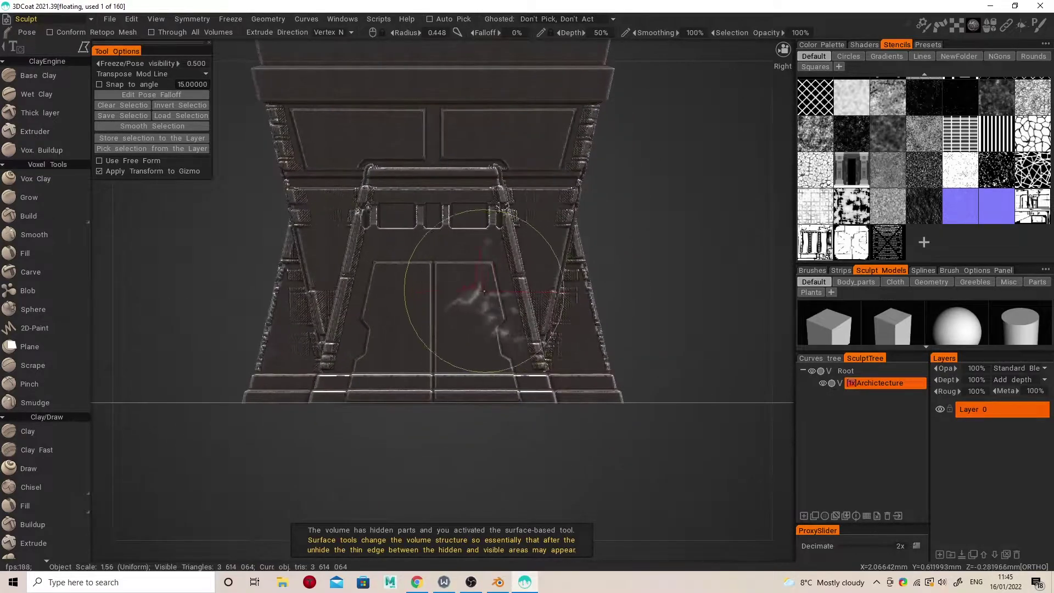
key(e)
click(313, 312)
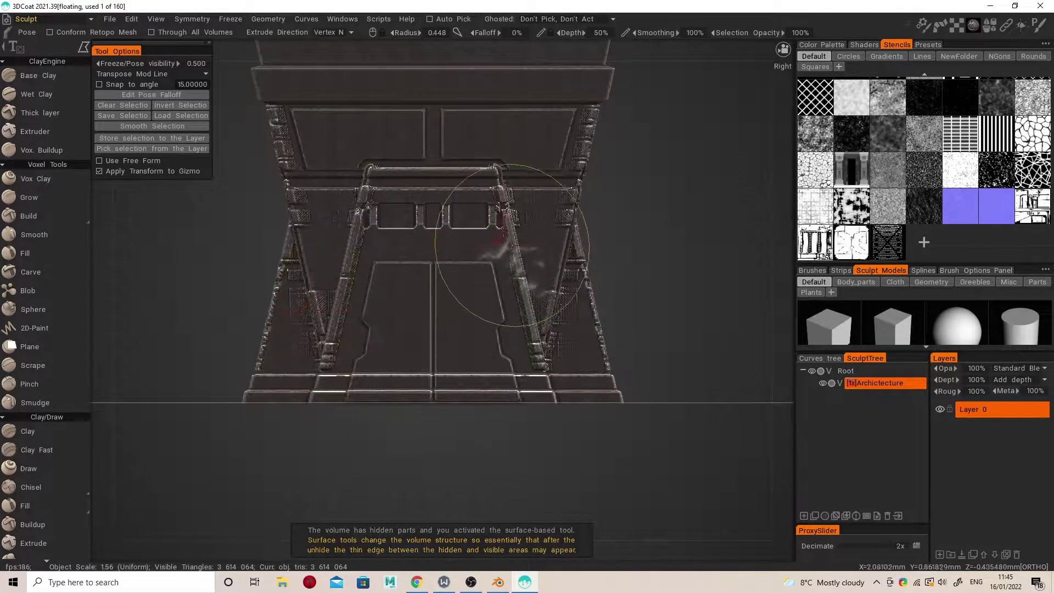
click(433, 274)
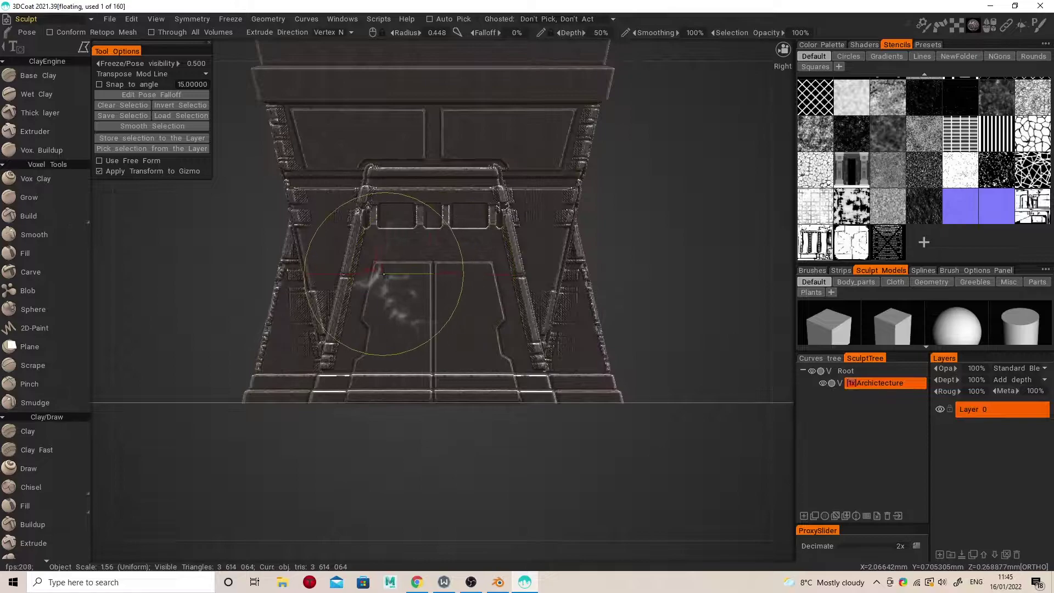
click(383, 273)
click(375, 316)
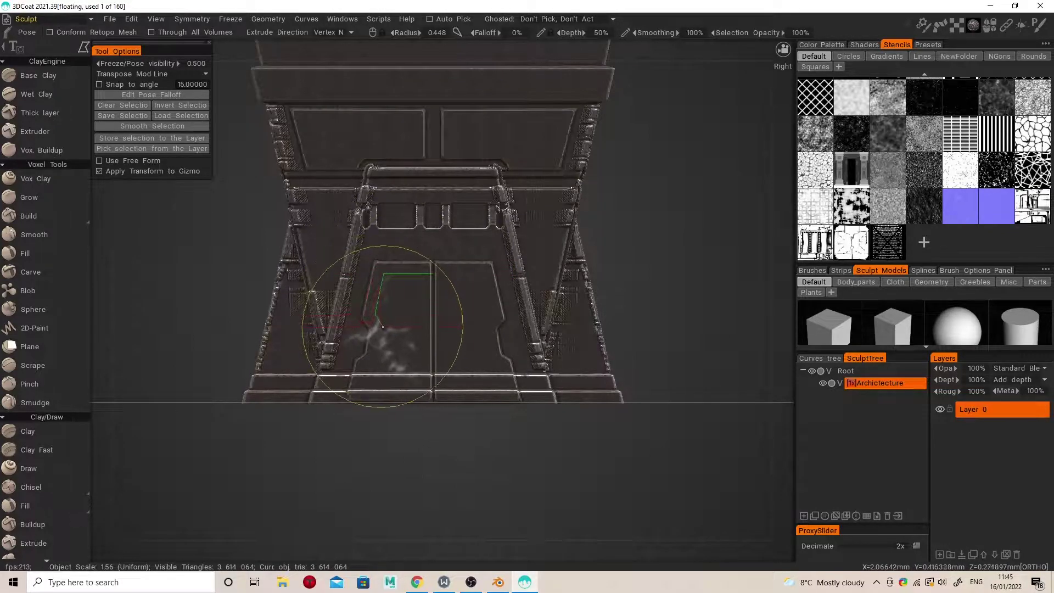
click(382, 326)
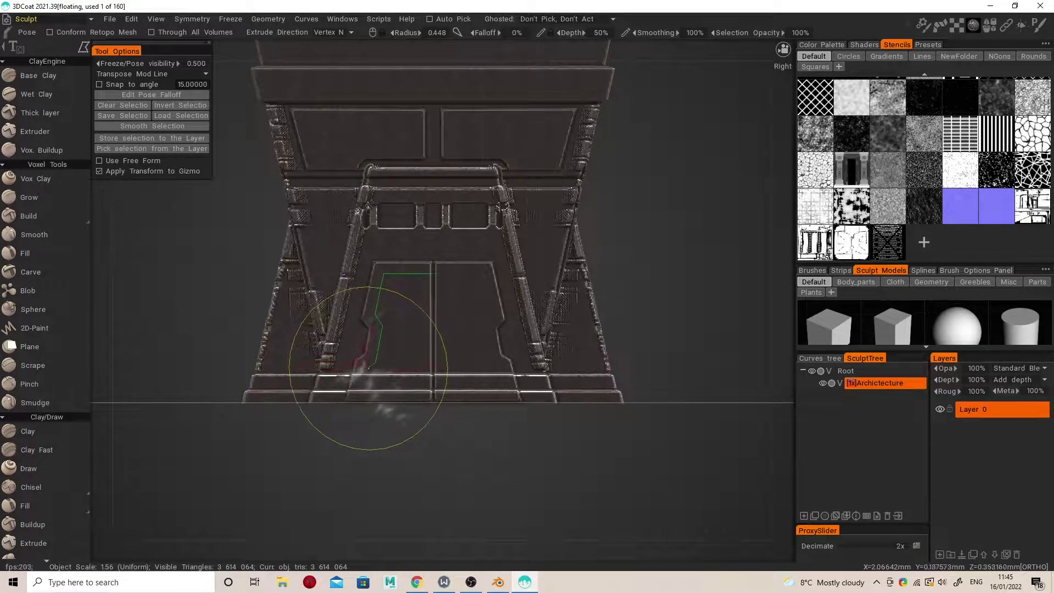
click(366, 368)
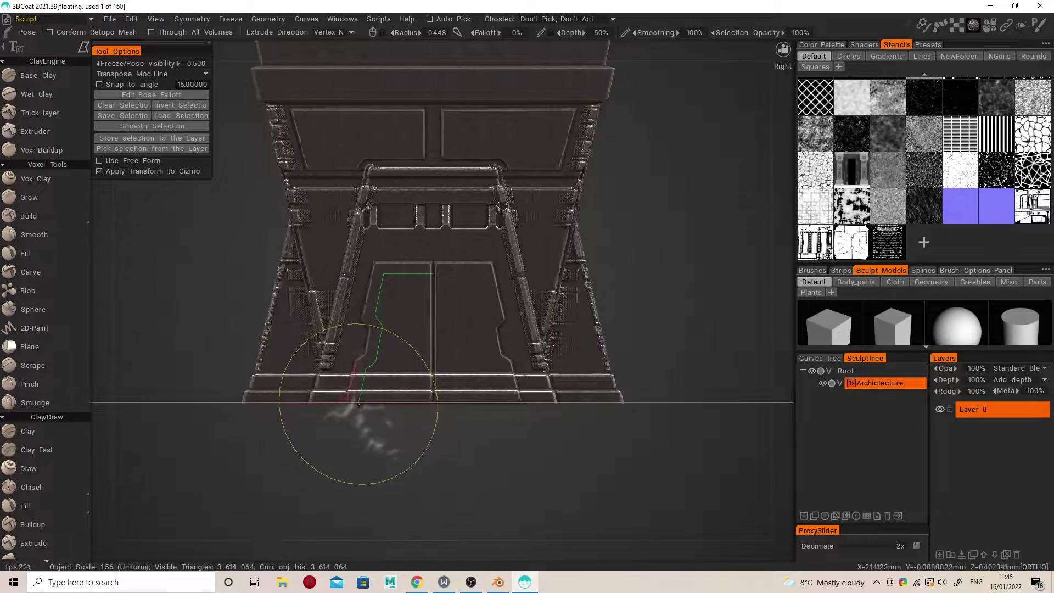
click(360, 400)
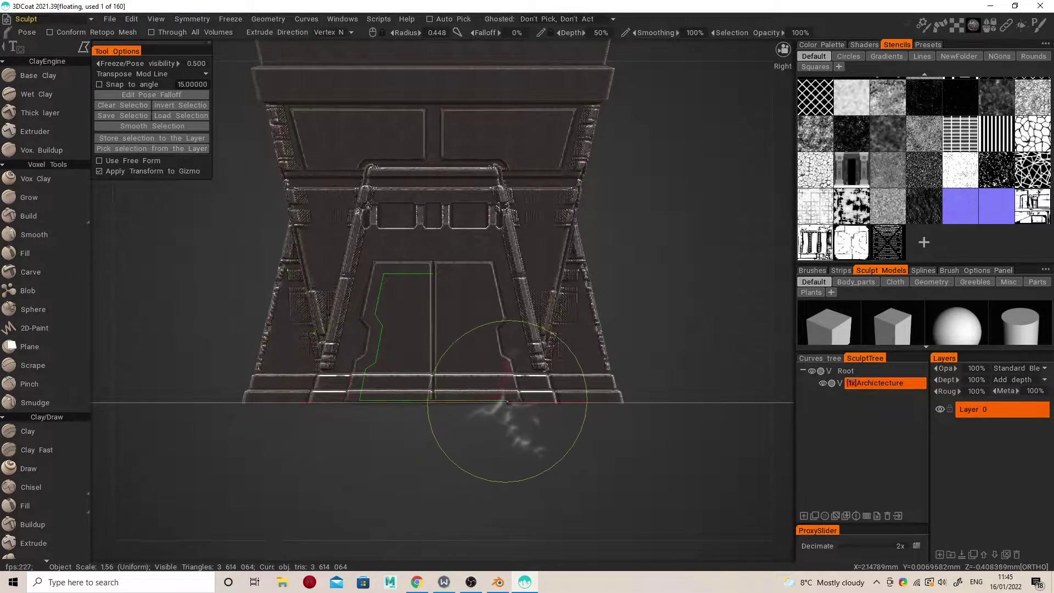
click(505, 400)
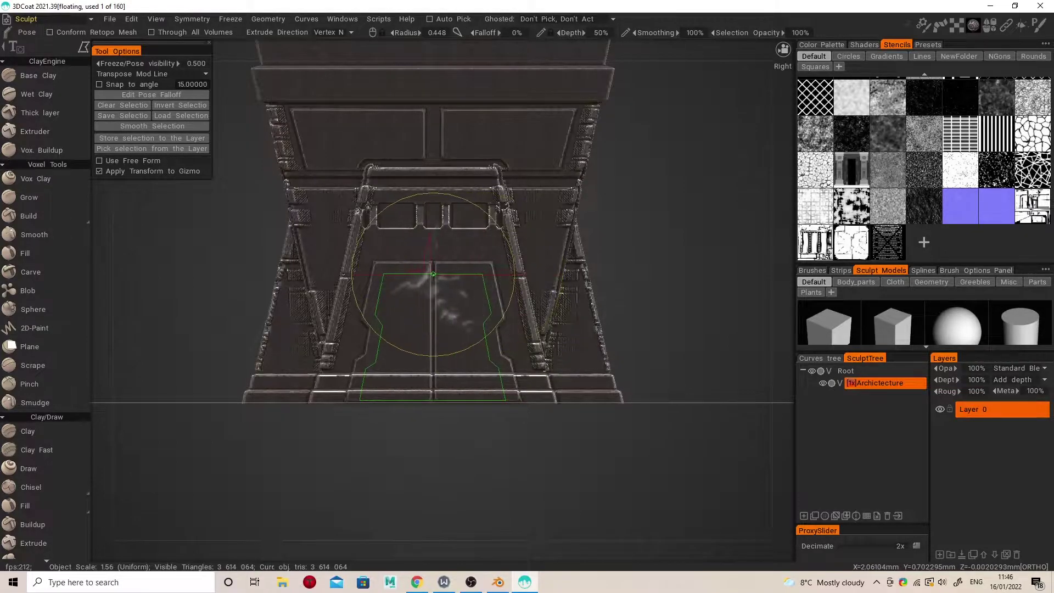
click(383, 274)
- Push the selected door area slightly inward into the block with the Pose gizmo and drop the selection
middle_drag(220, 263, 545, 311)
drag(520, 357, 507, 360)
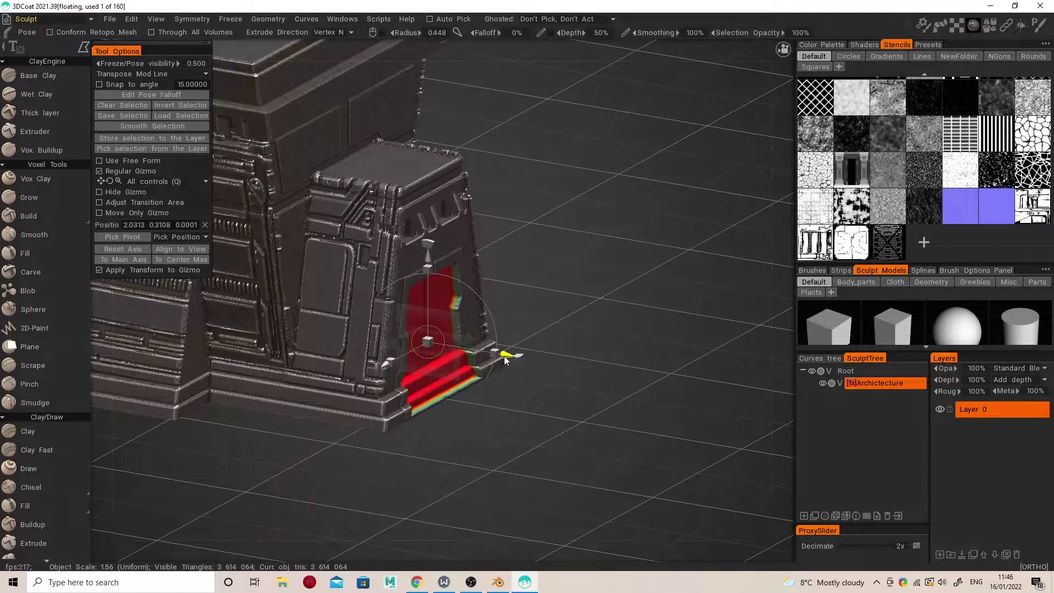
key(Escape)
mouse_move(510, 341)
alt+mouse_down()
mouse_move(394, 318)
mouse_move(446, 289)
mouse_move(462, 325)
mouse_move(385, 337)
mouse_move(436, 318)
mouse_move(517, 341)
mouse_move(522, 352)
mouse_move(454, 351)
mouse_move(526, 337)
mouse_move(365, 335)
mouse_move(395, 330)
mouse_move(424, 240)
alt+mouse_up()
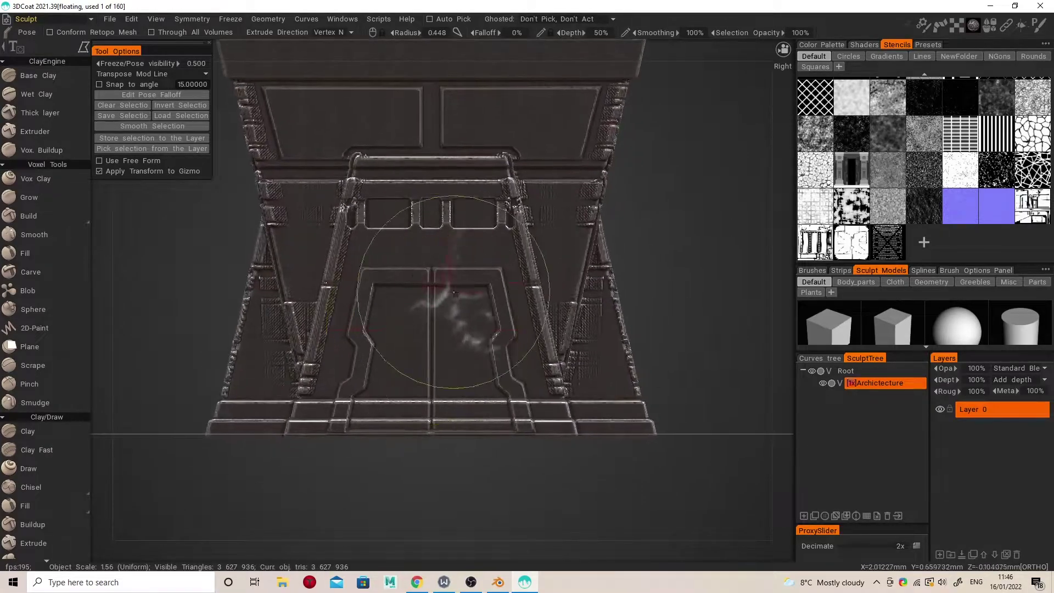
mouse_move(483, 259)
alt+mouse_down()
mouse_move(515, 339)
mouse_move(470, 313)
mouse_move(484, 277)
alt+mouse_up()
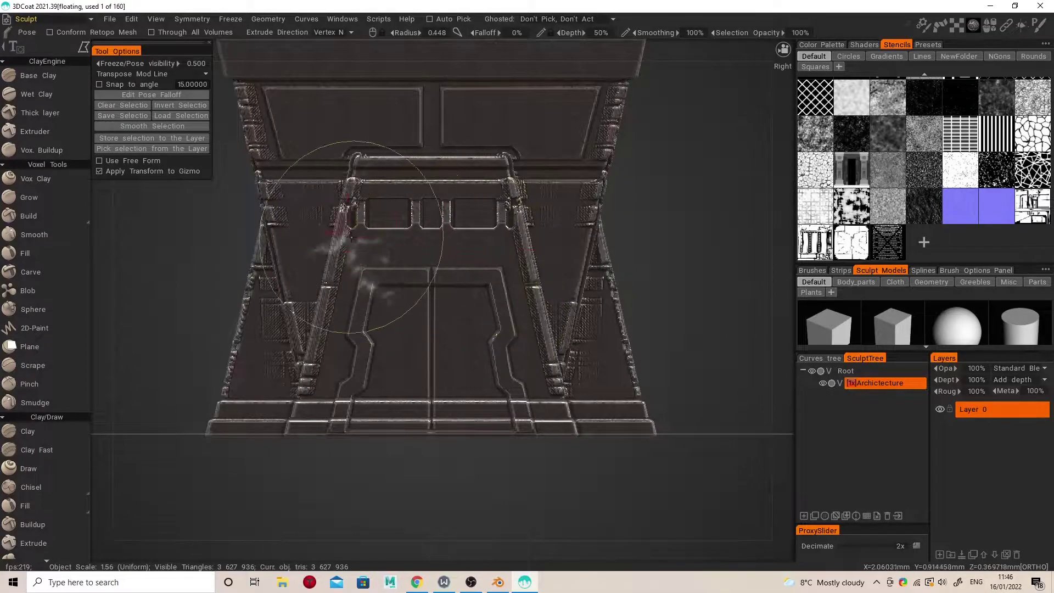
- Extrude a small angular panel beside the door frame with the Extruder at 4% depth, mirrored across the Z axis
key(space)
click(253, 102)
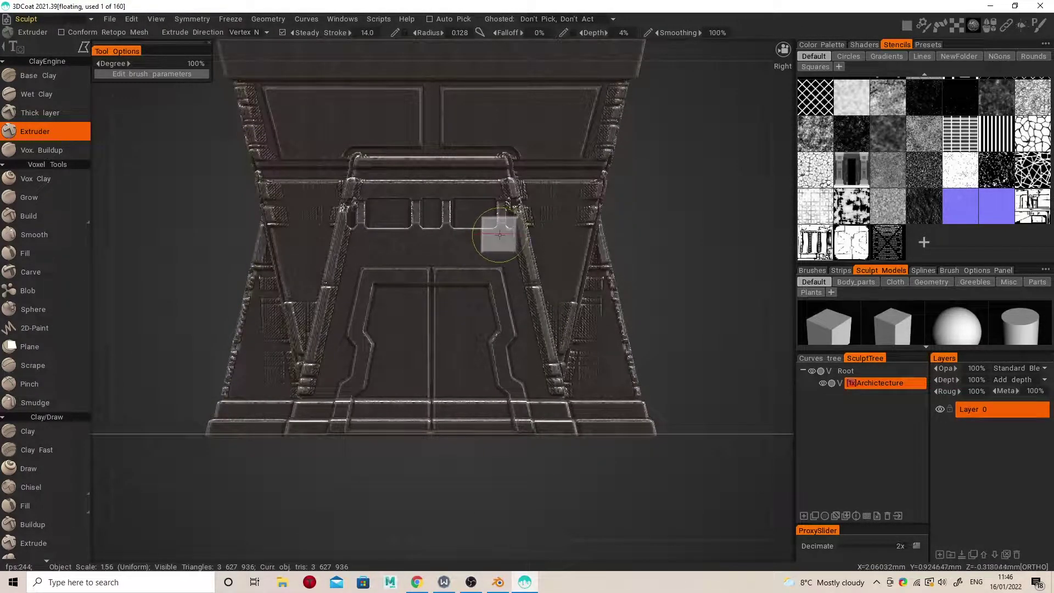
alt+drag(417, 336, 352, 351)
key(s)
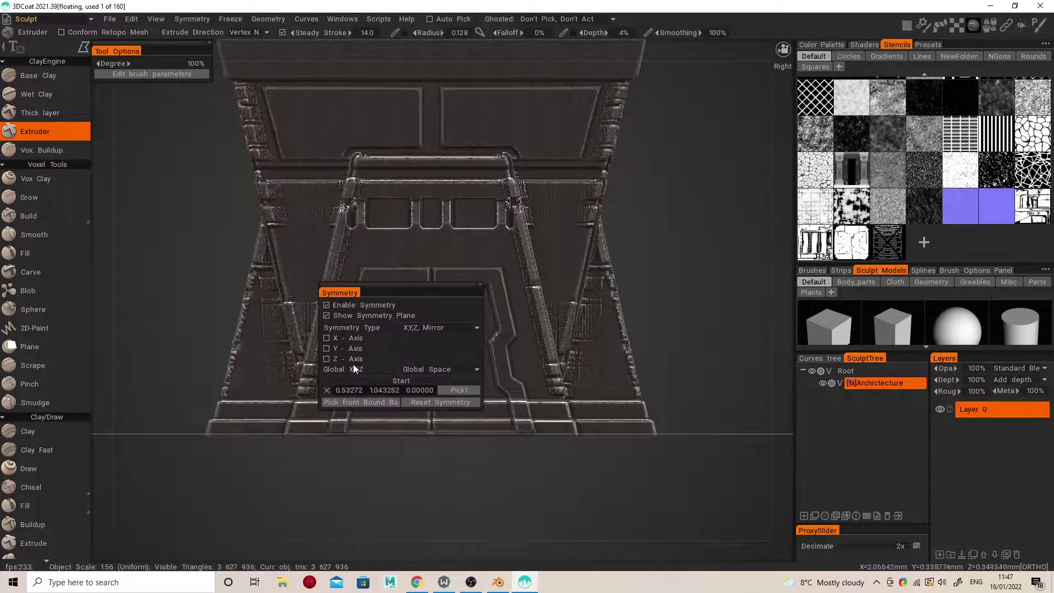
click(356, 360)
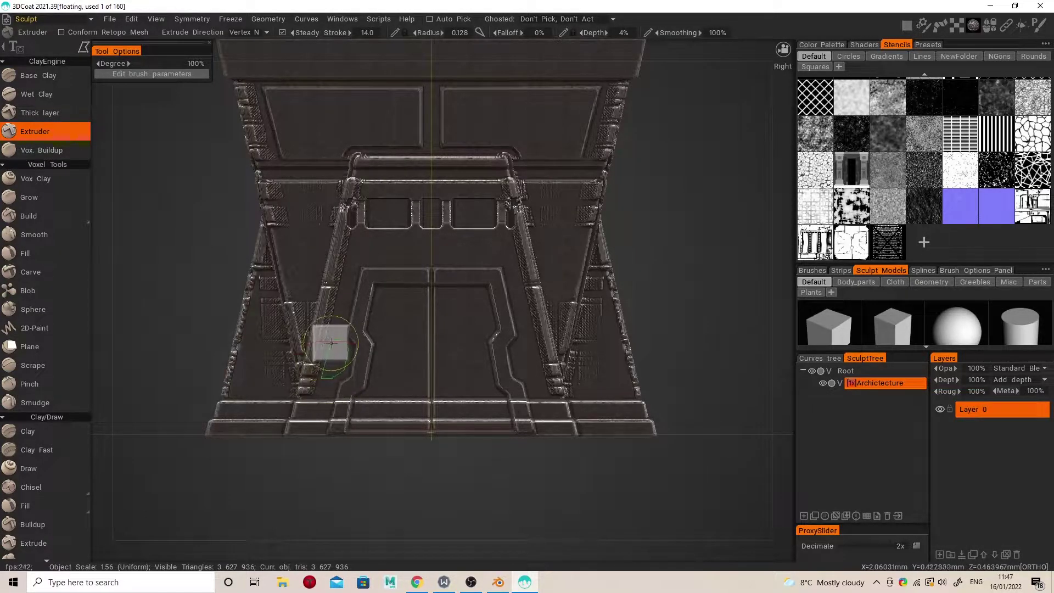
mouse_move(400, 348)
alt+mouse_down()
mouse_move(474, 341)
mouse_move(416, 330)
alt+mouse_up()
mouse_move(396, 281)
alt+mouse_down()
mouse_move(459, 289)
mouse_move(449, 298)
mouse_move(493, 363)
mouse_move(434, 338)
mouse_move(423, 313)
mouse_move(498, 305)
mouse_move(436, 282)
alt+mouse_up()
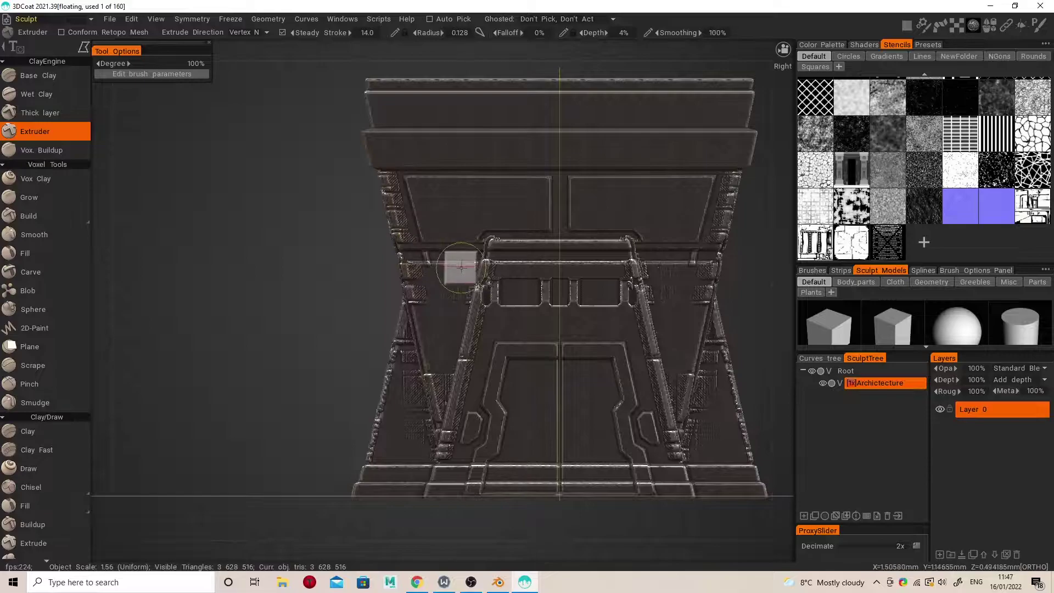
- Switch to the orthographic front view of the building's long side and turn off Z-axis mirroring
alt+drag(445, 248, 470, 322)
scroll(470, 321, up, 1)
middle_drag(470, 321, 418, 310)
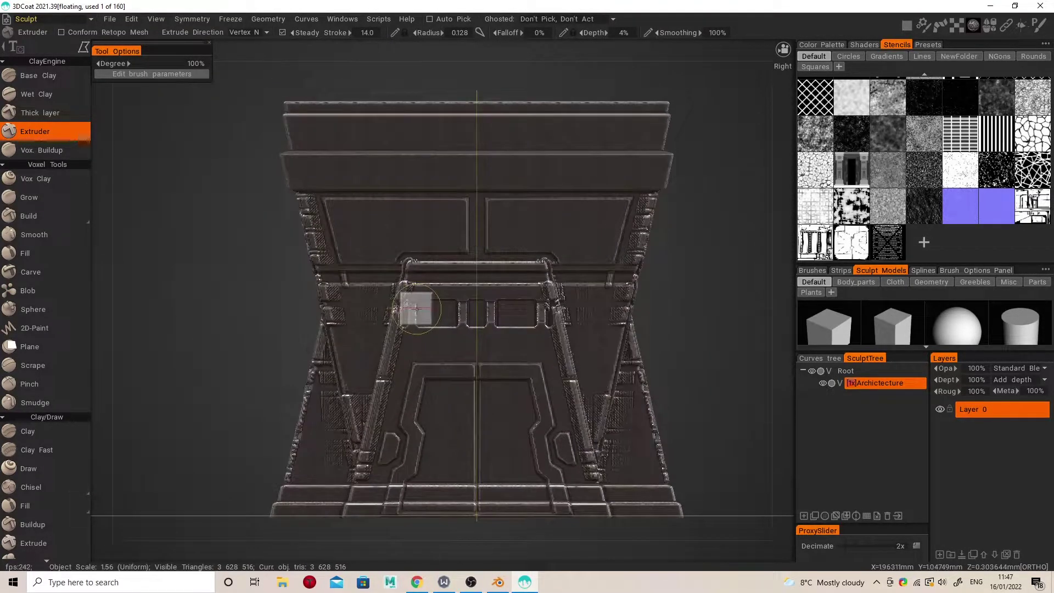
mouse_move(402, 223)
alt+mouse_down()
mouse_move(475, 236)
mouse_move(419, 248)
mouse_move(477, 247)
alt+mouse_up()
scroll(379, 247, down, 3)
alt+middle_drag(370, 247, 491, 246)
scroll(491, 246, up, 1)
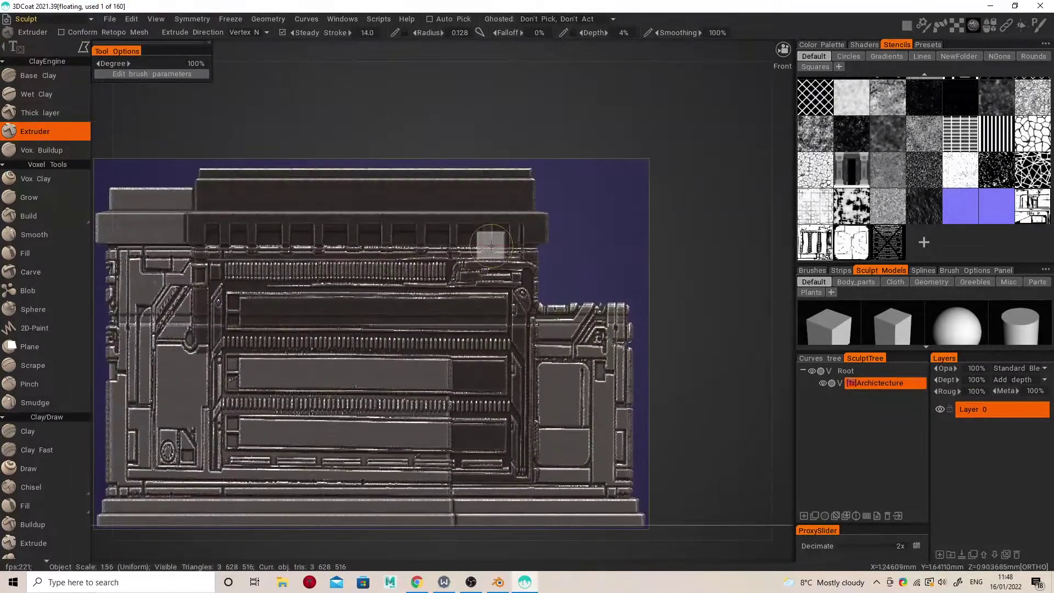
right_click(378, 257)
click(378, 257)
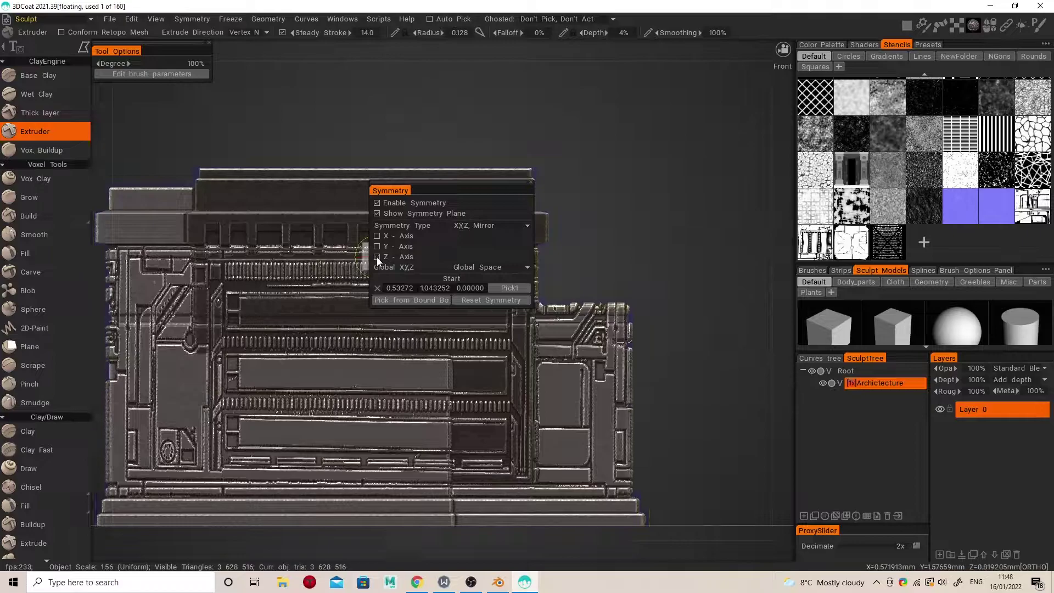
- Box-select the overhanging cornice end on the door side with the Pose tool, including back faces, and clear the selection
key(space)
click(529, 306)
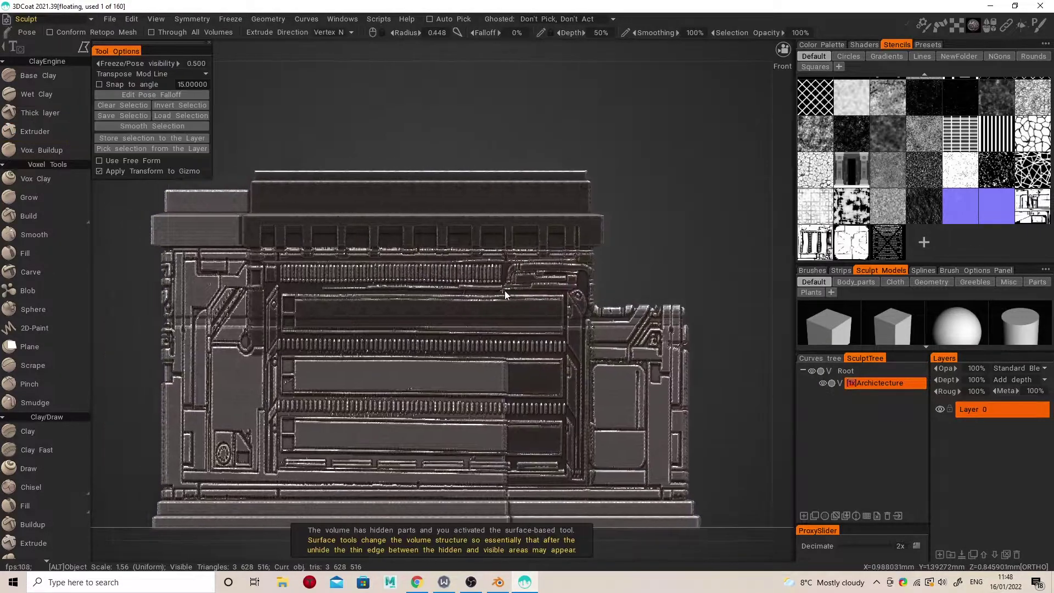
key(e)
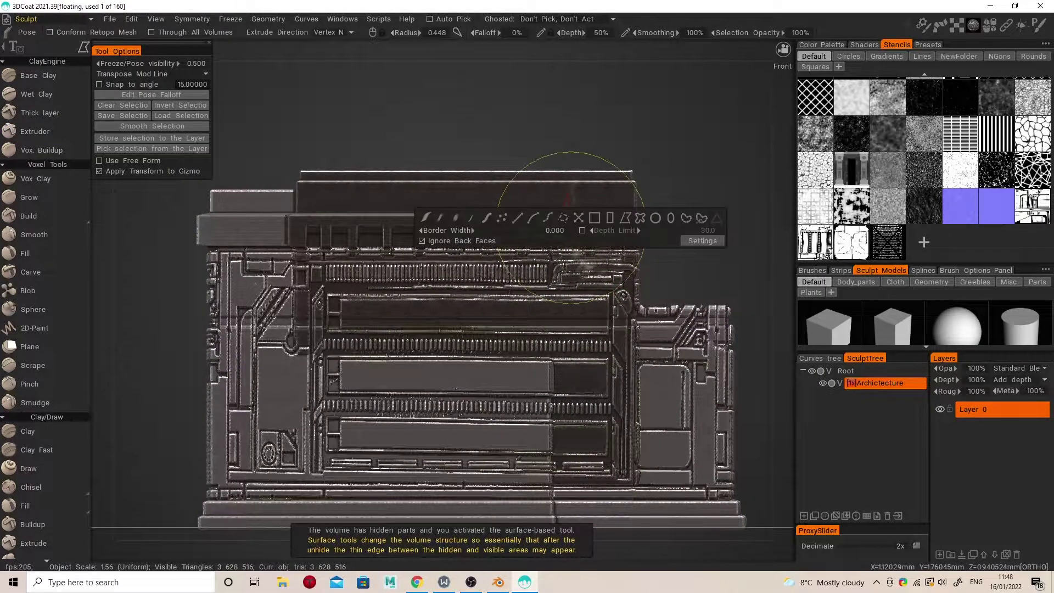
click(435, 244)
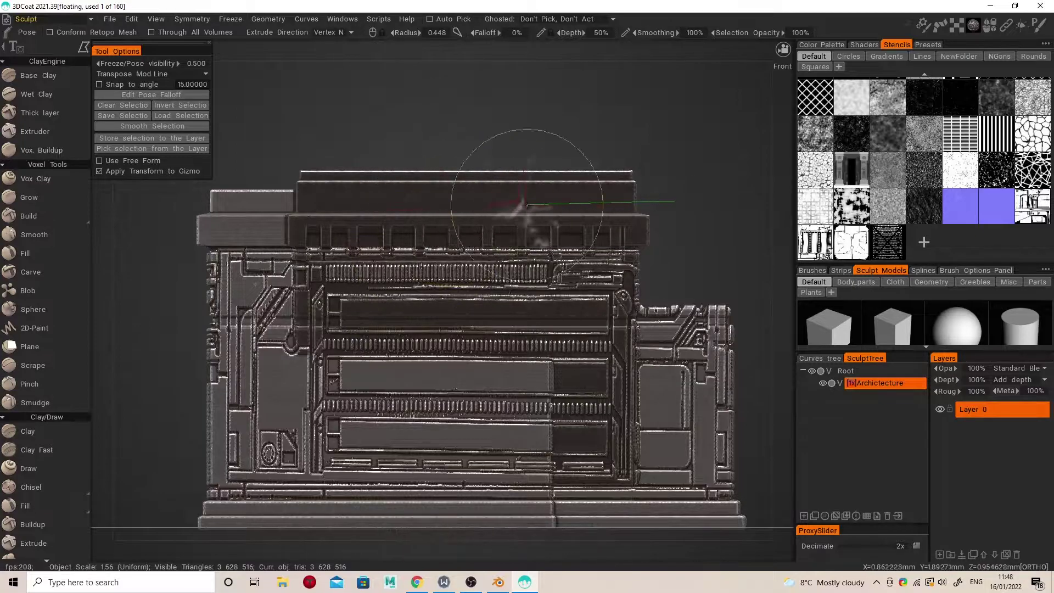
key(e)
click(705, 190)
mouse_move(665, 199)
mouse_down()
mouse_move(166, 222)
mouse_move(664, 225)
mouse_move(635, 269)
mouse_move(615, 275)
mouse_up()
click(133, 105)
click(164, 251)
drag(518, 183, 523, 183)
- On the end opposite the door, extrude small clamps across the horizontal ledge with Z-axis mirroring on and depth at 9%
alt+drag(528, 231, 399, 280)
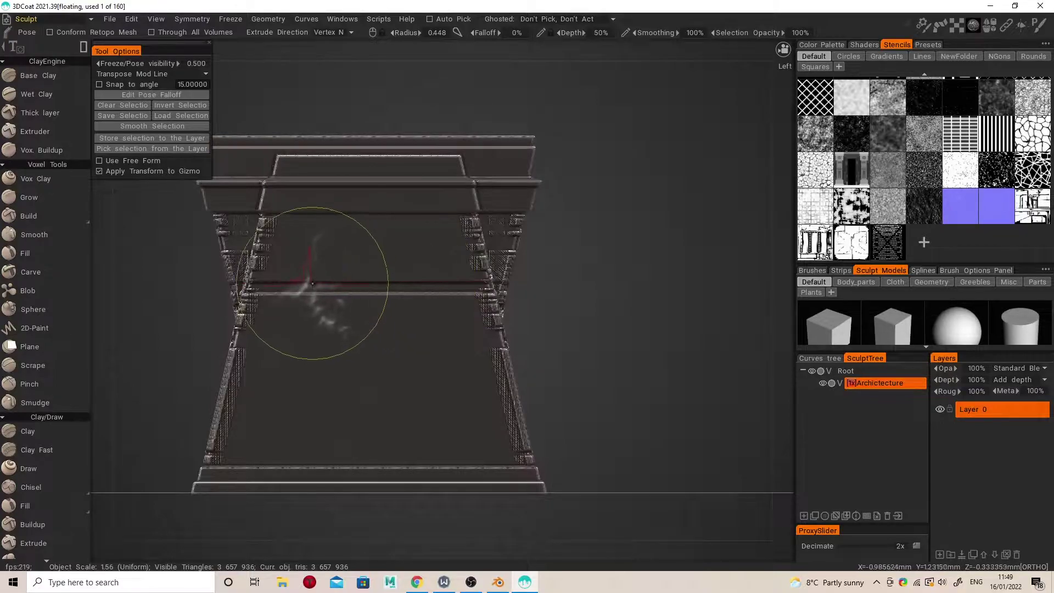
key(s)
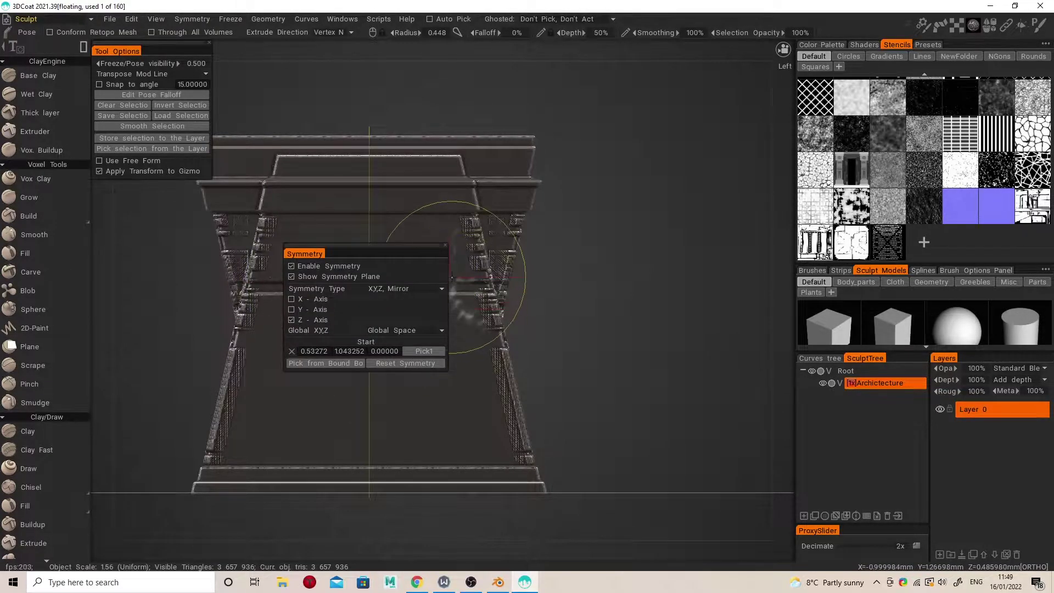
key(space)
click(362, 127)
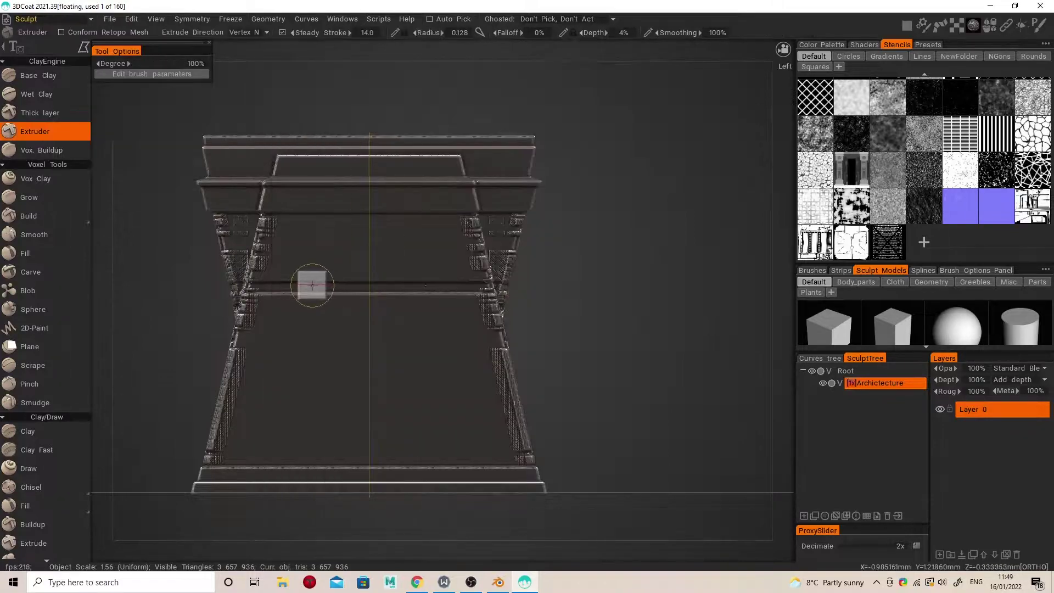
right_drag(286, 277, 285, 273)
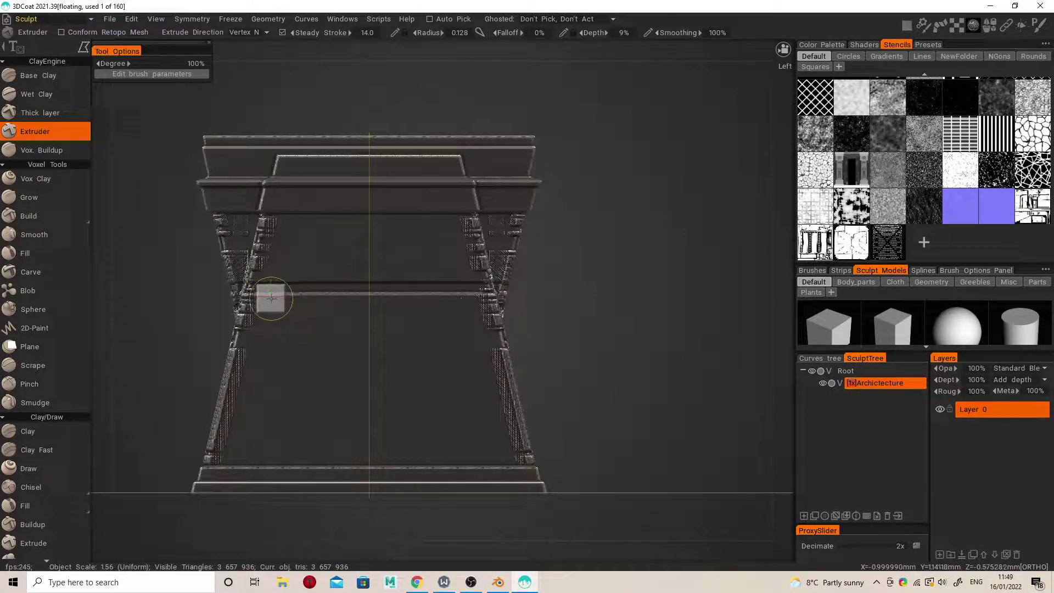
drag(284, 300, 331, 299)
scroll(453, 309, up, 5)
scroll(453, 310, down, 5)
right_drag(362, 348, 298, 269)
drag(300, 269, 303, 291)
mouse_move(303, 291)
right_down()
mouse_move(419, 320)
mouse_move(409, 320)
mouse_move(416, 293)
mouse_move(457, 303)
mouse_move(348, 295)
mouse_move(302, 305)
mouse_move(299, 294)
mouse_move(421, 287)
mouse_move(351, 301)
mouse_move(350, 312)
mouse_move(376, 338)
mouse_move(423, 334)
right_up()
mouse_move(423, 334)
alt+mouse_down()
mouse_move(370, 338)
mouse_move(398, 358)
alt+mouse_up()
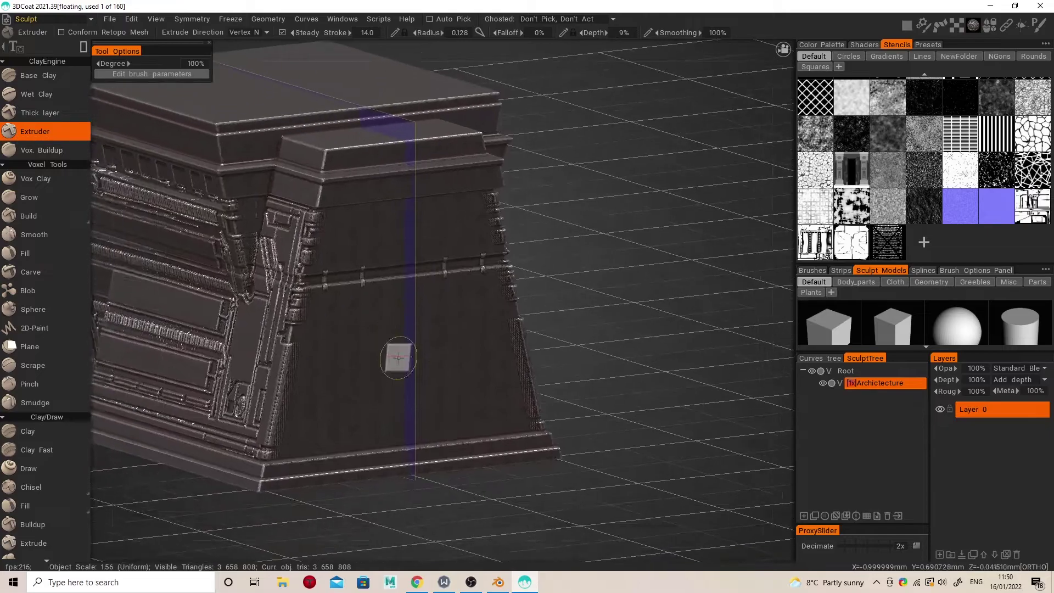
- Extrude a large notched panel outlined along the sloping edge of the lower end wall, mirrored across the centreline
right_drag(400, 367, 360, 354)
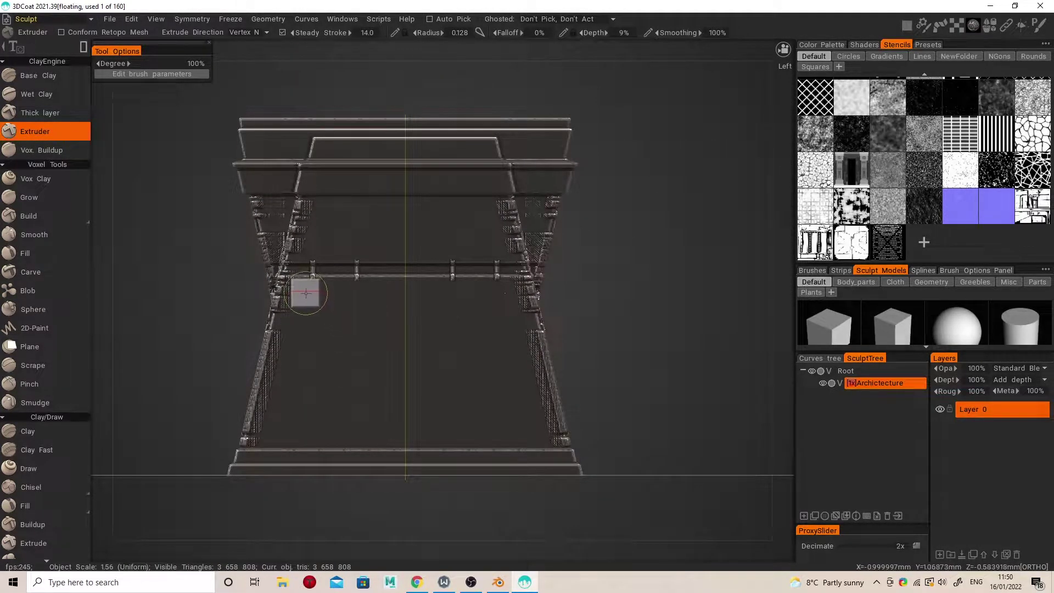
key(e)
click(396, 297)
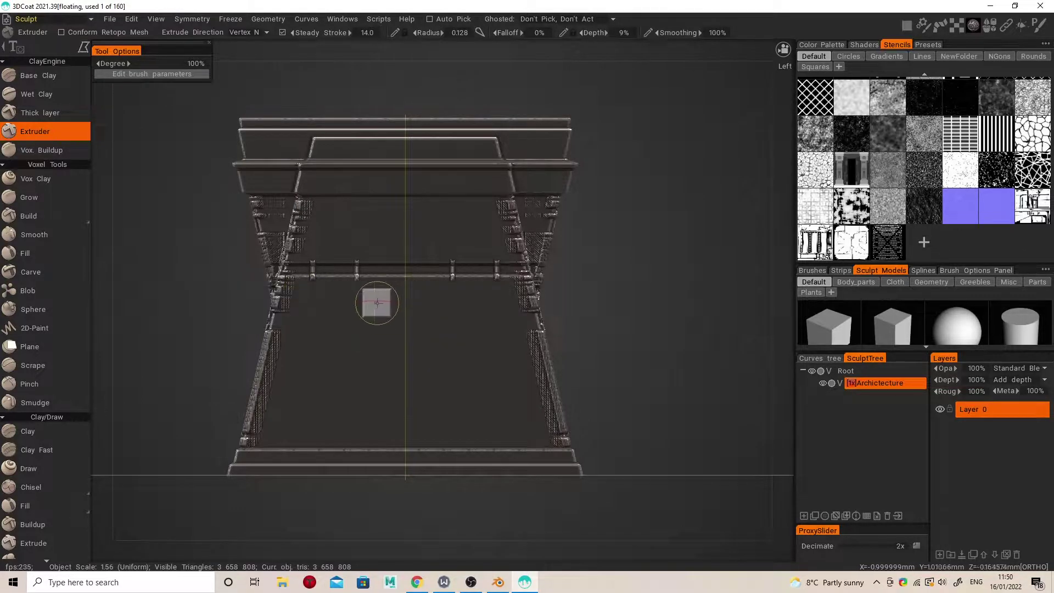
mouse_move(366, 287)
mouse_down()
mouse_move(305, 287)
mouse_move(294, 312)
mouse_up()
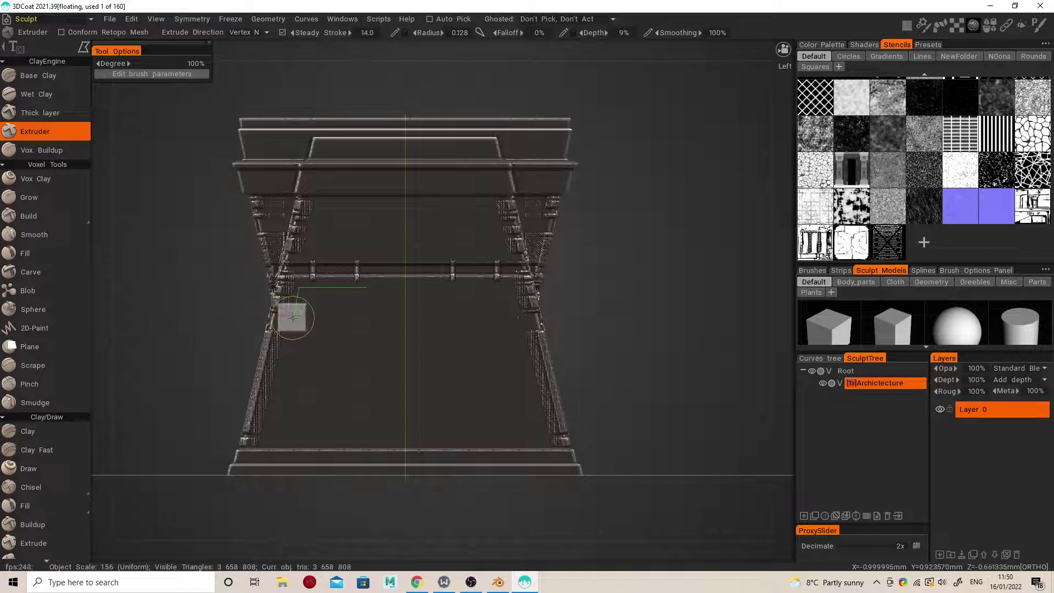
drag(289, 328, 268, 434)
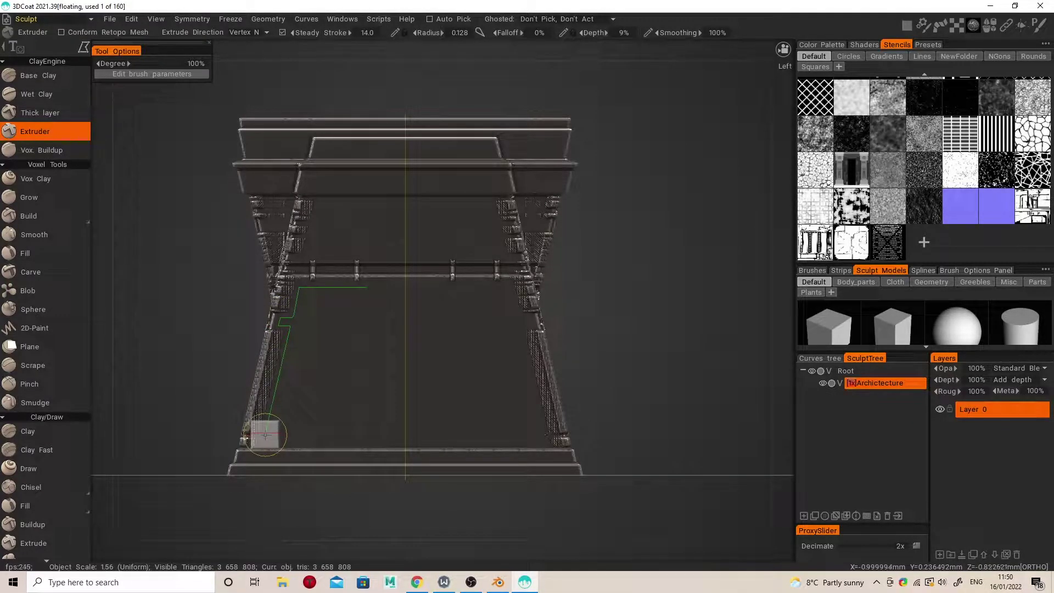
mouse_move(265, 444)
mouse_down()
mouse_move(331, 445)
mouse_move(374, 346)
mouse_move(373, 399)
mouse_move(365, 287)
mouse_move(365, 378)
mouse_up()
- Extrude a tall narrow panel between the large notched panel and the centreline, following its bent inner edge
alt+right_drag(365, 379, 389, 413)
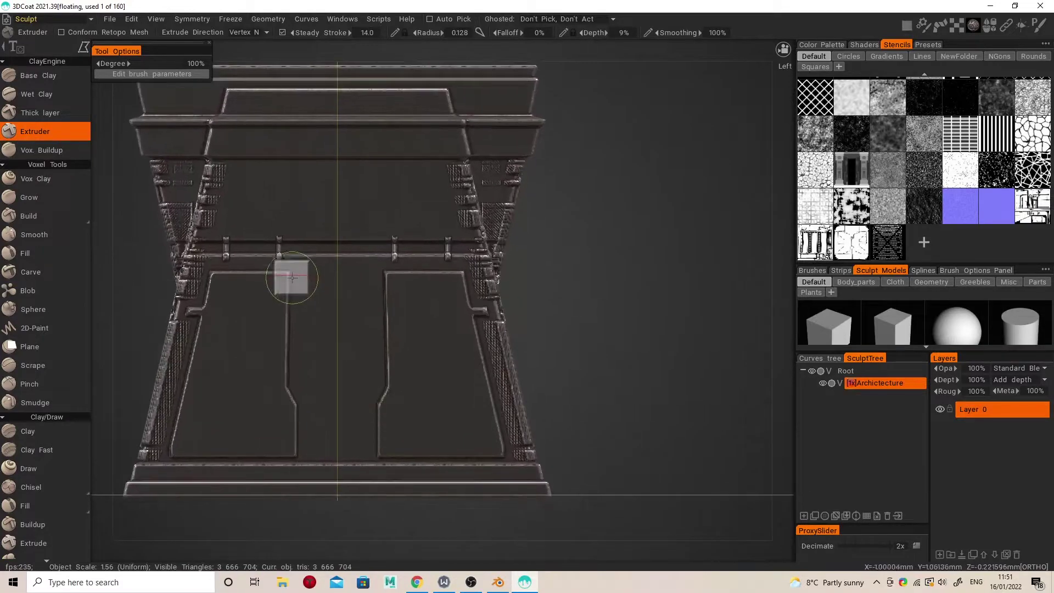
mouse_move(295, 272)
mouse_down()
mouse_move(291, 372)
mouse_move(302, 404)
mouse_up()
drag(302, 404, 300, 450)
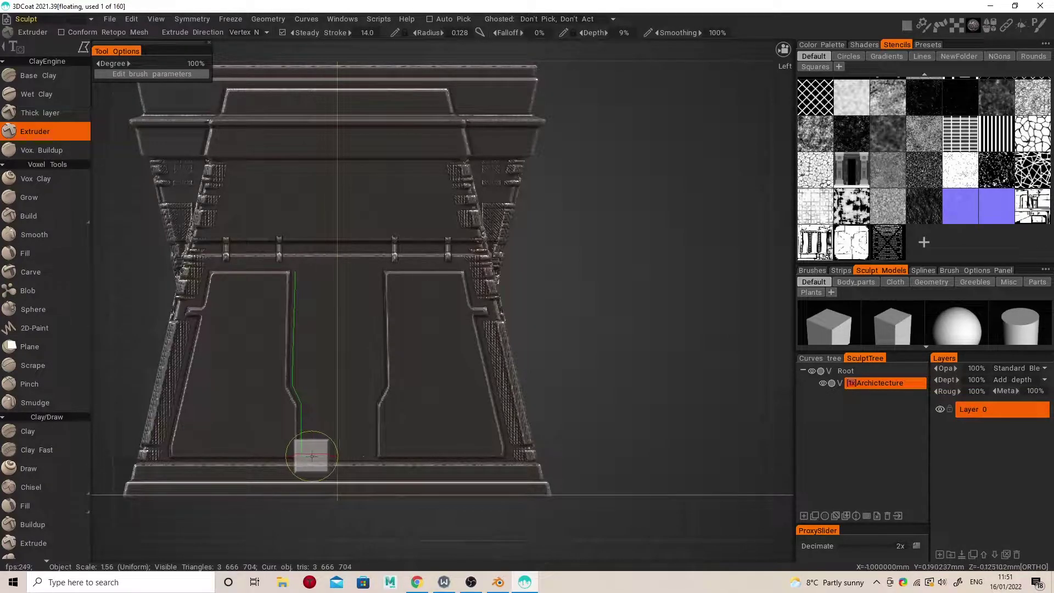
drag(331, 455, 333, 375)
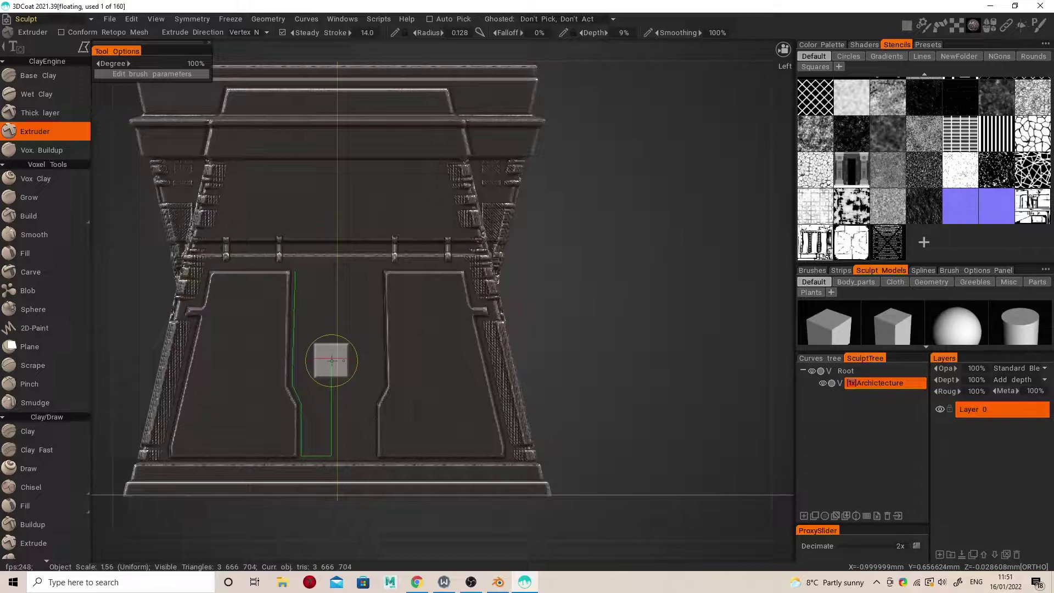
mouse_move(331, 361)
mouse_down()
mouse_move(330, 271)
mouse_move(299, 271)
mouse_up()
mouse_move(405, 388)
right_down()
mouse_move(419, 372)
mouse_move(391, 390)
right_up()
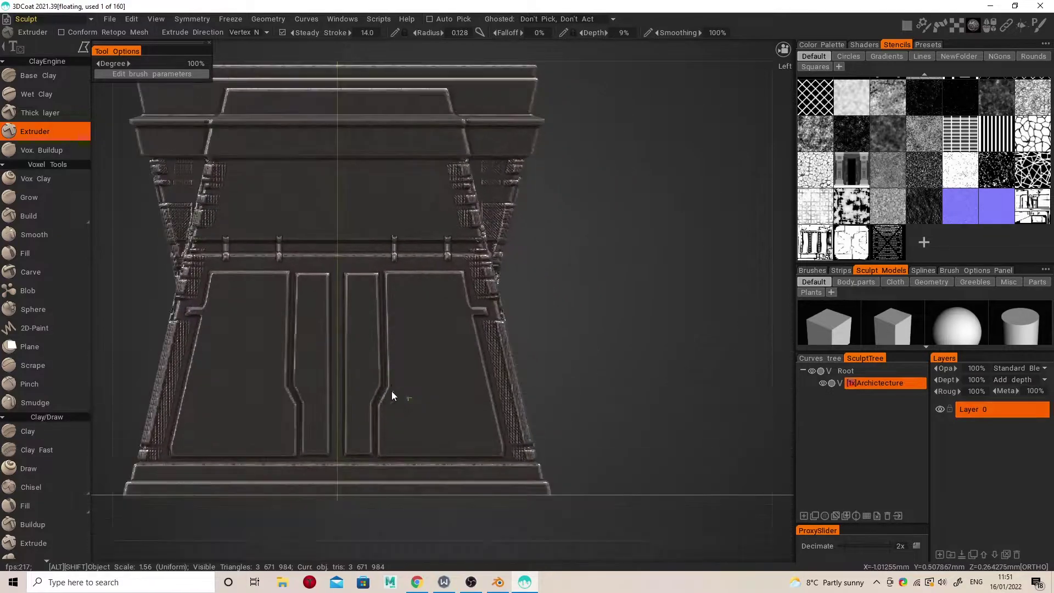
- Add a smaller angular inset panel within the upper part of each large notched panel
mouse_move(257, 308)
alt+mouse_down()
mouse_move(311, 328)
mouse_move(255, 311)
alt+mouse_up()
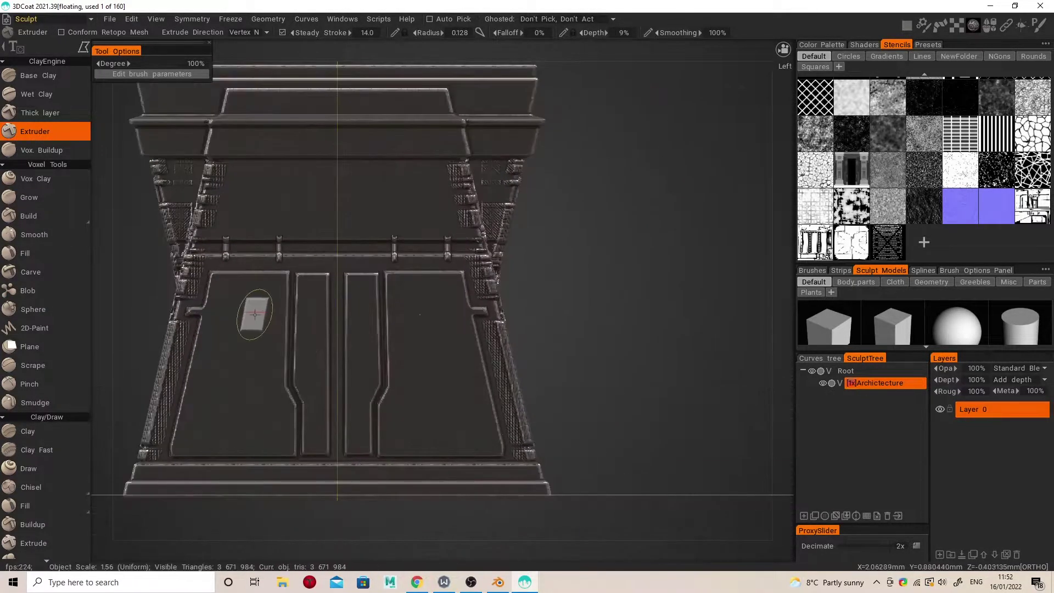
mouse_move(222, 280)
mouse_down()
mouse_move(210, 338)
mouse_move(240, 347)
mouse_move(219, 366)
mouse_move(273, 365)
mouse_move(280, 285)
mouse_move(220, 282)
mouse_up()
mouse_move(247, 319)
alt+mouse_down()
mouse_move(311, 353)
mouse_move(268, 363)
mouse_move(270, 353)
mouse_move(331, 357)
mouse_move(290, 347)
mouse_move(282, 379)
mouse_move(356, 389)
mouse_move(334, 386)
mouse_move(264, 291)
alt+mouse_up()
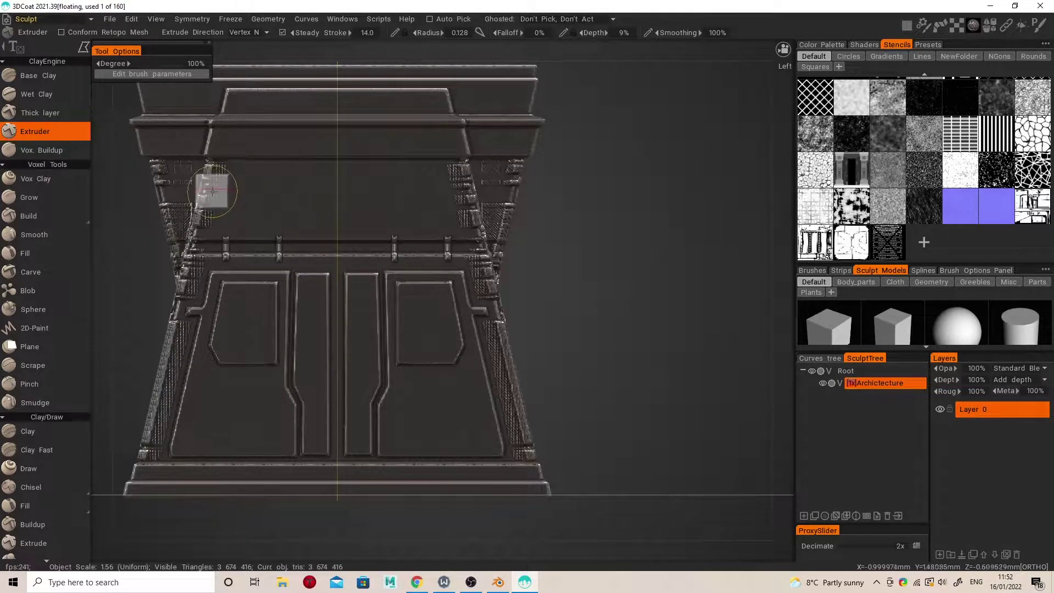
- Carve a thin horizontal line across the upper end wall, between the clamped ledge and the cornice
key(e)
click(350, 186)
mouse_move(208, 191)
ctrl+mouse_down()
mouse_move(485, 196)
mouse_move(434, 192)
ctrl+mouse_up()
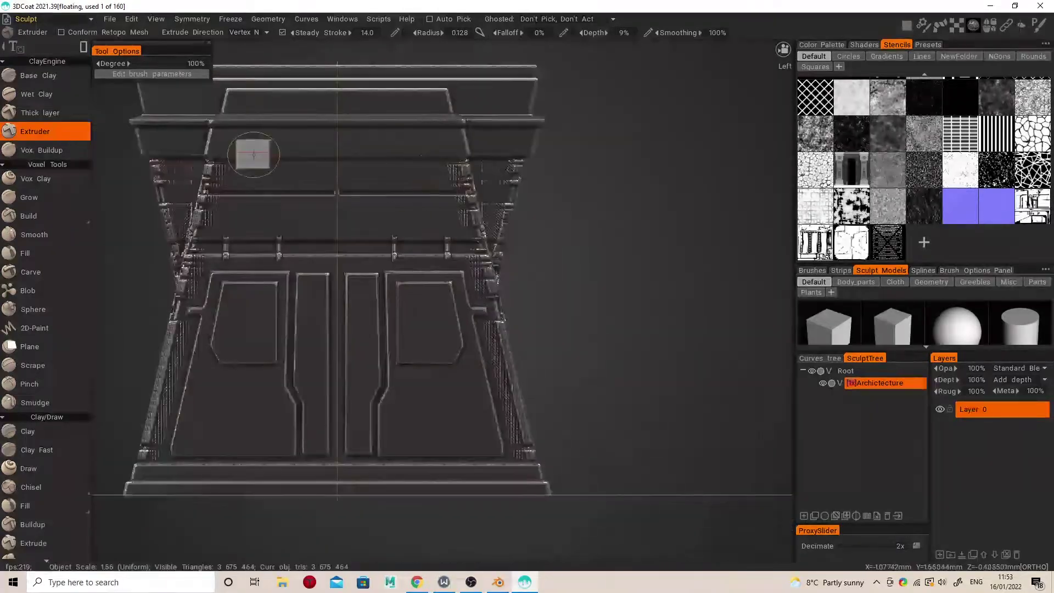
- Undo the first stroke across the cornice band and carve horizontal lines into the band, mirrored about the centreline
mouse_move(134, 148)
ctrl+mouse_down()
mouse_move(307, 149)
mouse_move(513, 176)
ctrl+mouse_up()
key(ctrl+z)
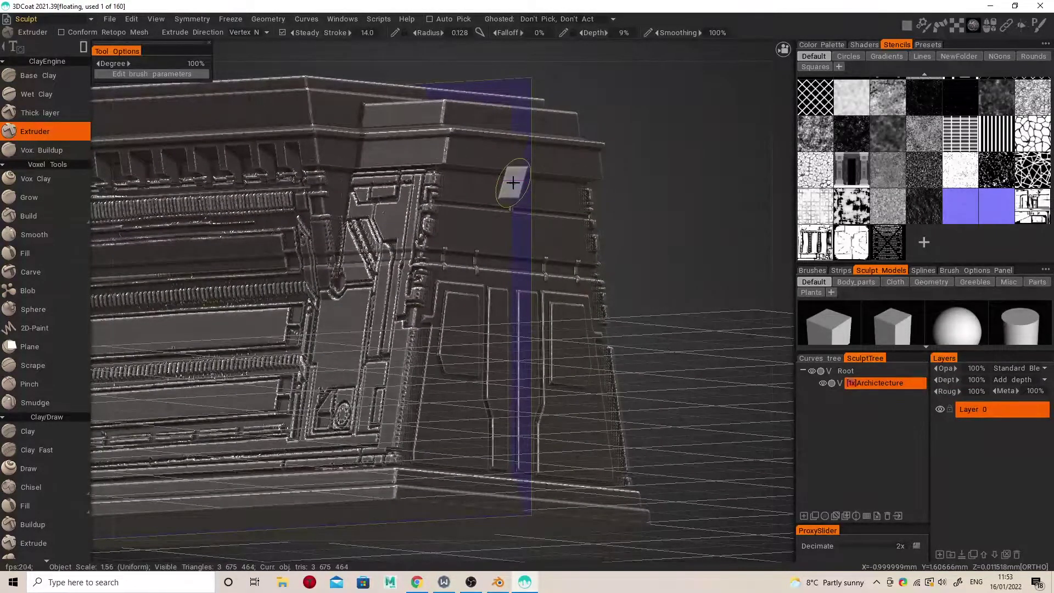
key(e)
mouse_move(365, 196)
alt+mouse_down()
mouse_move(466, 223)
mouse_move(414, 218)
alt+mouse_up()
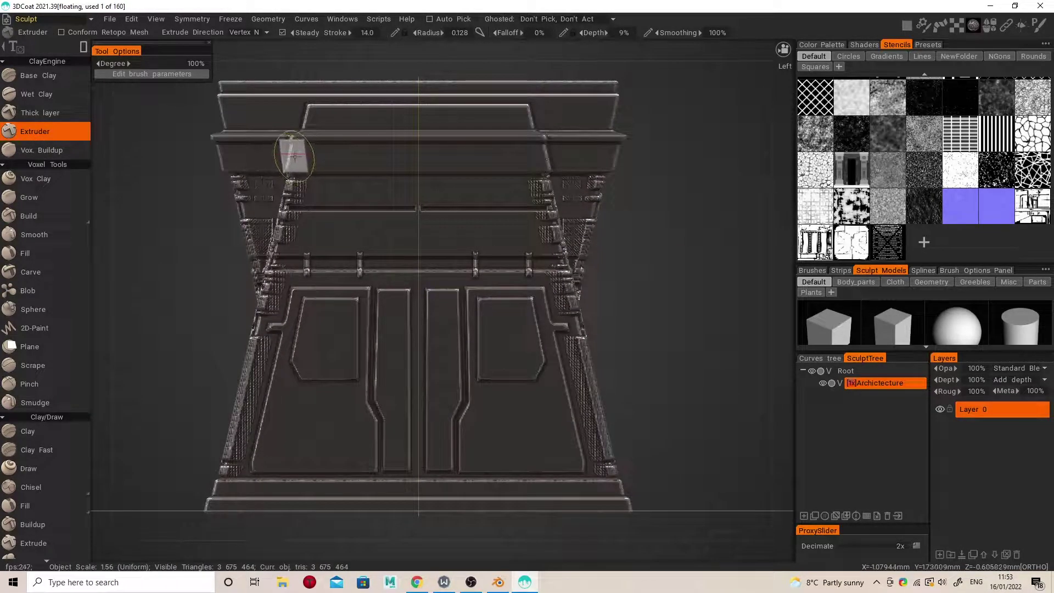
mouse_move(212, 163)
ctrl+mouse_down()
mouse_move(393, 162)
mouse_move(466, 192)
mouse_move(362, 193)
mouse_move(555, 198)
mouse_move(492, 207)
mouse_move(490, 227)
mouse_move(496, 203)
mouse_move(473, 203)
mouse_move(444, 240)
ctrl+mouse_up()
scroll(444, 240, up, 5)
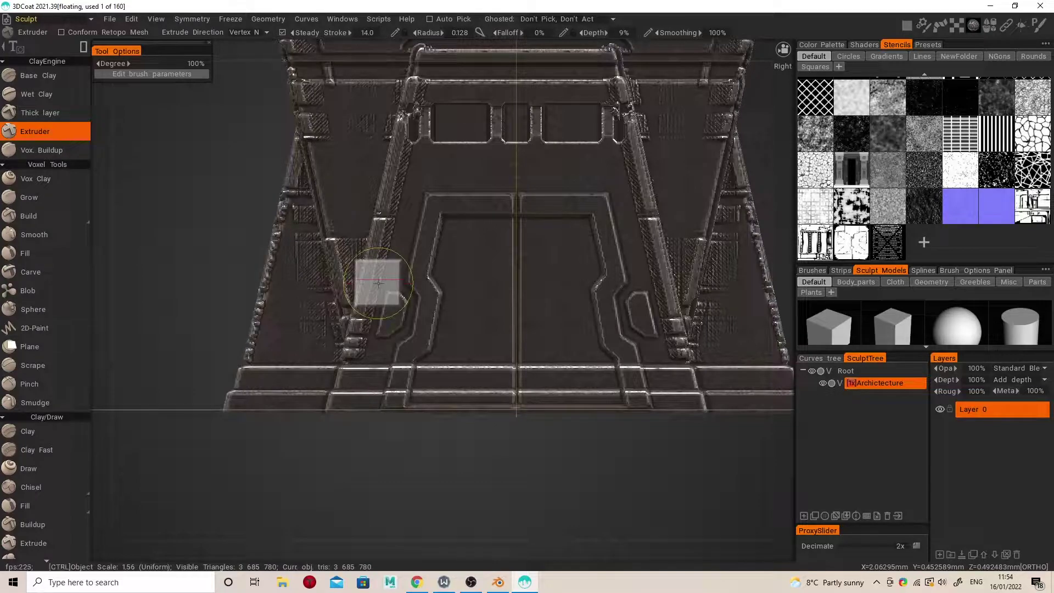
- Carve a tapered panel outline into the lower side wall outside the door block's diagonal strut, with back faces included
key(e)
click(417, 259)
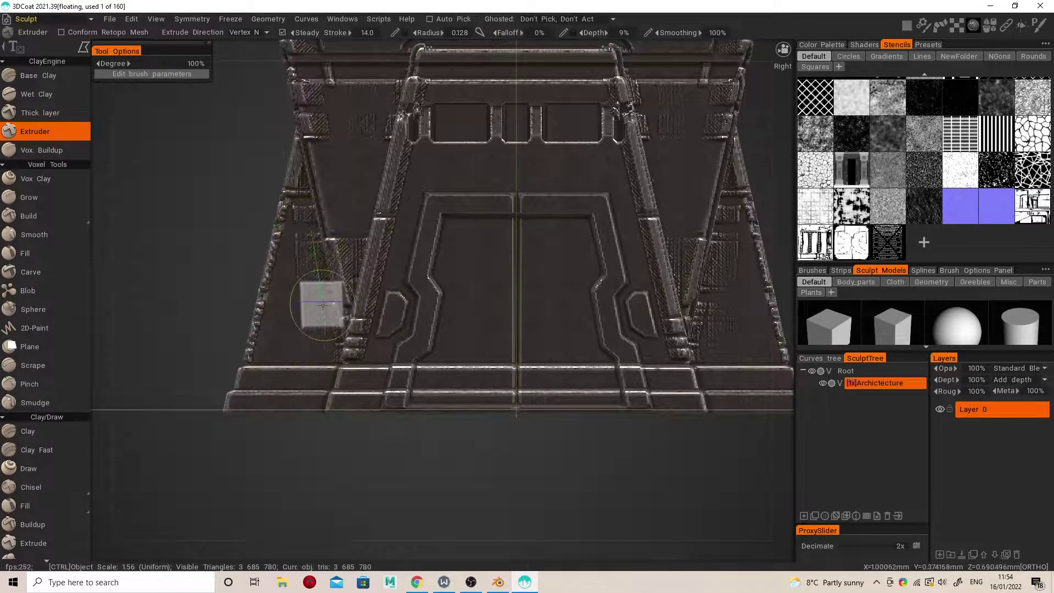
key(e)
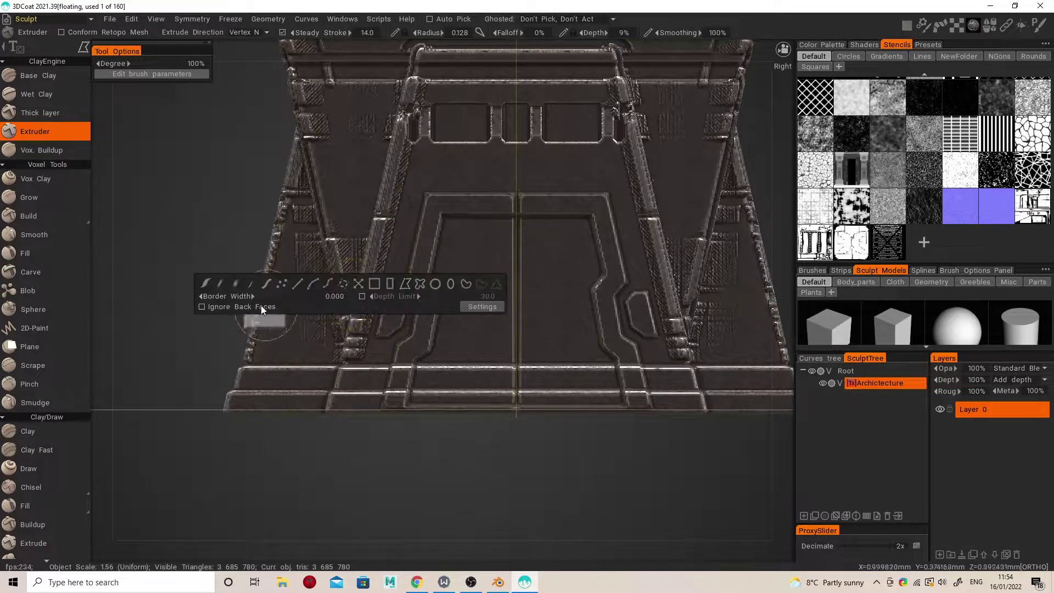
key(ctrl)
mouse_move(312, 230)
ctrl+mouse_down()
mouse_move(323, 357)
mouse_move(257, 360)
mouse_move(286, 229)
mouse_move(312, 229)
ctrl+mouse_up()
- Turn off Z-axis mirroring and examine the carved details from several sides of the building
alt+drag(383, 274, 403, 265)
alt+right_drag(403, 265, 373, 226)
mouse_move(373, 225)
alt+mouse_down()
mouse_move(385, 271)
mouse_move(268, 258)
mouse_move(383, 249)
mouse_move(344, 320)
mouse_move(413, 322)
mouse_move(389, 322)
mouse_move(351, 296)
alt+mouse_up()
key(s)
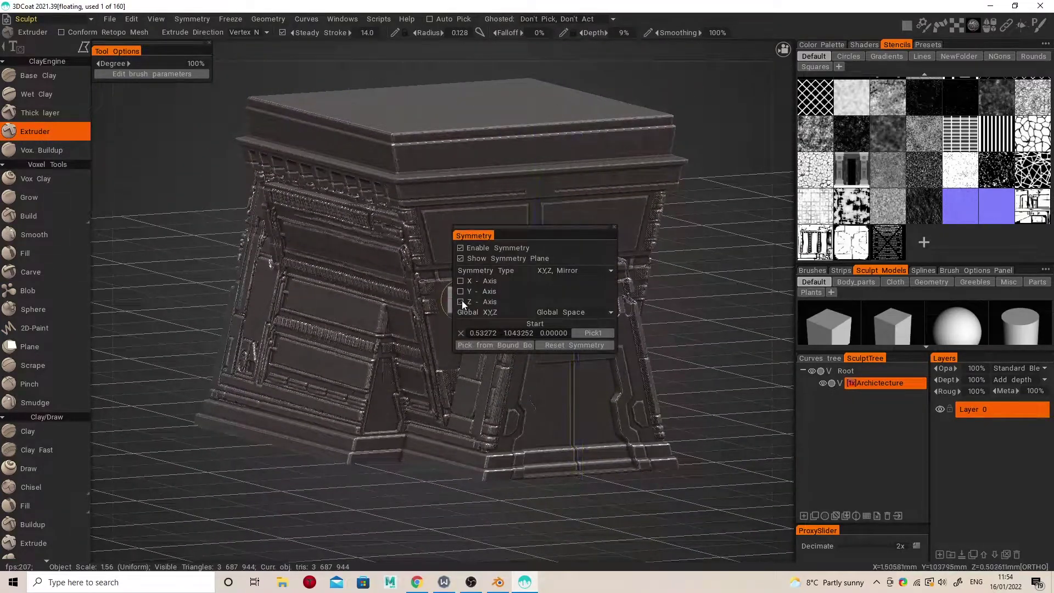
mouse_move(462, 301)
alt+mouse_down()
mouse_move(515, 222)
mouse_move(436, 233)
mouse_move(505, 246)
mouse_move(591, 226)
mouse_move(551, 222)
alt+mouse_up()
alt+right_drag(551, 223, 610, 246)
- Turn Z-axis mirroring back on and carve a notched panel into the wall just outside the upper diagonal strut
key(s)
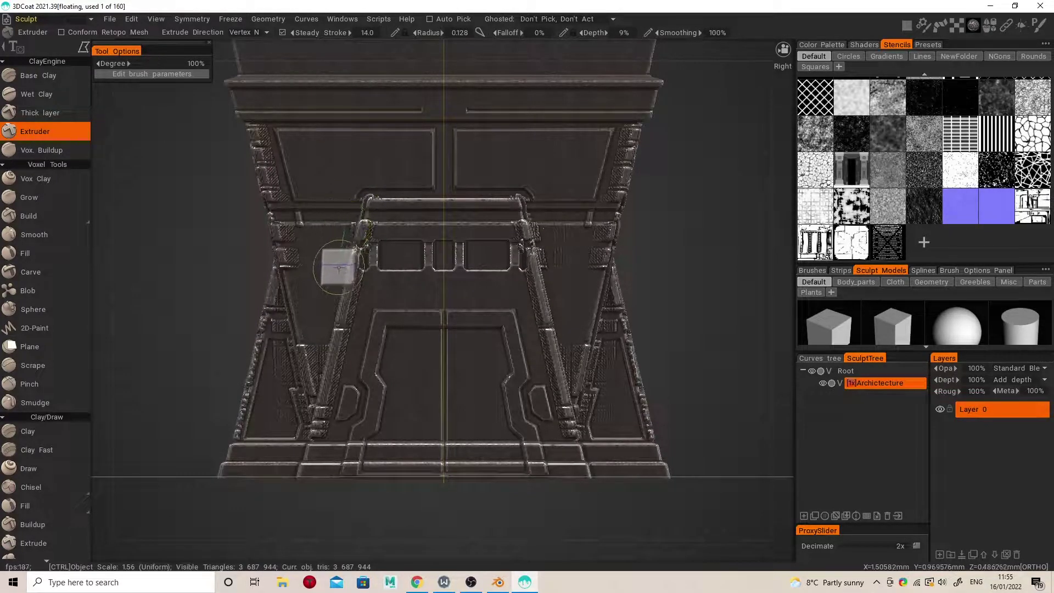
ctrl+click(337, 268)
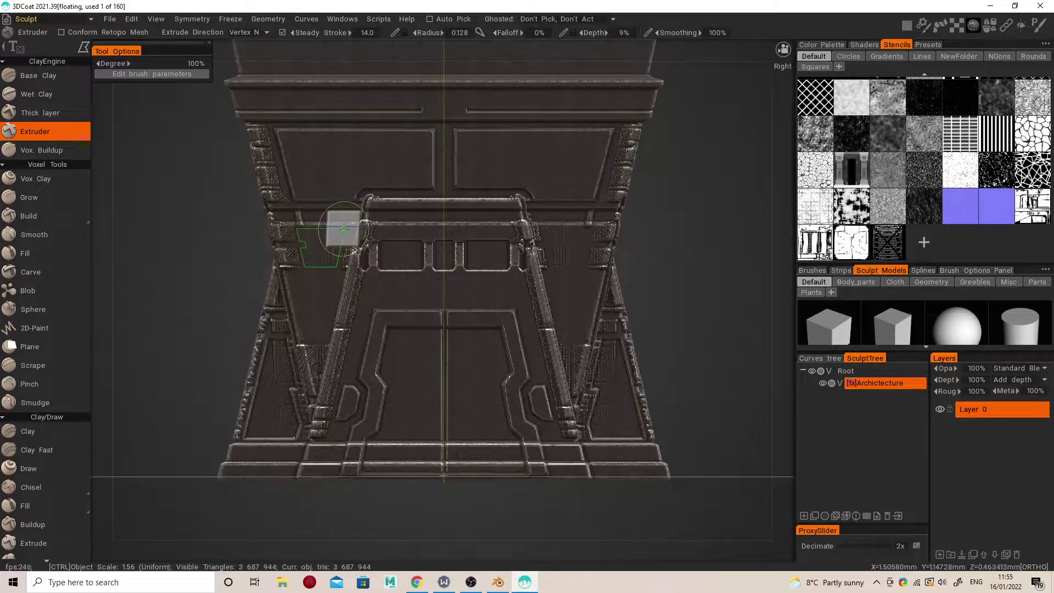
mouse_move(344, 229)
alt+mouse_down()
mouse_move(398, 266)
mouse_move(352, 258)
mouse_move(395, 270)
alt+mouse_up()
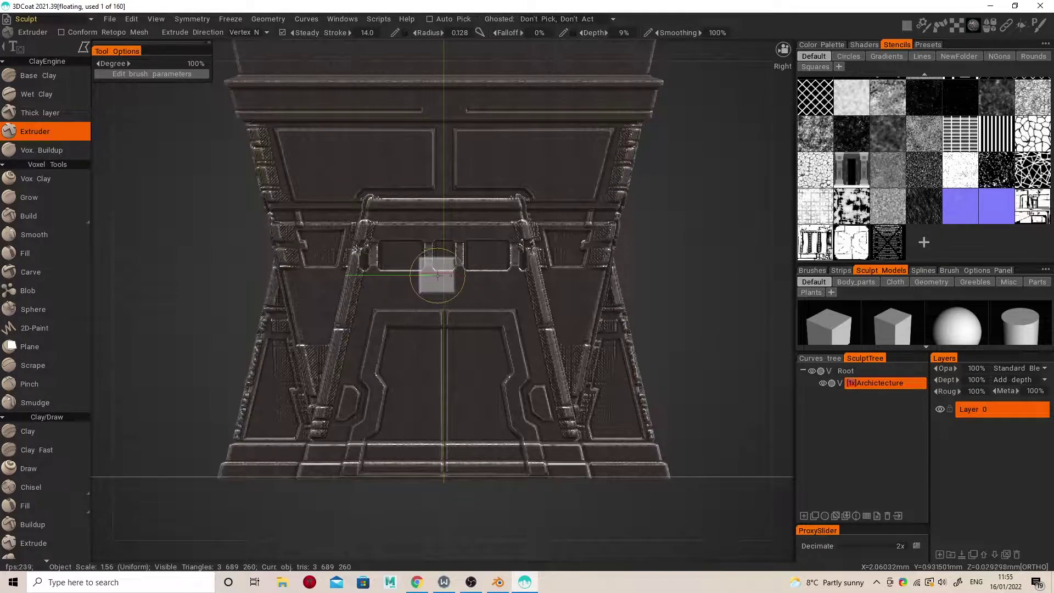
- Add a narrow horizontal strip across the door block just below the window row with the Extruder's rectangle stroke mode
key(space)
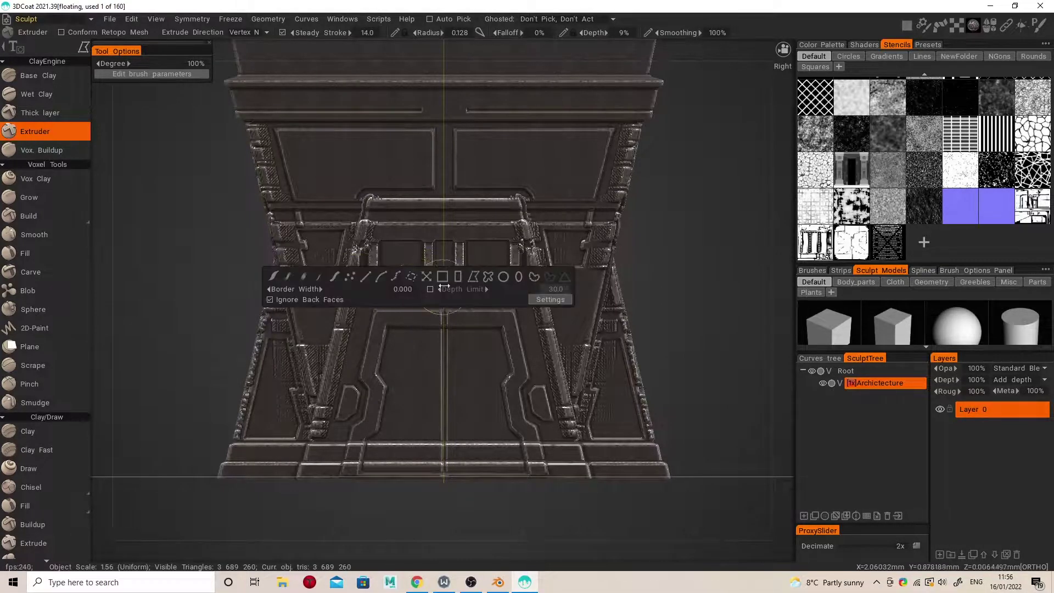
key(s)
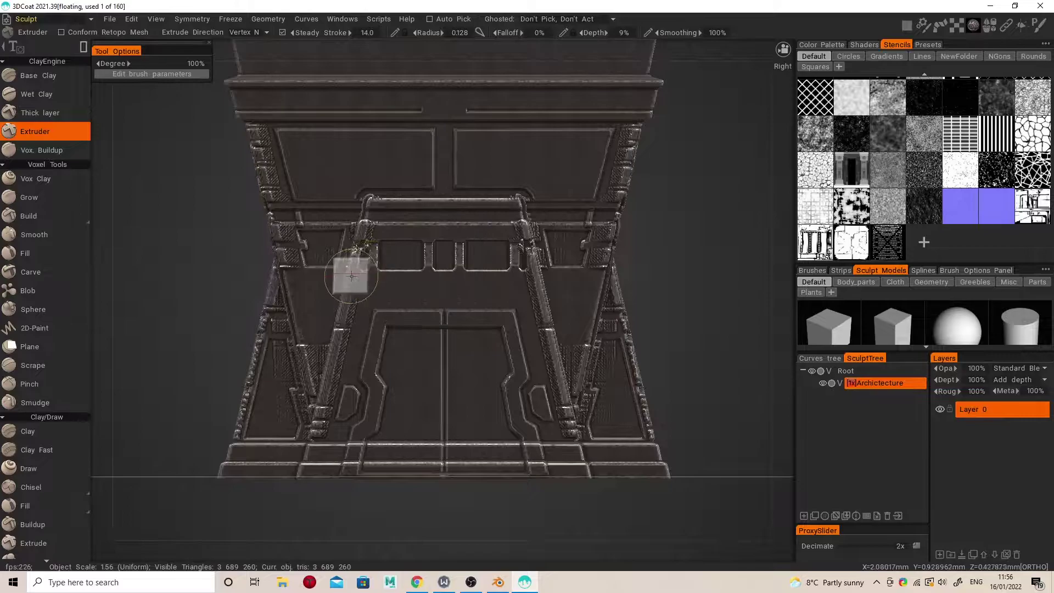
drag(343, 275, 545, 280)
mouse_move(440, 321)
alt+mouse_down()
mouse_move(480, 327)
mouse_move(370, 325)
mouse_move(447, 323)
mouse_move(466, 337)
mouse_move(477, 269)
mouse_move(600, 332)
mouse_move(623, 357)
mouse_move(542, 352)
mouse_move(558, 353)
mouse_move(554, 339)
alt+mouse_up()
click(663, 50)
alt+drag(530, 217, 469, 274)
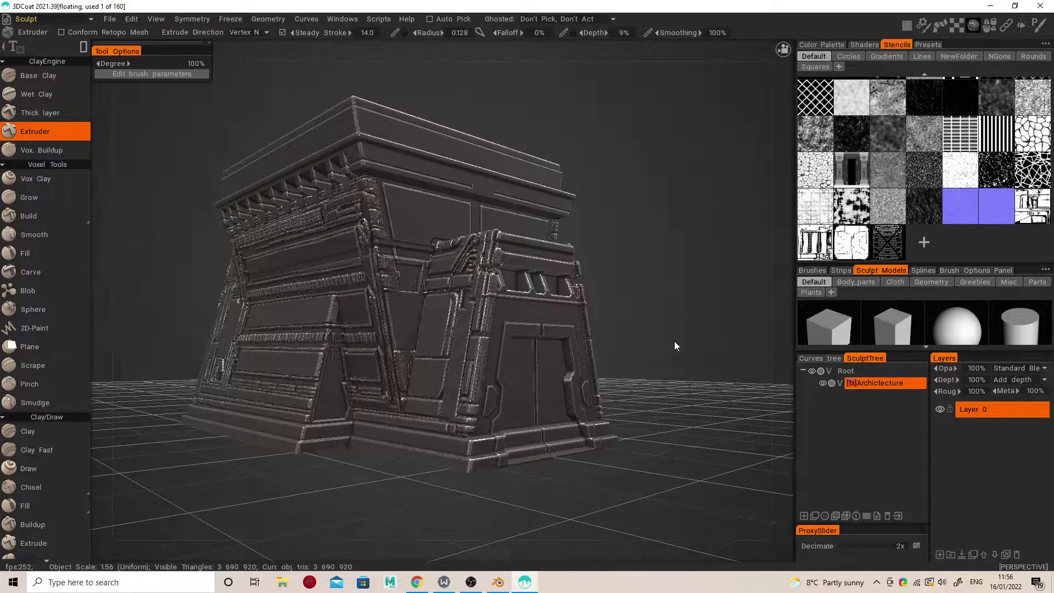
- Export the detailed building as Archictecture.obj, overwriting the existing file, with a polygon reduction of 85 percent
click(110, 18)
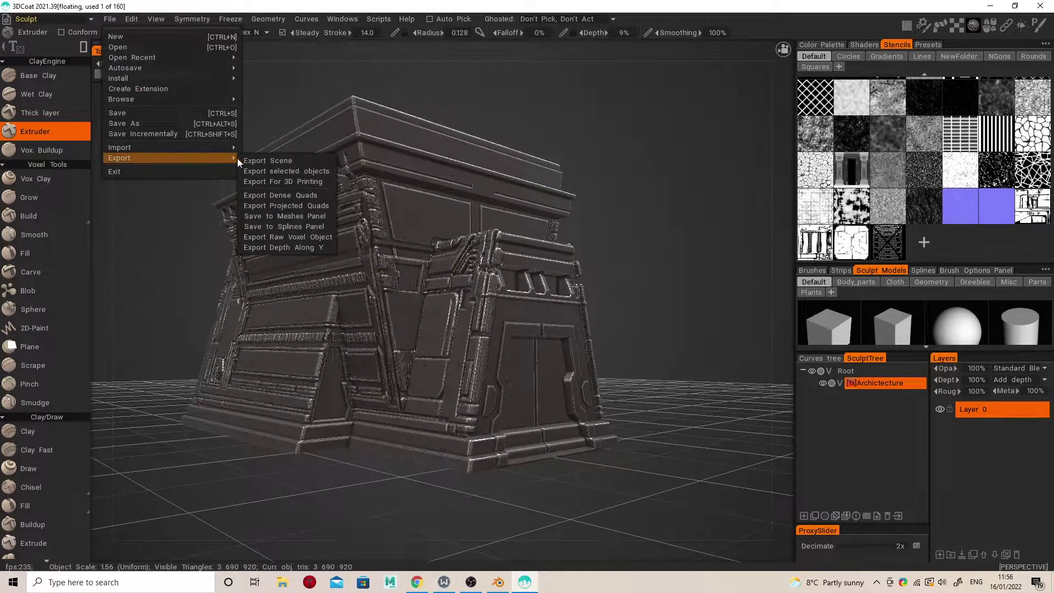
click(263, 157)
click(277, 126)
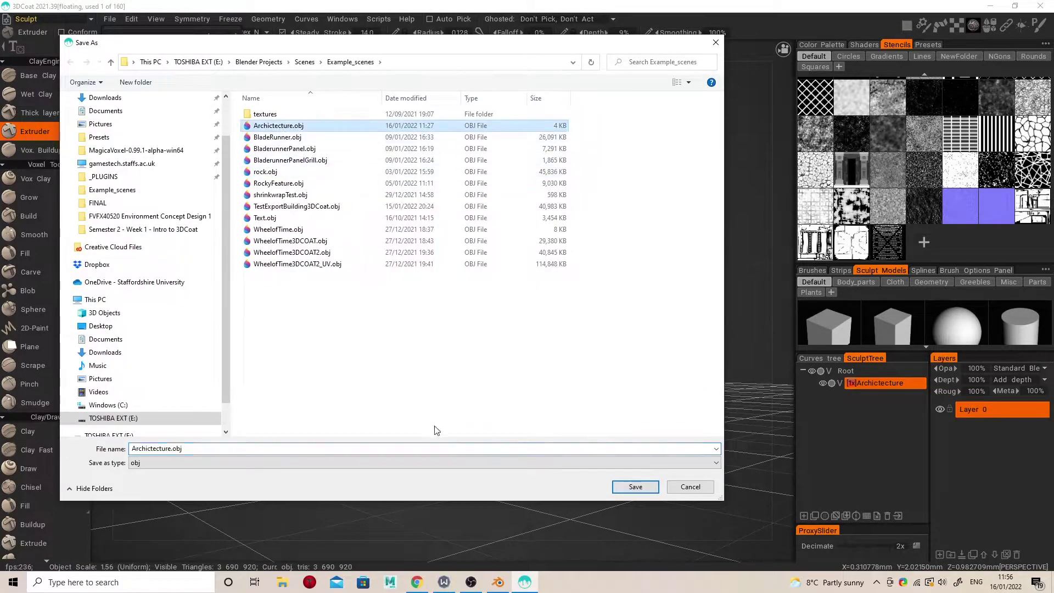
click(633, 487)
click(556, 292)
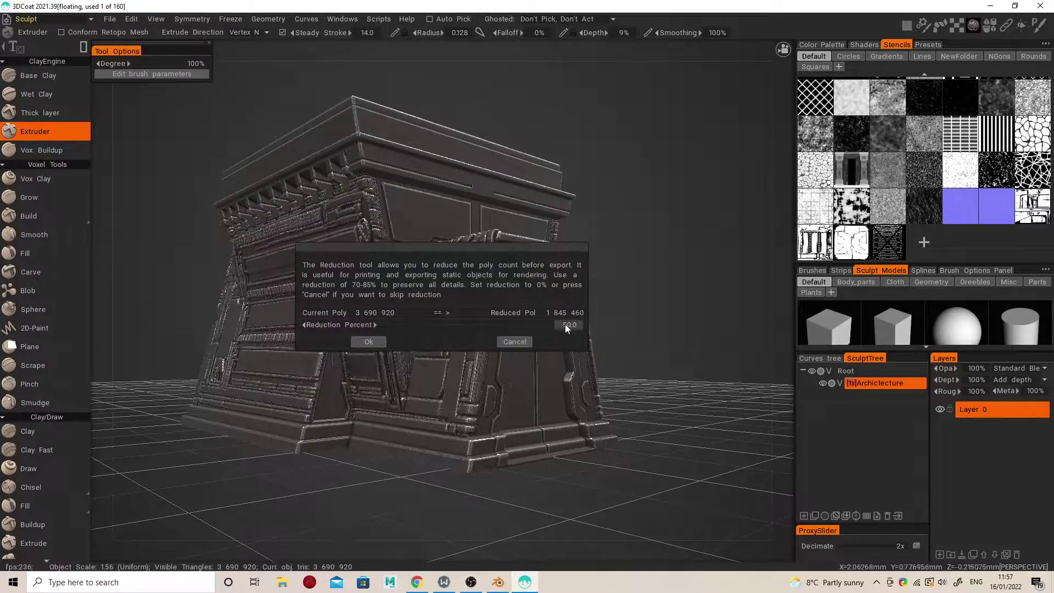
click(592, 325)
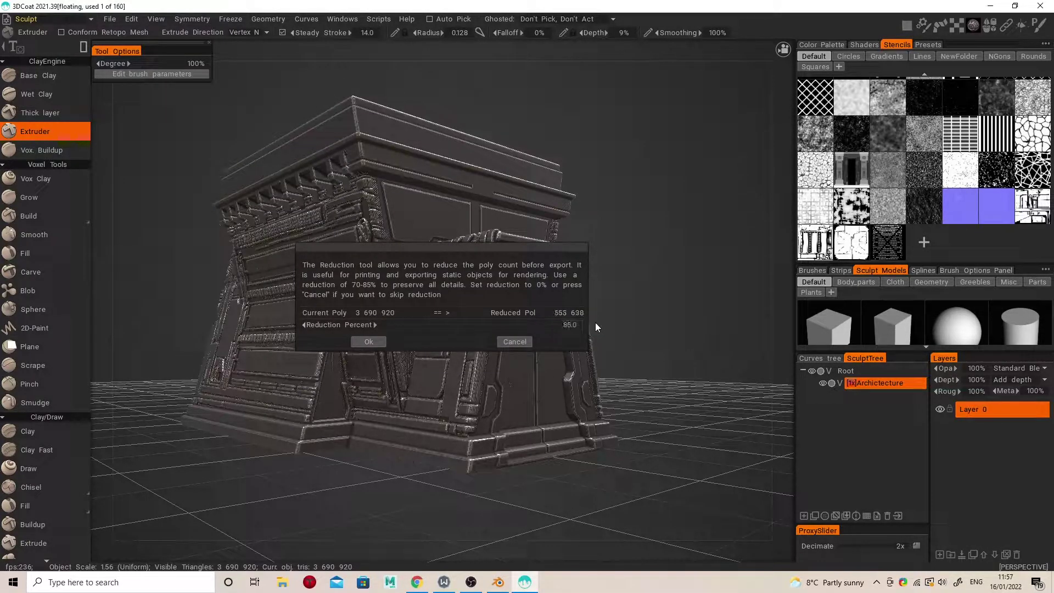
click(378, 341)
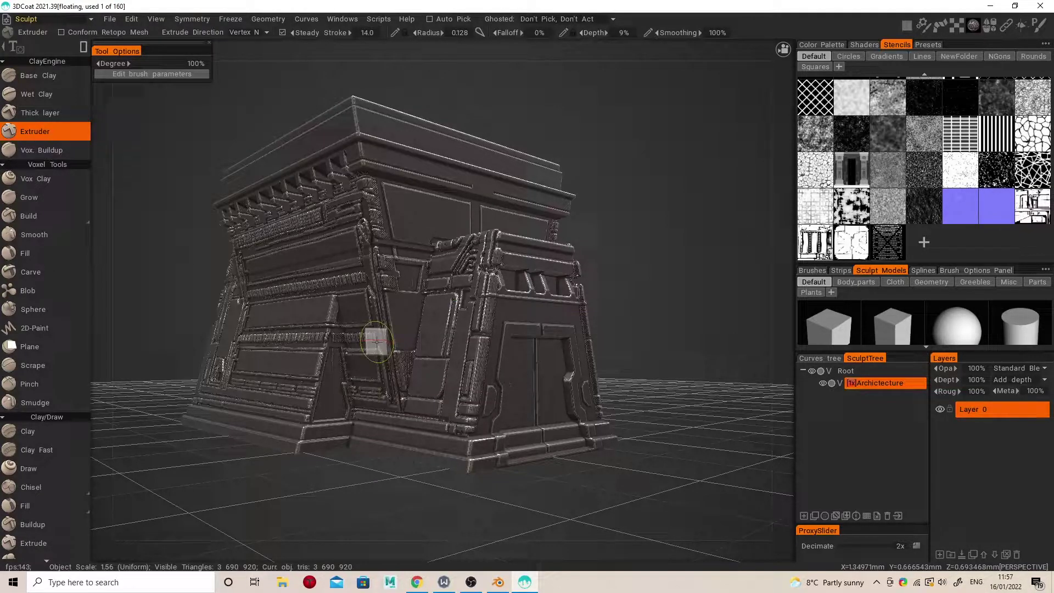
- Switch to Blender and hide the original blockout object Cube.002
key(alt+Tab)
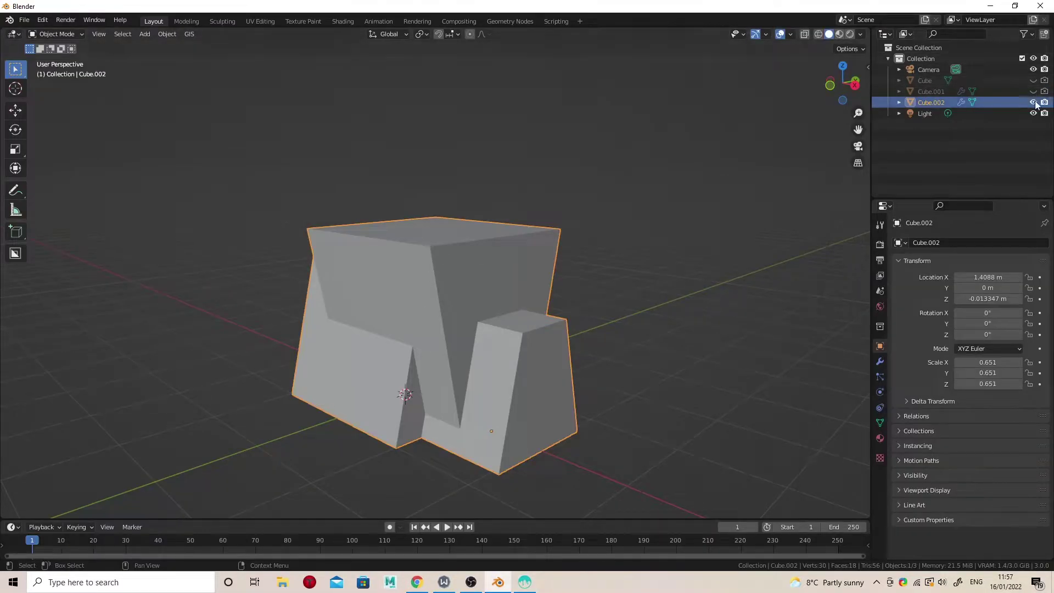
key(h)
middle_drag(601, 225, 509, 353)
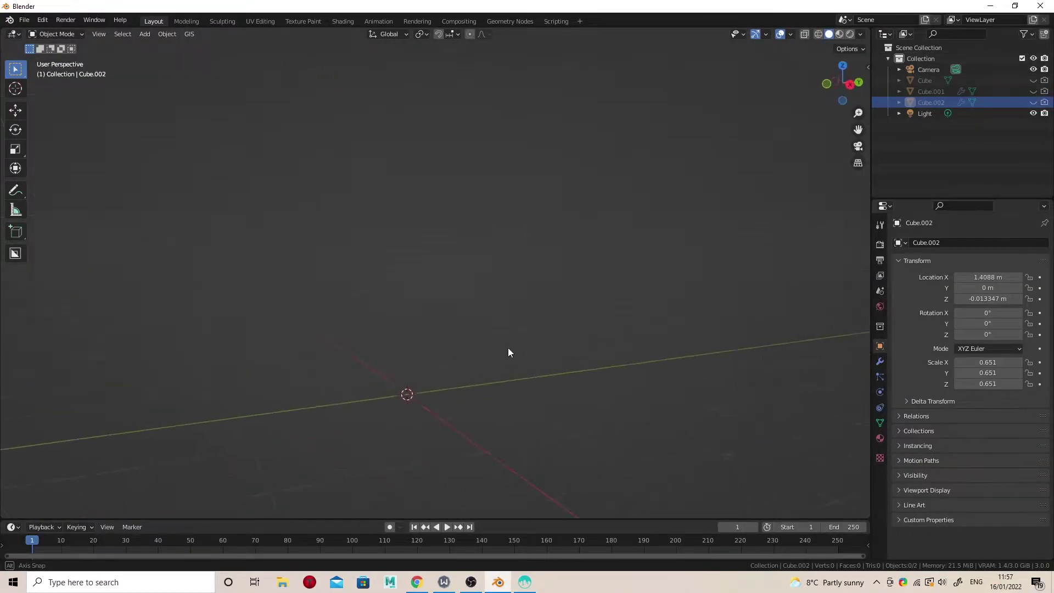
- Import Archictecture.obj from the Example_scenes folder as a Wavefront OBJ
click(24, 20)
mouse_move(91, 189)
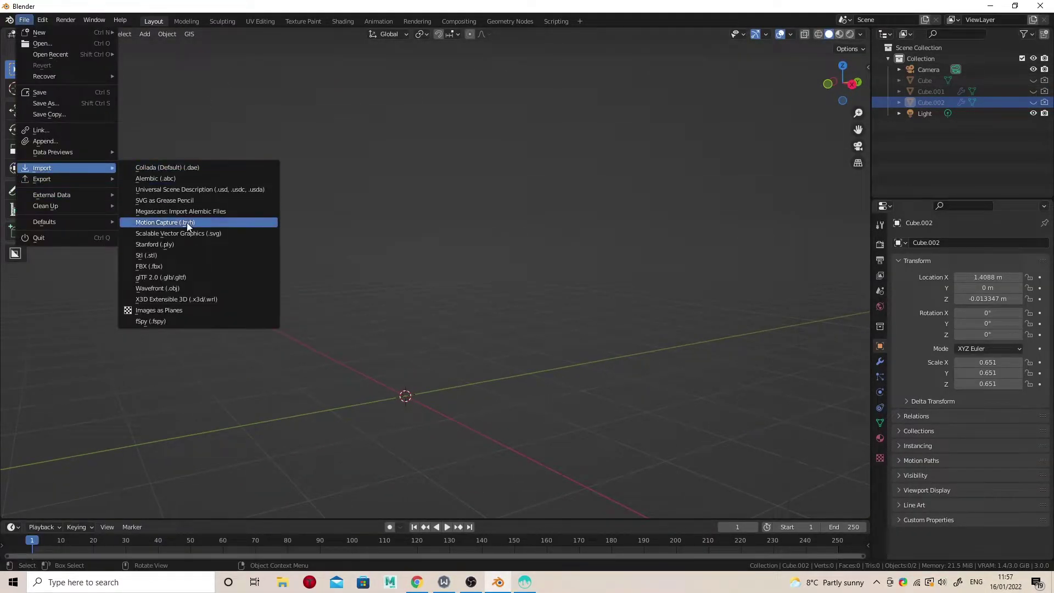
click(180, 288)
click(162, 180)
click(294, 181)
click(291, 182)
double_click(275, 214)
click(288, 181)
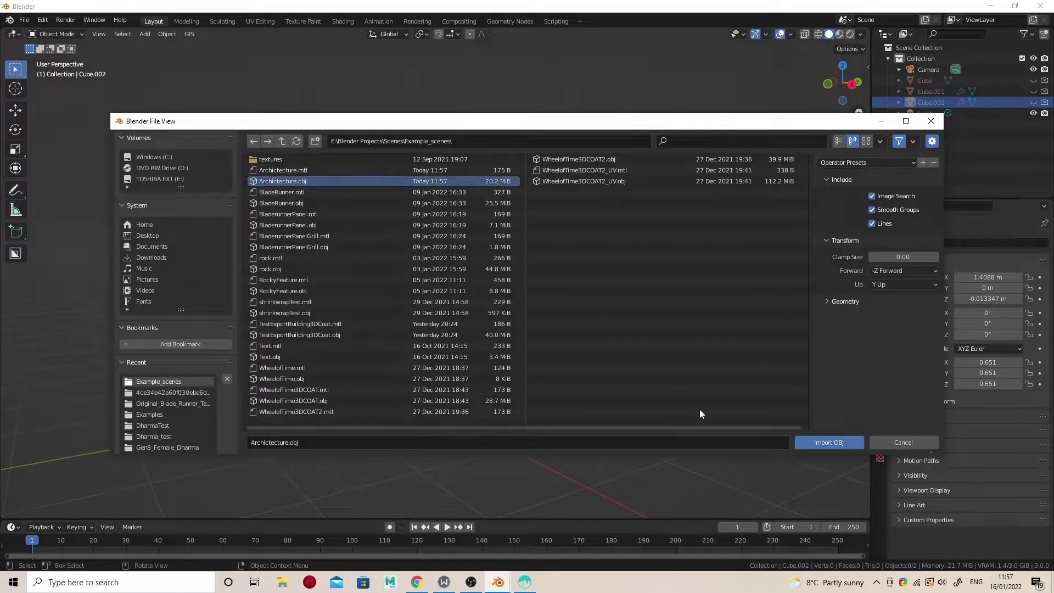
click(845, 443)
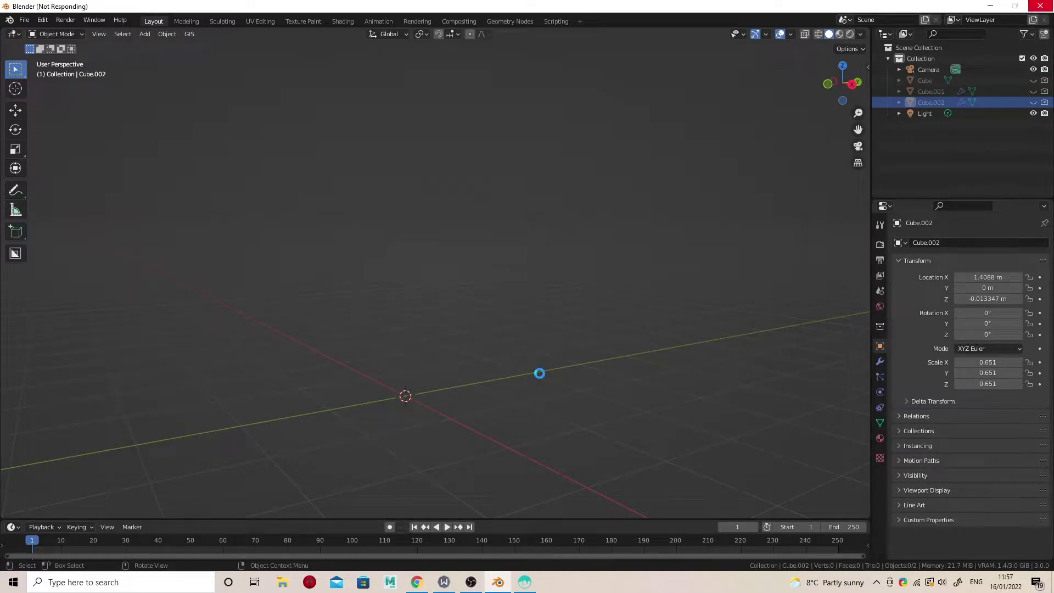
- Add a ground plane under the building, scale it up to about 14.157, and hide the light
key(shift+a)
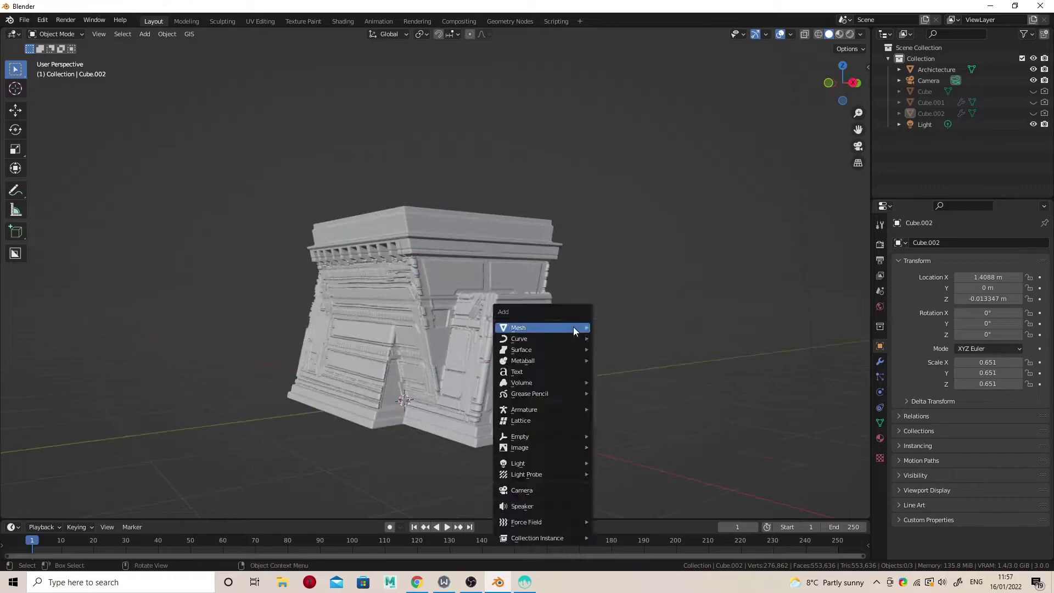
mouse_move(574, 328)
alt+middle_drag(587, 367, 545, 416)
scroll(545, 417, down, 4)
key(s)
click(573, 367)
key(s)
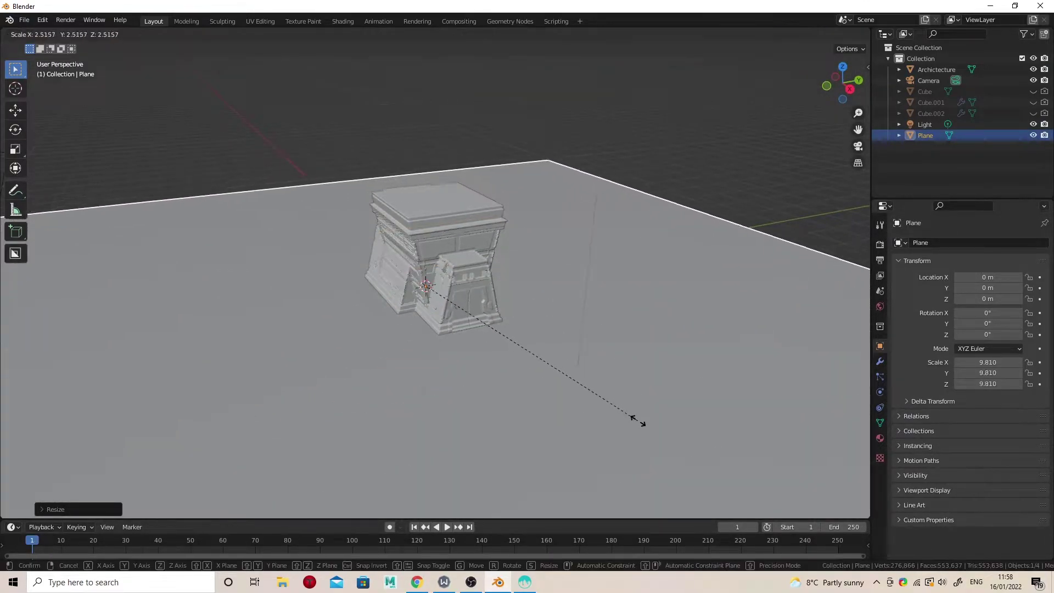
click(532, 356)
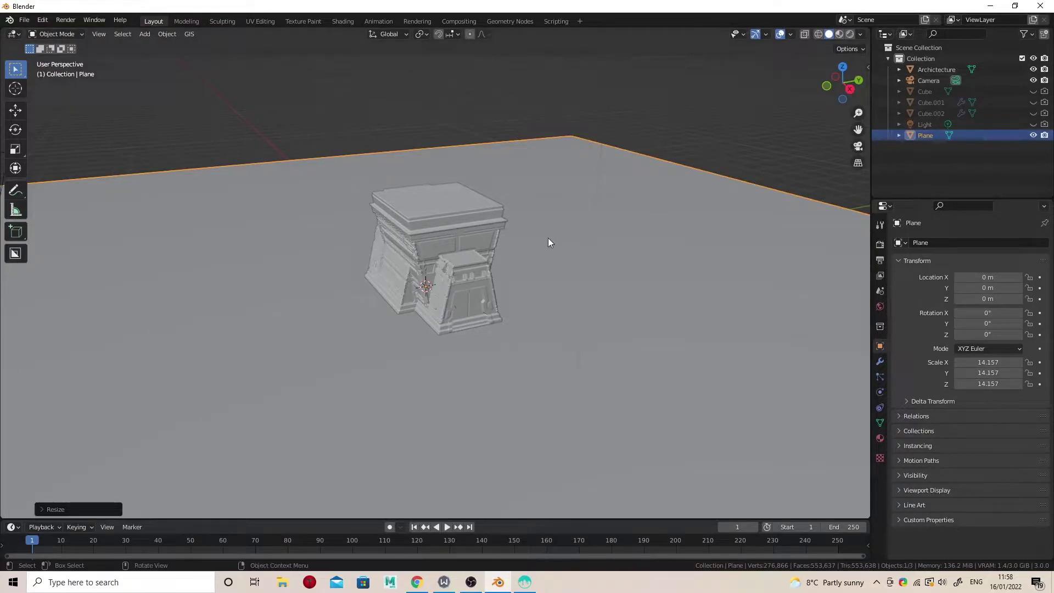
- Select the imported building and turn an enlarged timeline area into a Shader Editor
click(486, 268)
scroll(485, 268, up, 5)
scroll(532, 252, up, 2)
middle_drag(513, 301, 616, 387)
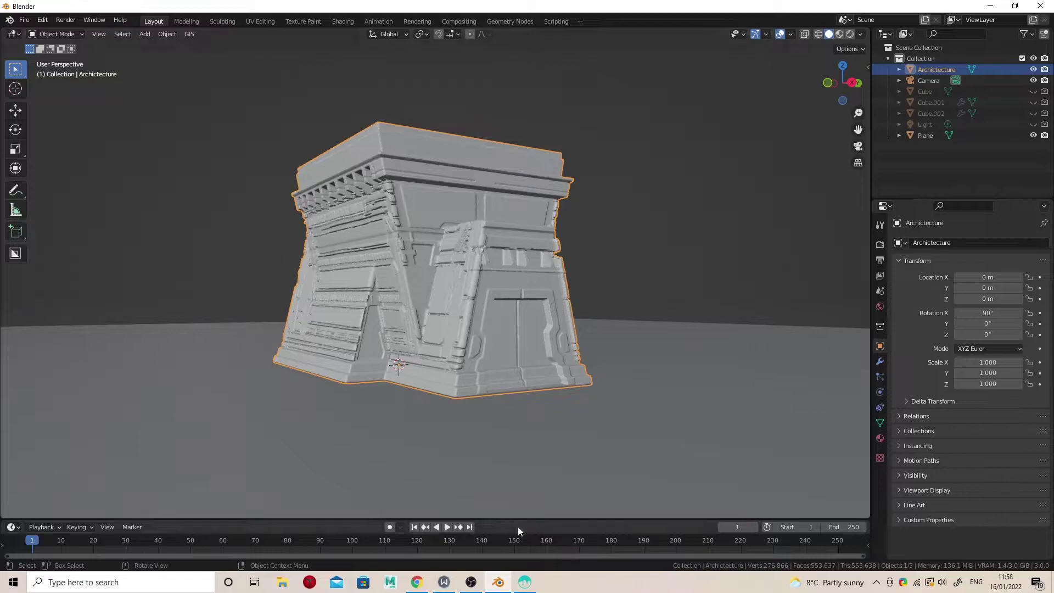
drag(518, 520, 519, 423)
click(12, 429)
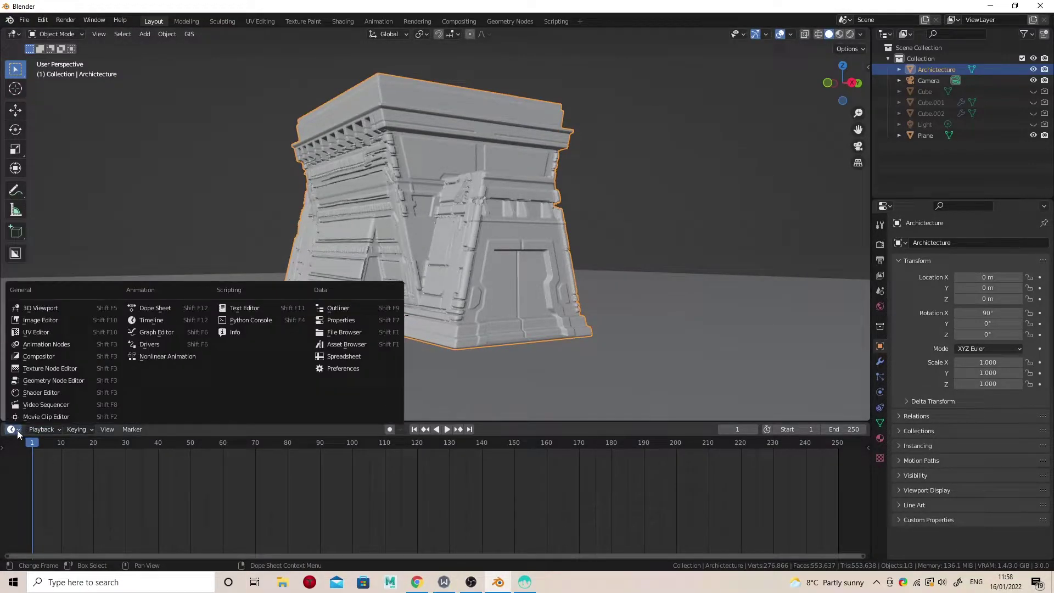
click(47, 391)
- Darken the base colour of the building's material to grey and give the ground plane its own new material
scroll(482, 473, up, 6)
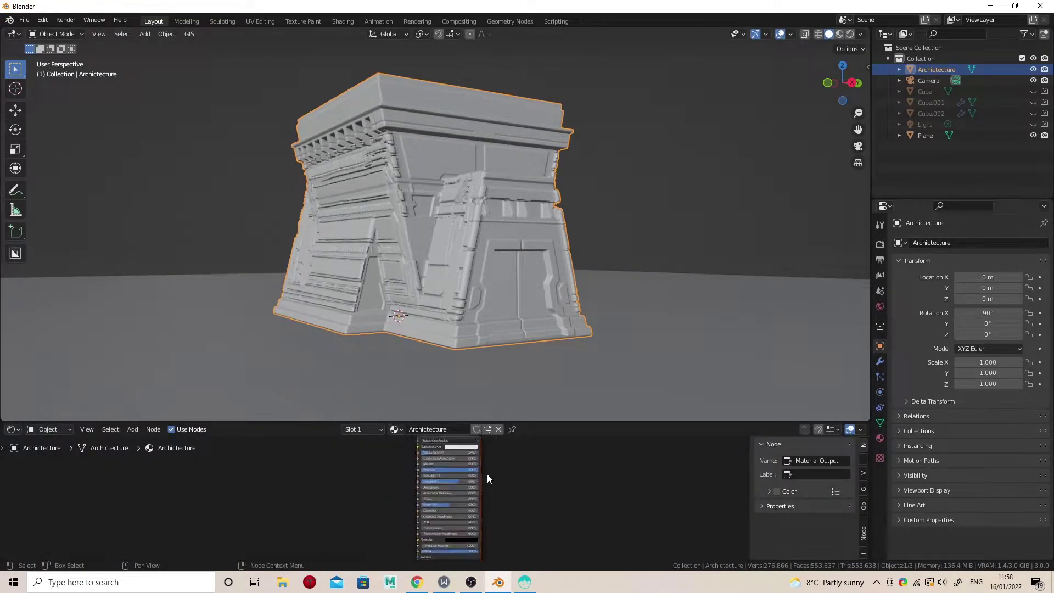
click(477, 476)
click(479, 470)
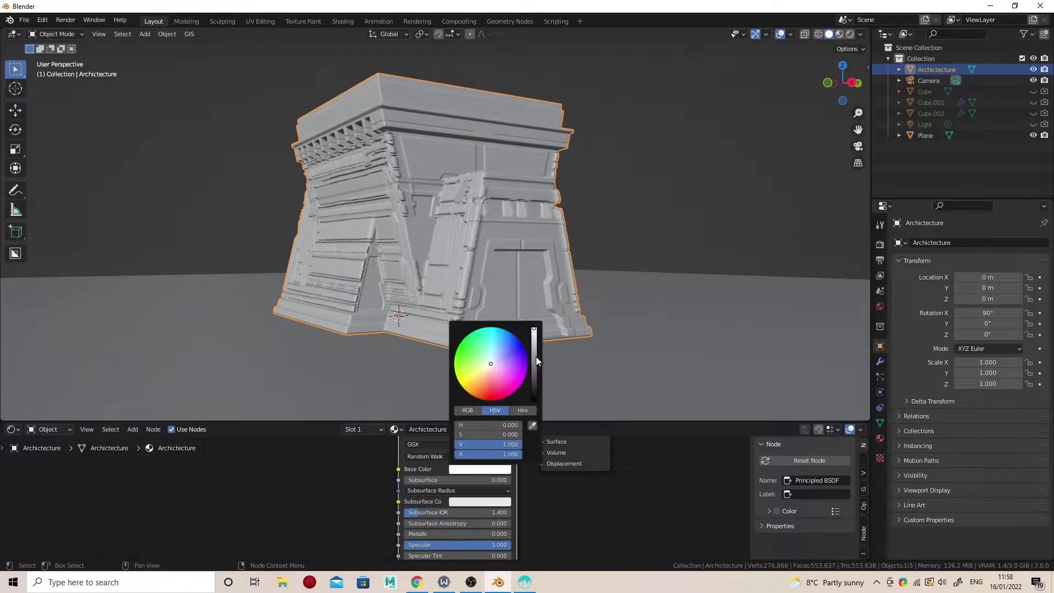
drag(535, 358, 536, 369)
click(598, 387)
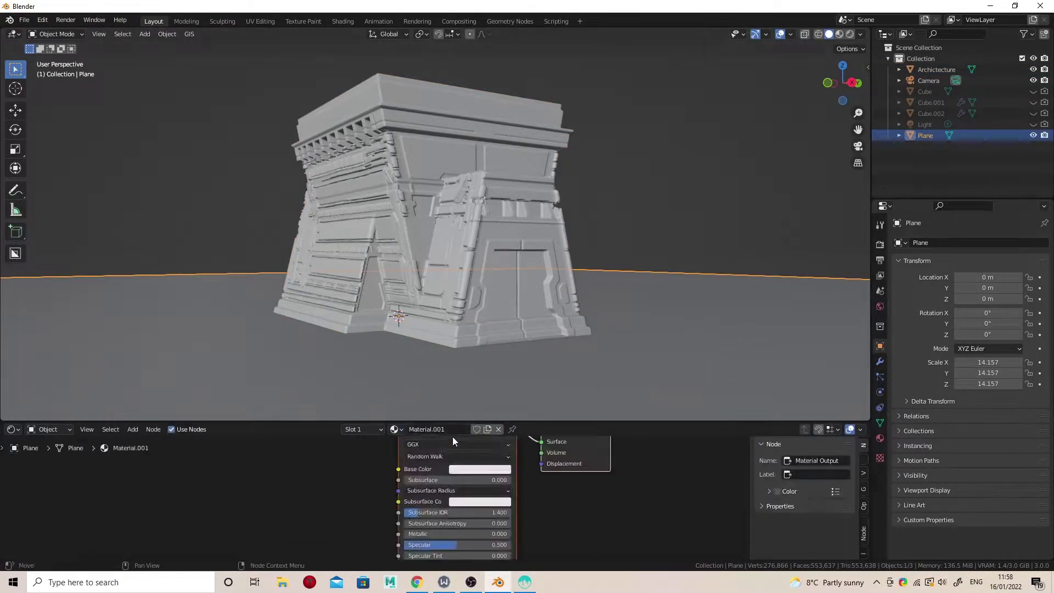
- Set the render engine to Cycles with GPU Compute as the device
click(880, 244)
click(983, 243)
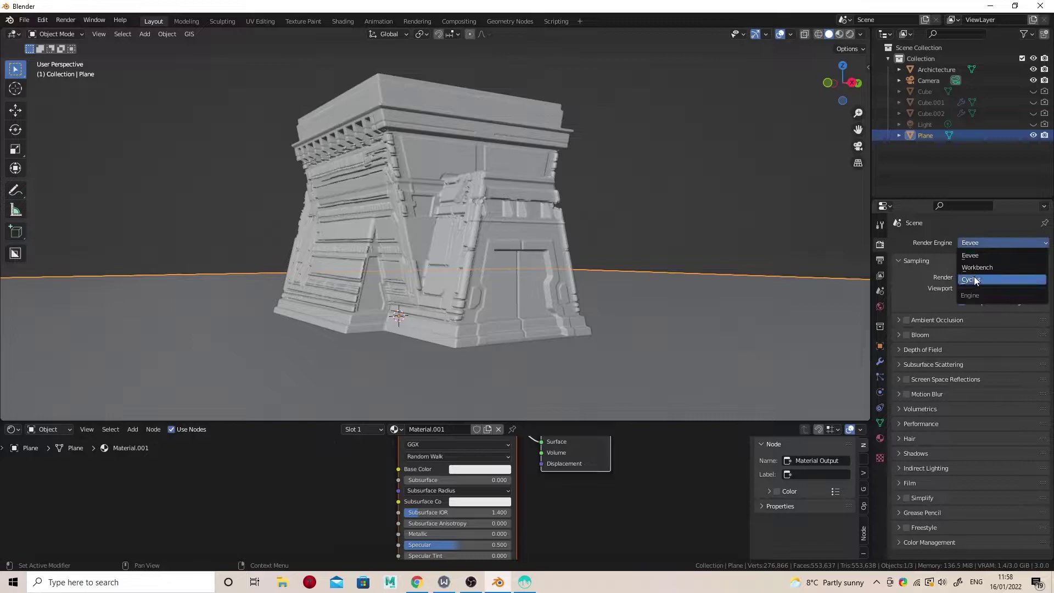
click(980, 278)
click(974, 270)
click(973, 295)
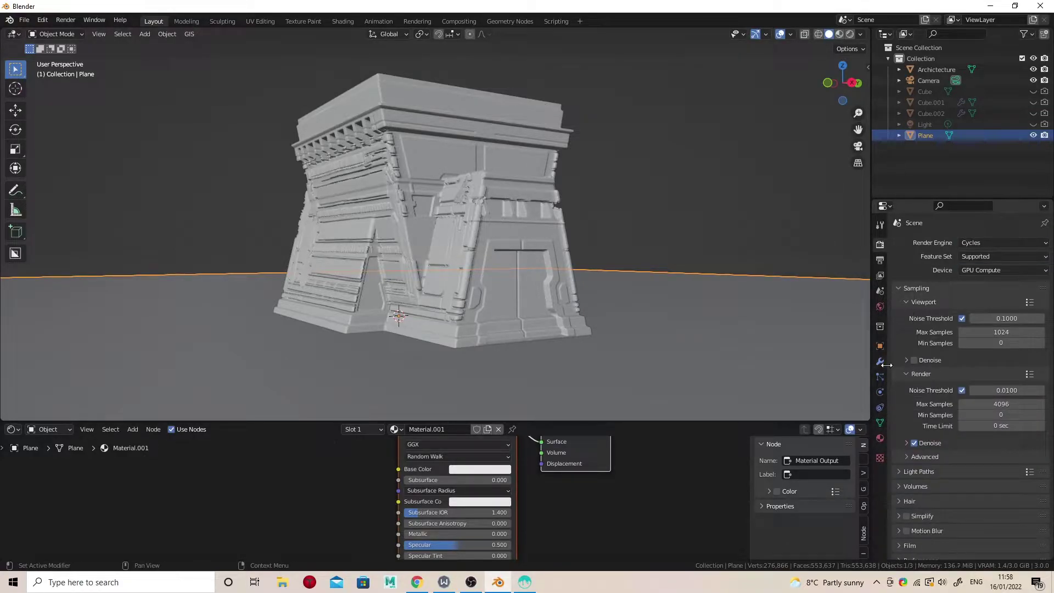
- Enable HDRI lighting for the world with the qwantani environment and display the scene in rendered shading
click(880, 306)
click(908, 393)
click(963, 470)
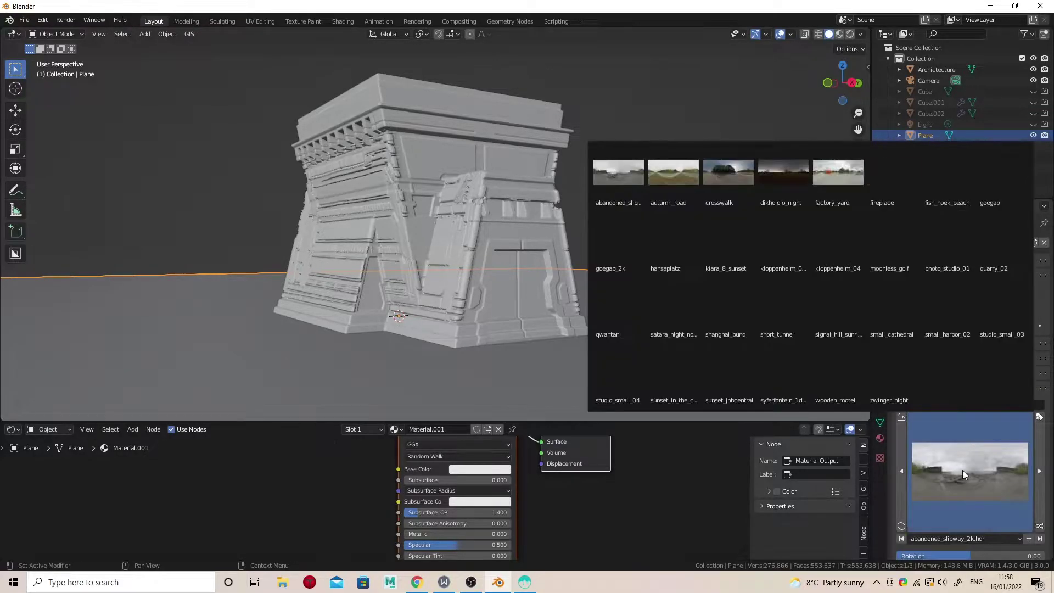
click(624, 307)
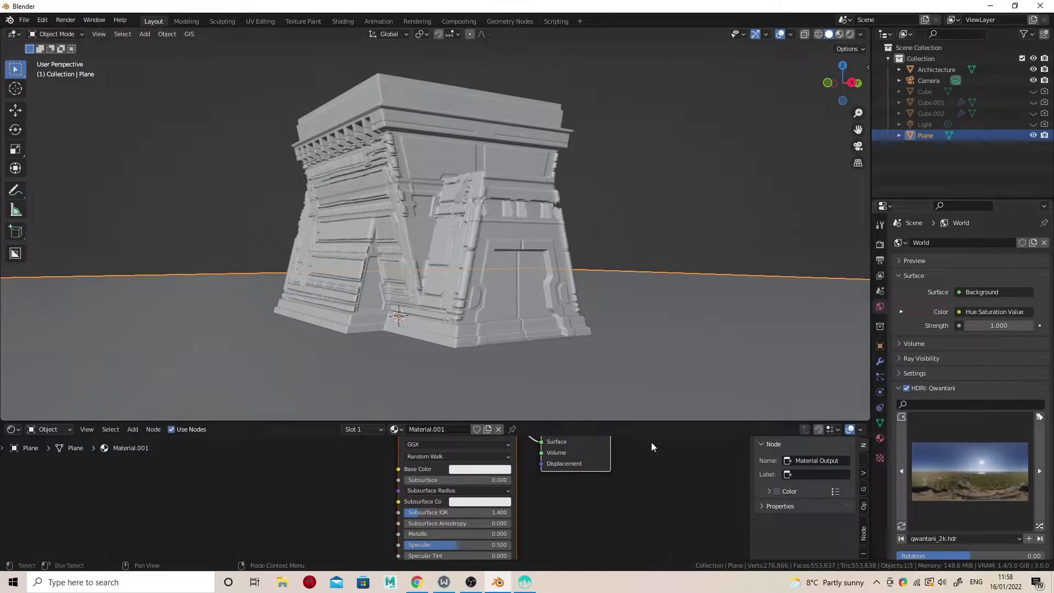
click(850, 35)
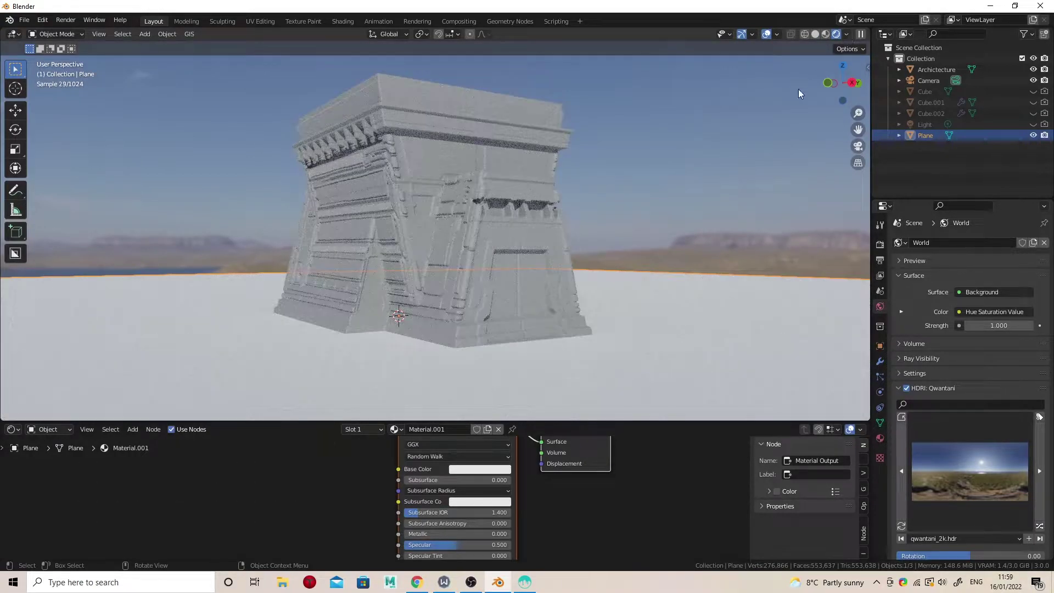
- Give the ground plane's material a dark base colour, metallic 1.000 and roughness 0.295
click(480, 469)
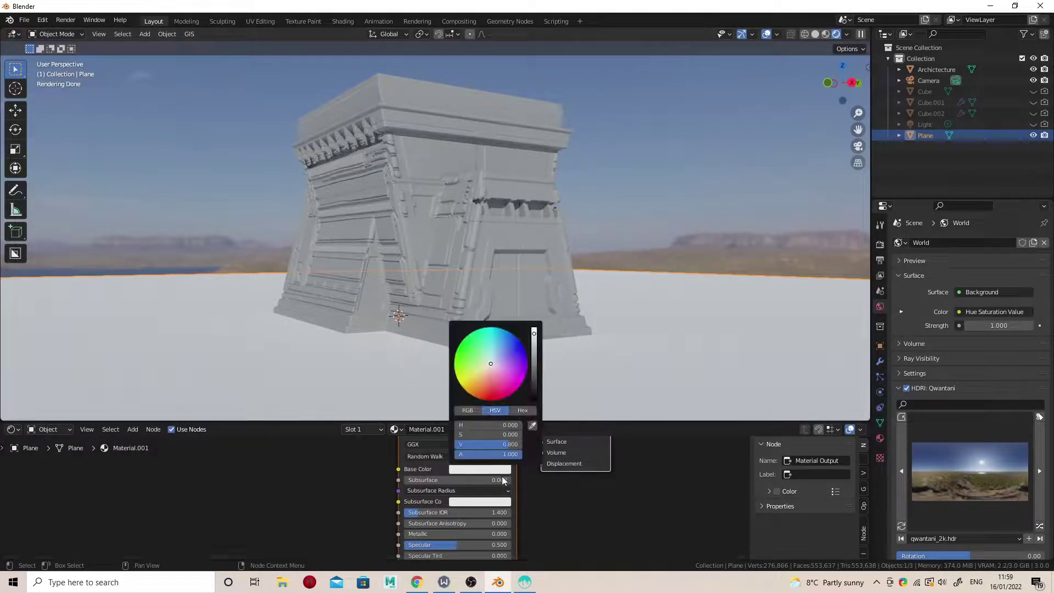
drag(497, 445, 486, 444)
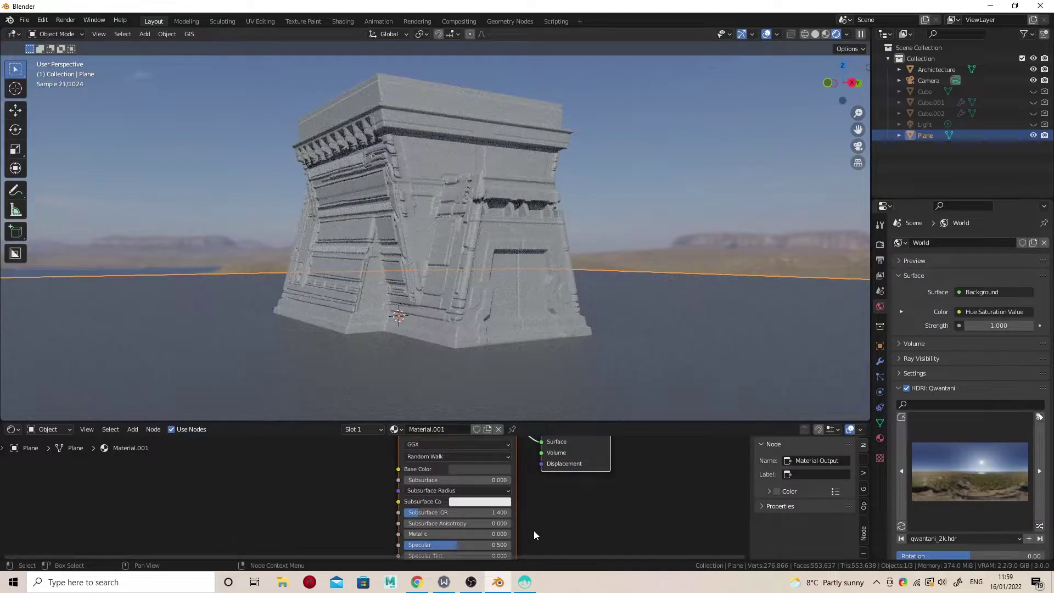
drag(468, 533, 439, 531)
shift+scroll(552, 497, down, 2)
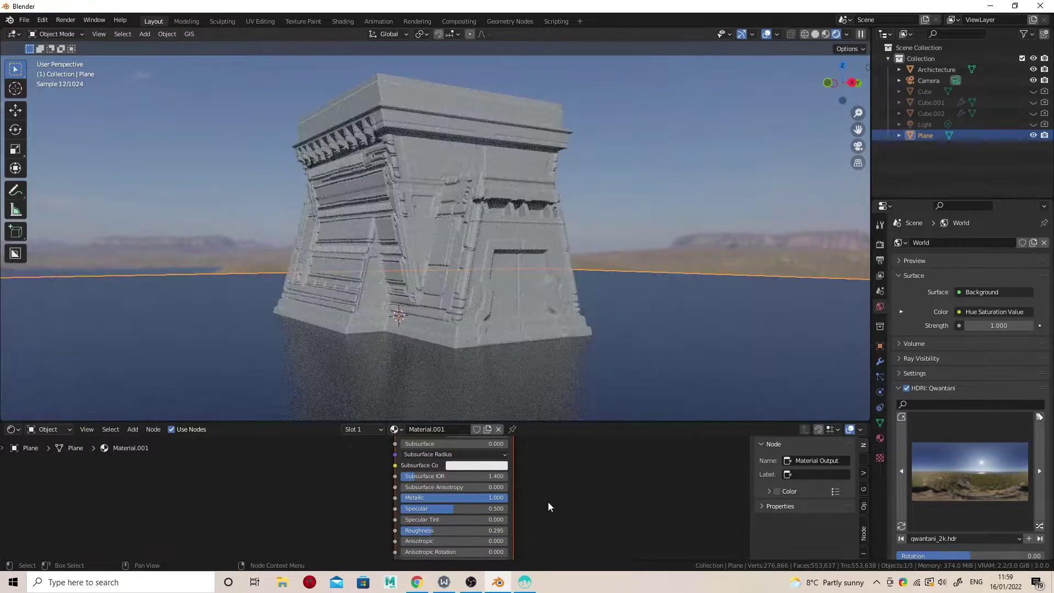
- Turn off the viewport overlays, set the HDRI rotation to 93.97, and examine the lit building up close
click(766, 34)
middle_drag(608, 246, 607, 241)
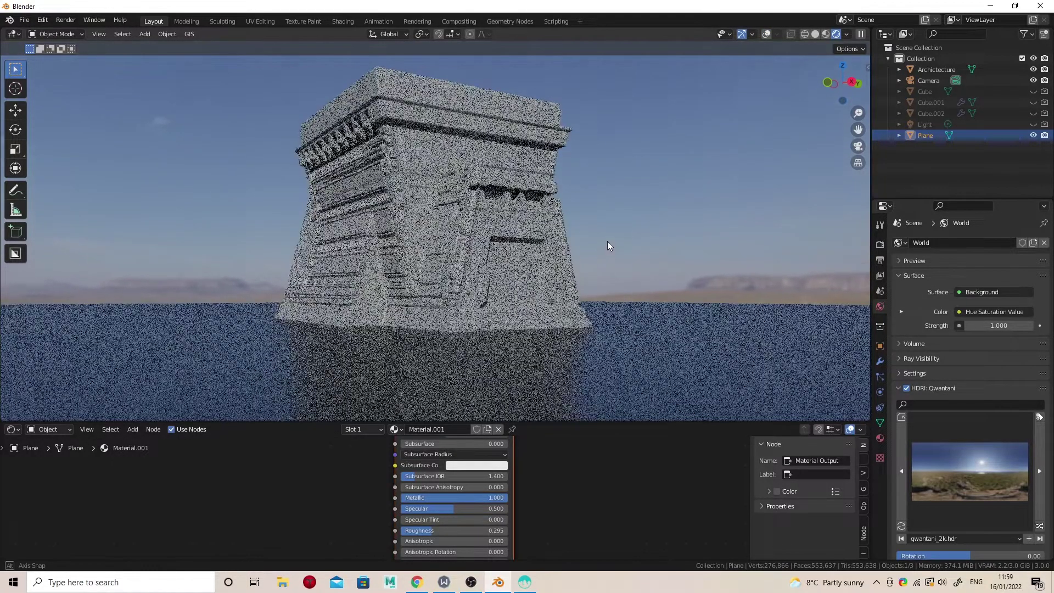
scroll(974, 474, down, 2)
drag(966, 512, 1010, 512)
middle_drag(572, 235, 523, 226)
middle_drag(723, 172, 674, 236)
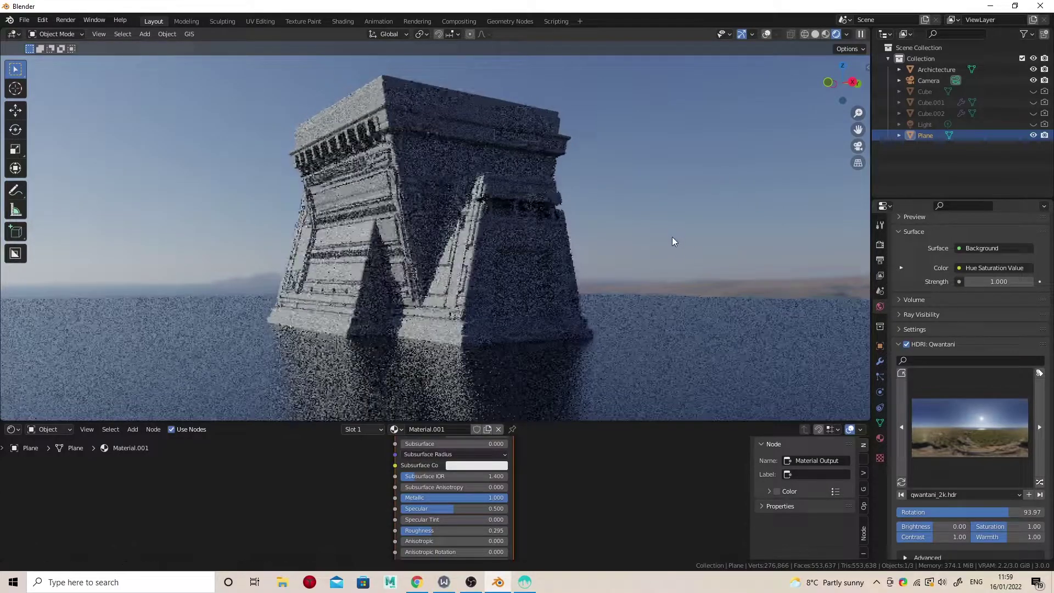
middle_drag(604, 269, 606, 231)
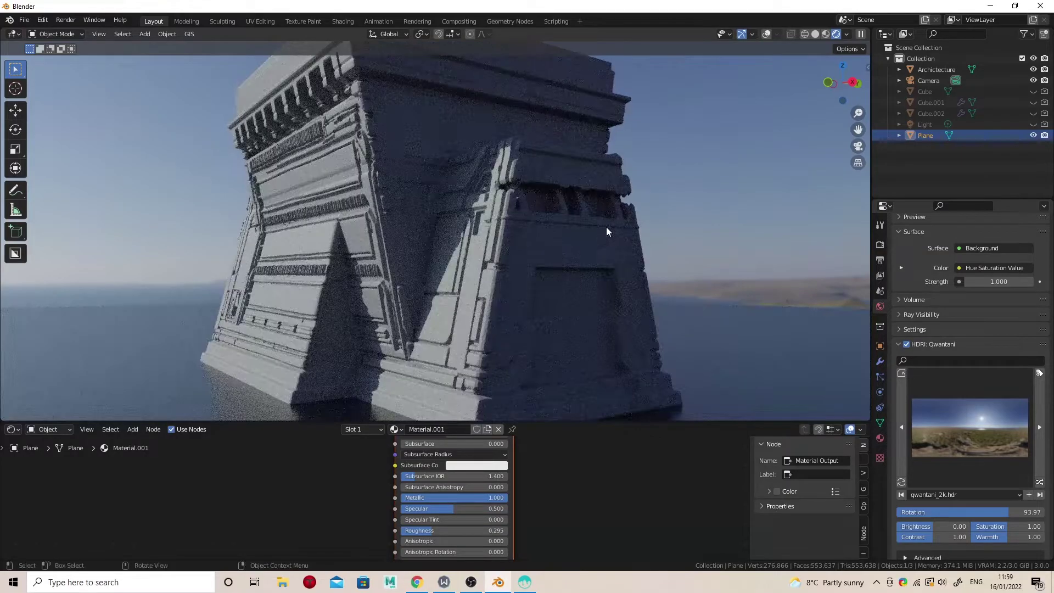
middle_drag(584, 270, 595, 259)
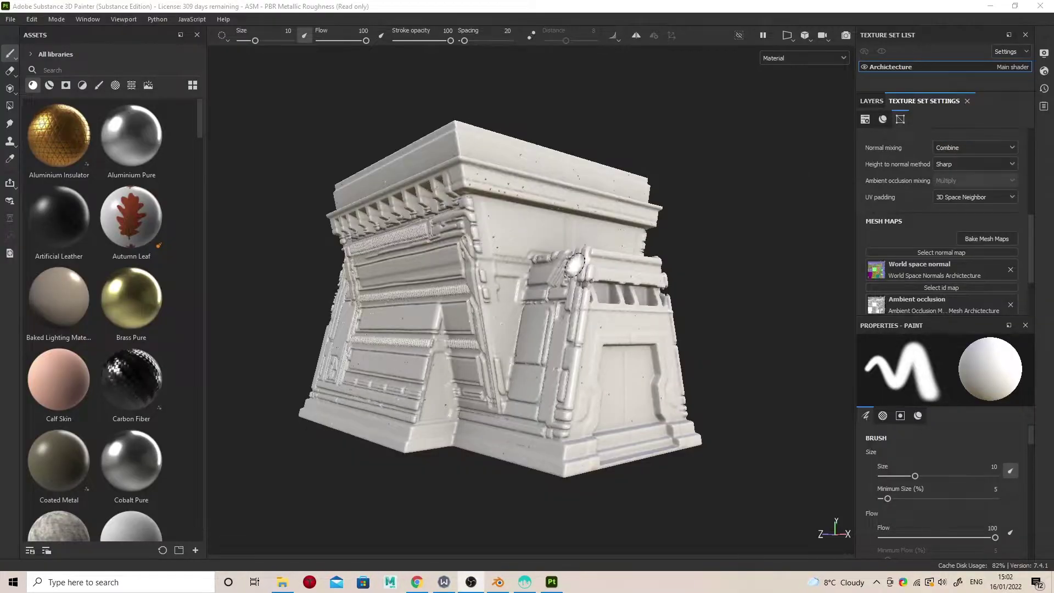
- In Substance 3D Painter, apply the Iron Raw Damaged material to the building as a new layer above Layer 1
alt+drag(575, 265, 714, 165)
click(872, 101)
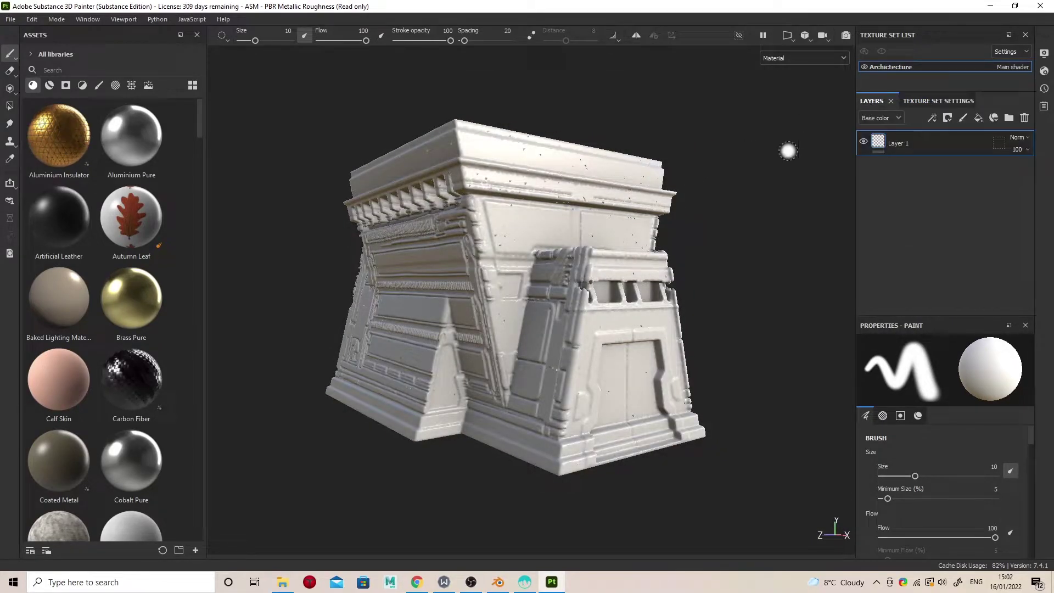
drag(199, 128, 199, 334)
mouse_move(145, 222)
mouse_down()
mouse_move(826, 146)
mouse_move(581, 226)
mouse_up()
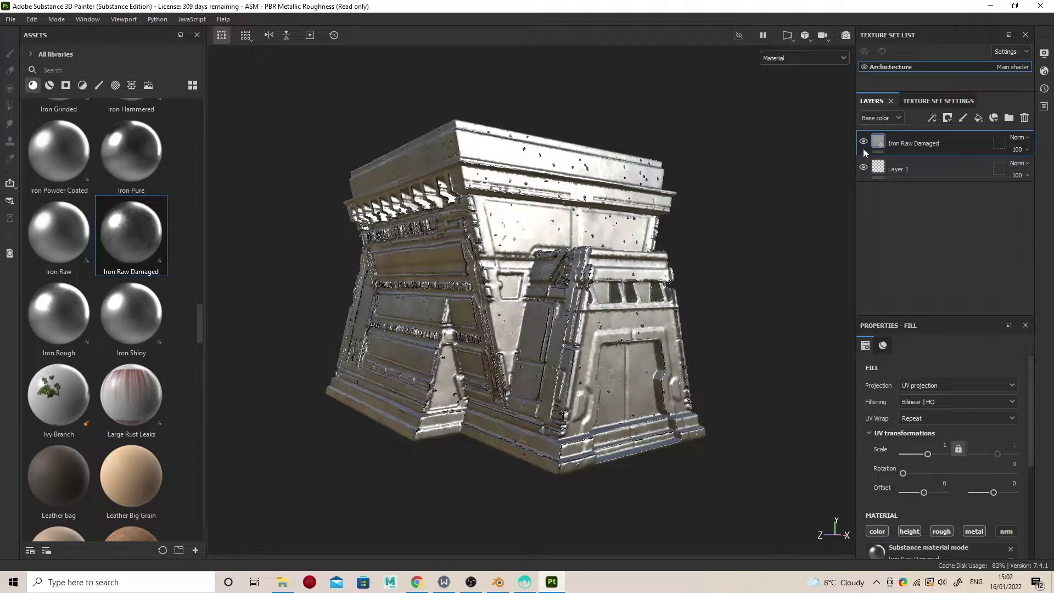
- Hide the Iron Raw Damaged layer and add the Steel Painted Rough Damaged smart material between it and Layer 1
click(863, 142)
scroll(108, 274, down, 5)
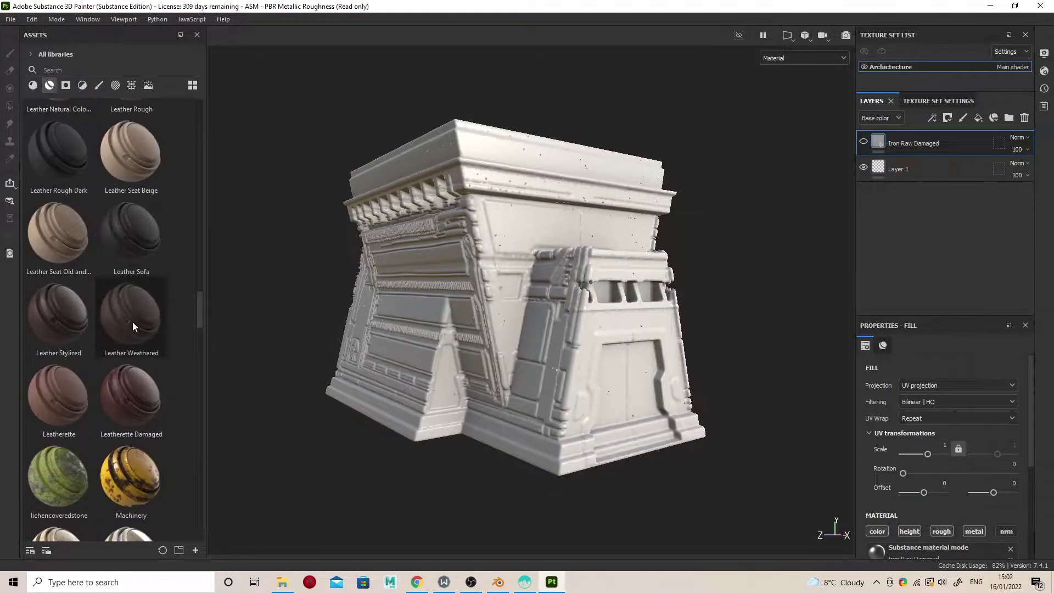
drag(202, 312, 199, 464)
mouse_move(137, 427)
mouse_move(138, 427)
mouse_down()
mouse_move(449, 410)
mouse_move(941, 156)
mouse_up()
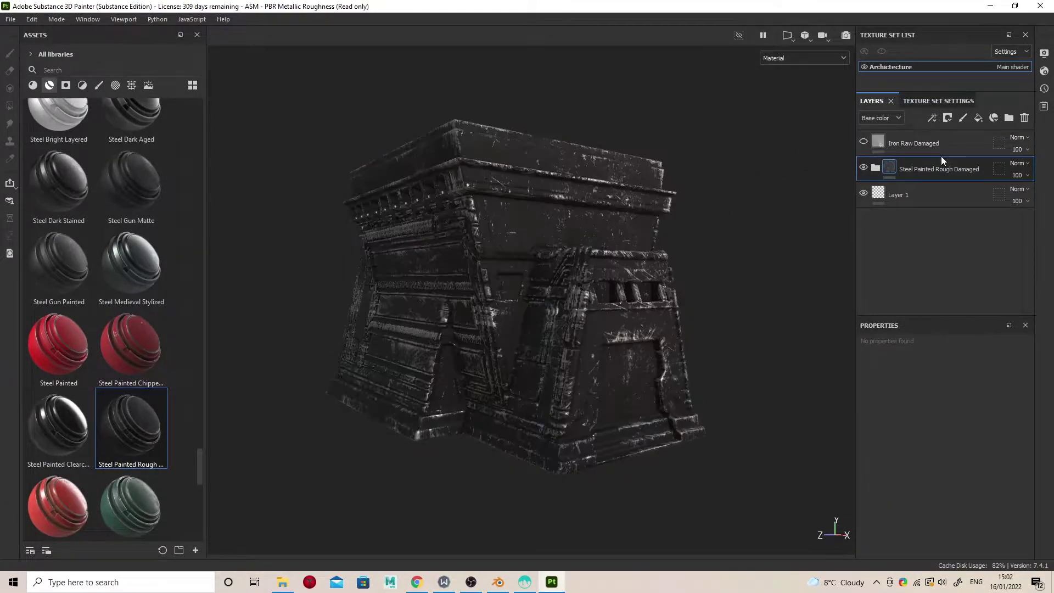
alt+drag(776, 216, 666, 285)
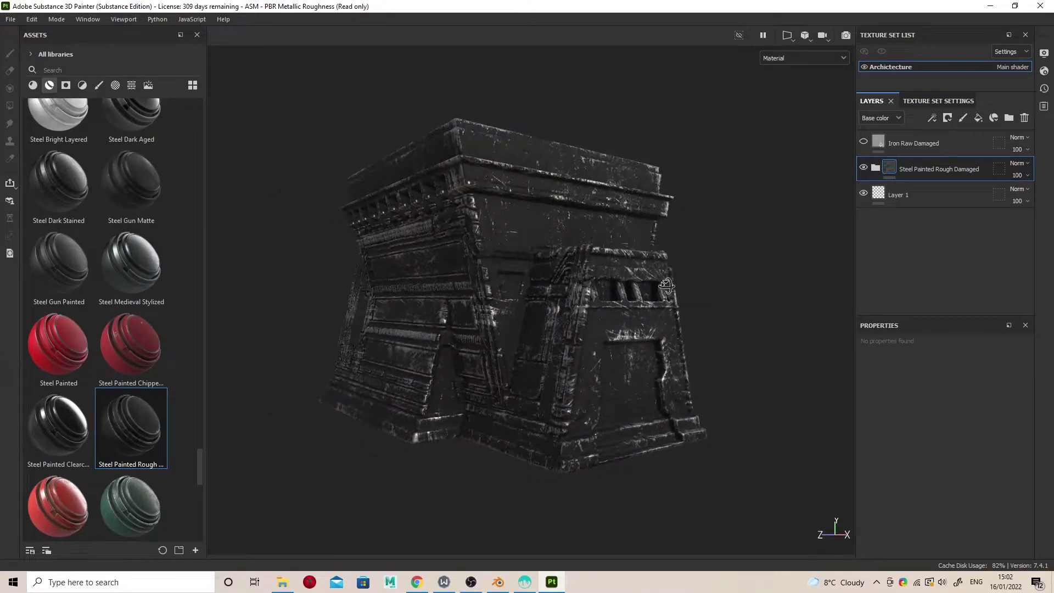
- Hide the Steel Painted Rough Damaged group, try the SciFi_Panel01 material on the building, and change its projection mode
click(36, 85)
mouse_move(202, 486)
mouse_down()
mouse_move(201, 509)
mouse_move(209, 437)
mouse_up()
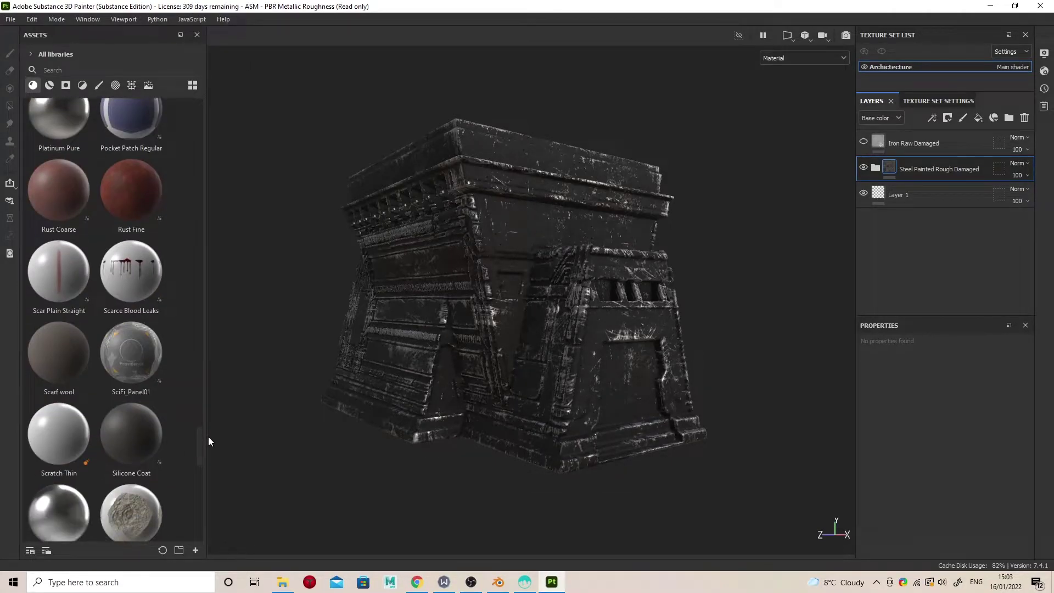
click(863, 168)
mouse_move(131, 351)
mouse_down()
mouse_move(509, 298)
mouse_move(549, 306)
mouse_up()
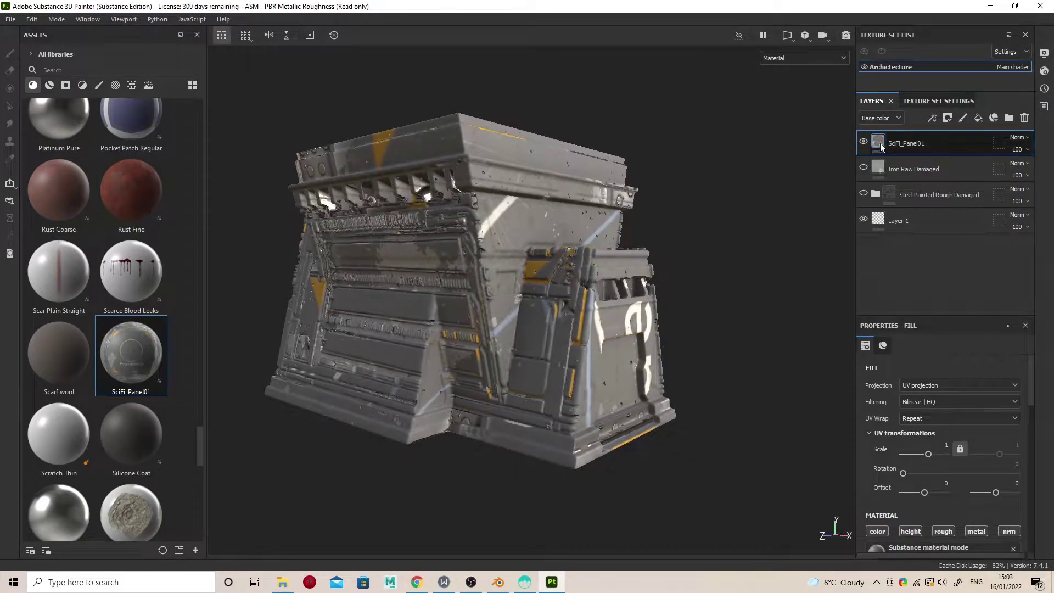
click(926, 385)
click(921, 416)
- Clear the Text_Input of the SciFi_Panel01 material, look over its other parameters, and delete that layer
alt+drag(751, 377, 718, 358)
scroll(927, 505, down, 4)
scroll(924, 504, down, 8)
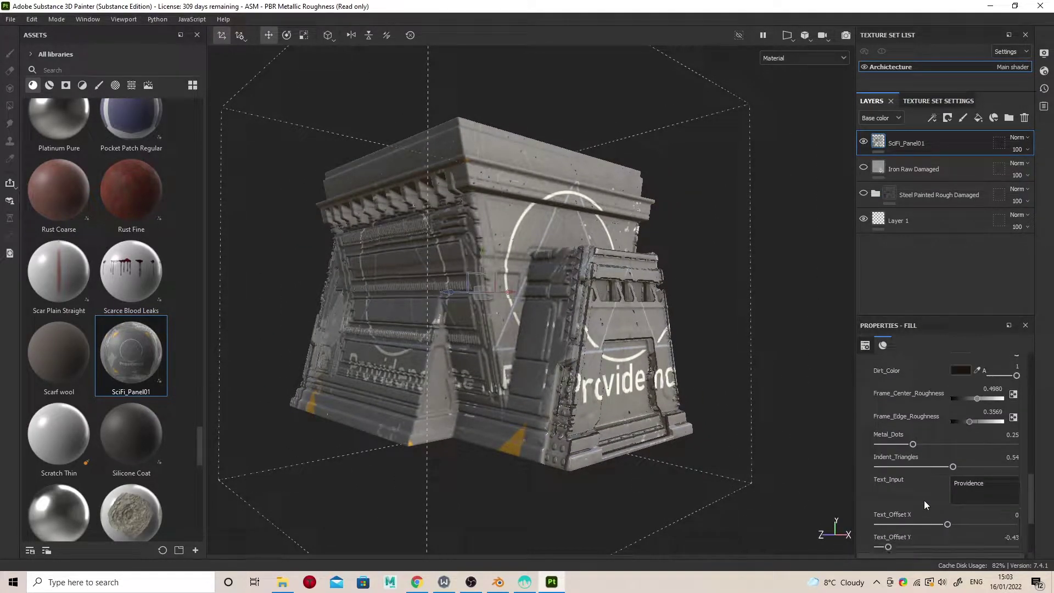
double_click(952, 483)
key(BackSpace)
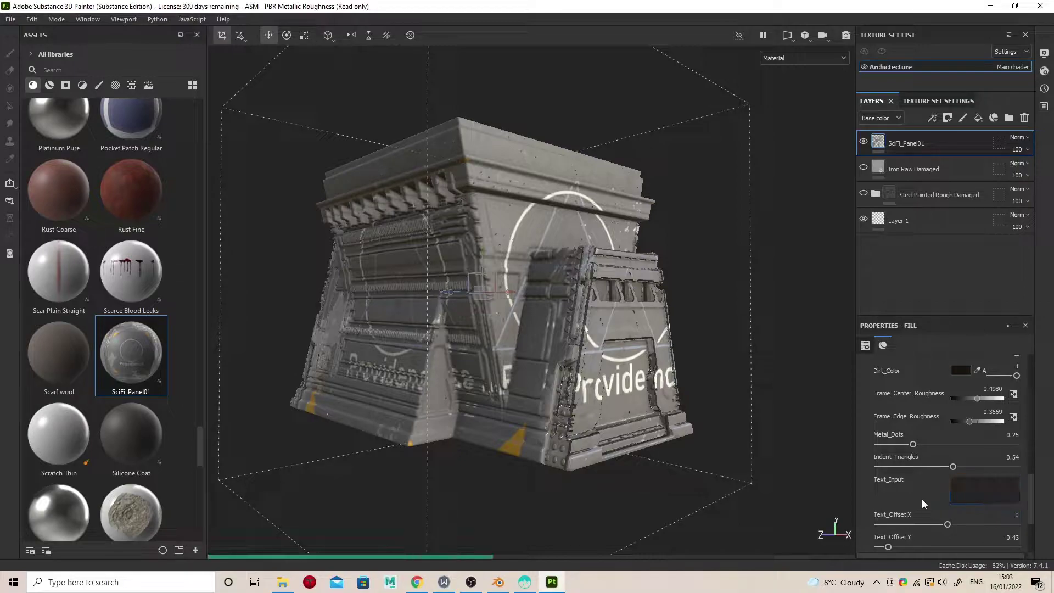
scroll(921, 499, down, 4)
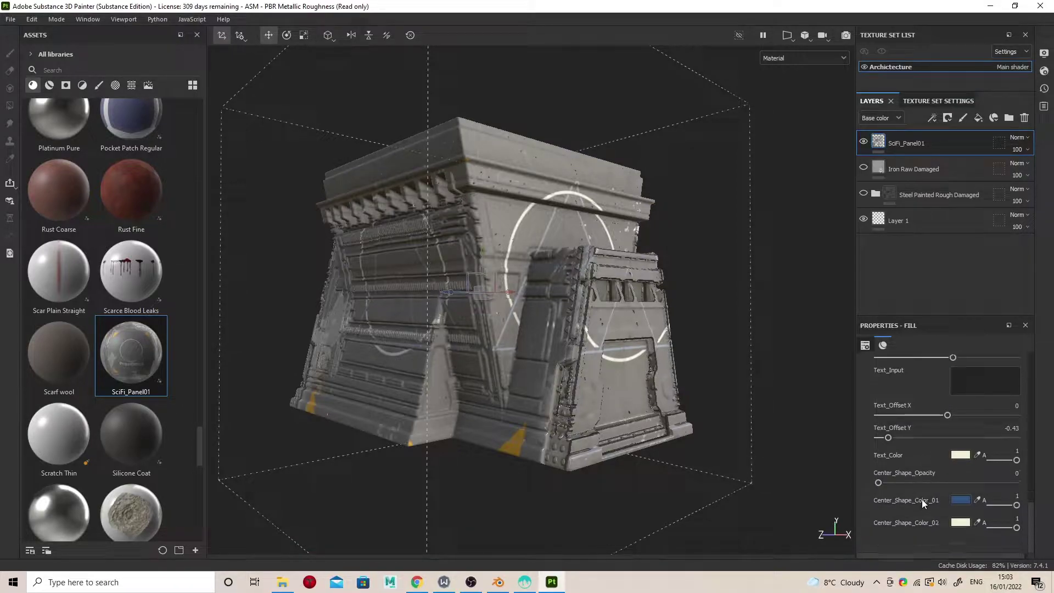
scroll(924, 513, up, 5)
scroll(924, 513, up, 5)
scroll(922, 432, down, 3)
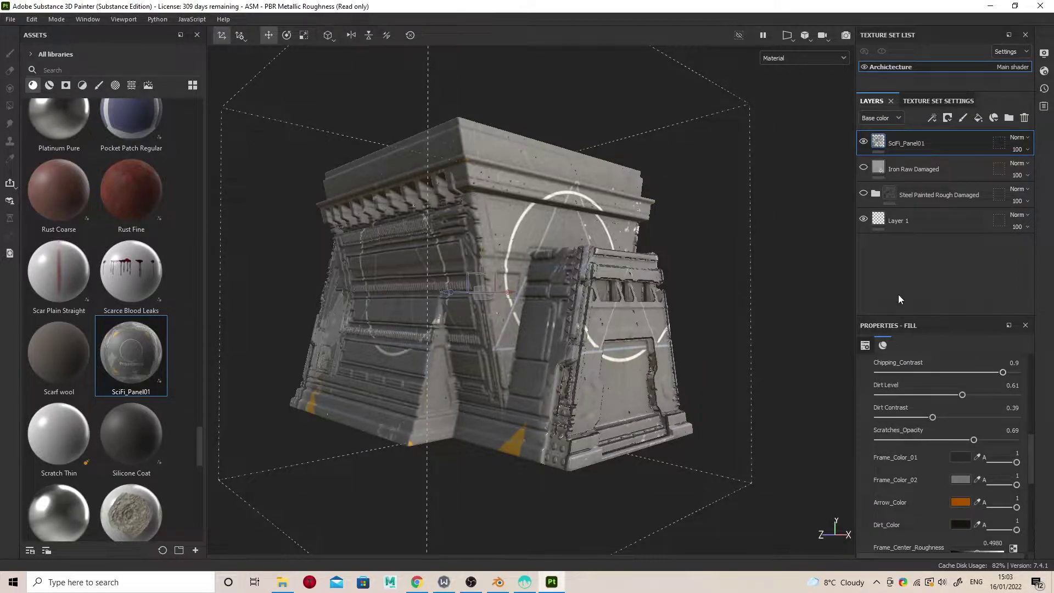
click(1024, 118)
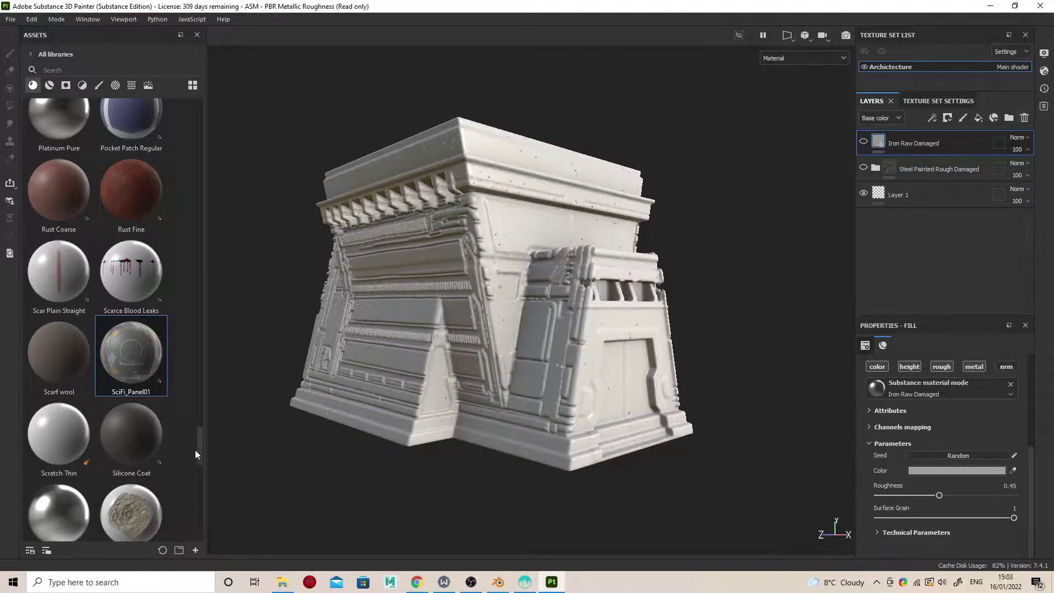
- Show and expand the Steel Painted Rough Damaged group, and compare the building with and without its Metallic Paint layer
drag(201, 447, 854, 190)
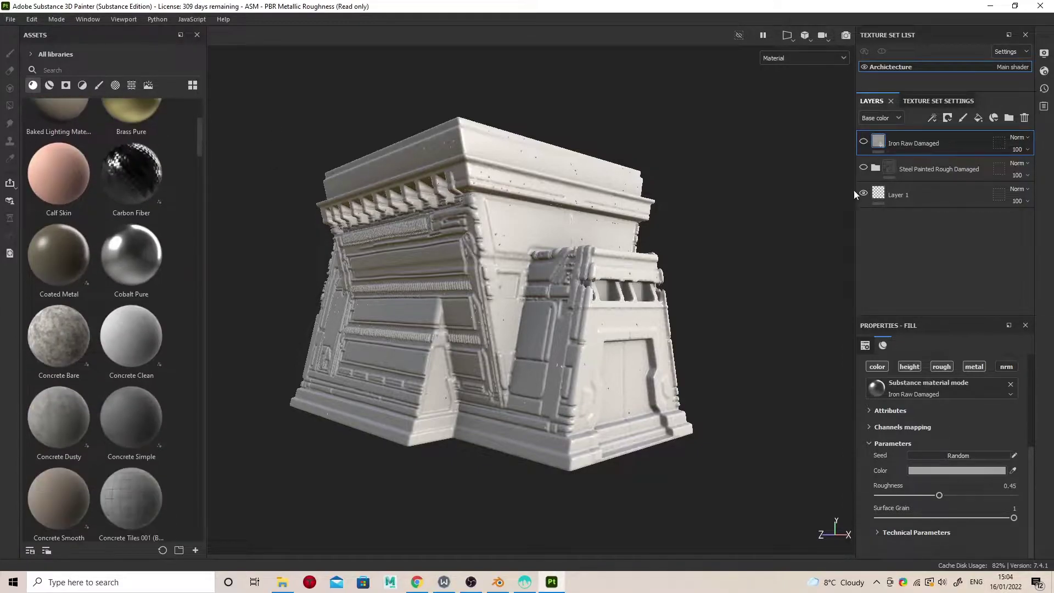
click(863, 168)
click(876, 168)
click(864, 194)
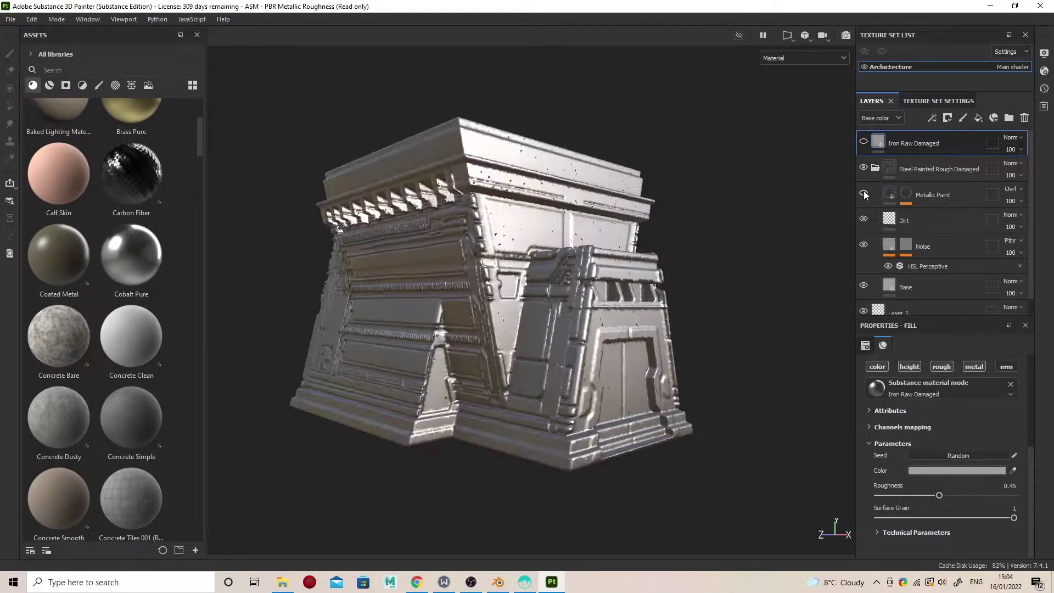
click(864, 194)
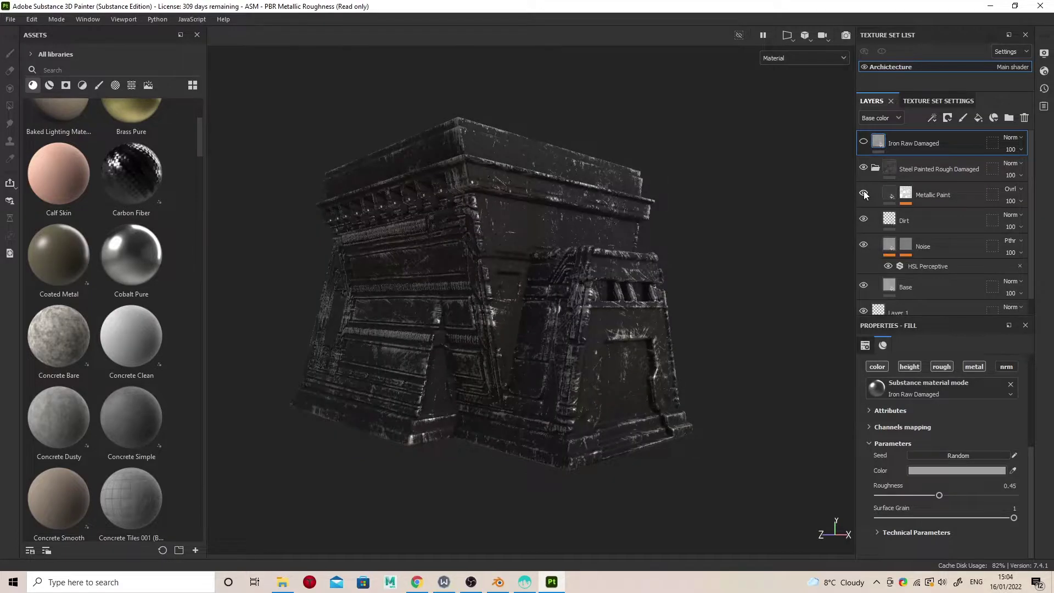
- In the Mask Editor of the Metallic Paint layer's mask, set Global Balance to 0.64 and Texture Opacity to 0.3
click(906, 195)
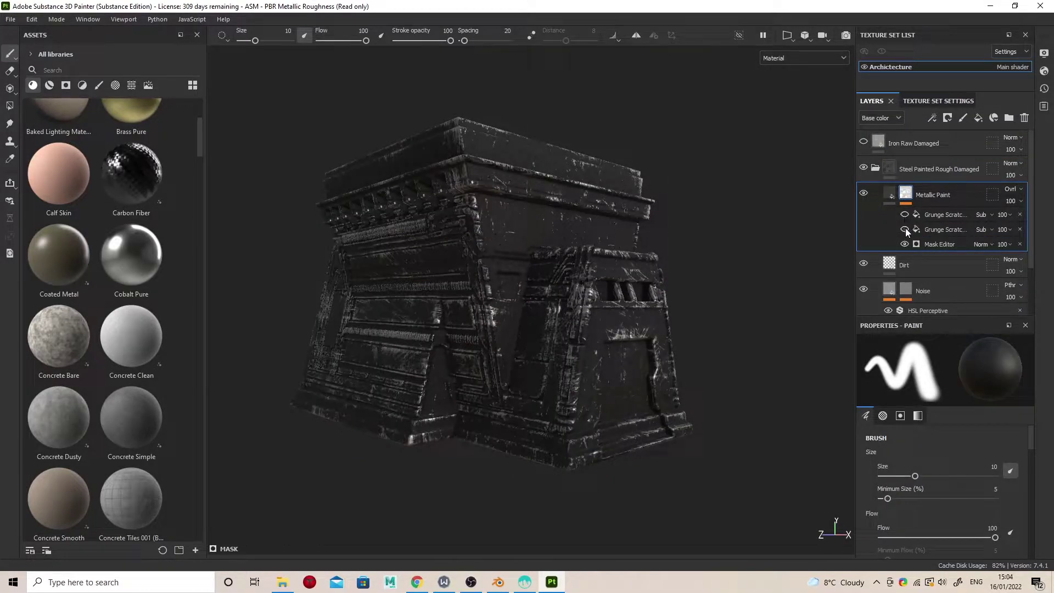
click(904, 230)
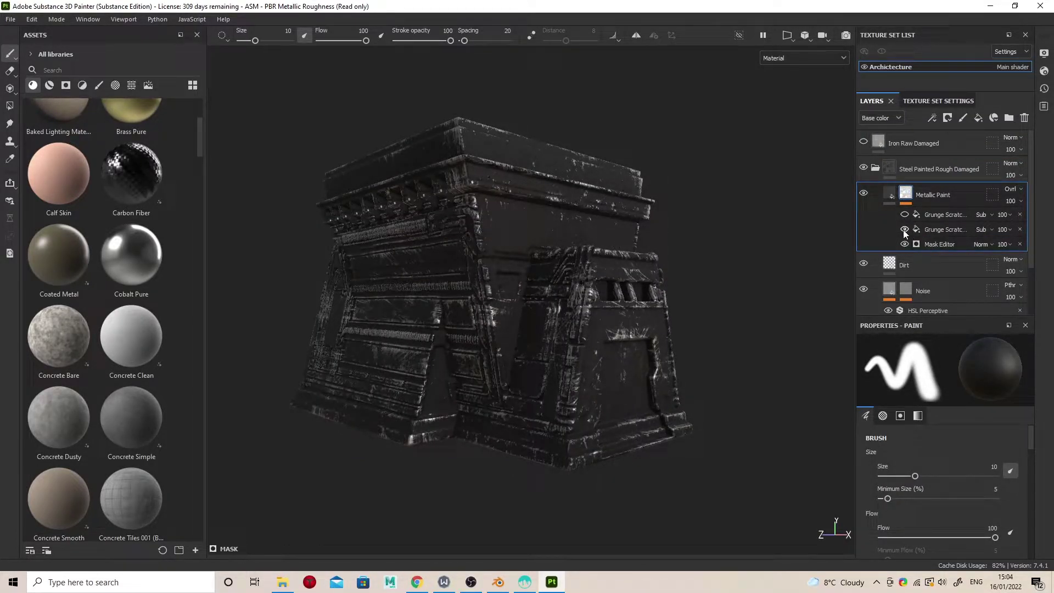
click(935, 245)
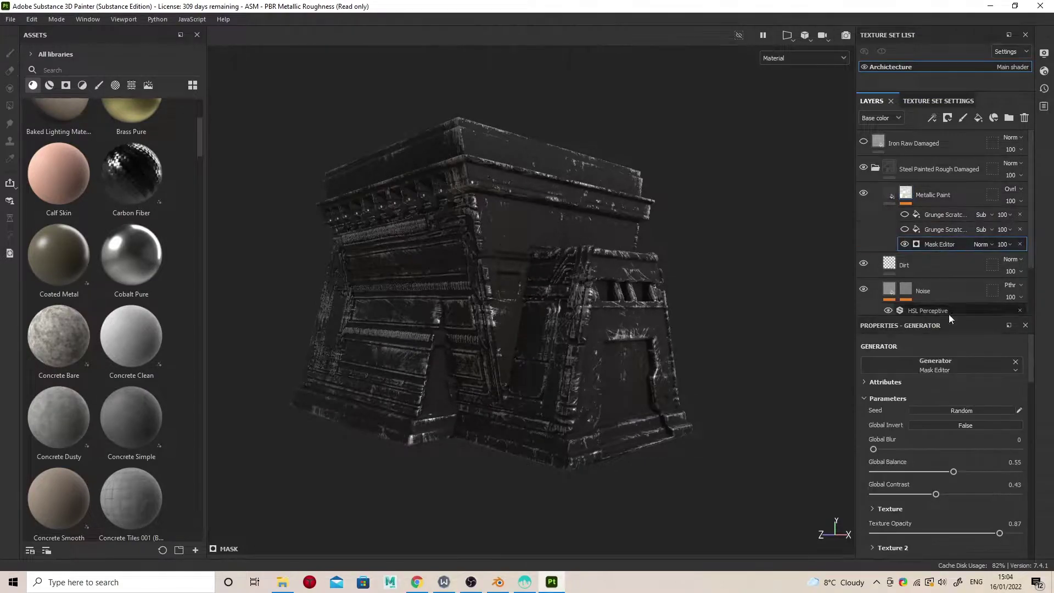
mouse_move(954, 472)
mouse_down()
mouse_move(922, 471)
mouse_move(966, 471)
mouse_up()
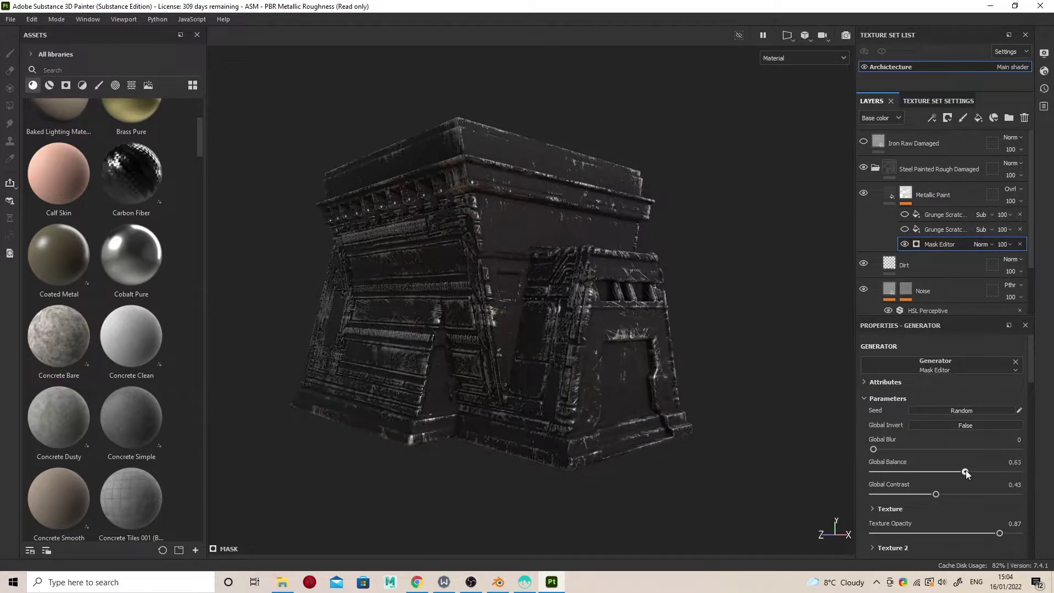
scroll(949, 464, down, 3)
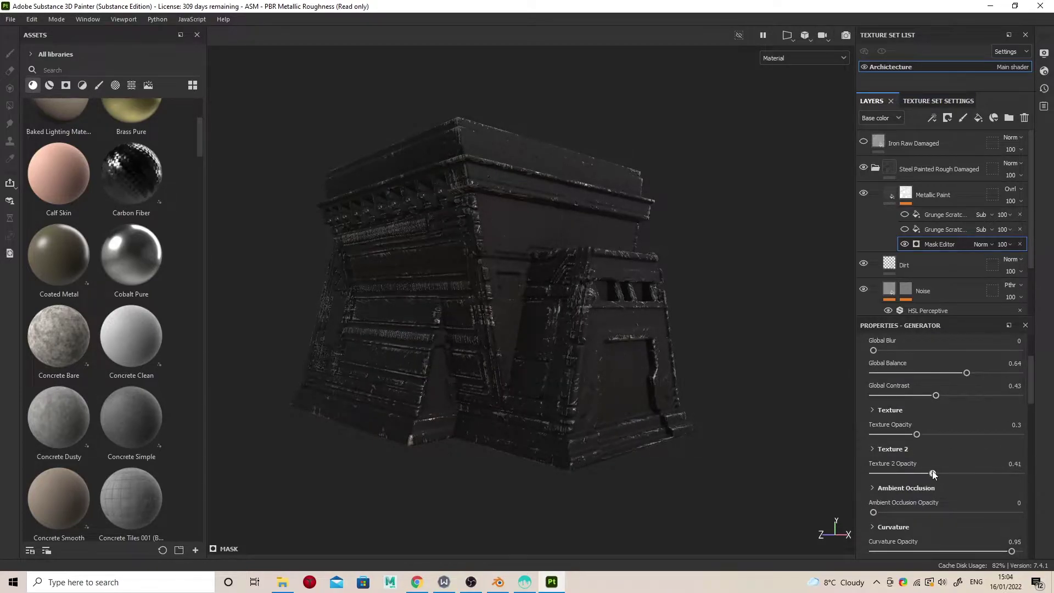
- Set the Metallic Paint mask editor's global balance to 0.6, global contrast to 0.63, texture opacity to 0.35 and texture 2 opacity to 0.3
drag(911, 471, 920, 472)
drag(896, 435, 915, 435)
drag(966, 372, 964, 396)
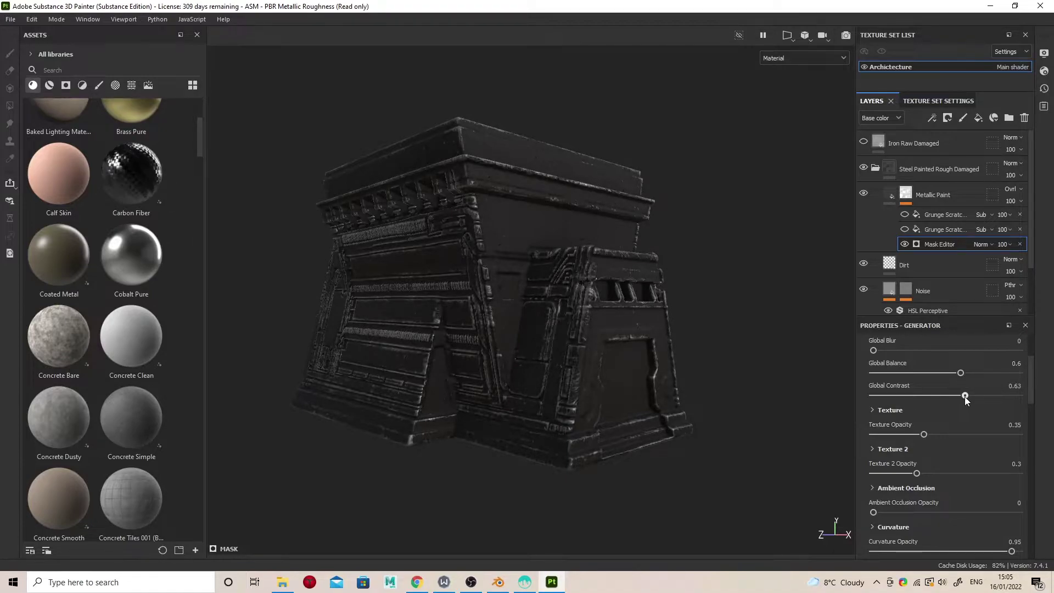
alt+drag(828, 391, 571, 354)
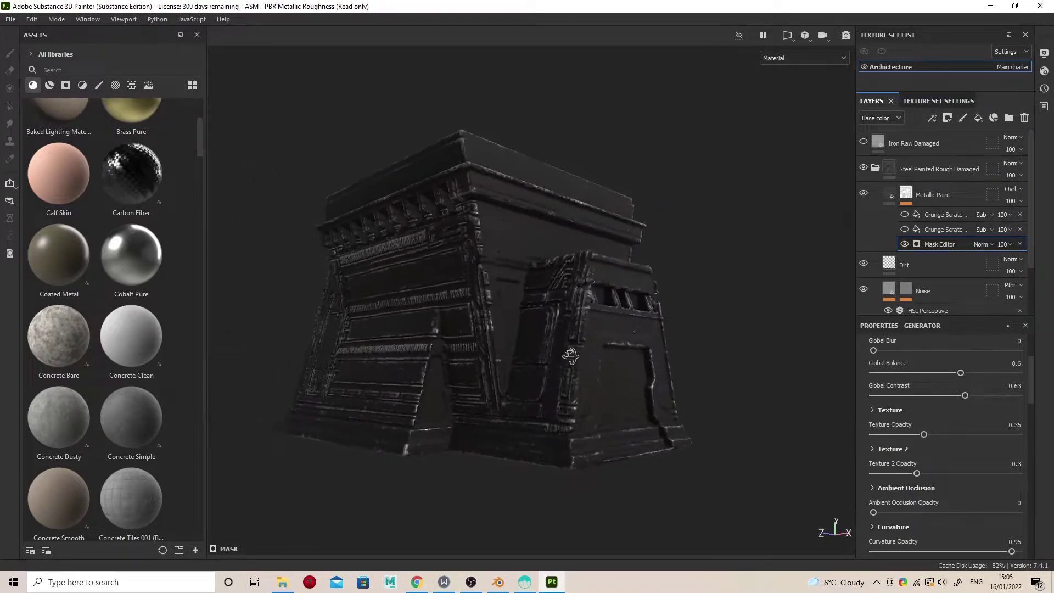
- Examine the mask editor's remaining texture and grunge parameters and inspect the edge wear on the building from other angles
scroll(921, 418, down, 12)
scroll(921, 417, down, 3)
scroll(920, 416, up, 12)
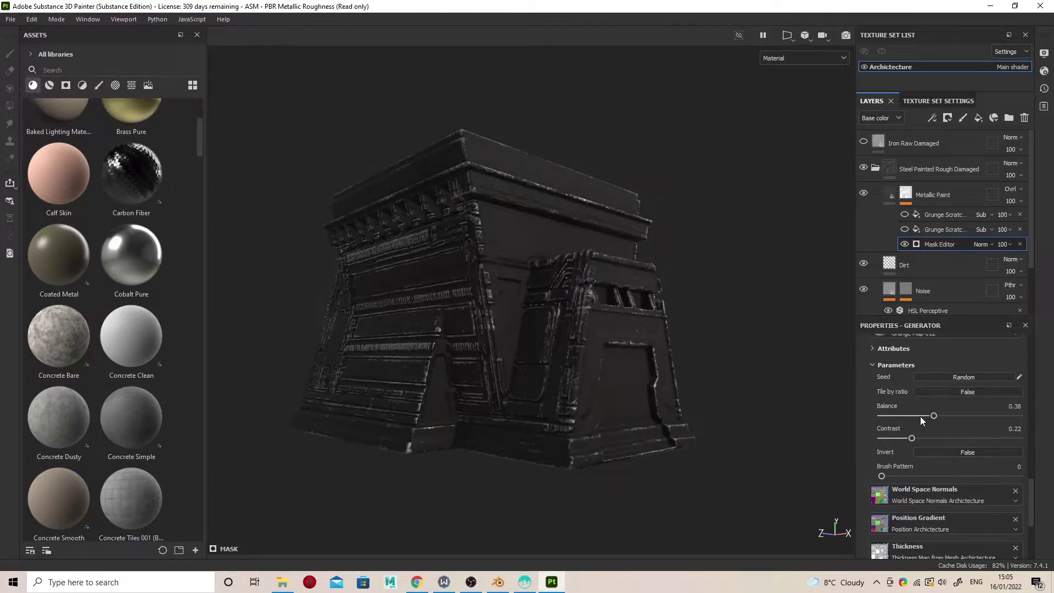
click(879, 378)
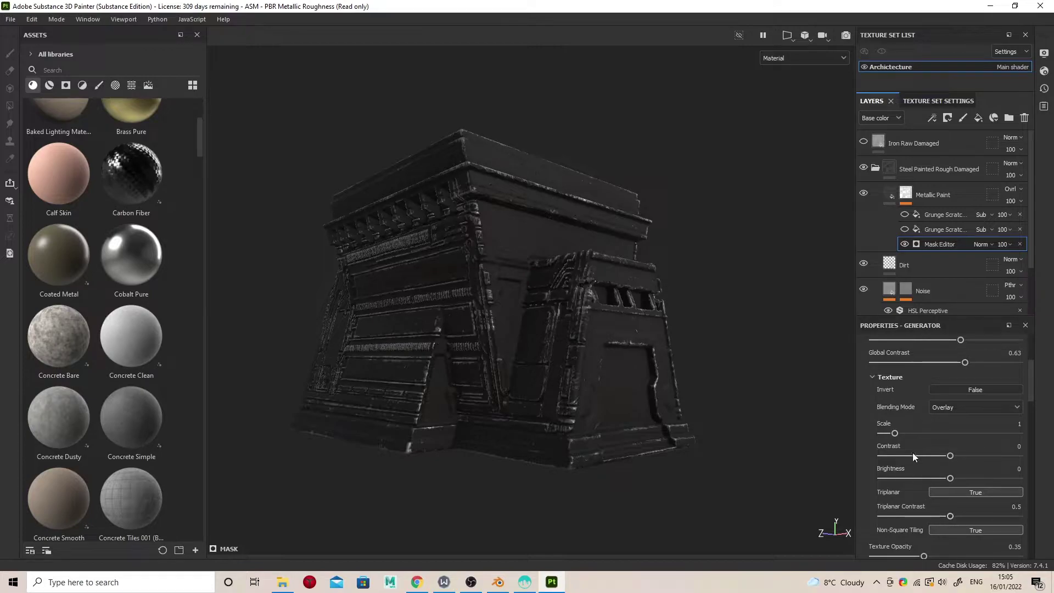
click(874, 378)
click(873, 416)
click(882, 415)
alt+drag(760, 281, 736, 270)
mouse_move(736, 271)
shift+right_down()
mouse_move(720, 268)
mouse_move(750, 271)
shift+right_up()
alt+drag(750, 271, 638, 290)
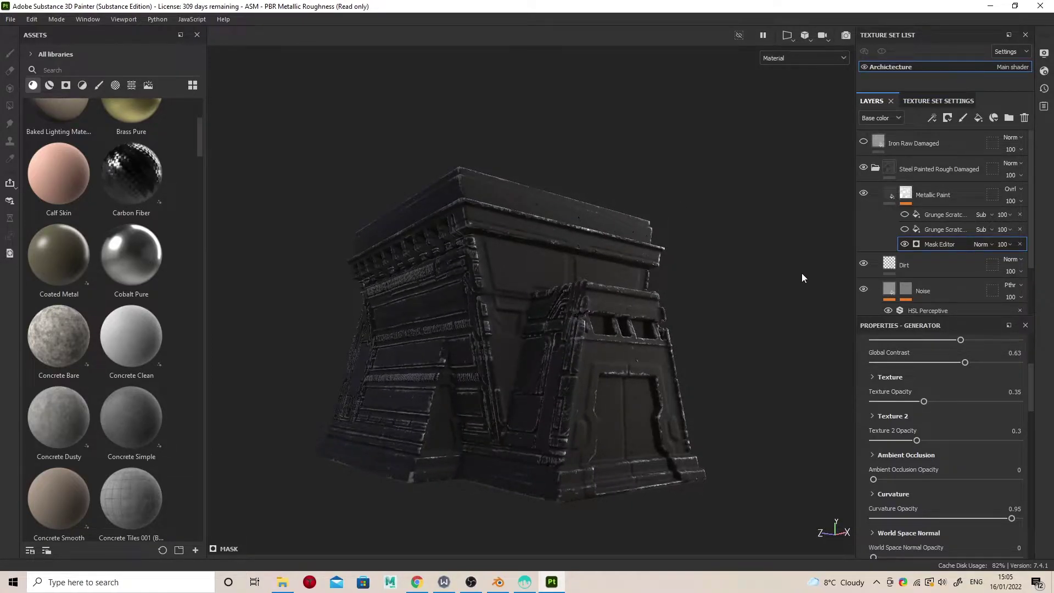
- Add a fill layer above Metallic Paint that affects only roughness, and give it a black mask
scroll(1032, 402, up, 5)
click(891, 192)
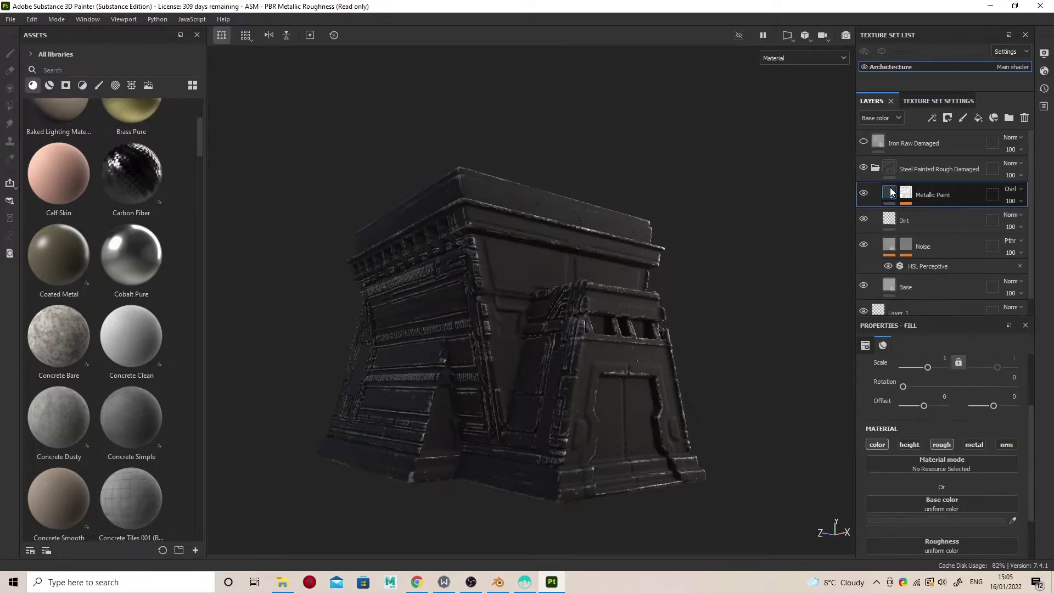
scroll(953, 405, down, 2)
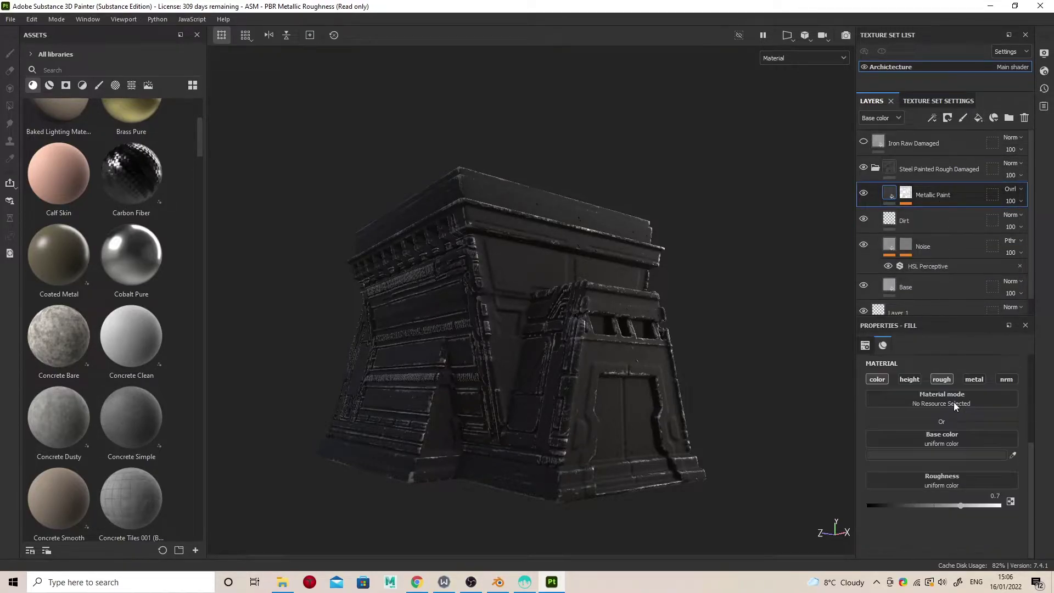
scroll(951, 394, up, 2)
click(979, 119)
click(942, 444)
click(947, 117)
click(961, 143)
- Add a fill to the new layer's mask using the Grunge Leaks texture with tri-planar projection
click(932, 117)
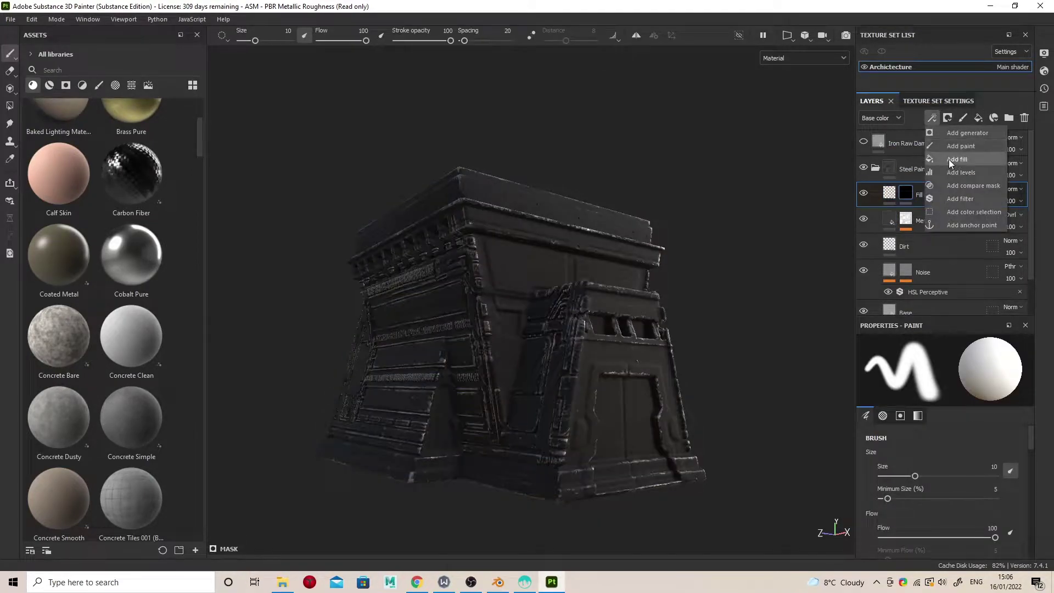
click(949, 159)
click(974, 452)
text(grunge)
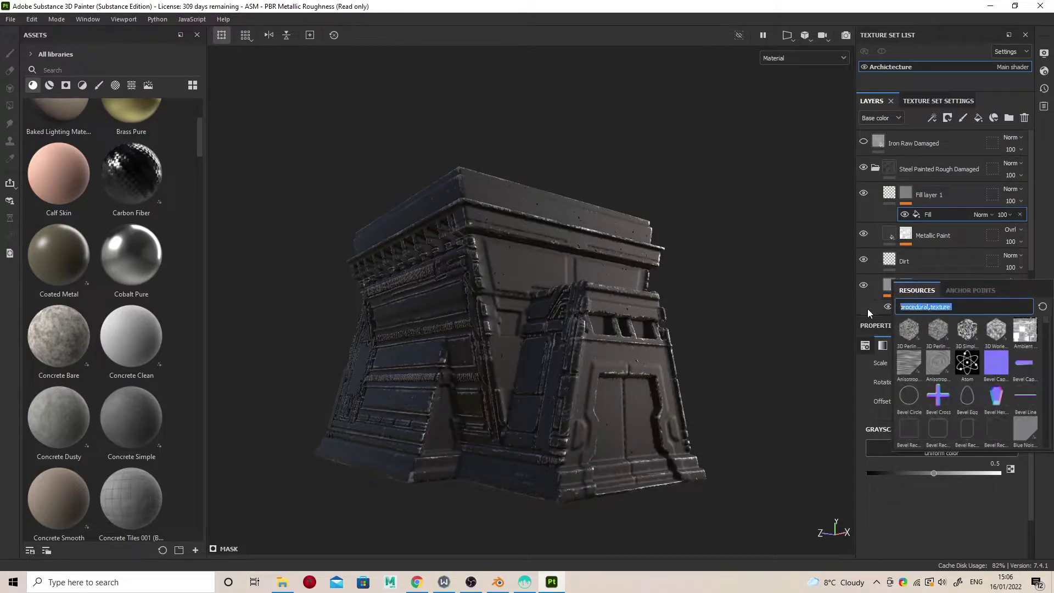
scroll(993, 415, down, 3)
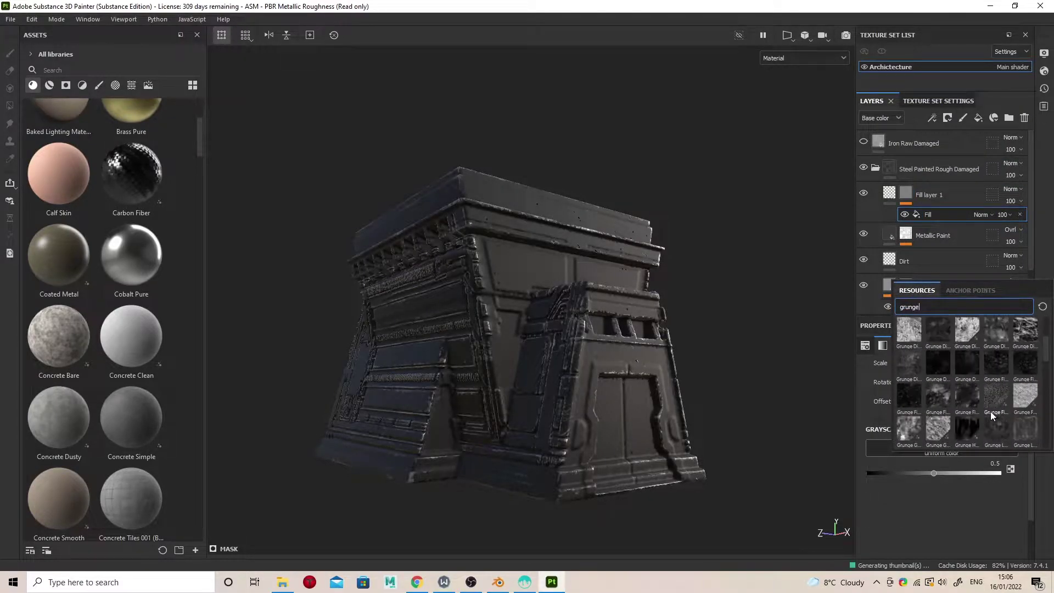
scroll(950, 401, down, 3)
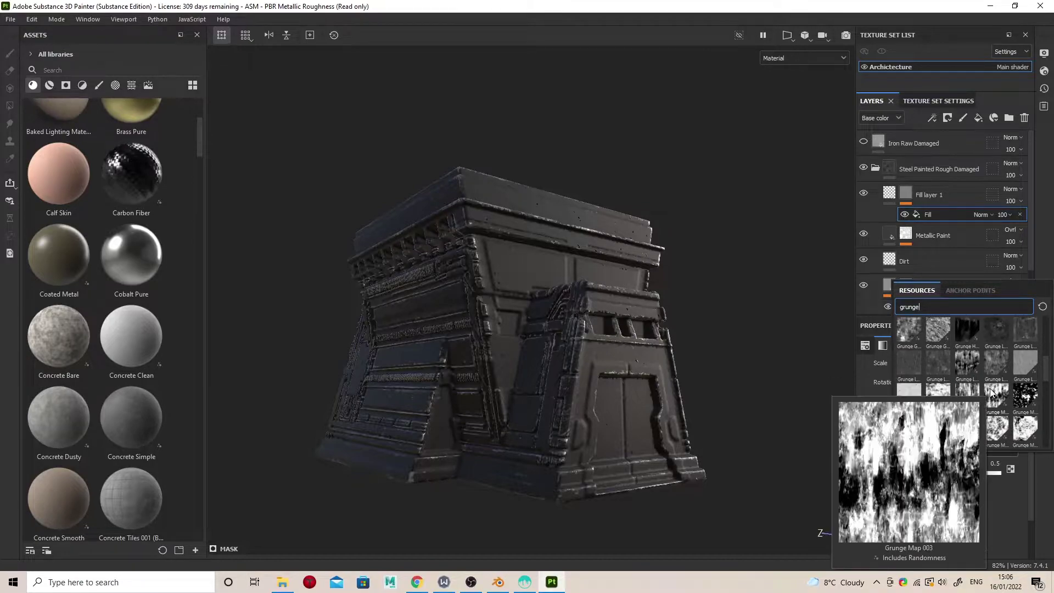
click(967, 368)
scroll(977, 384, up, 2)
click(953, 387)
click(938, 421)
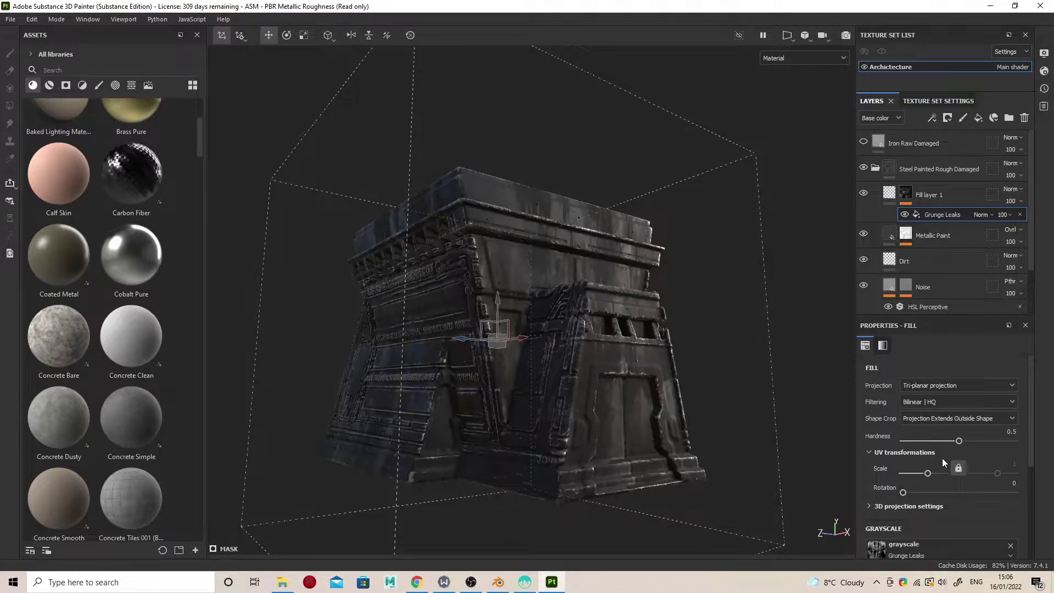
- Set the Grunge Leaks fill's scale to 2 and its balance to 0.6
key(Return)
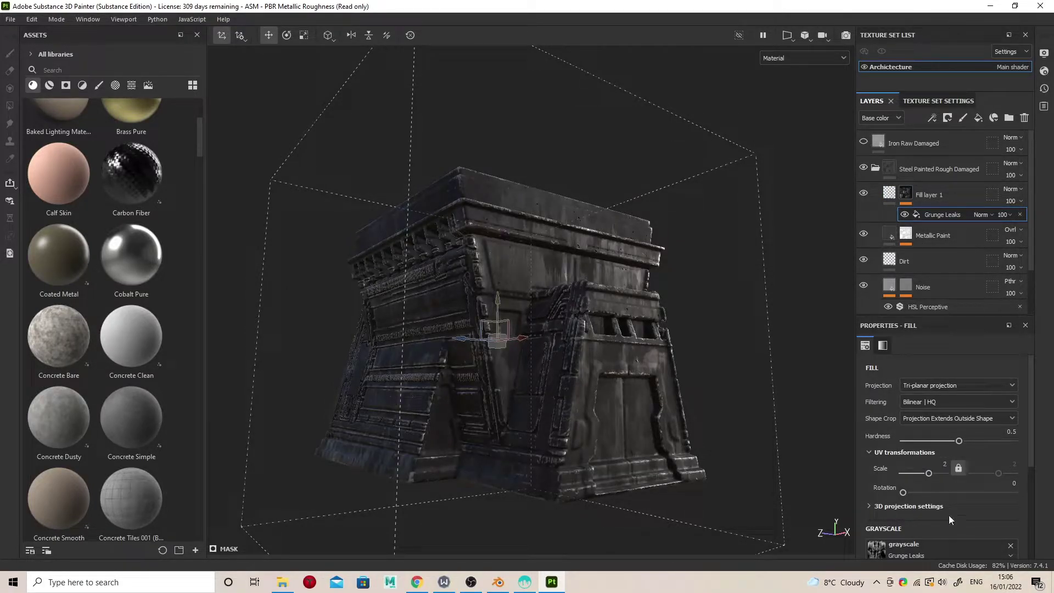
scroll(947, 498, down, 3)
mouse_move(948, 502)
mouse_down()
mouse_move(915, 501)
mouse_move(960, 502)
mouse_up()
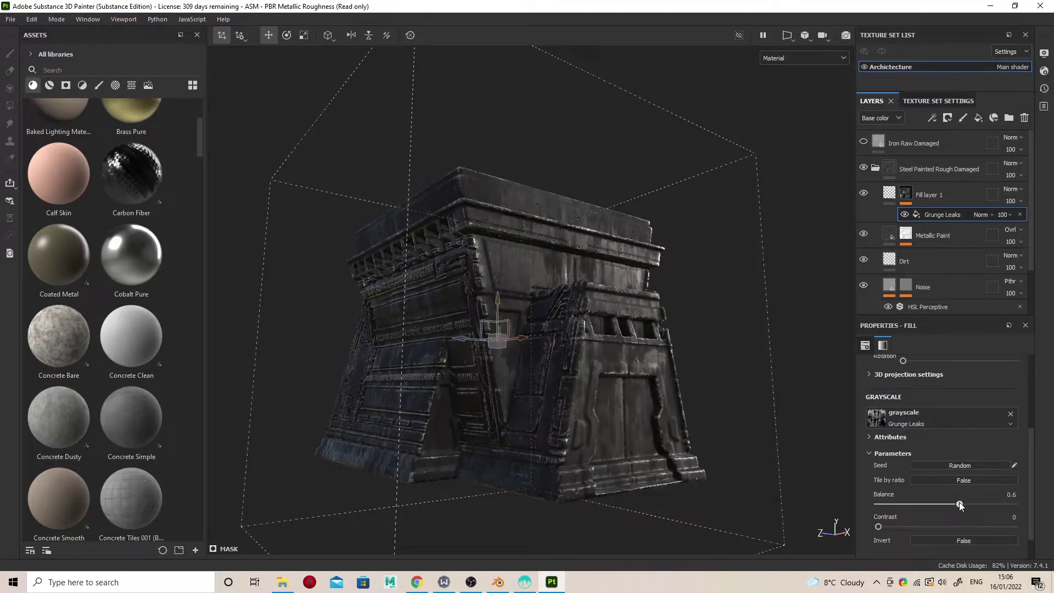
- Set the roughness of Fill layer 1 to 0.4857
click(934, 196)
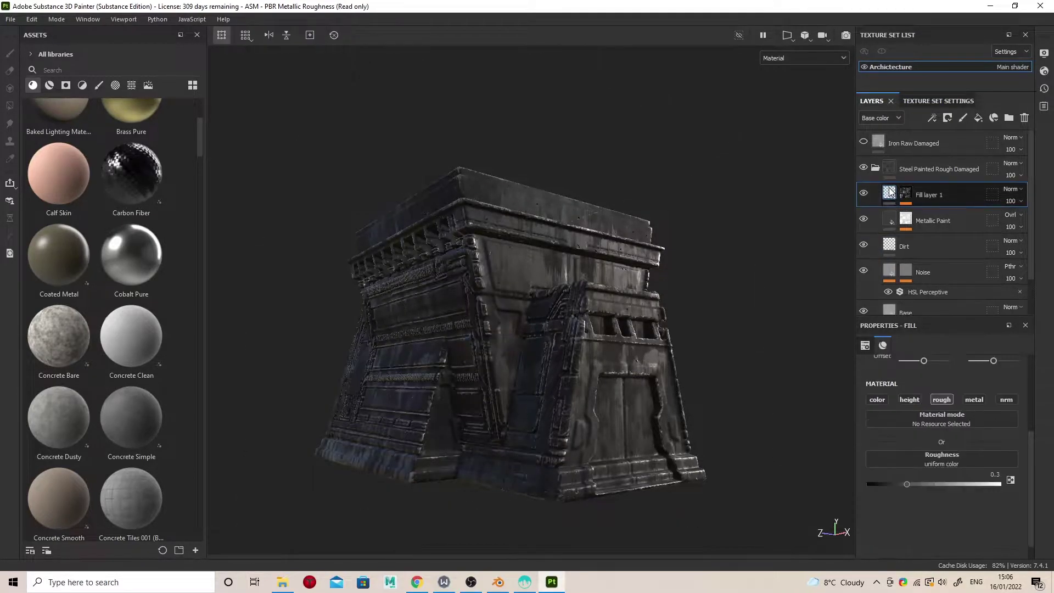
click(927, 485)
drag(927, 486, 934, 486)
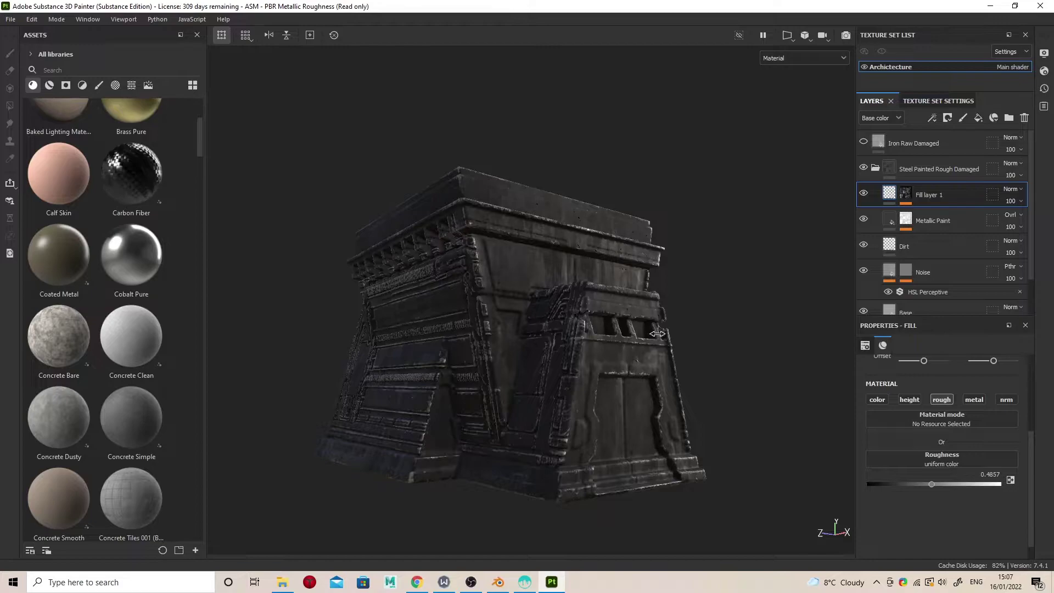
- Switch to an orthographic view facing the building's entrance and show the smart materials in the asset library
alt+drag(665, 345, 621, 307)
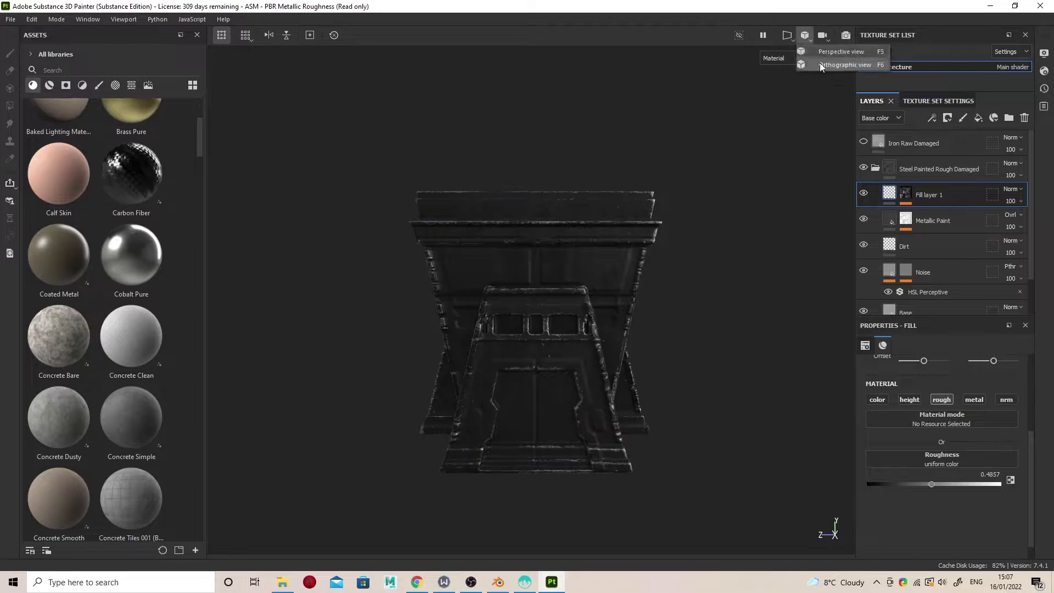
alt+right_drag(697, 255, 629, 278)
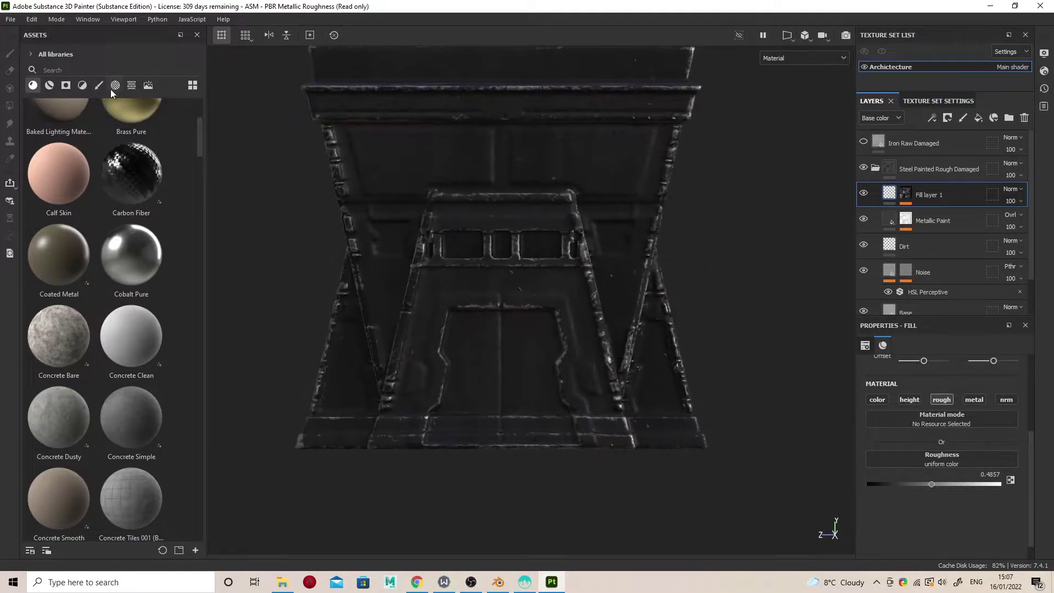
scroll(201, 135, up, 4)
scroll(201, 133, down, 3)
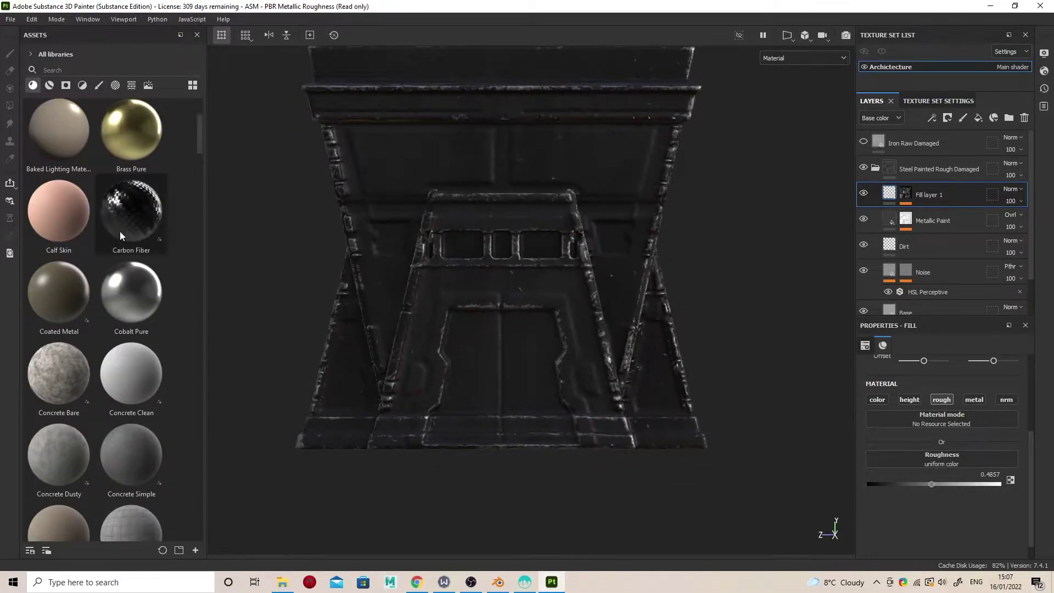
mouse_move(120, 232)
drag(200, 145, 190, 310)
click(49, 85)
- Collapse the Steel Painted Rough Damaged group and delete the Iron Raw Damaged layer
click(876, 168)
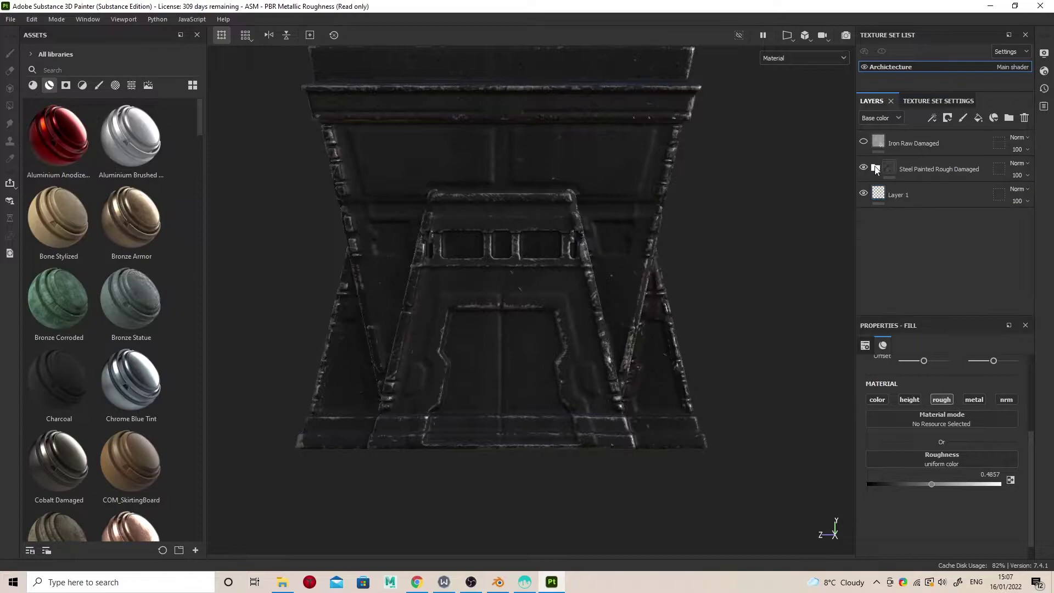
click(1006, 141)
click(1025, 117)
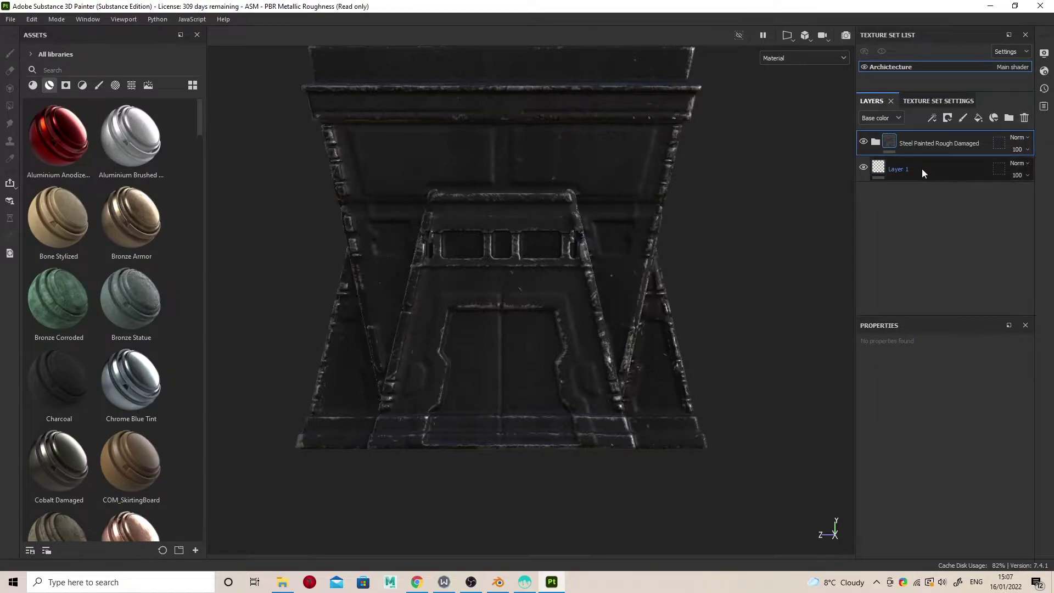
click(947, 118)
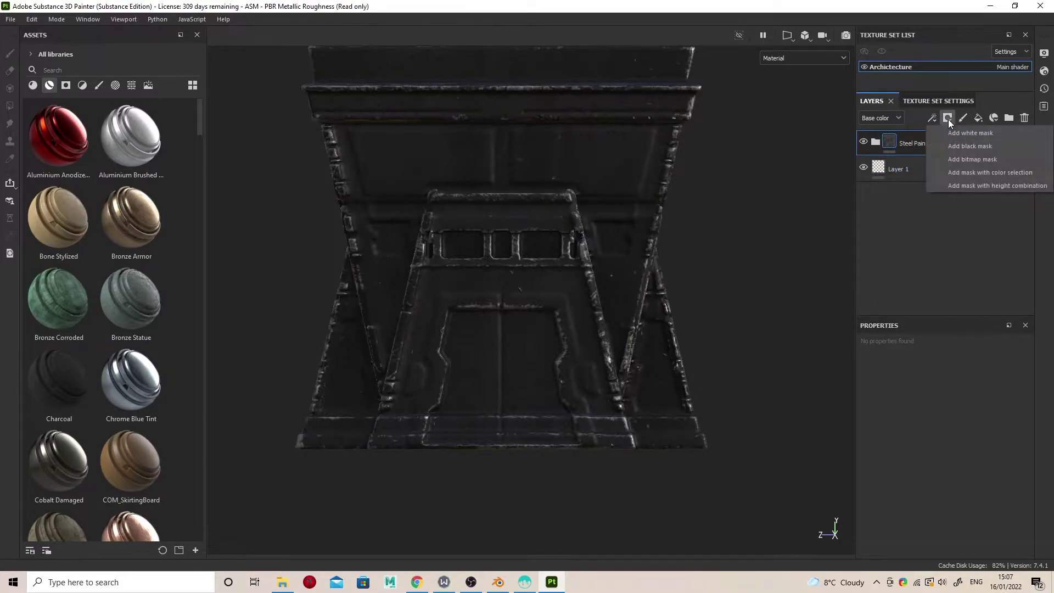
click(460, 115)
- Add the Machinery smart material at the top of the layer stack with a black mask containing a paint effect
drag(199, 126, 203, 344)
drag(131, 267, 900, 144)
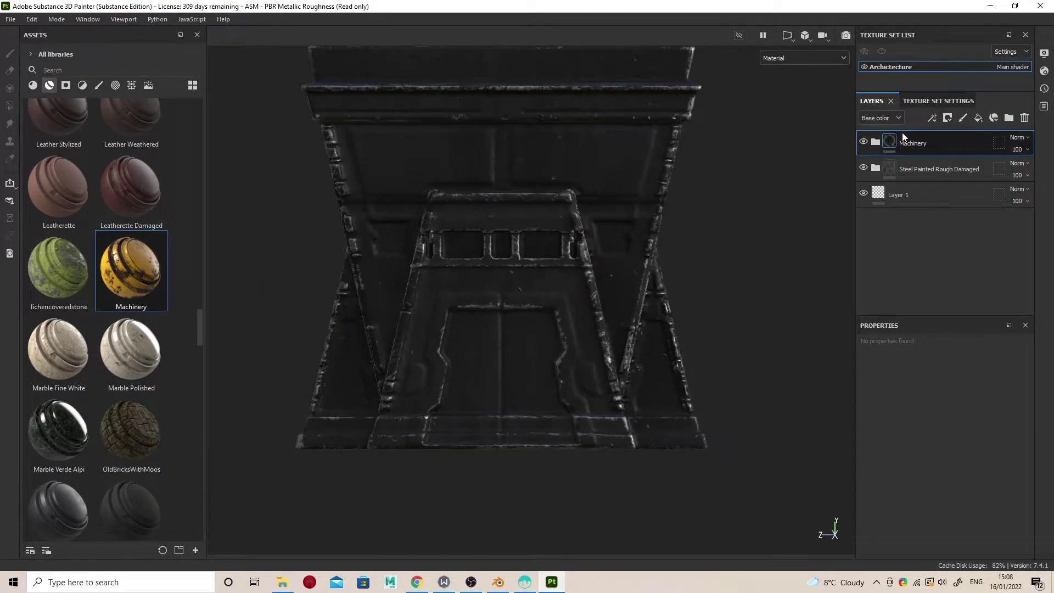
click(947, 118)
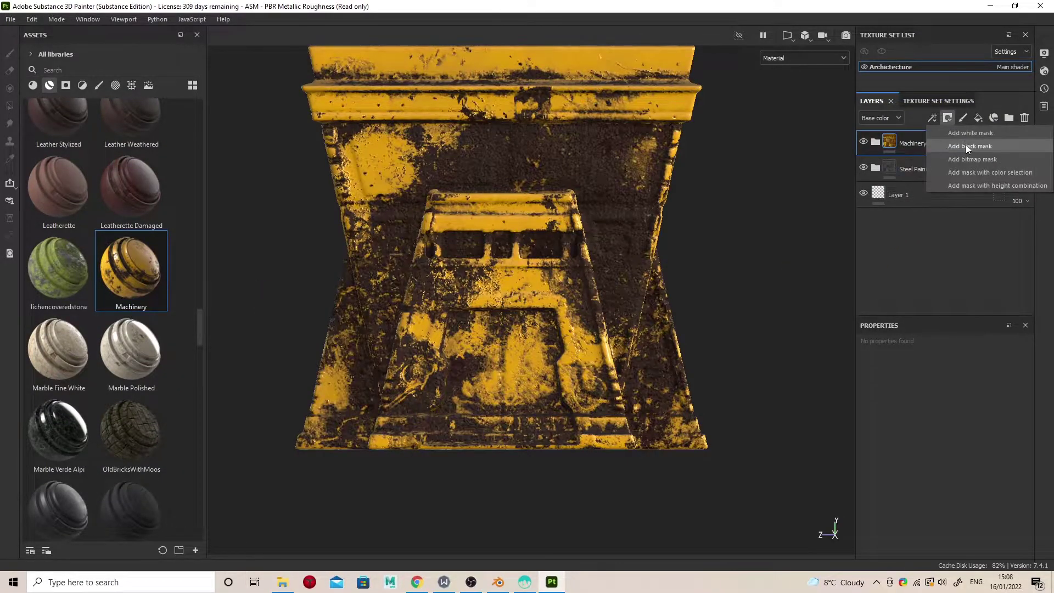
click(966, 144)
click(932, 119)
click(961, 146)
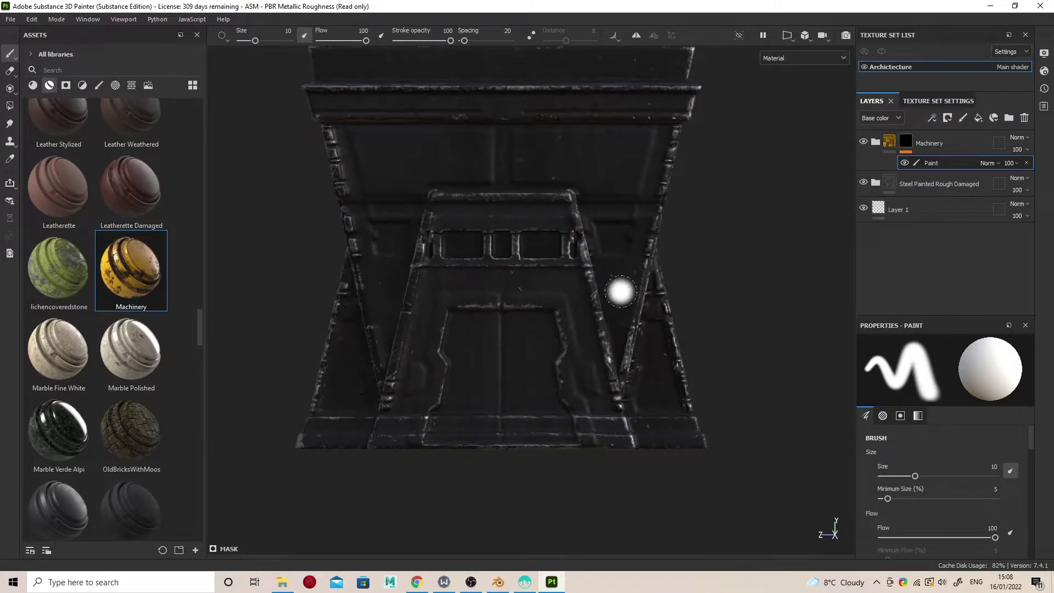
- Choose the Basic Hard brush for painting the Machinery mask
click(97, 85)
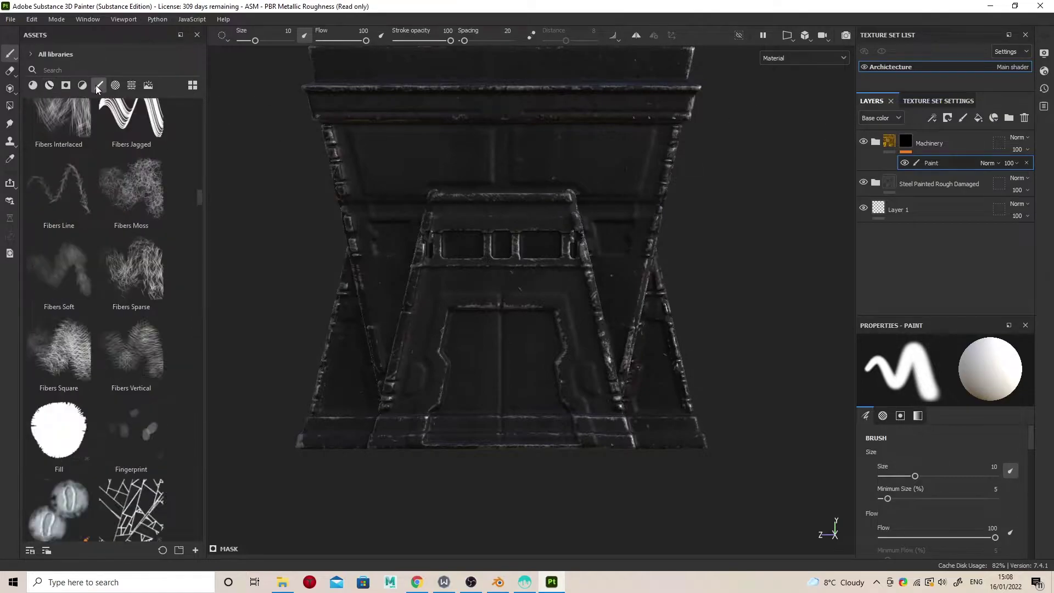
drag(201, 202, 201, 104)
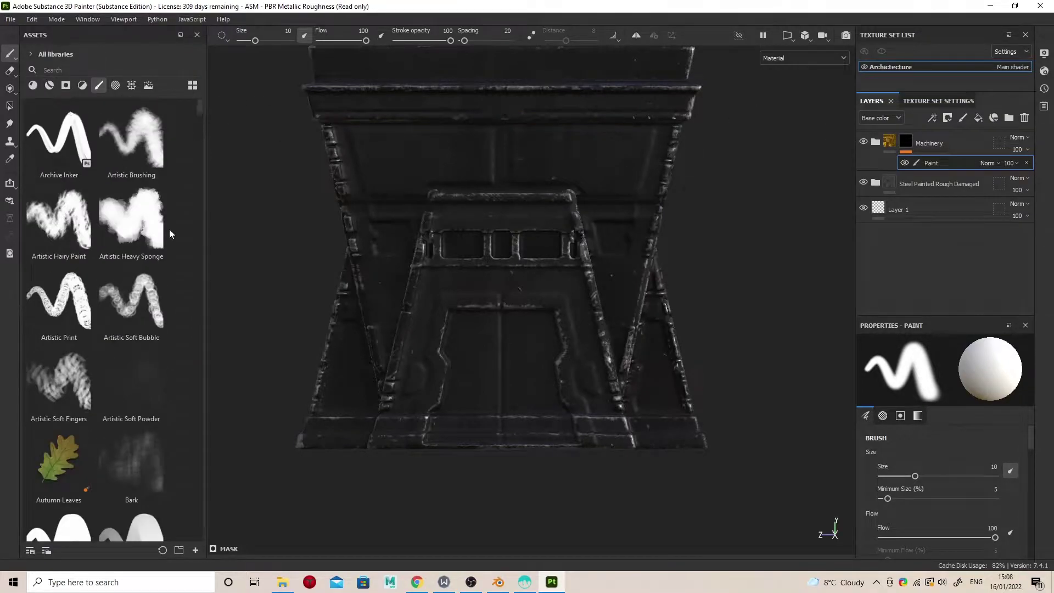
scroll(169, 230, down, 3)
click(82, 308)
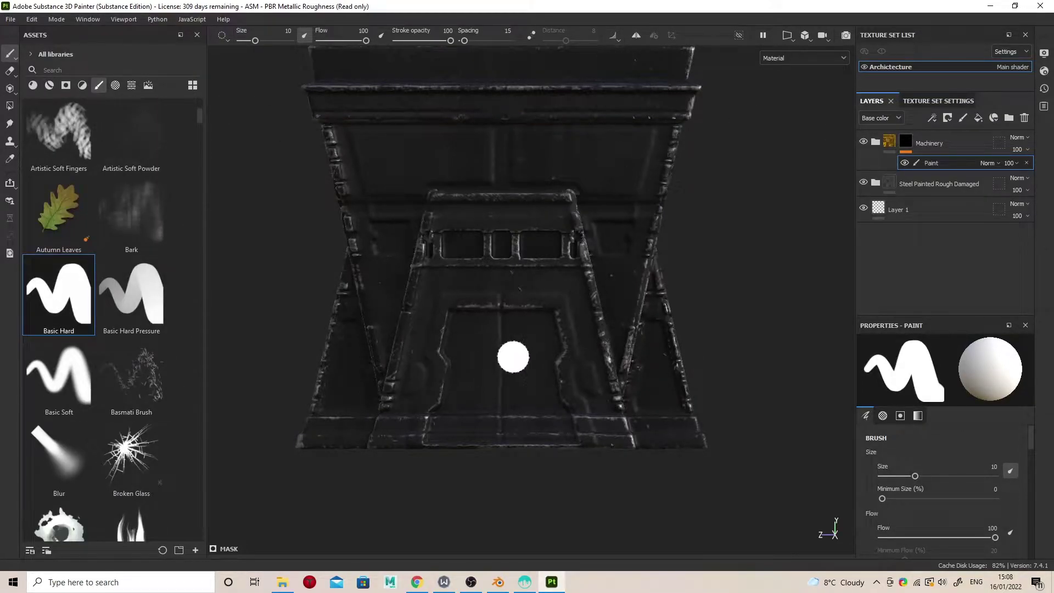
- Paint the Machinery mask over the entrance door, outlining its edge at brush size 2.83 and filling the interior at size 8.2
alt+drag(513, 357, 529, 371)
alt+right_drag(529, 371, 539, 386)
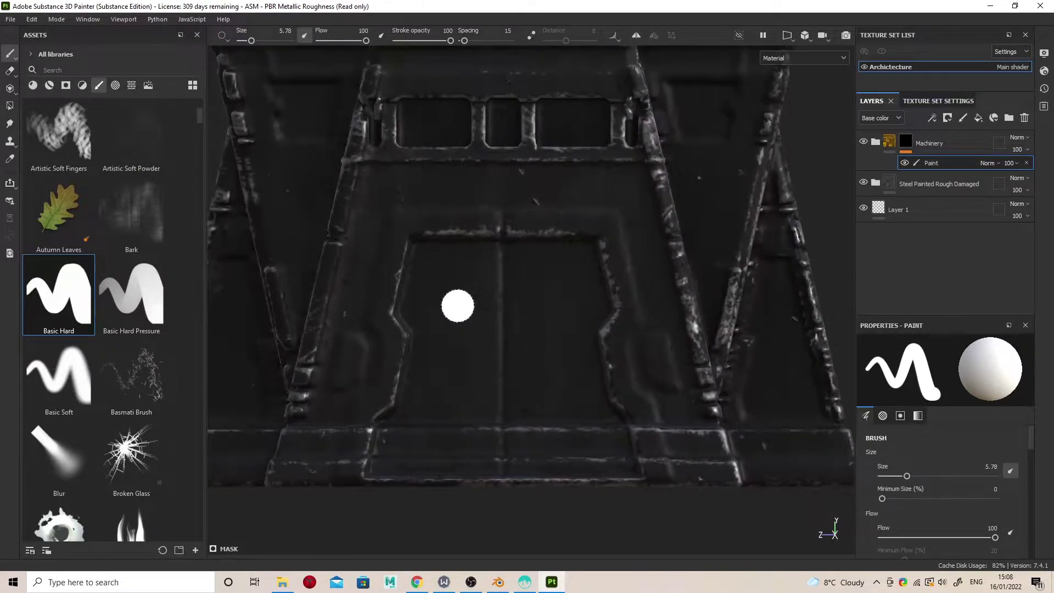
key(bracketleft)
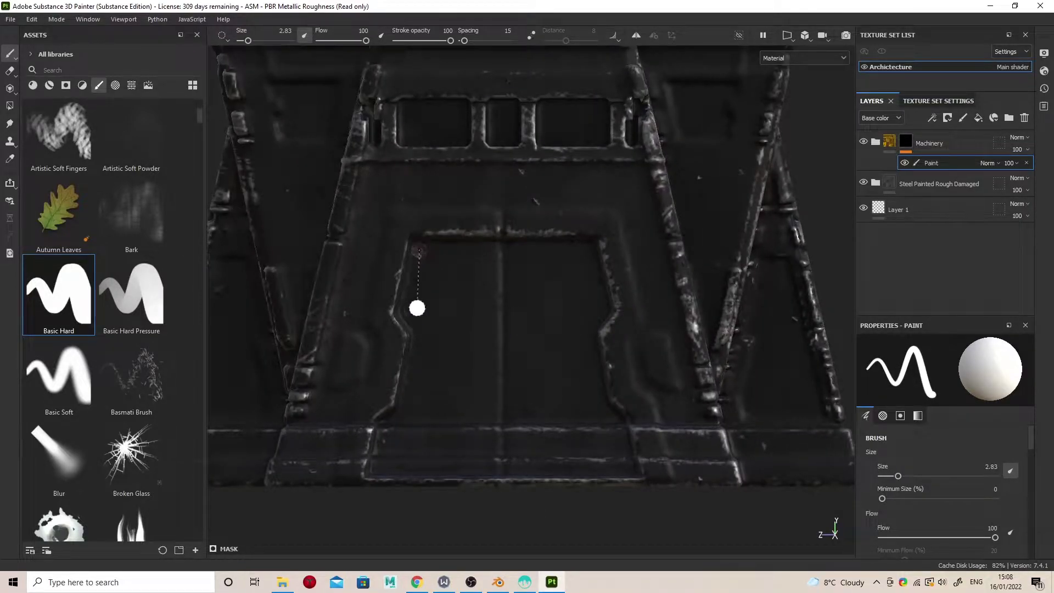
shift+click(407, 313)
shift+click(405, 412)
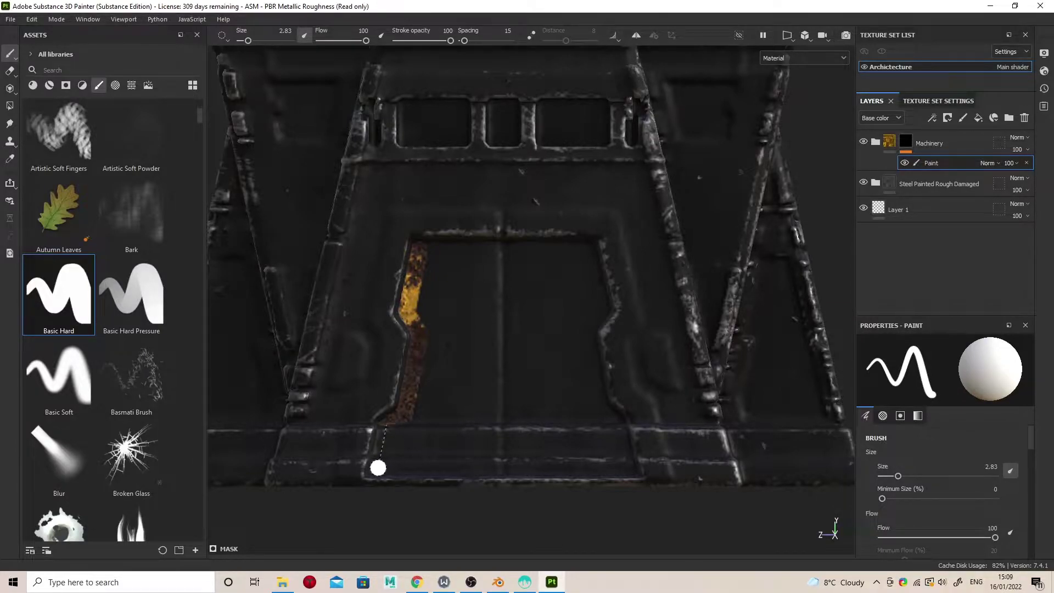
shift+click(628, 469)
shift+click(616, 424)
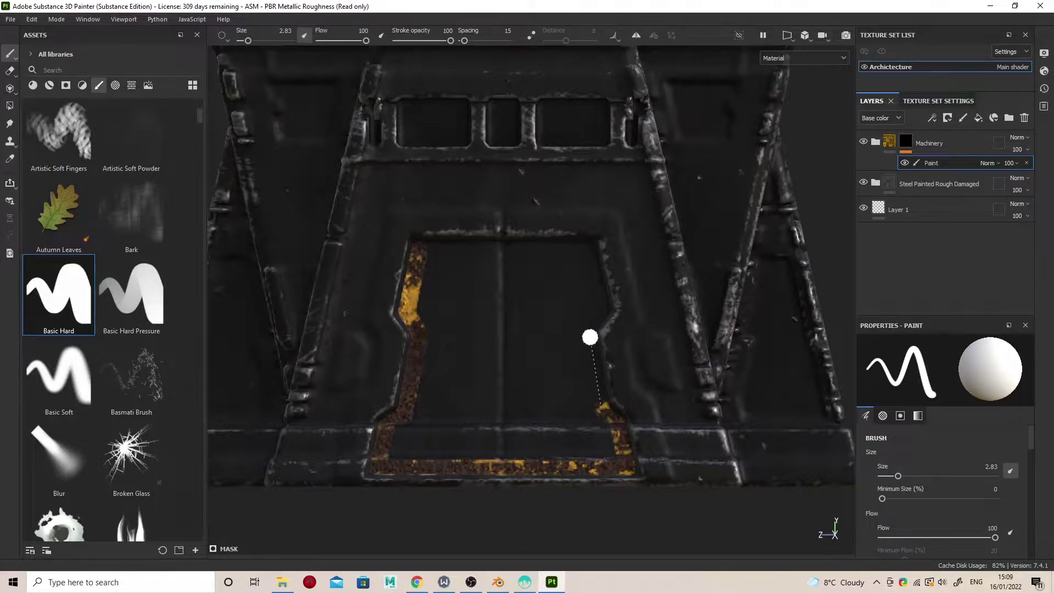
shift+click(588, 333)
shift+click(585, 251)
shift+click(420, 245)
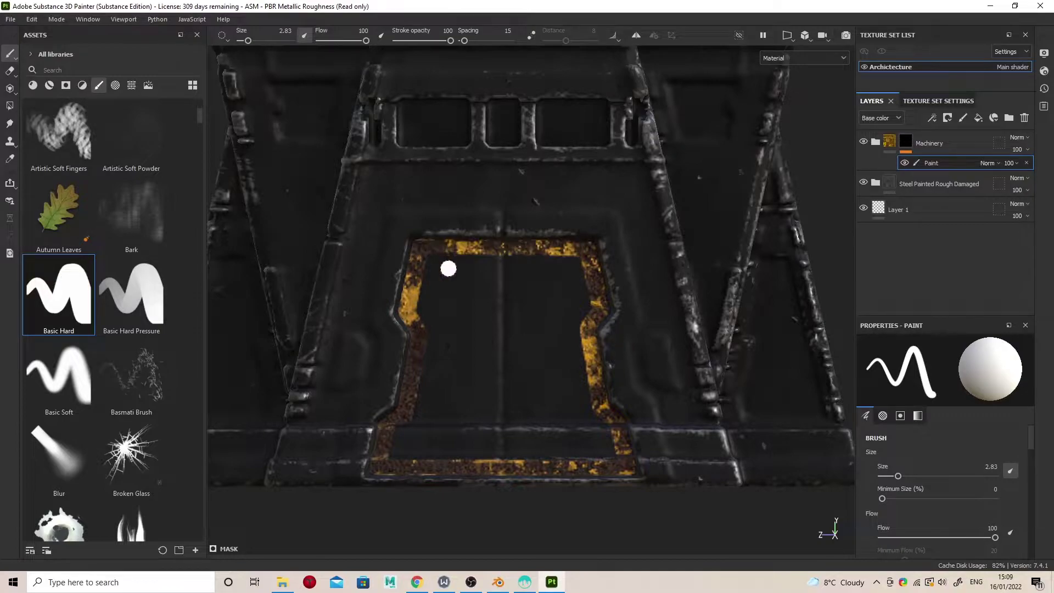
ctrl+right_drag(462, 347, 478, 346)
mouse_move(442, 422)
mouse_down()
mouse_move(434, 296)
mouse_move(510, 272)
mouse_move(556, 273)
mouse_move(508, 307)
mouse_move(456, 433)
mouse_move(398, 442)
mouse_move(537, 450)
mouse_move(519, 352)
mouse_move(577, 396)
mouse_move(601, 440)
mouse_move(584, 447)
mouse_up()
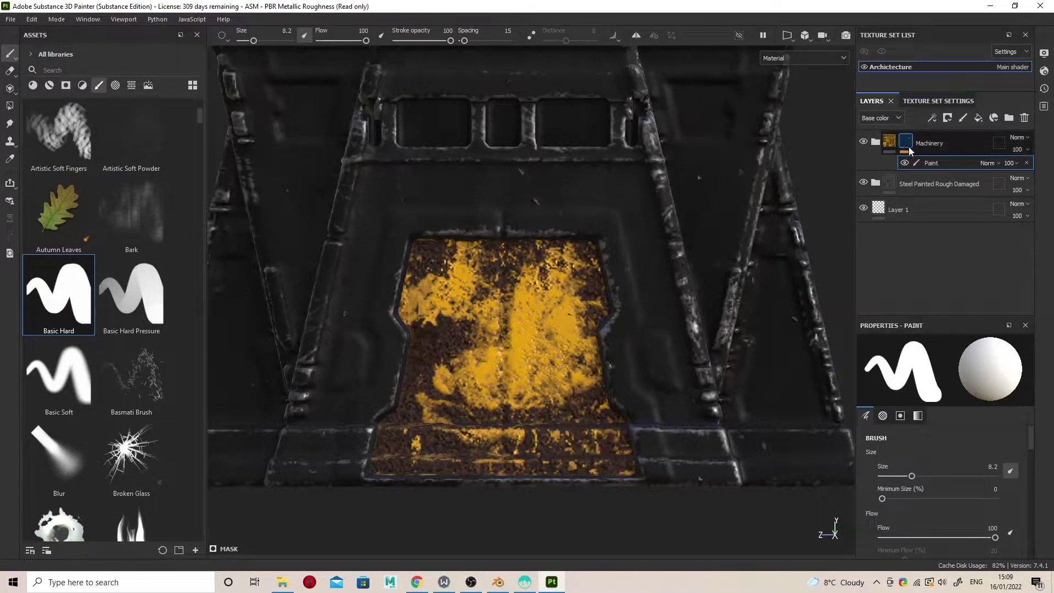
- Expand the Machinery group and hide its Rust, Dust and Dirt layers so that only Metal Base shows on the door
click(890, 144)
click(876, 142)
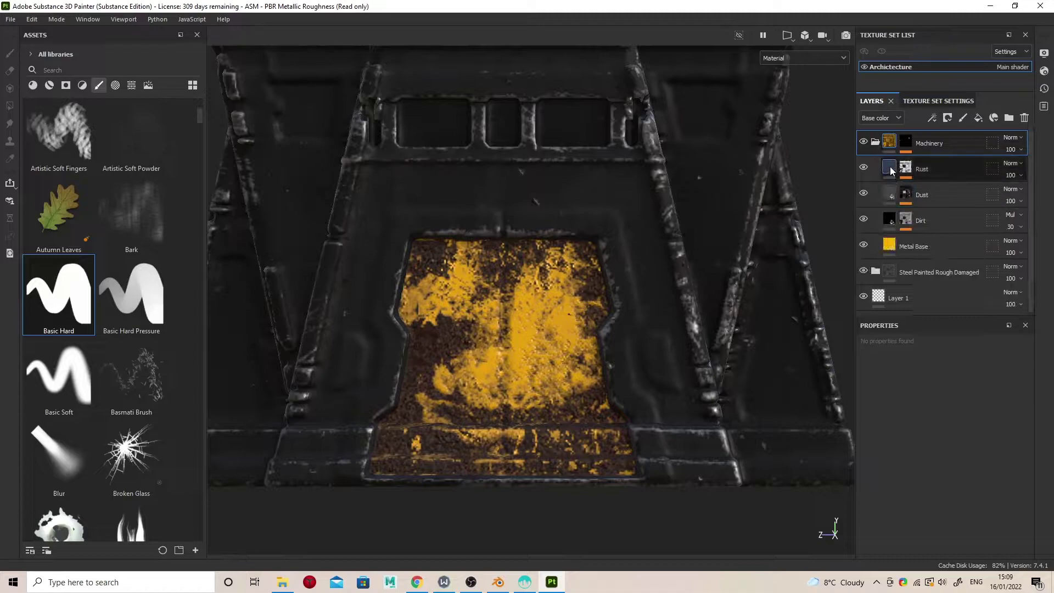
click(923, 168)
alt+drag(544, 277, 719, 270)
click(863, 169)
alt+drag(706, 235, 741, 223)
click(864, 169)
click(864, 169)
click(864, 193)
click(864, 220)
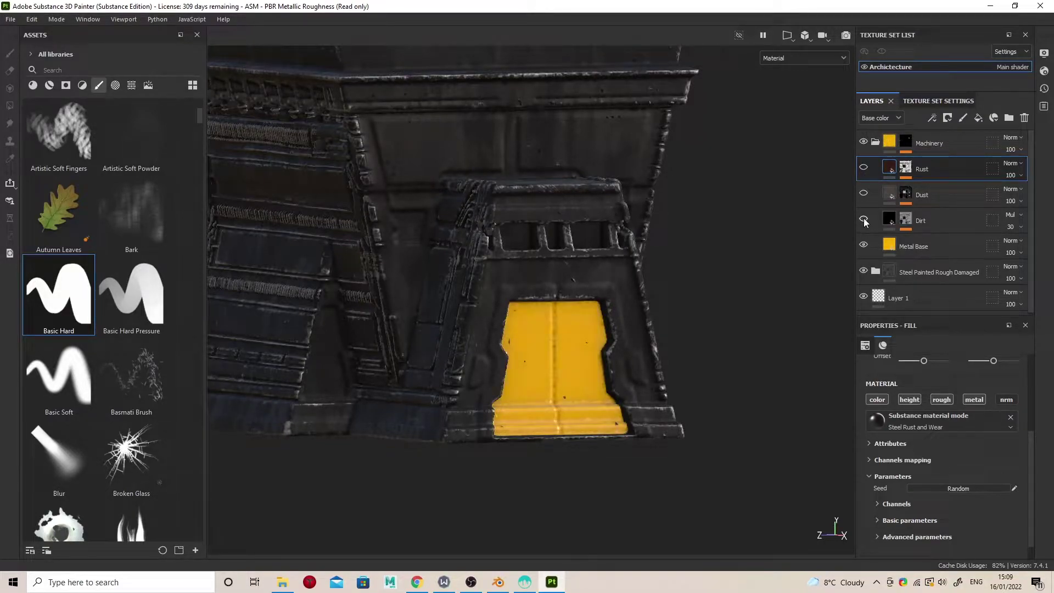
click(864, 245)
click(864, 244)
- Set the Metal Base layer's metallic to 1 and its roughness to 0.4367
click(933, 247)
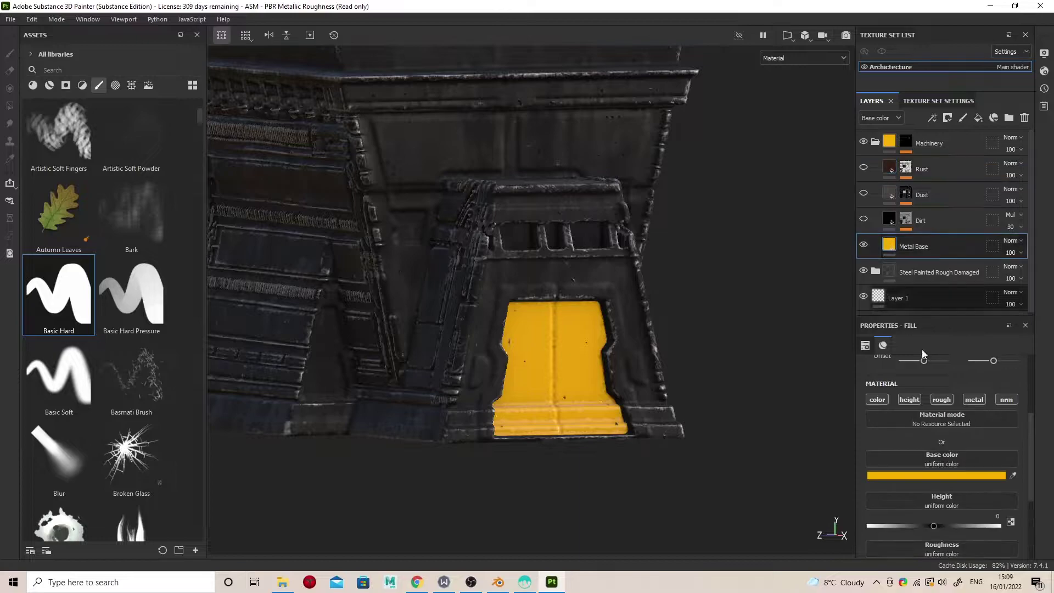
scroll(984, 475, down, 3)
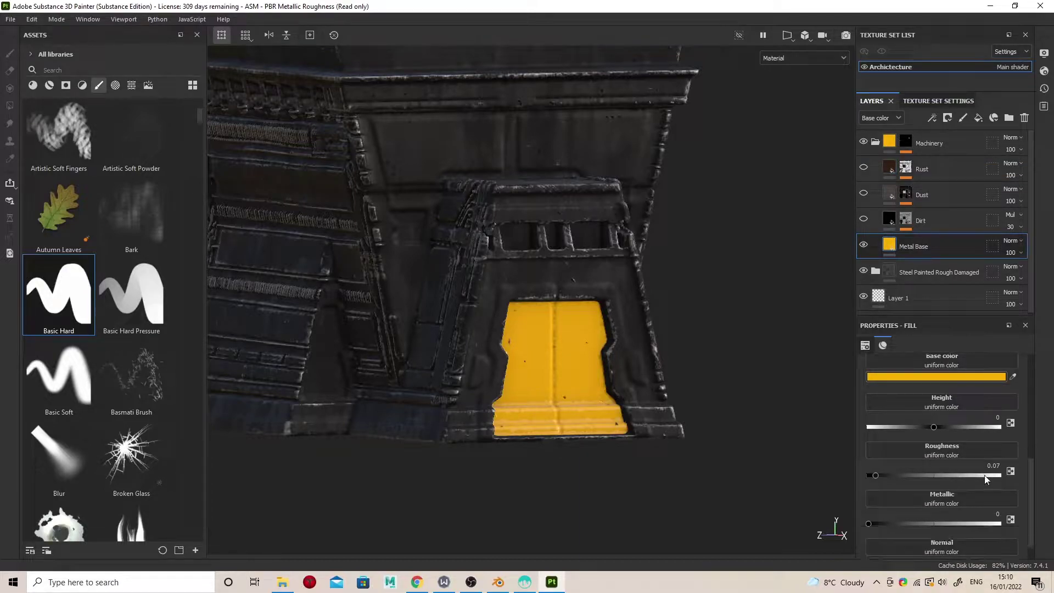
scroll(983, 472, up, 1)
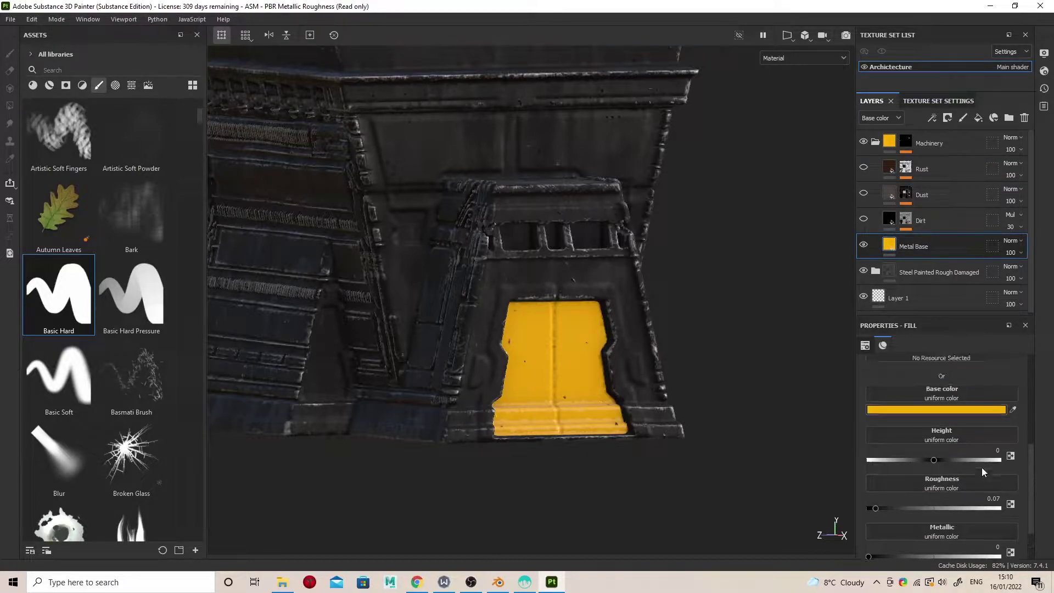
scroll(915, 489, down, 1)
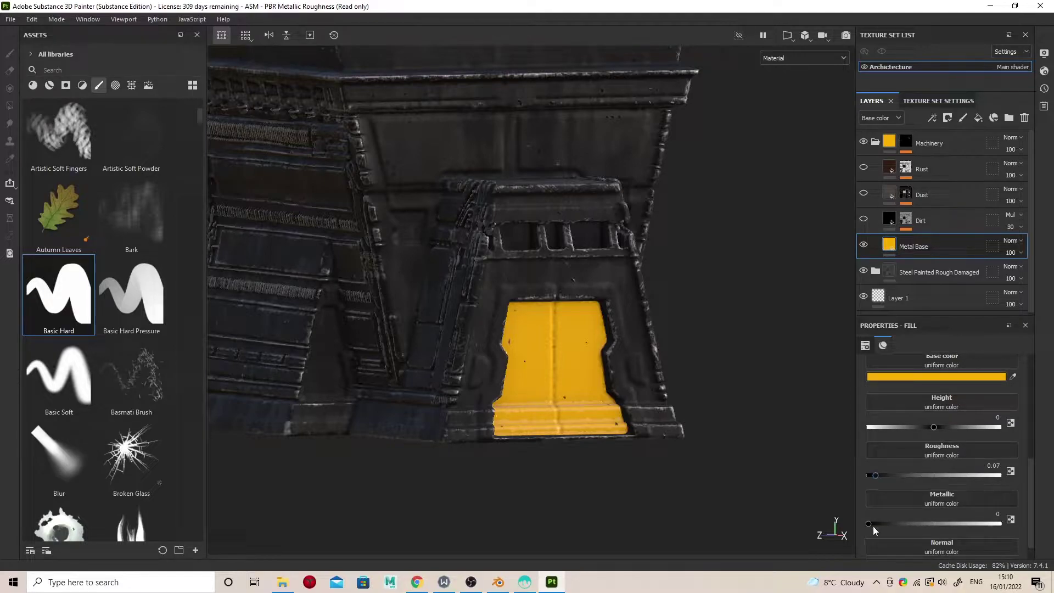
drag(870, 523, 1030, 523)
mouse_move(620, 400)
alt+mouse_down()
mouse_move(706, 447)
mouse_move(627, 379)
mouse_move(648, 385)
alt+mouse_up()
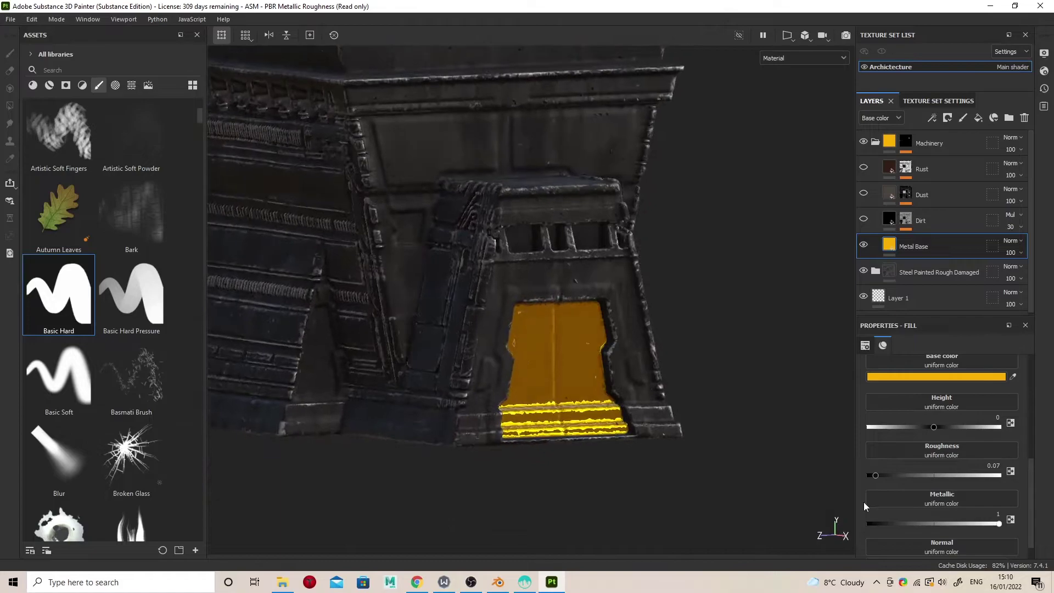
drag(877, 475, 926, 475)
- Change the Metal Base layer's base colour to dark grey and set its metallic to 0
click(915, 377)
drag(857, 412, 768, 469)
click(913, 358)
alt+drag(659, 383, 692, 324)
click(805, 35)
click(814, 55)
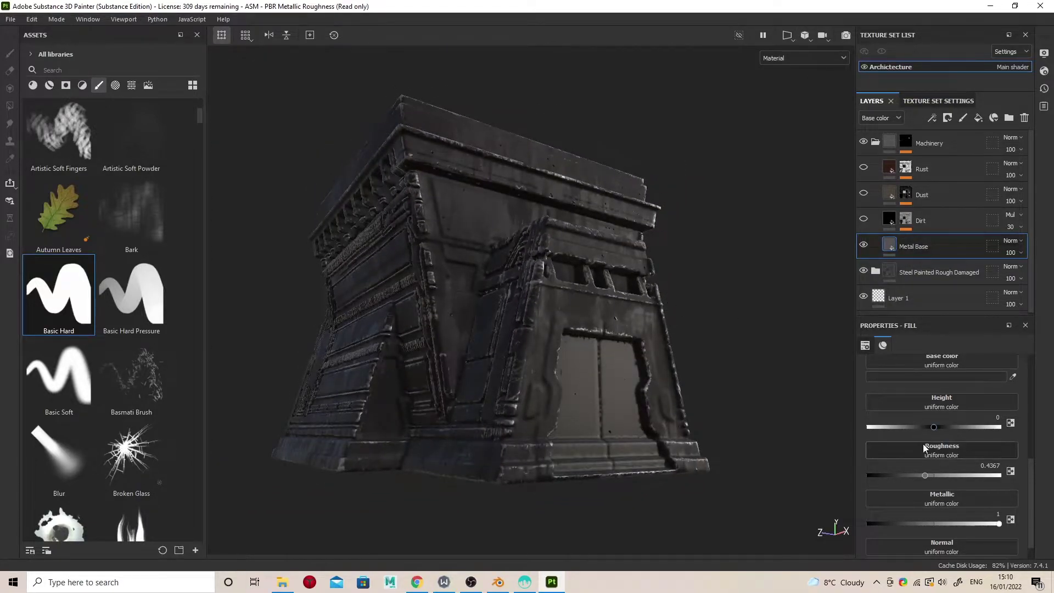
scroll(928, 455, down, 1)
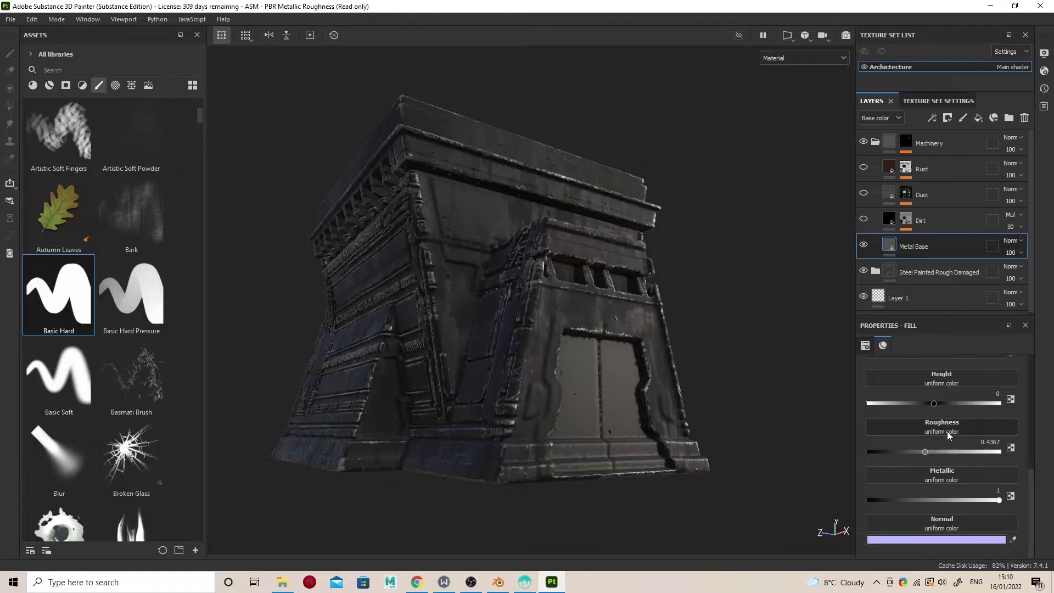
scroll(948, 432, up, 4)
scroll(950, 456, down, 3)
drag(988, 534, 829, 540)
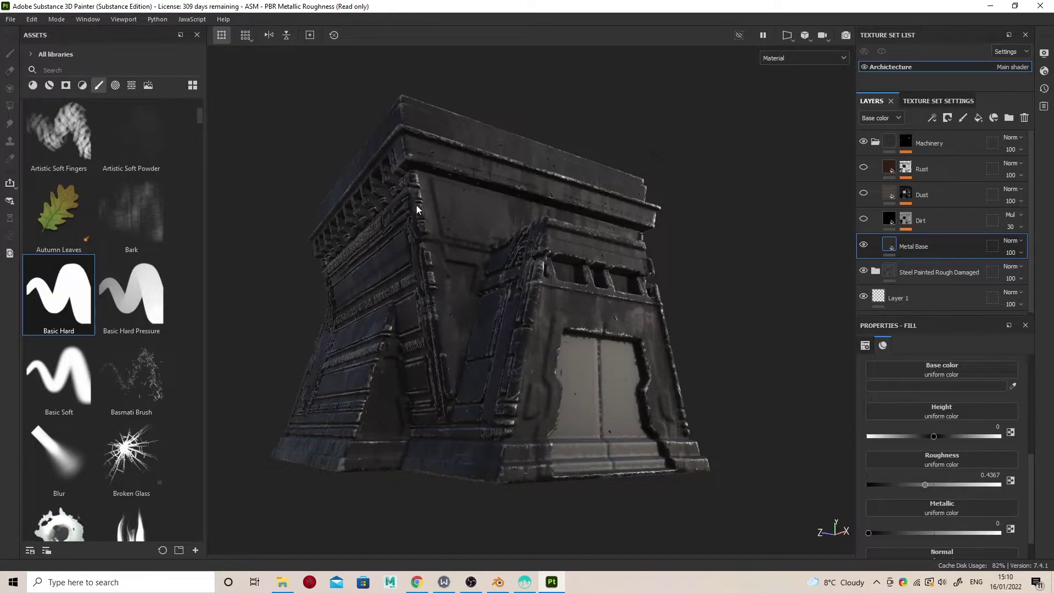
- Add the Carbon Fiber material directly above Metal Base in the Machinery group and hide Metal Base
click(32, 86)
mouse_move(117, 136)
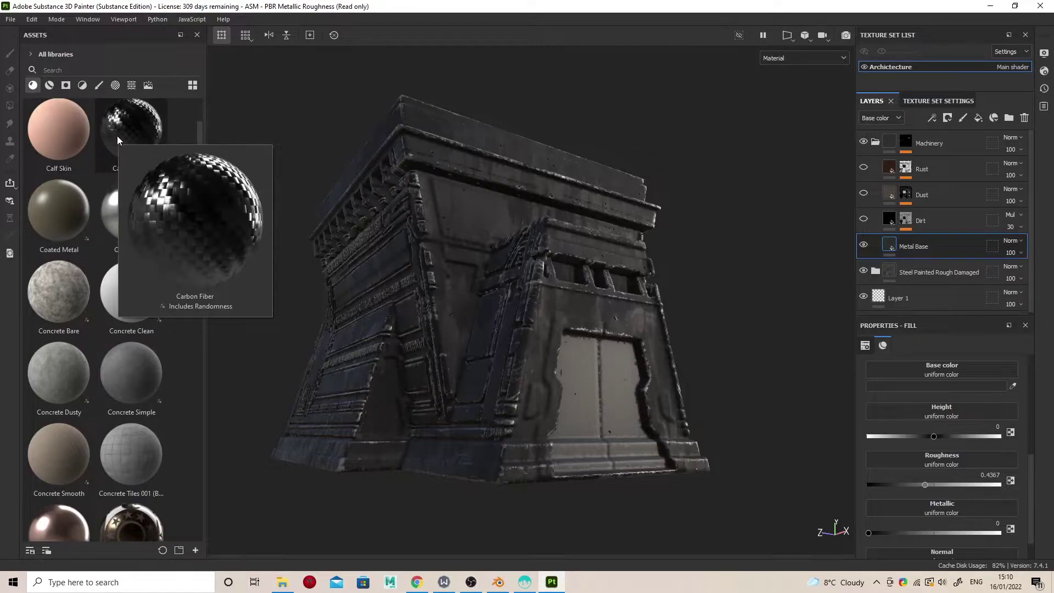
drag(131, 132, 881, 190)
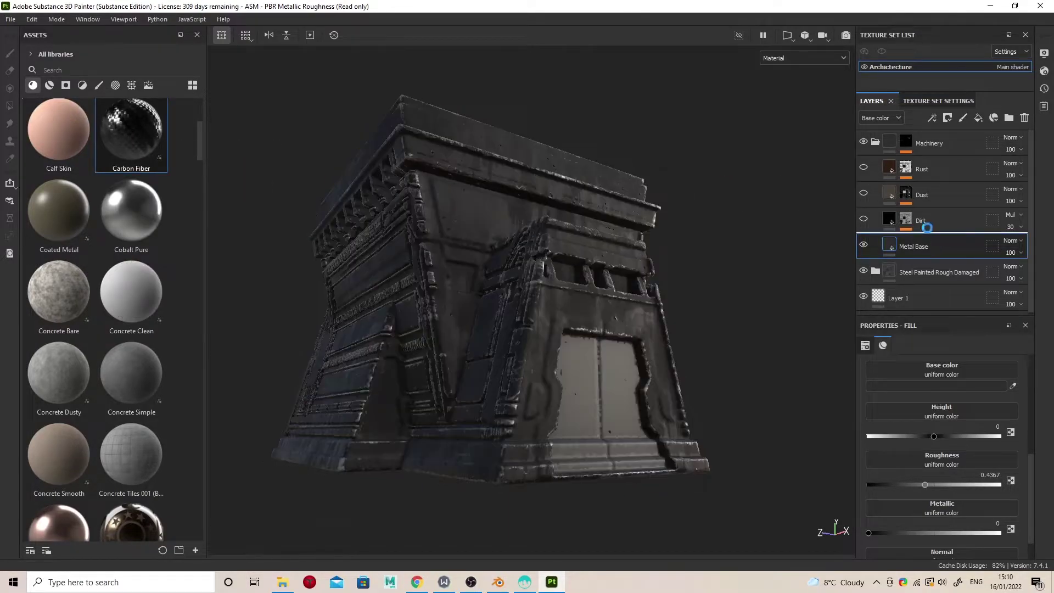
drag(927, 228, 925, 237)
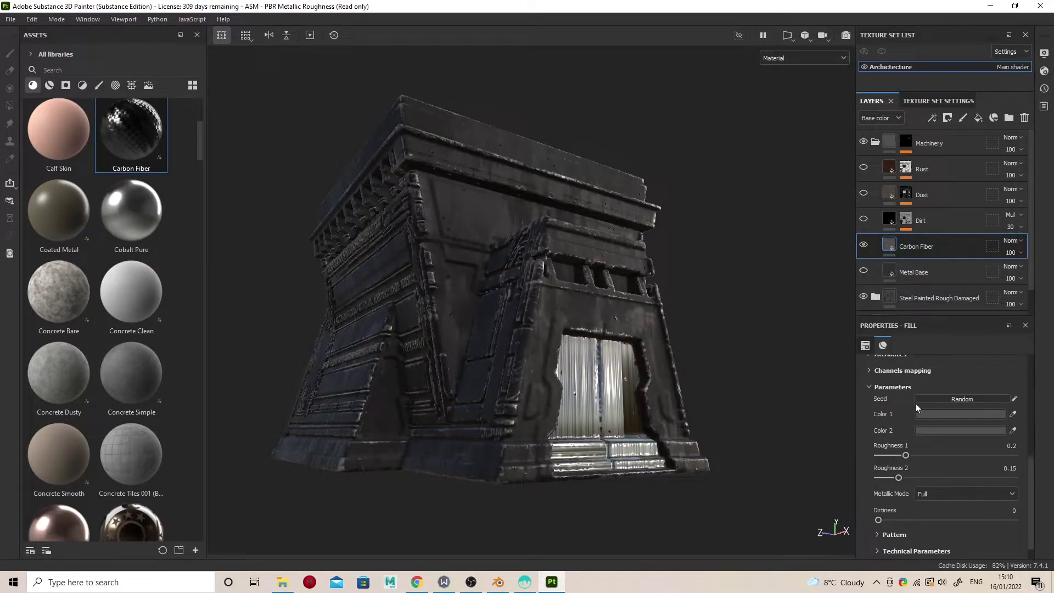
- Set the Carbon Fiber layer's projection to Tri-planar projection
scroll(924, 411, up, 5)
click(945, 388)
click(940, 420)
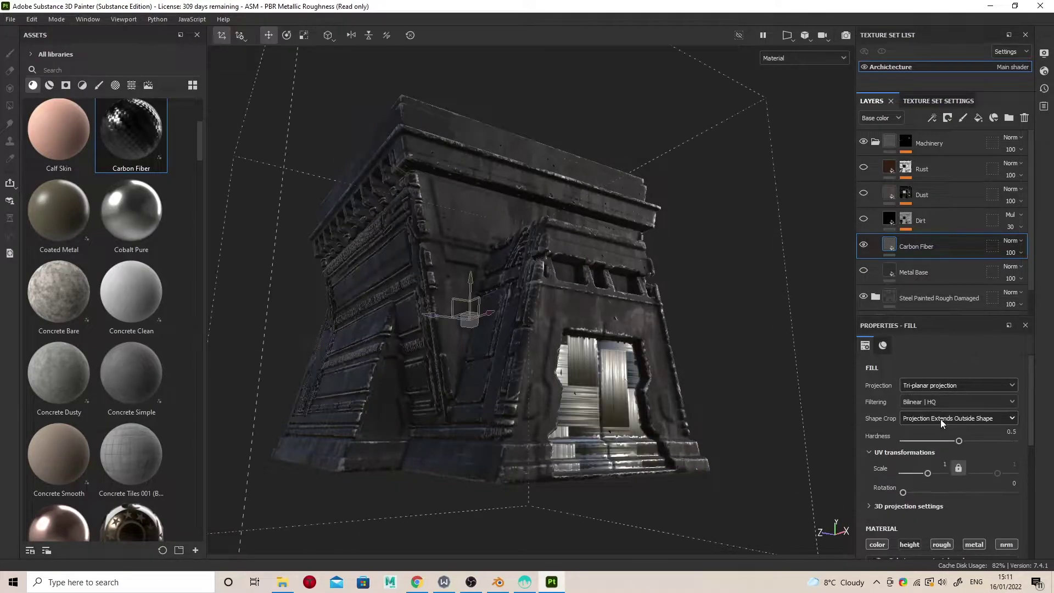
- Set the Carbon Fiber pattern's tile to 16 and fibers intensity to 0.03, trying the 45-degree rotation and switching it off again
scroll(960, 467, down, 6)
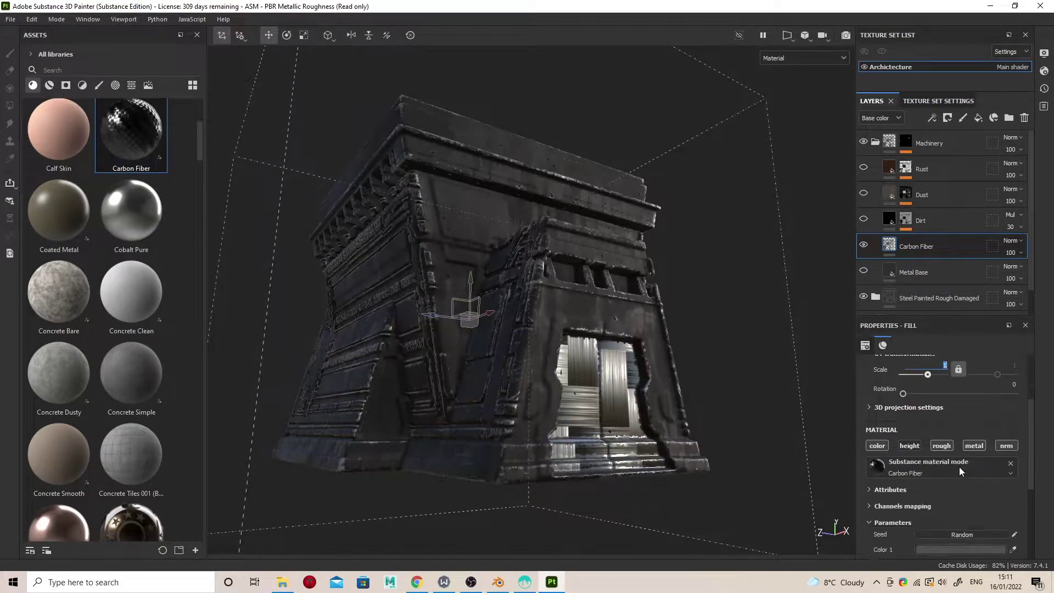
click(877, 532)
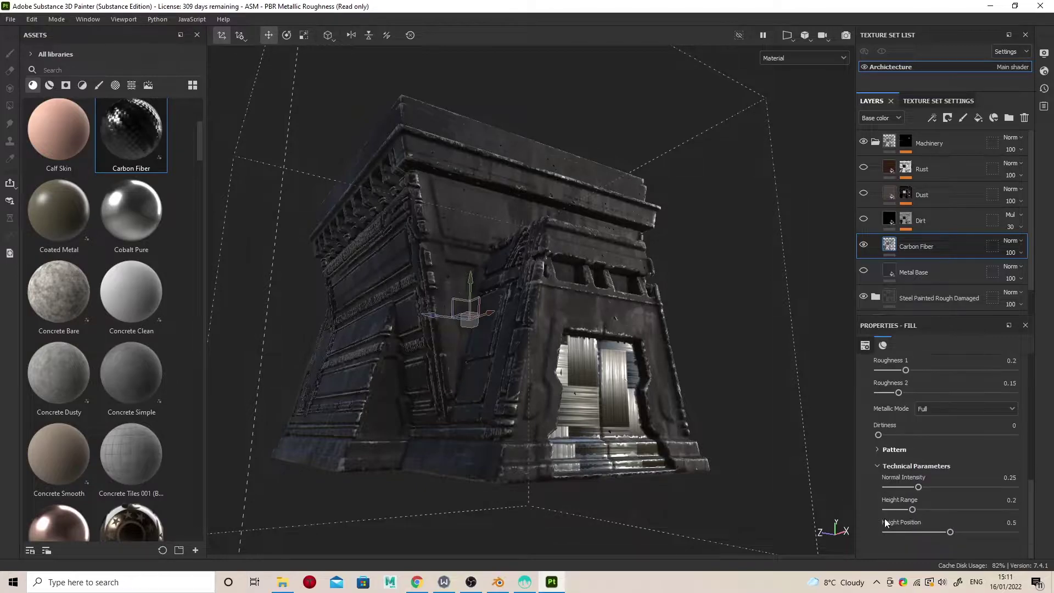
click(878, 497)
click(878, 515)
drag(917, 503, 1019, 503)
drag(902, 541, 891, 543)
click(950, 518)
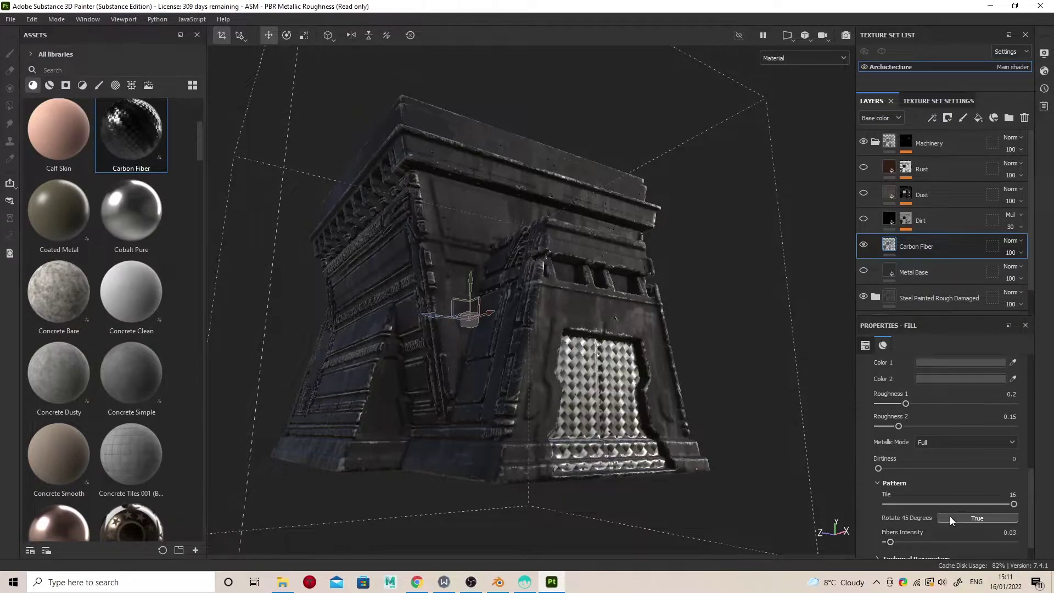
click(951, 519)
scroll(937, 495, up, 3)
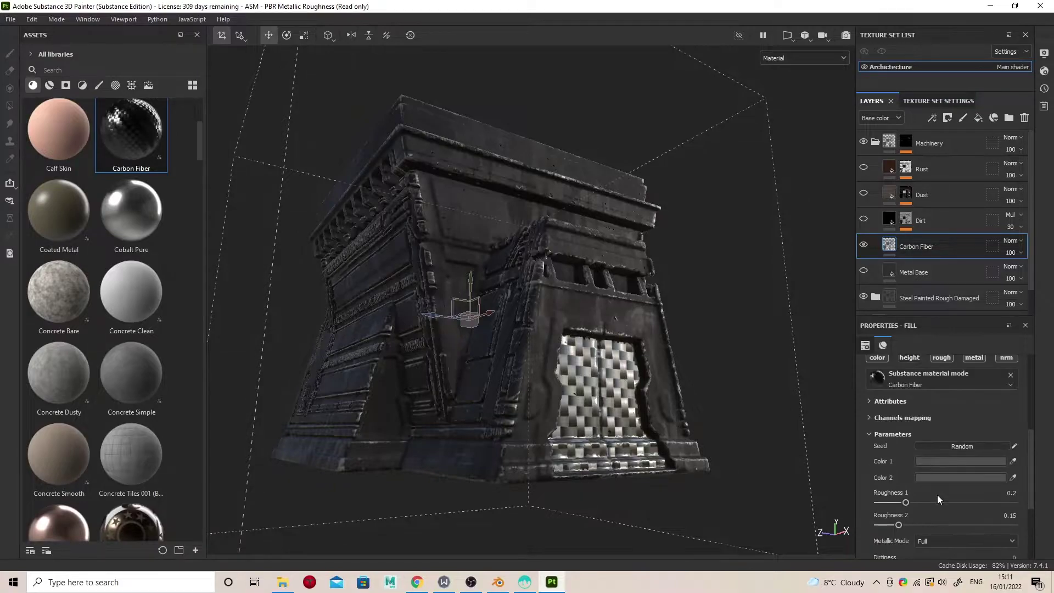
- Hide the Carbon Fiber layer and show Metal Base, Dirt, Dust and Rust again
click(864, 245)
alt+drag(686, 379, 610, 420)
click(864, 271)
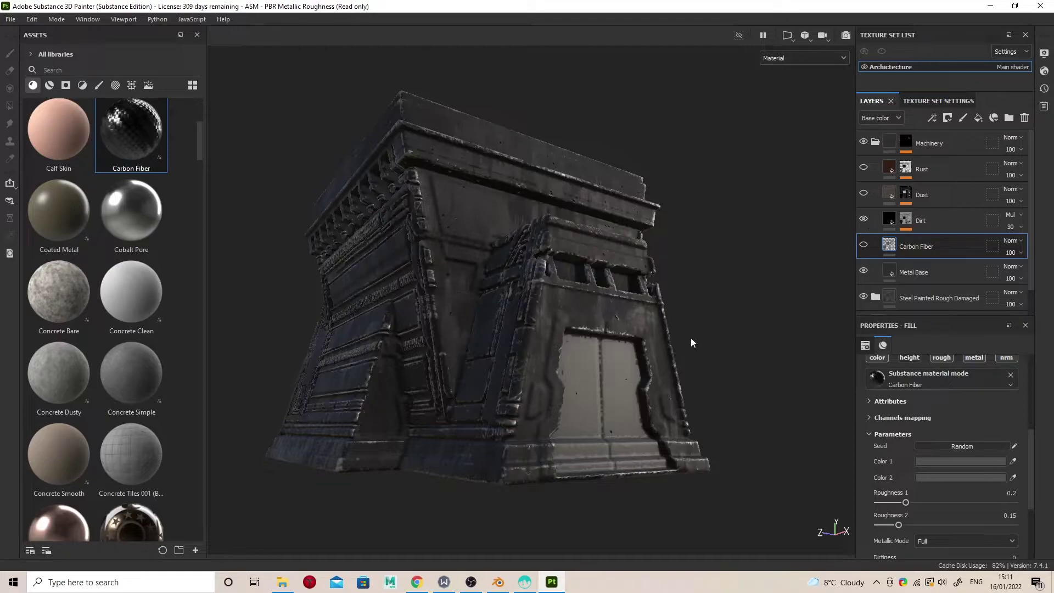
alt+drag(728, 330, 753, 325)
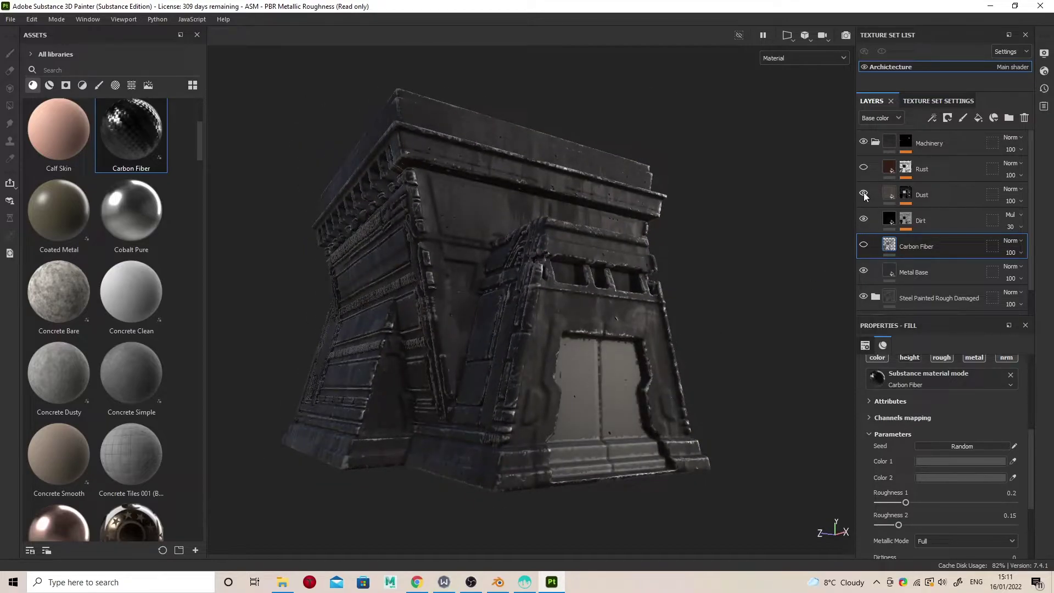
click(864, 167)
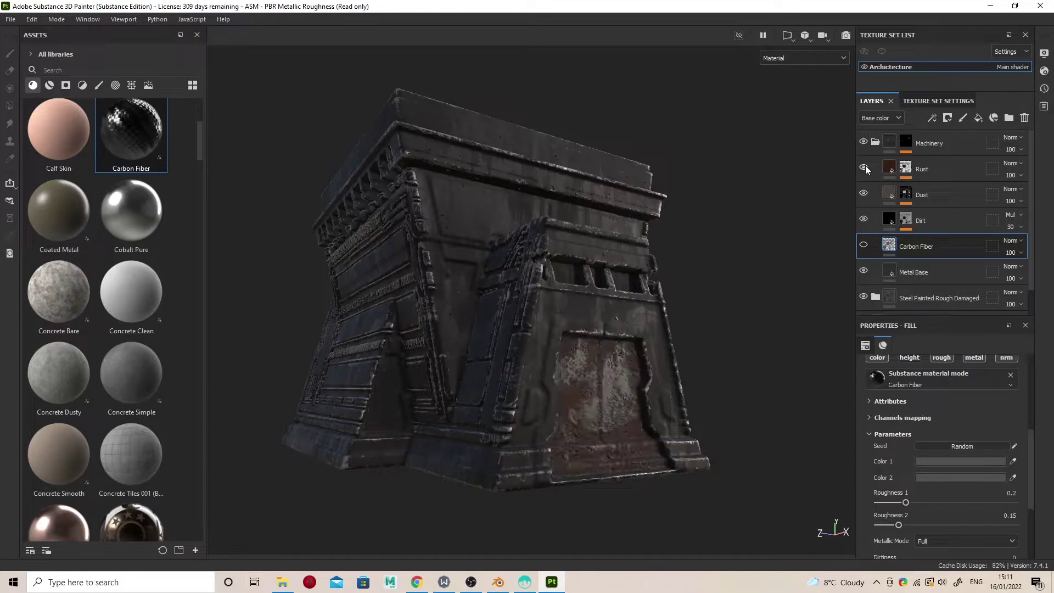
- Lower the global balance of the Rust mask's Mask Editor generator to 0.11
click(905, 168)
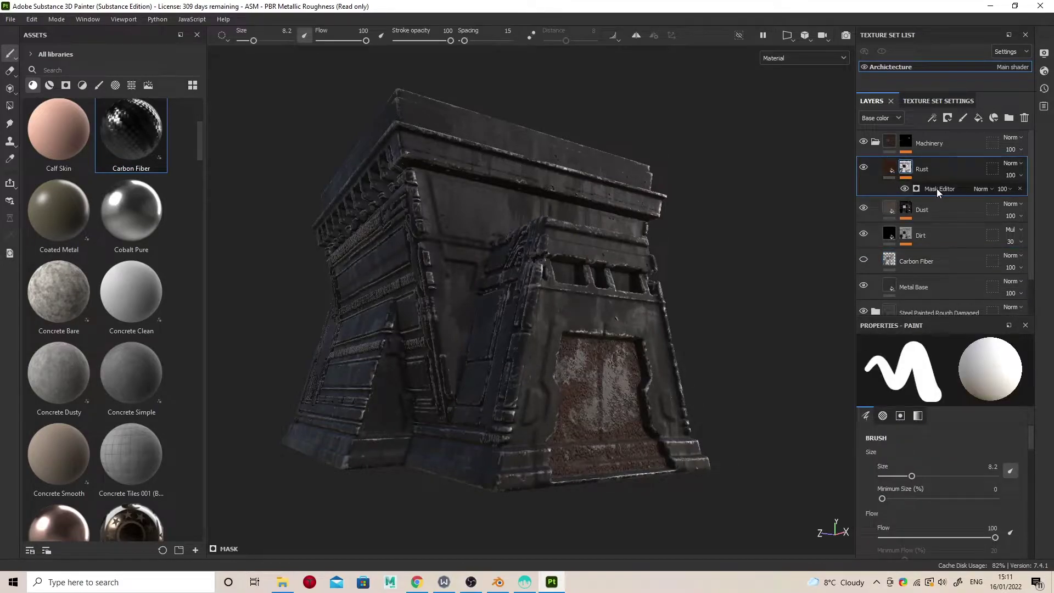
click(937, 189)
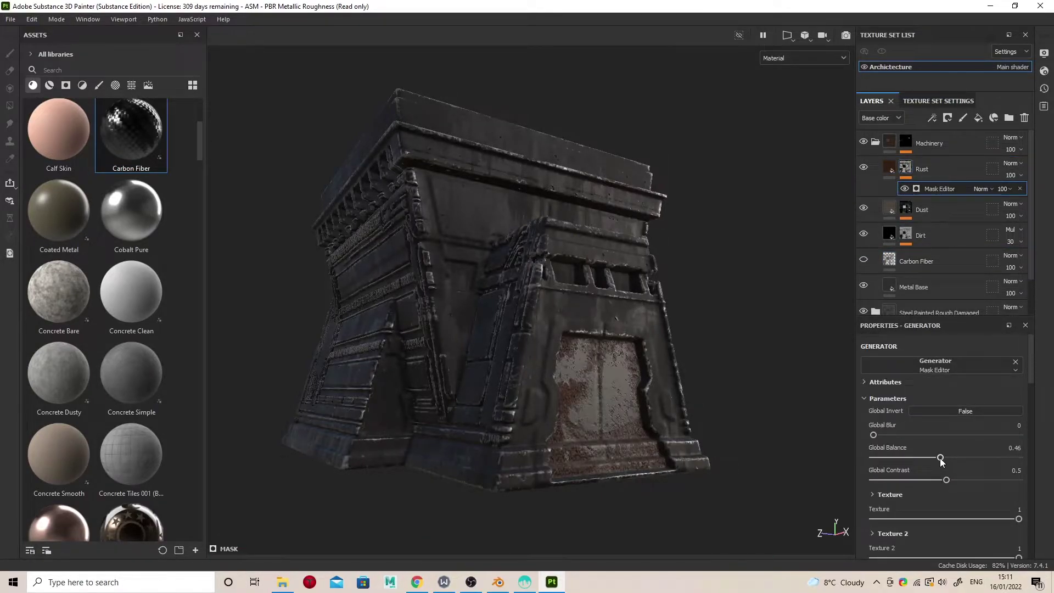
drag(915, 463, 894, 464)
- Examine the Rust Mask Editor's texture and image input parameters and inspect the rust on the door
scroll(942, 413, down, 2)
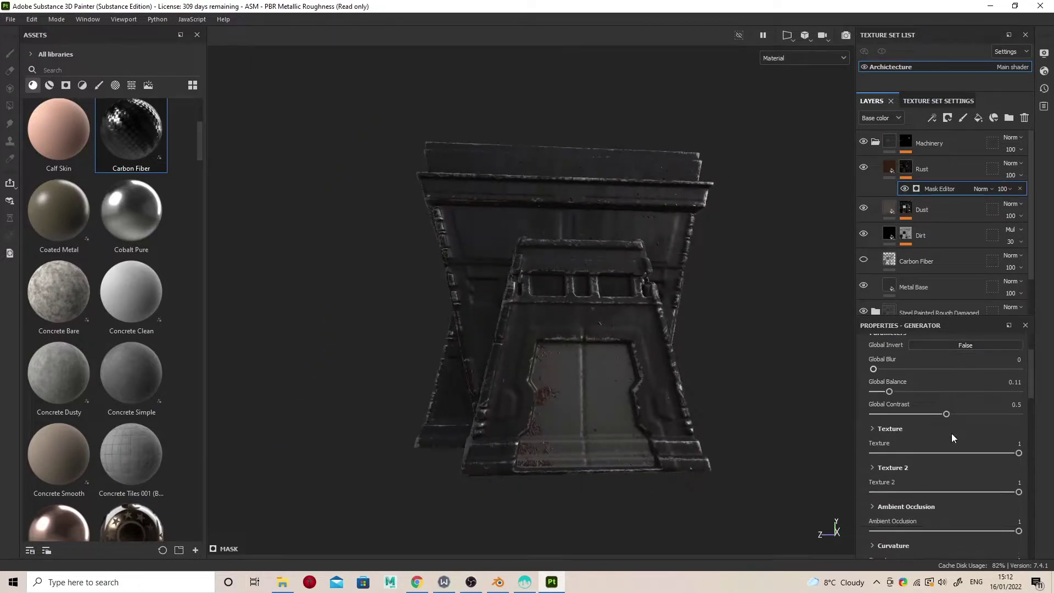
scroll(952, 438, down, 3)
scroll(953, 438, up, 5)
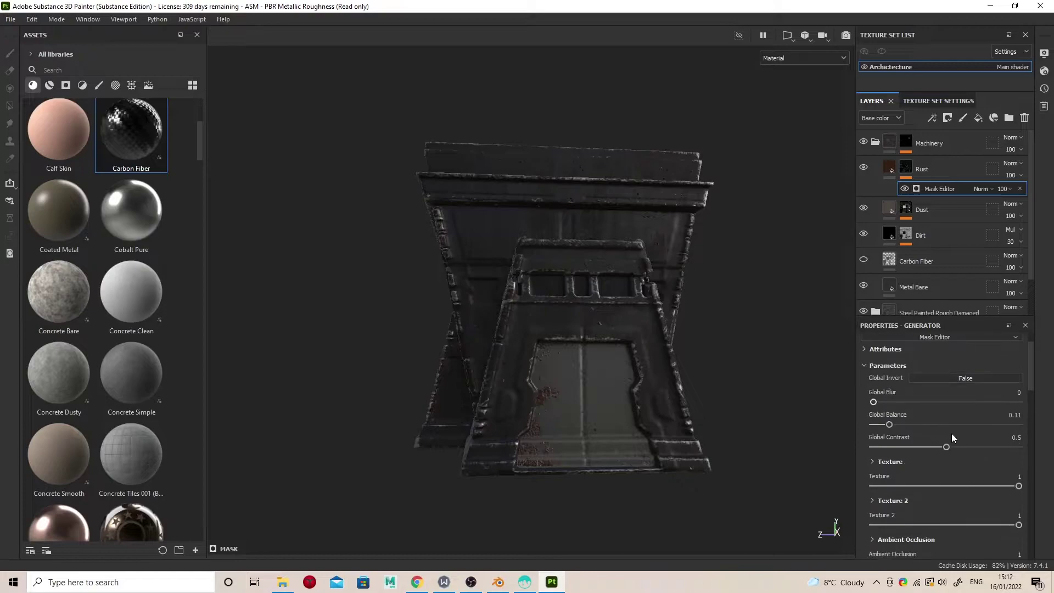
scroll(950, 434, down, 2)
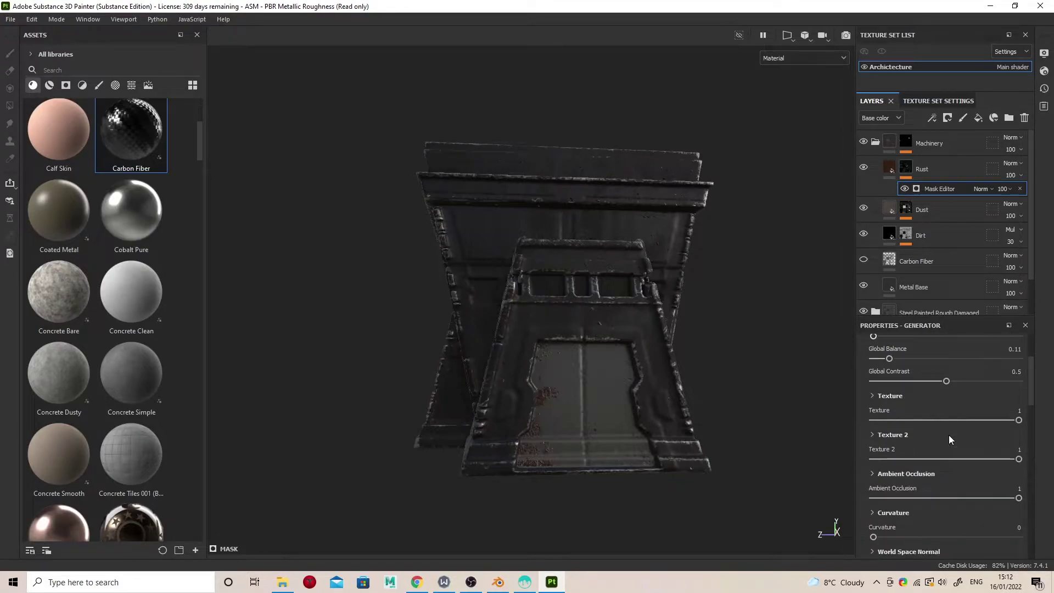
scroll(949, 435, down, 1)
scroll(949, 435, up, 1)
click(877, 396)
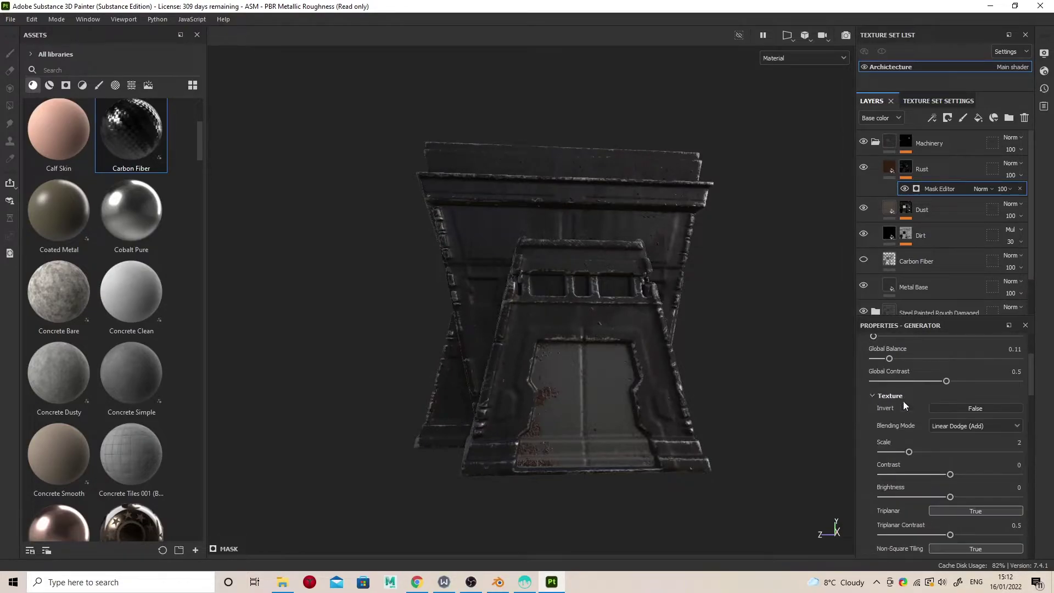
scroll(979, 446, down, 5)
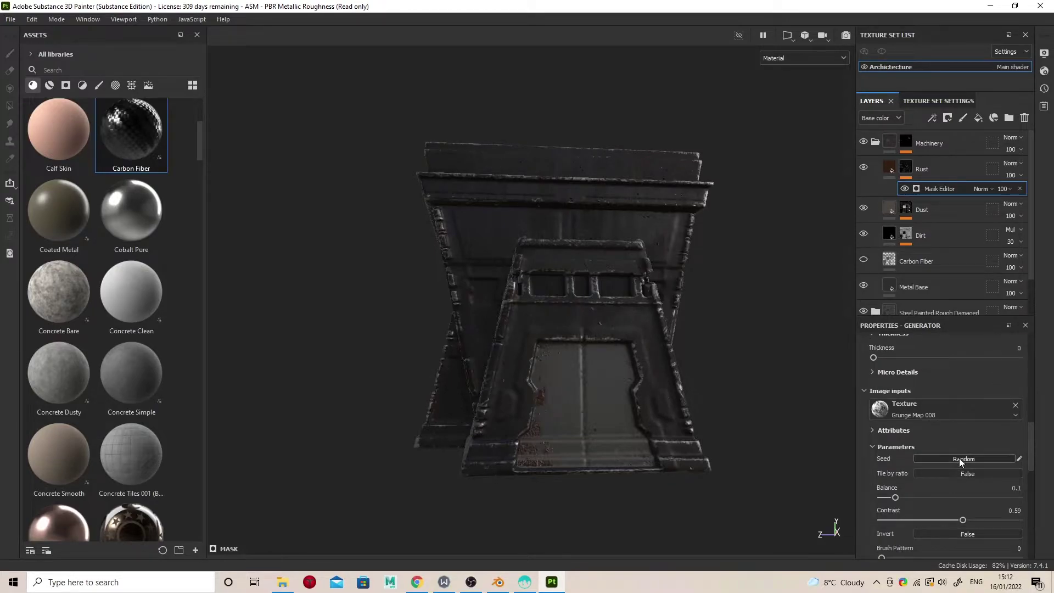
scroll(960, 457, down, 4)
alt+drag(657, 394, 734, 402)
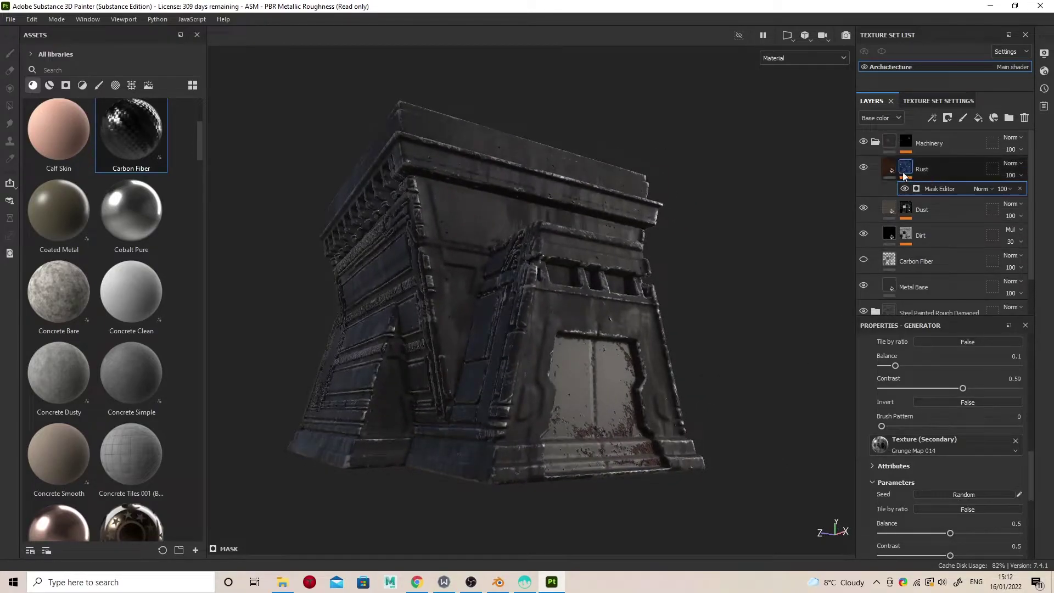
scroll(935, 420, down, 5)
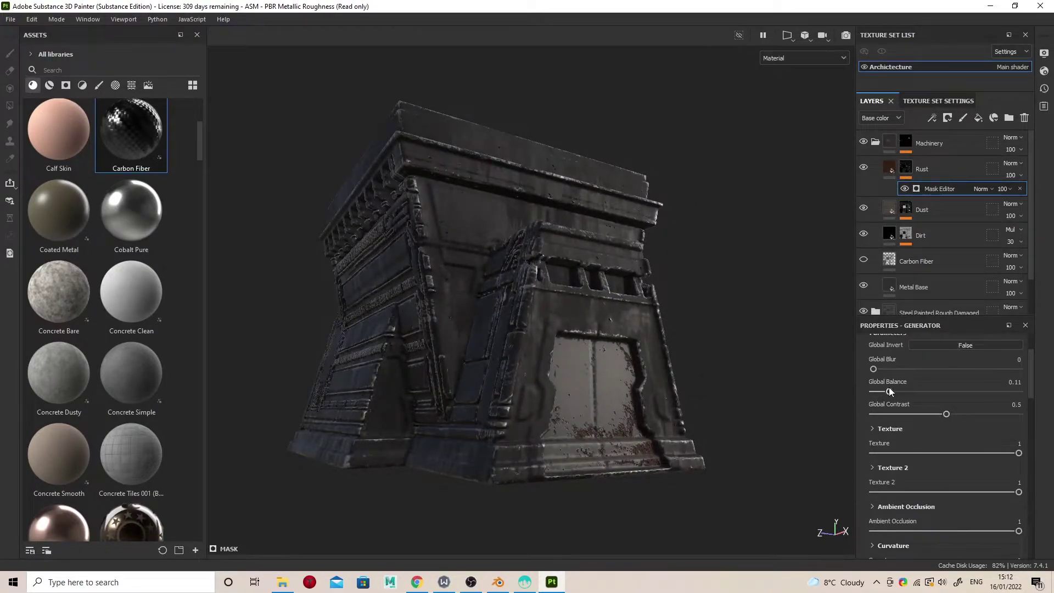
- Set the Rust layer material's normal intensity to 0.09 and height range to 0.06
click(923, 169)
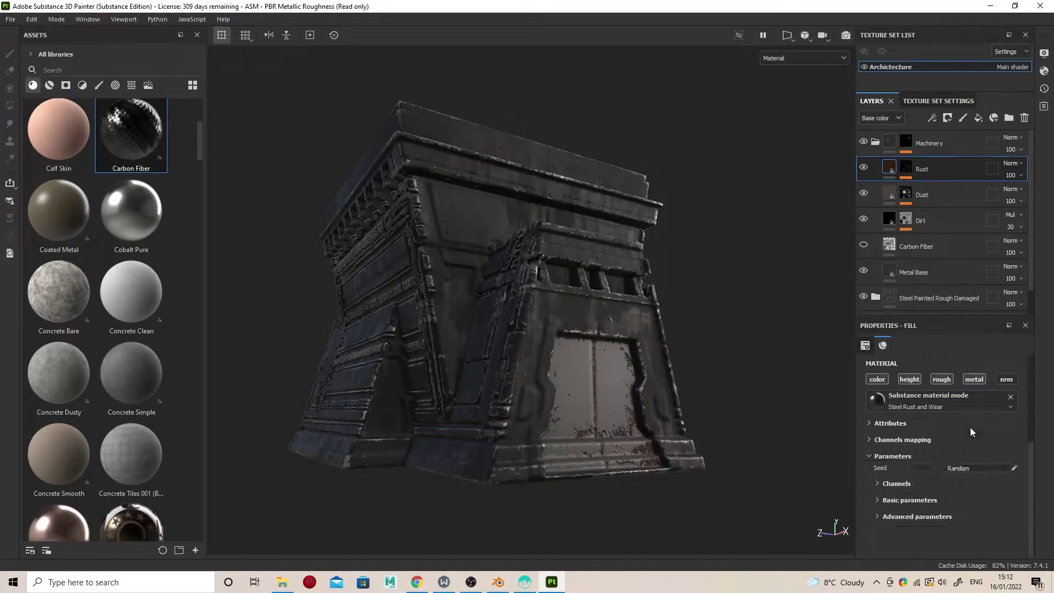
scroll(895, 502, down, 1)
scroll(898, 506, down, 2)
click(879, 517)
scroll(882, 496, down, 3)
scroll(889, 498, down, 1)
click(933, 467)
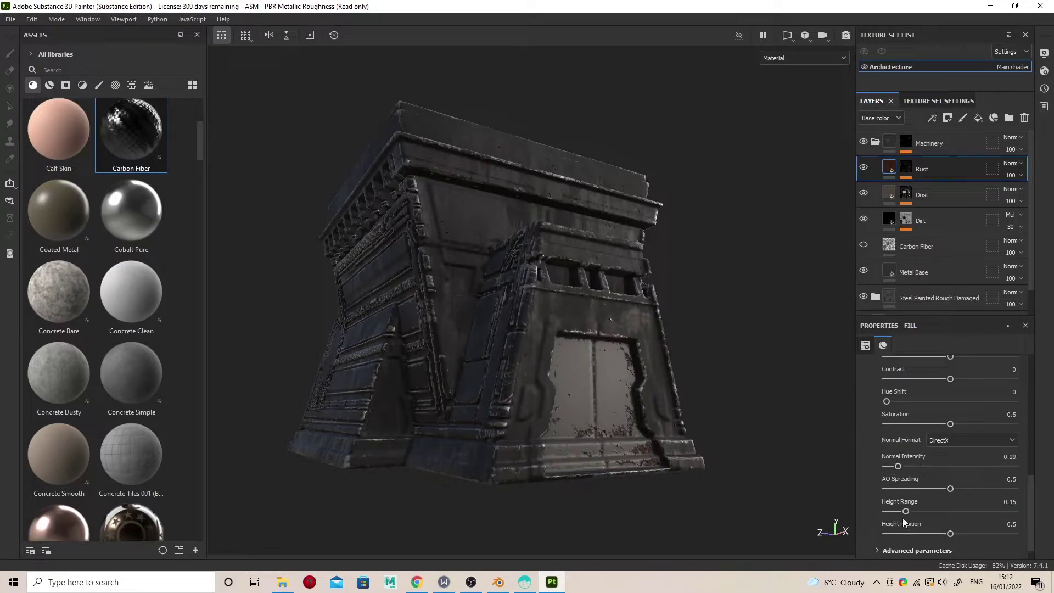
alt+drag(618, 284, 646, 295)
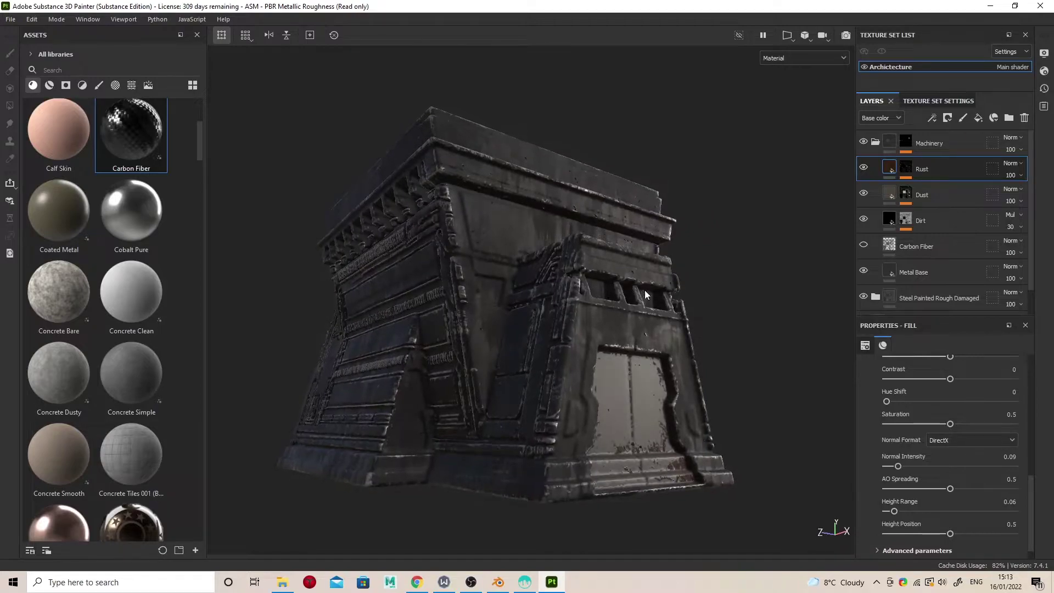
- Add a fill layer above Dust with only the roughness channel active and a black mask containing a fill effect
click(941, 190)
click(978, 117)
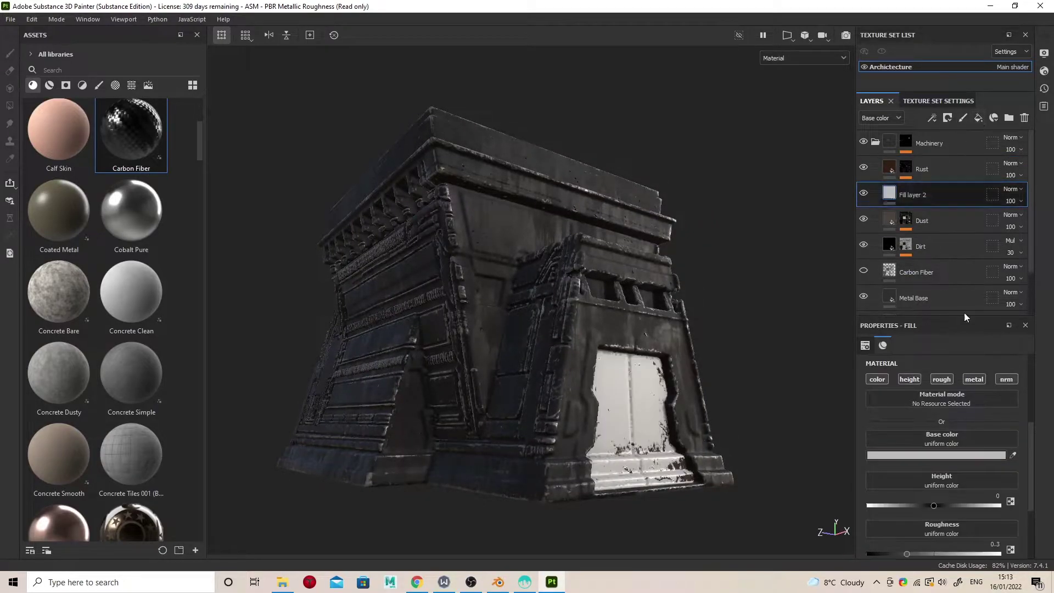
click(941, 379)
click(947, 118)
click(958, 141)
click(931, 118)
click(957, 159)
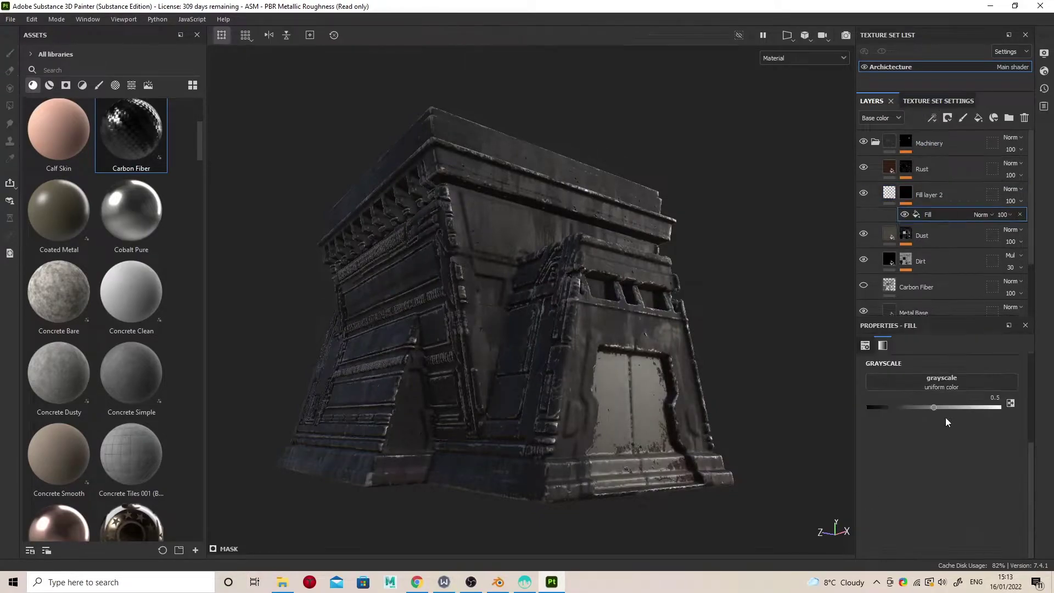
- Fill the roughness layer's mask with the Grunge Leaks texture and set its projection to Tri-planar
click(946, 417)
text(grunge)
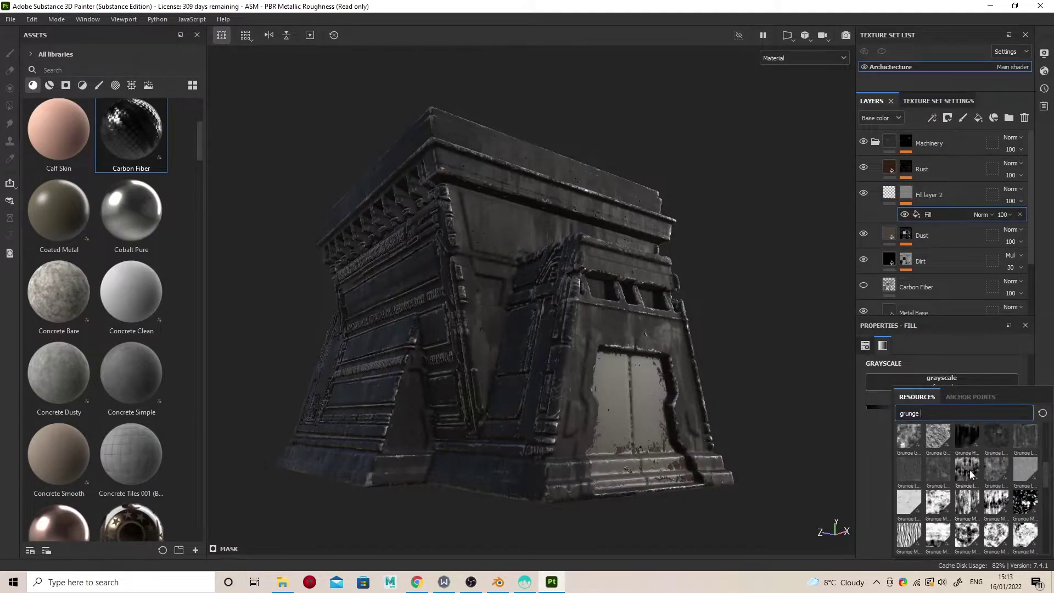
click(970, 472)
click(954, 365)
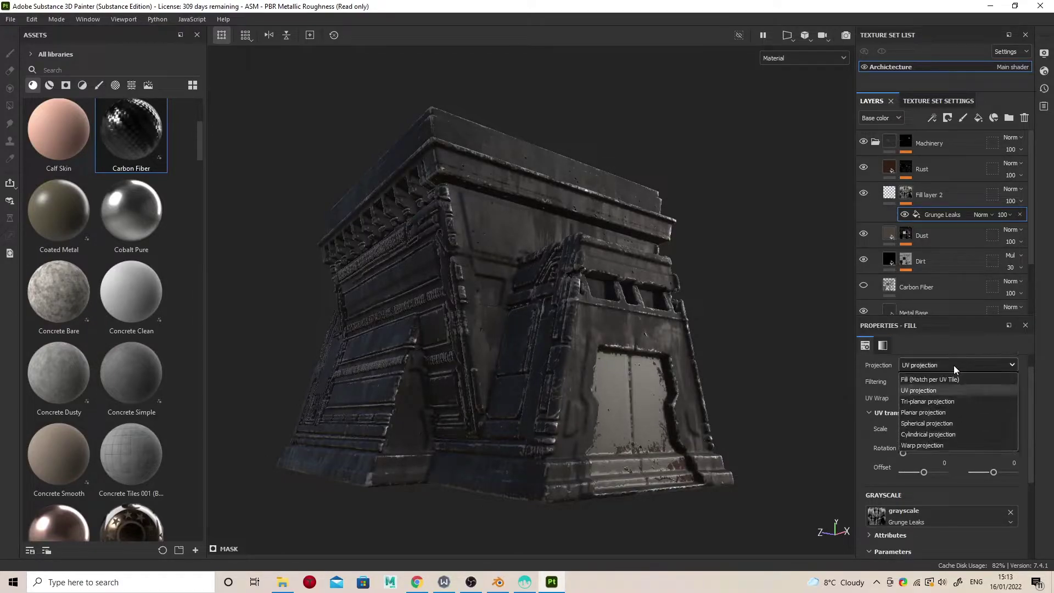
click(949, 402)
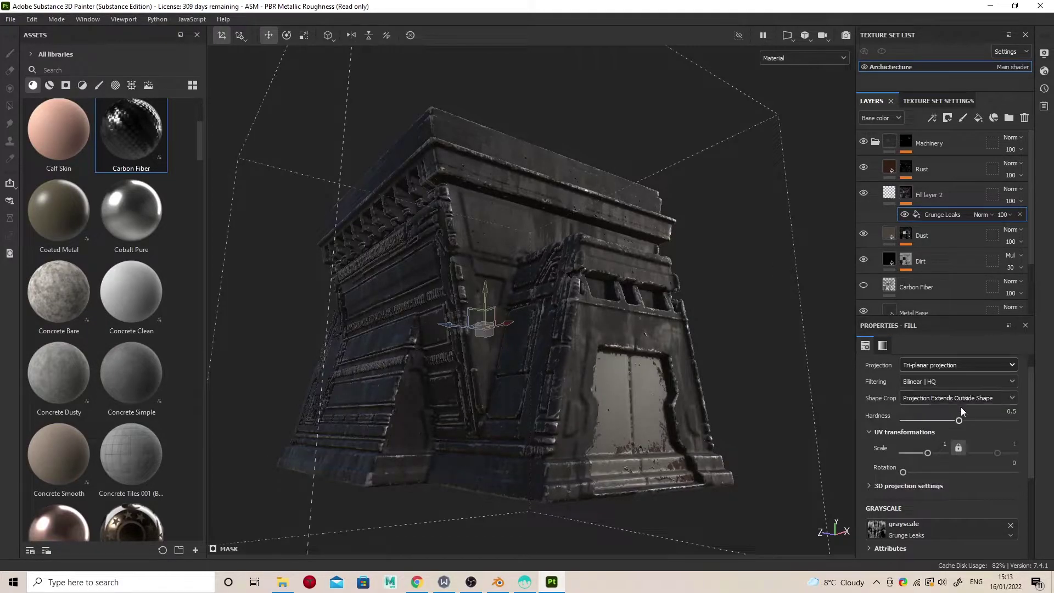
- Lower the roughness of the masked fill layer above Dust to 0.1347
alt+click(909, 198)
click(930, 213)
click(894, 198)
alt+drag(684, 381, 707, 365)
scroll(935, 464, down, 5)
drag(905, 463, 885, 463)
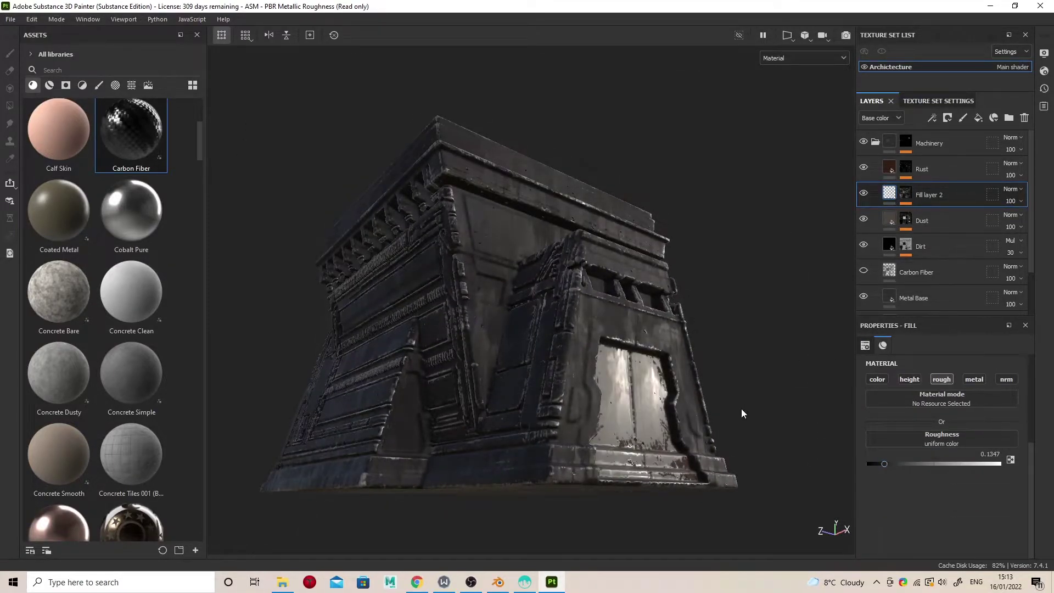
- Set the Grunge Leaks mask fill's UV scale to 2 and check the streaks on the building
click(906, 195)
click(931, 216)
scroll(939, 457, up, 5)
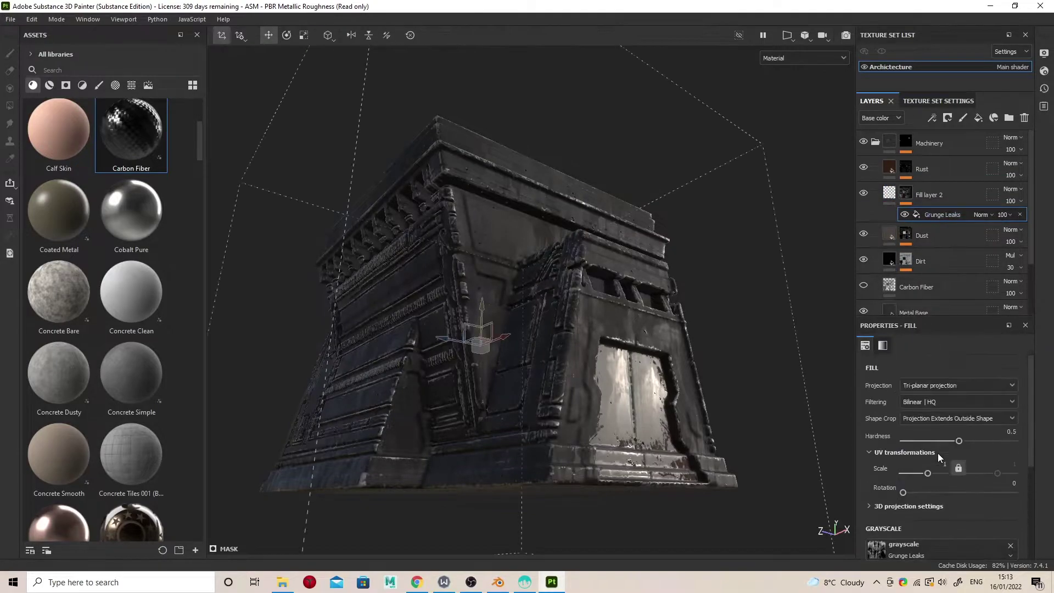
click(945, 464)
text(2)
key(Return)
alt+drag(849, 379, 670, 381)
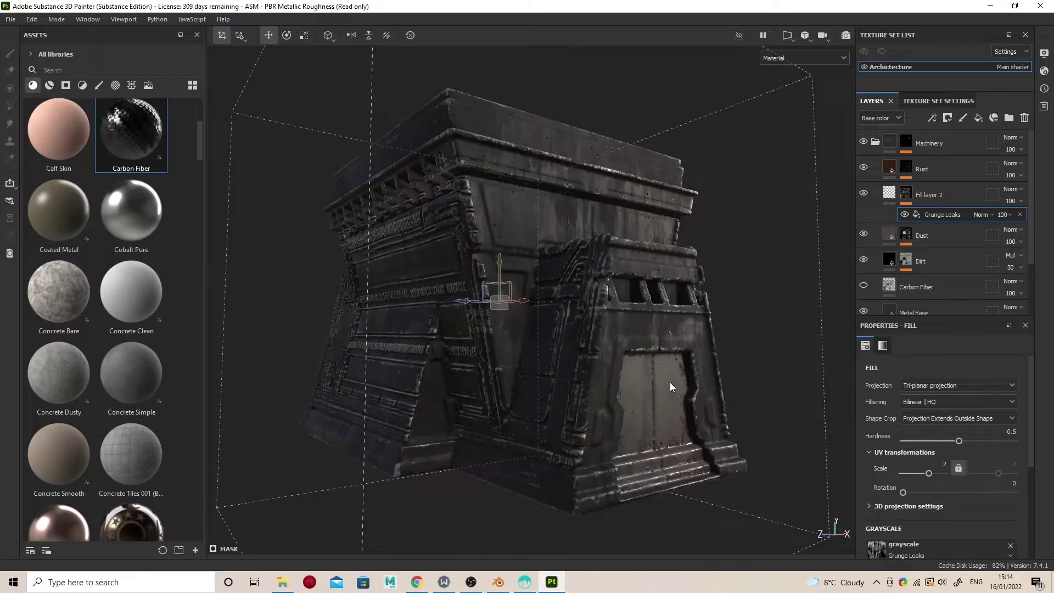
alt+drag(667, 383, 647, 221)
alt+drag(545, 222, 561, 191)
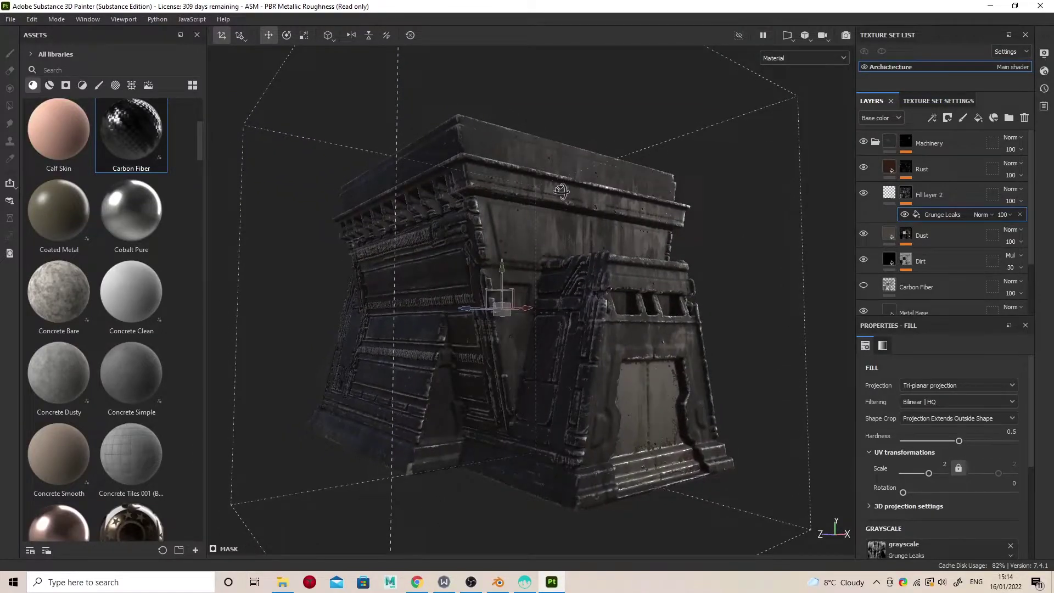
- Collapse the Machinery folder and add the Rust Coarse material as a new layer above it
click(875, 142)
drag(199, 157, 197, 433)
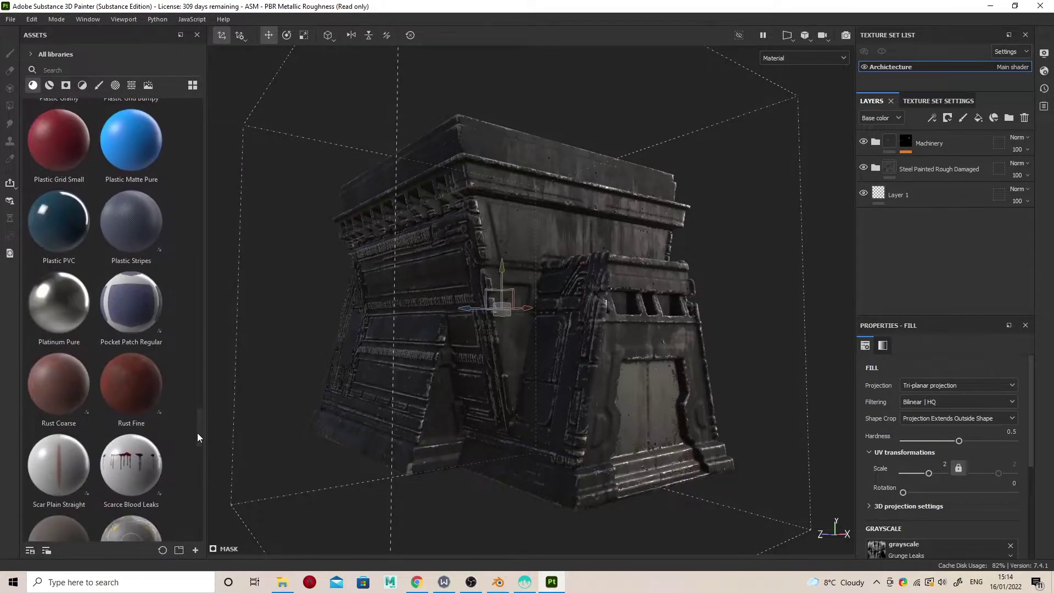
mouse_move(70, 385)
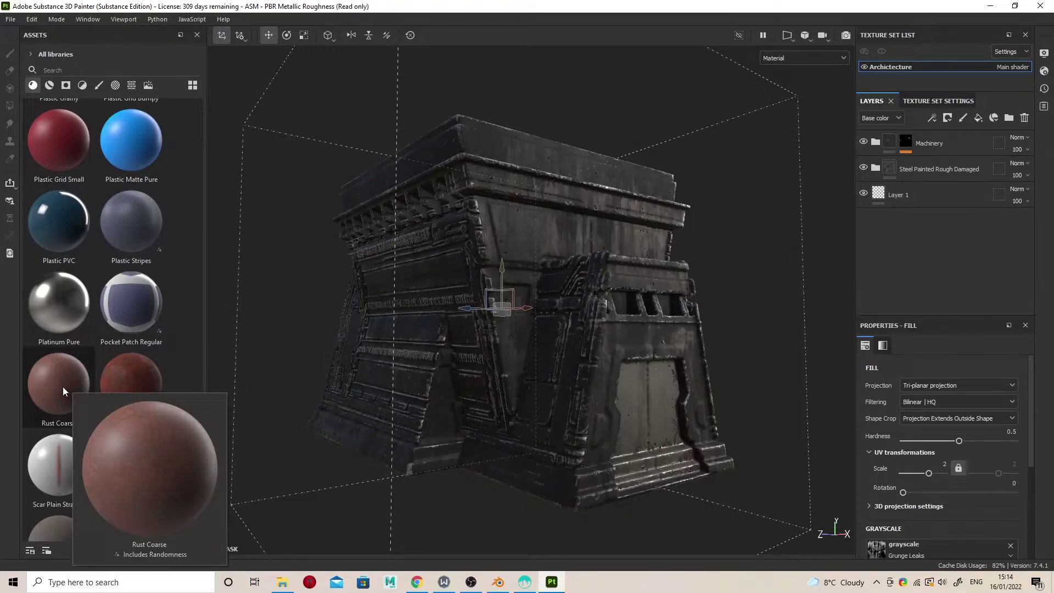
drag(62, 386, 920, 134)
scroll(941, 412, down, 5)
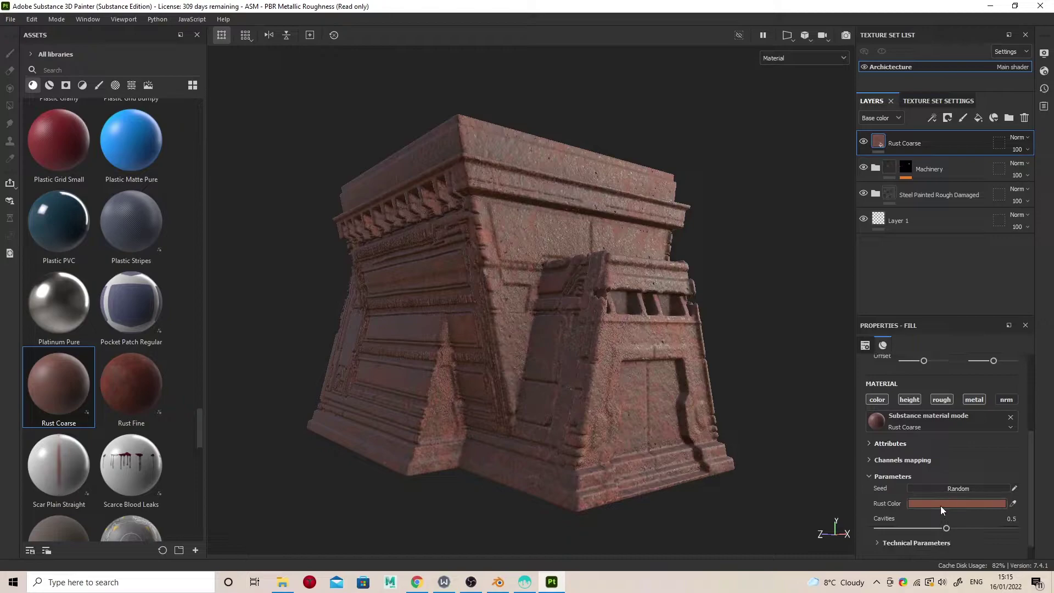
- Set the Rust Coarse layer's rust color to a dark blue-grey, hex 1A2029
click(940, 504)
drag(914, 416, 927, 354)
click(843, 391)
drag(843, 391, 836, 406)
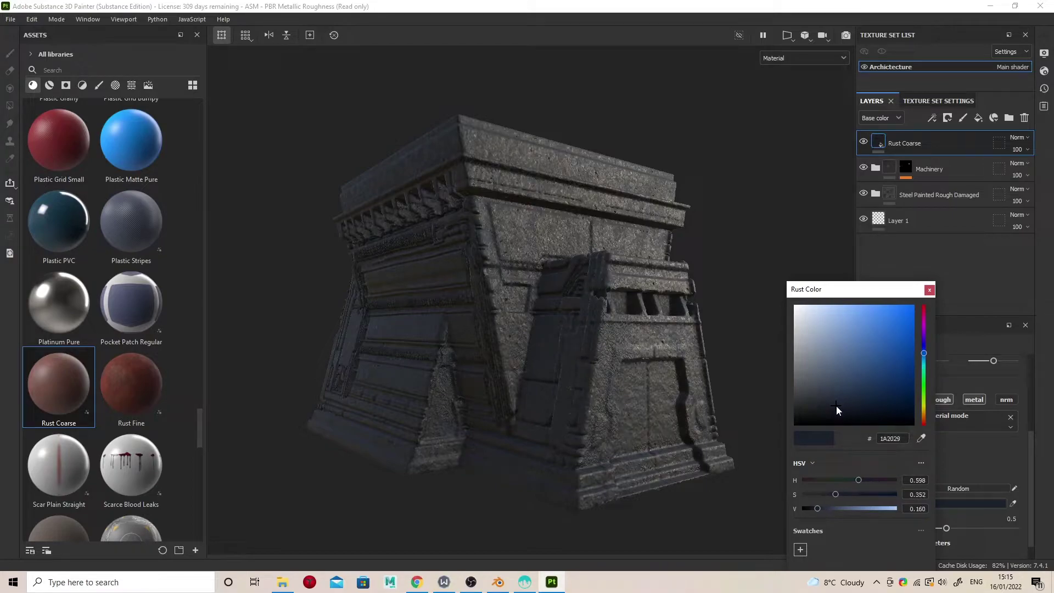
click(930, 289)
- Apply the Ground Dirt smart mask to the Rust Coarse layer
click(66, 85)
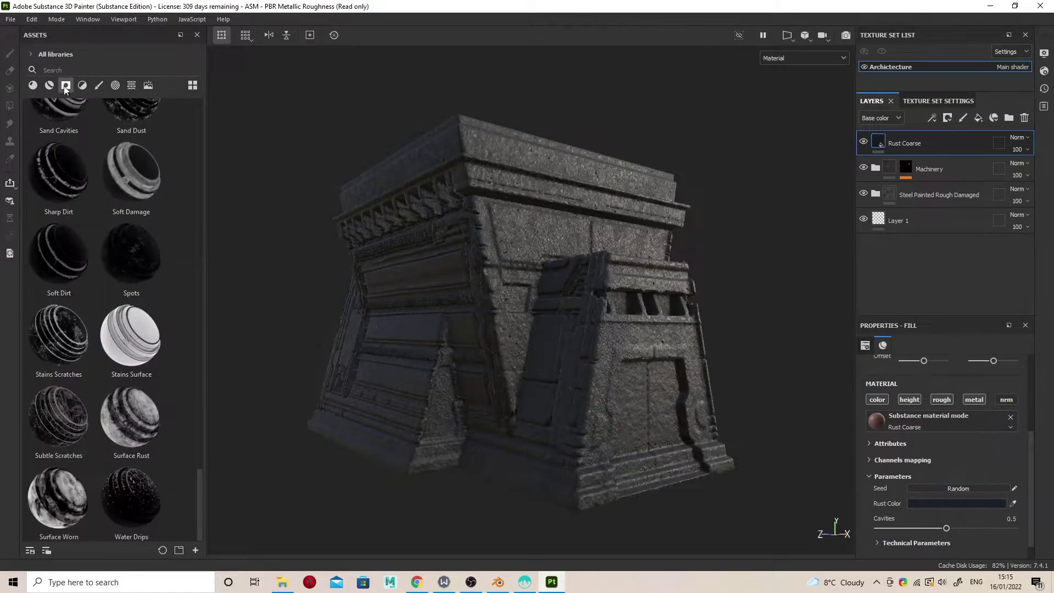
drag(203, 482, 219, 339)
mouse_move(58, 302)
mouse_down()
mouse_move(617, 307)
mouse_move(944, 134)
mouse_up()
- Display the Rust Coarse mask alone and set its Mask Editor's global balance to 0.85 and global contrast to 0.78
alt+click(898, 147)
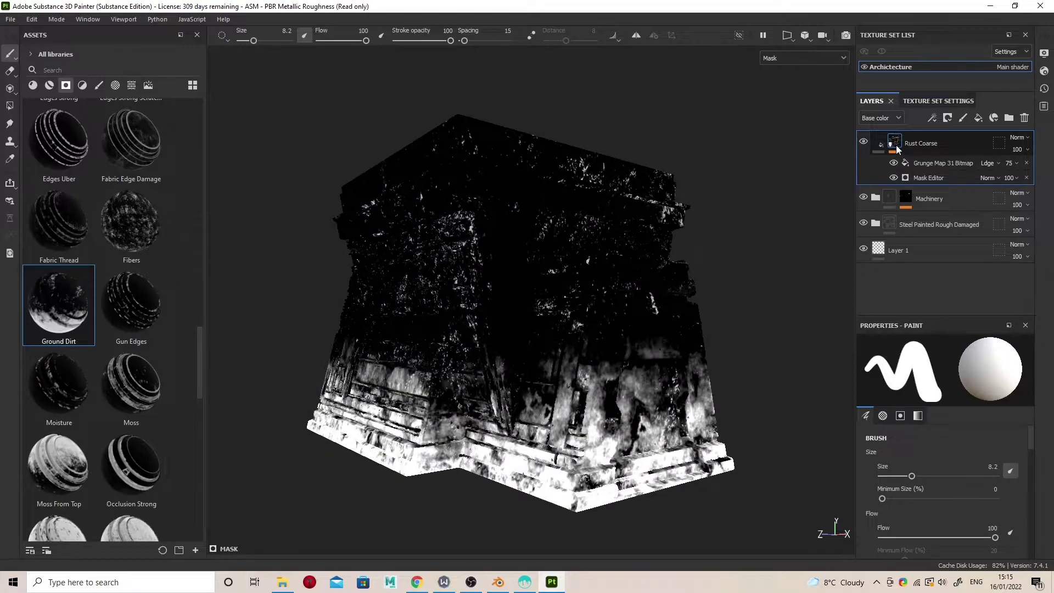
click(935, 176)
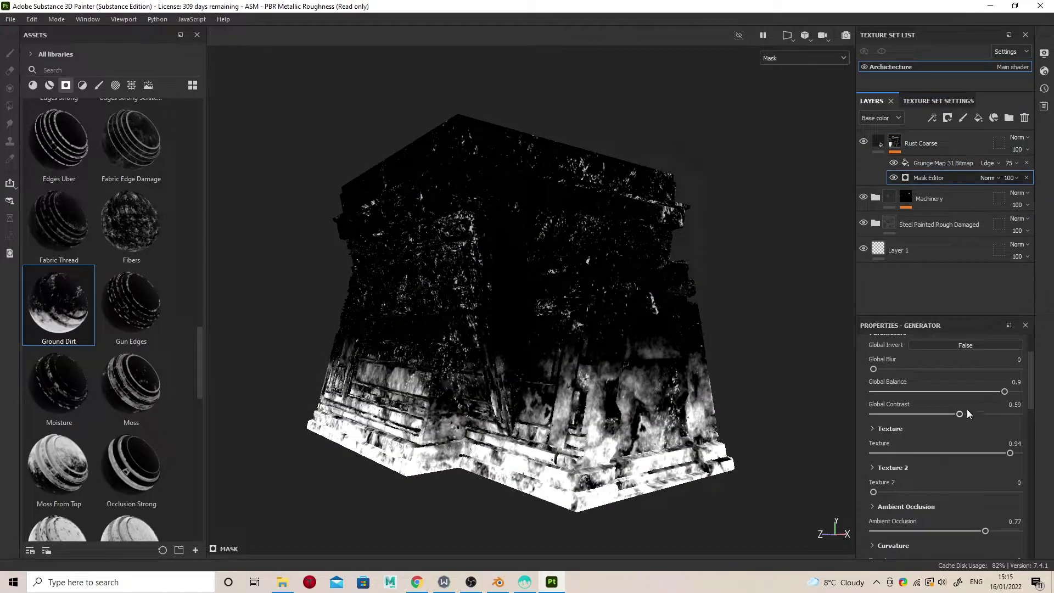
drag(1002, 393, 983, 414)
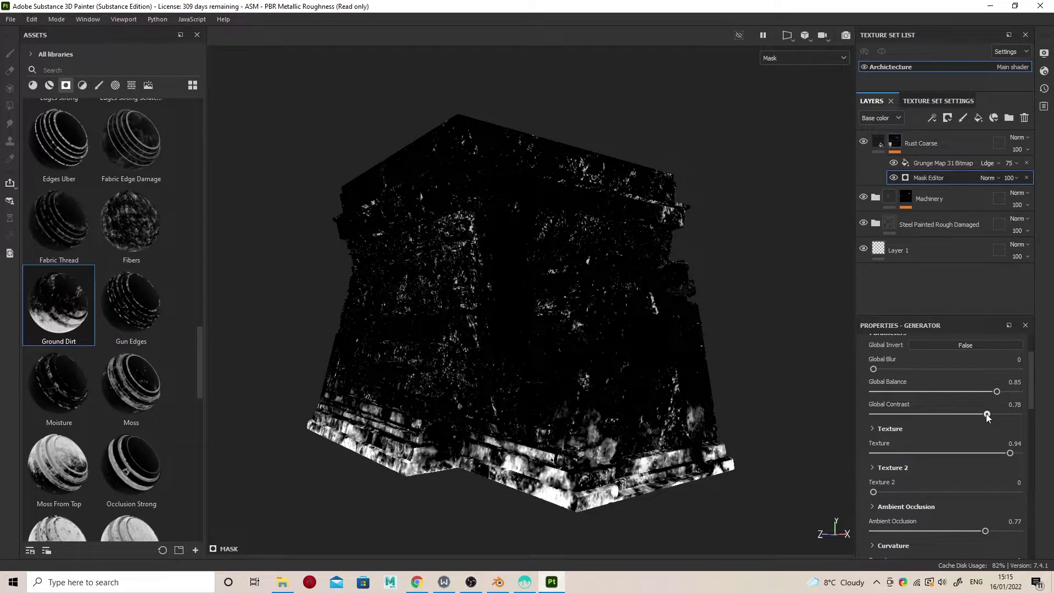
- Compare the Rust Coarse mask with and without its Grunge Map 31 Bitmap fill
click(936, 163)
click(894, 163)
click(894, 163)
click(894, 164)
click(894, 163)
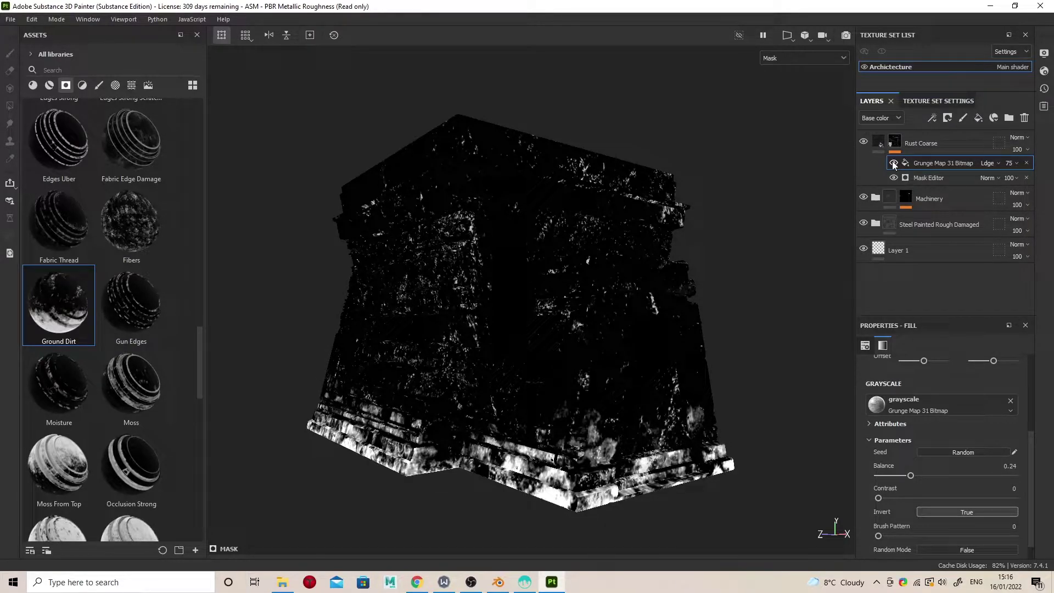
click(894, 163)
click(894, 163)
- Set the Rust Coarse layer's rust color to a dark brown, hex 211C12, and check it under different lighting
click(877, 143)
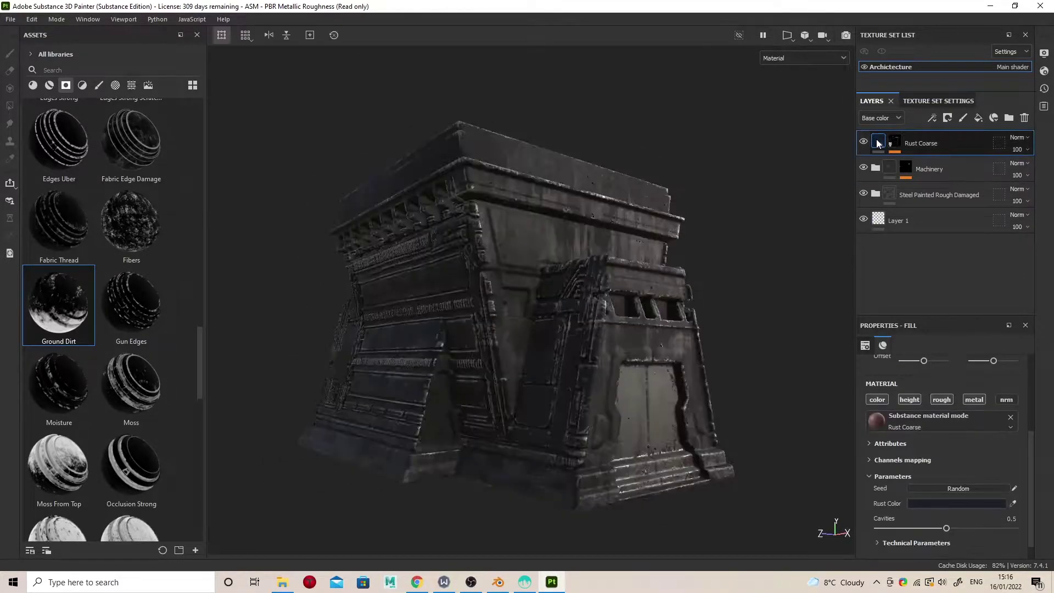
click(881, 148)
scroll(922, 526, down, 1)
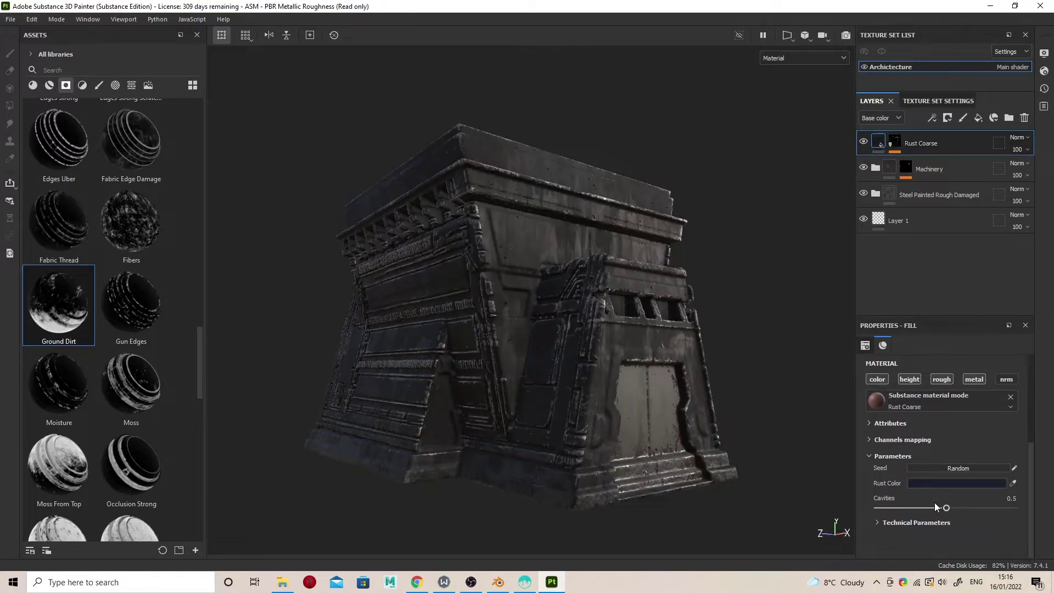
click(940, 483)
drag(844, 404, 832, 386)
drag(923, 353, 925, 413)
drag(830, 388, 846, 413)
alt+drag(708, 406, 631, 393)
drag(845, 407, 845, 410)
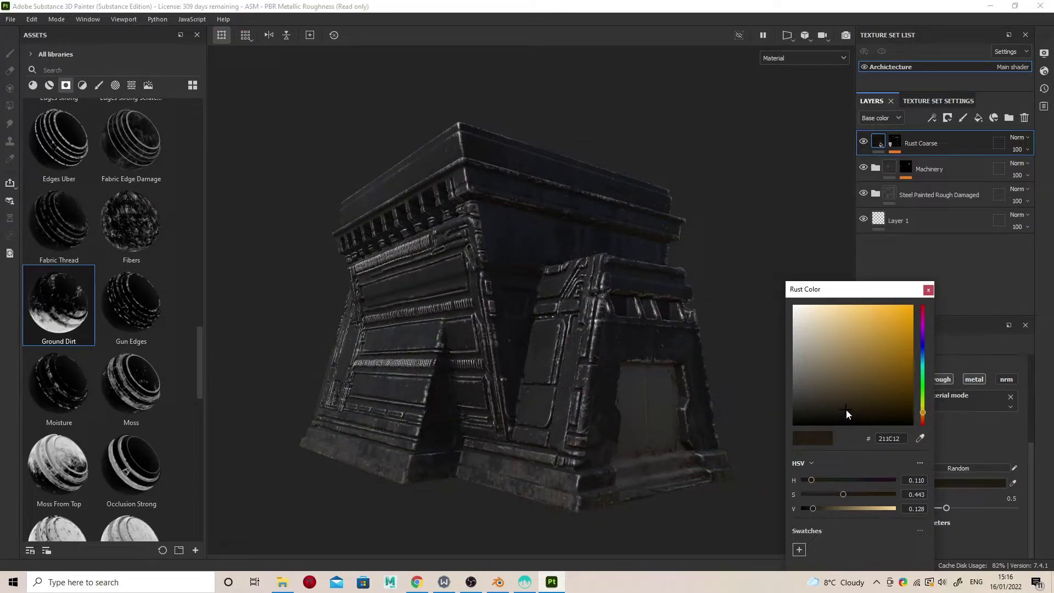
click(928, 290)
alt+drag(839, 322, 714, 331)
mouse_move(704, 328)
shift+right_down()
mouse_move(746, 327)
mouse_move(708, 326)
shift+right_up()
alt+drag(731, 285, 654, 262)
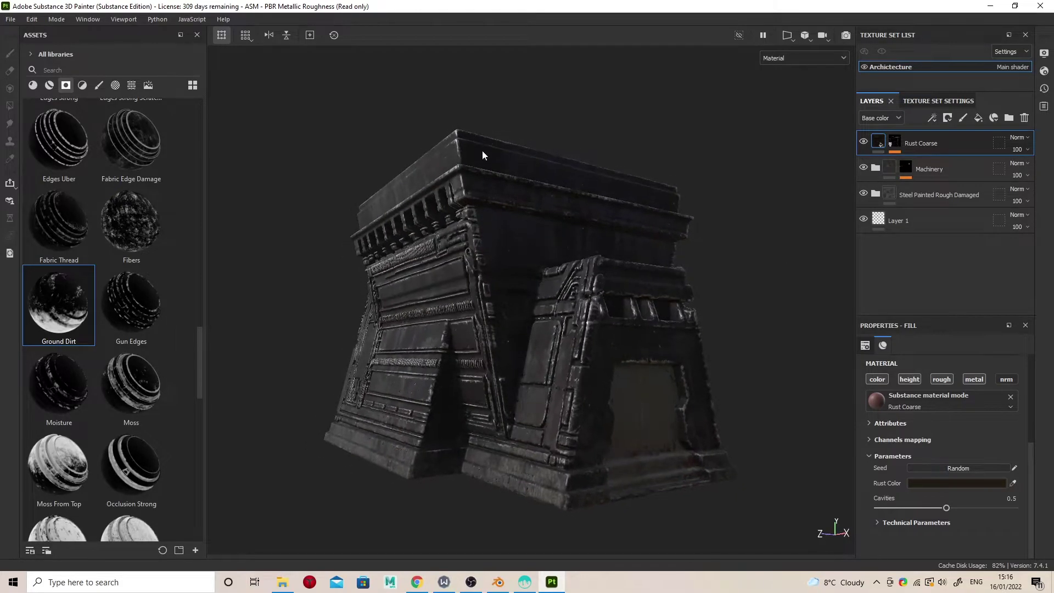
- Open the texture export settings and set the output directory to E:/Blender Projects/Textures/Examples
click(15, 21)
click(46, 203)
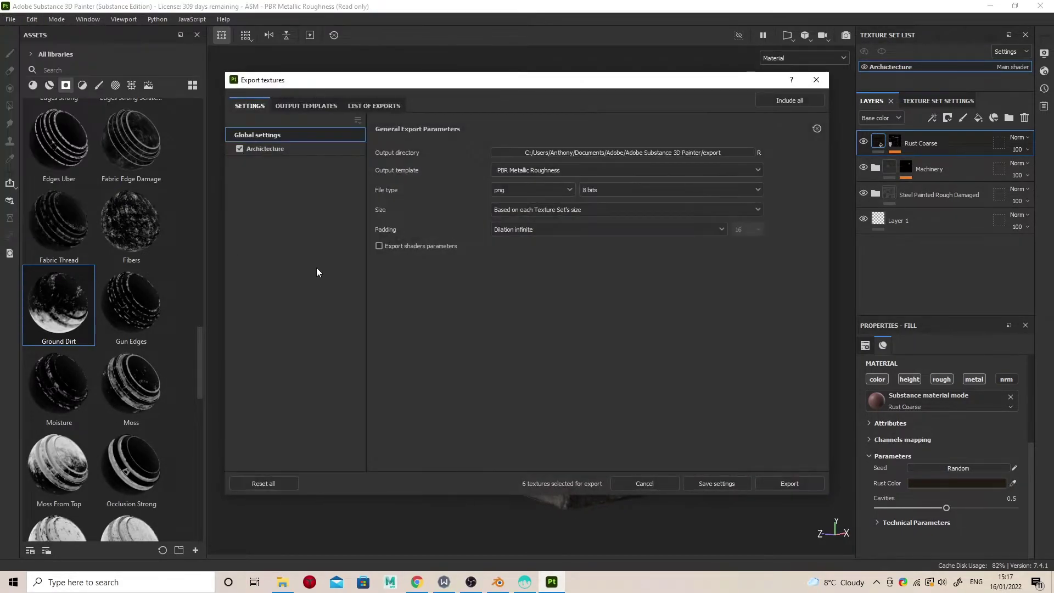
click(544, 152)
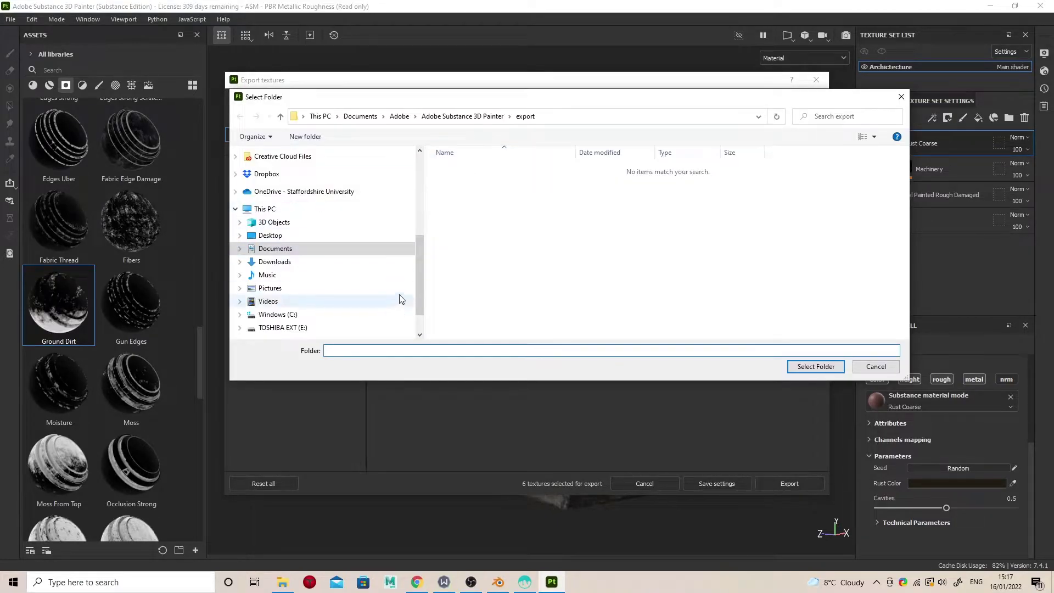
click(307, 309)
double_click(469, 191)
double_click(465, 203)
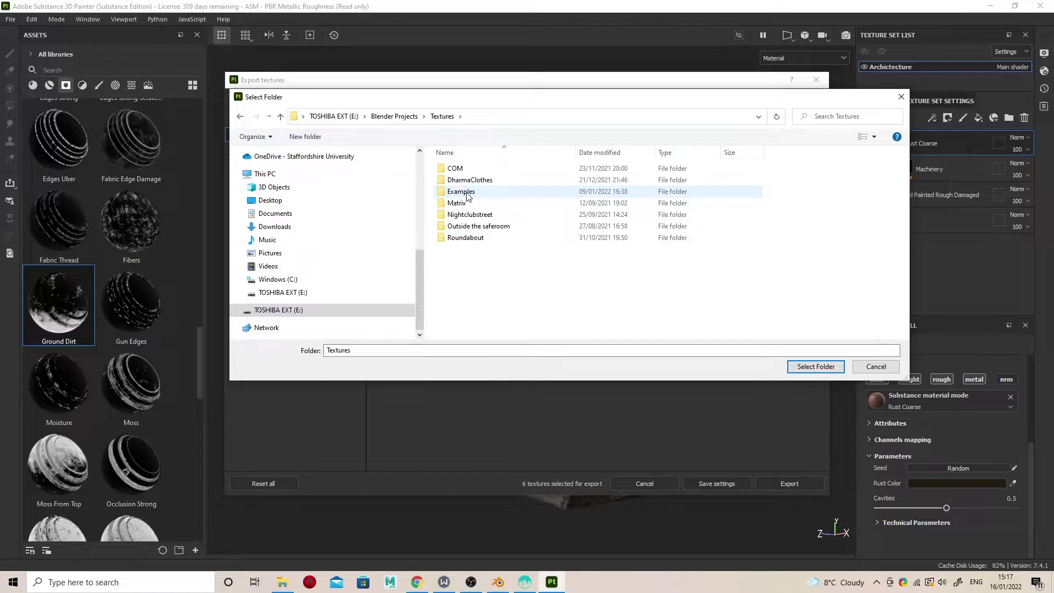
double_click(464, 198)
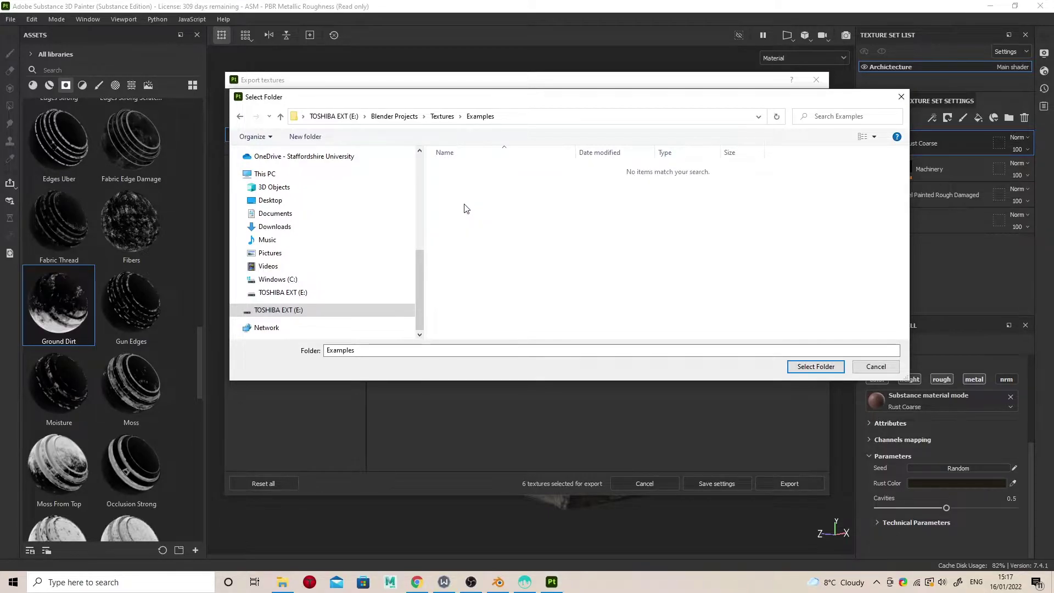
click(816, 366)
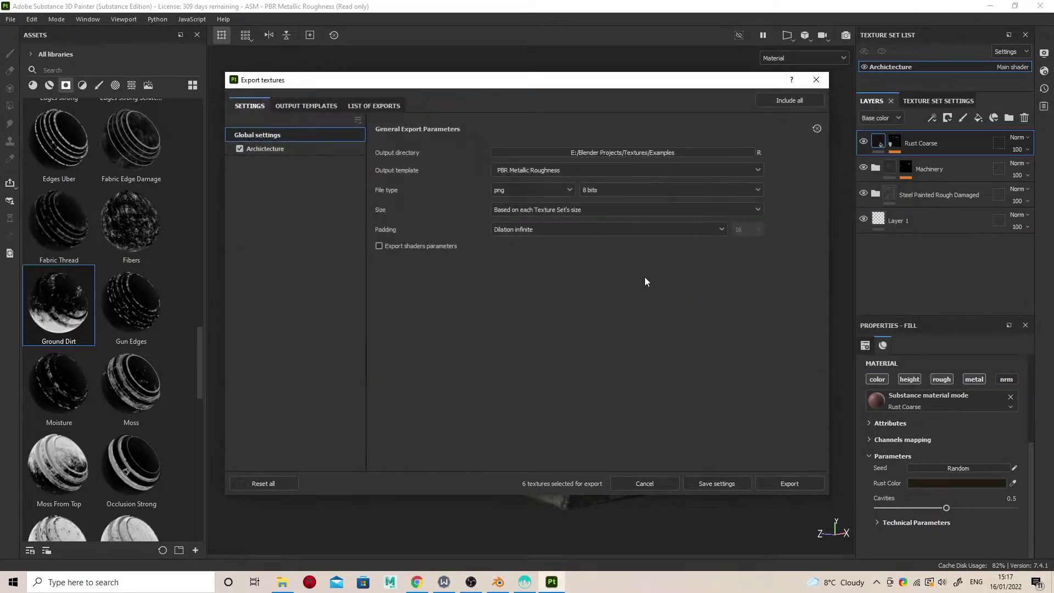
- Set the export's output template to Blender BMRN
click(611, 170)
scroll(595, 239, up, 3)
click(571, 184)
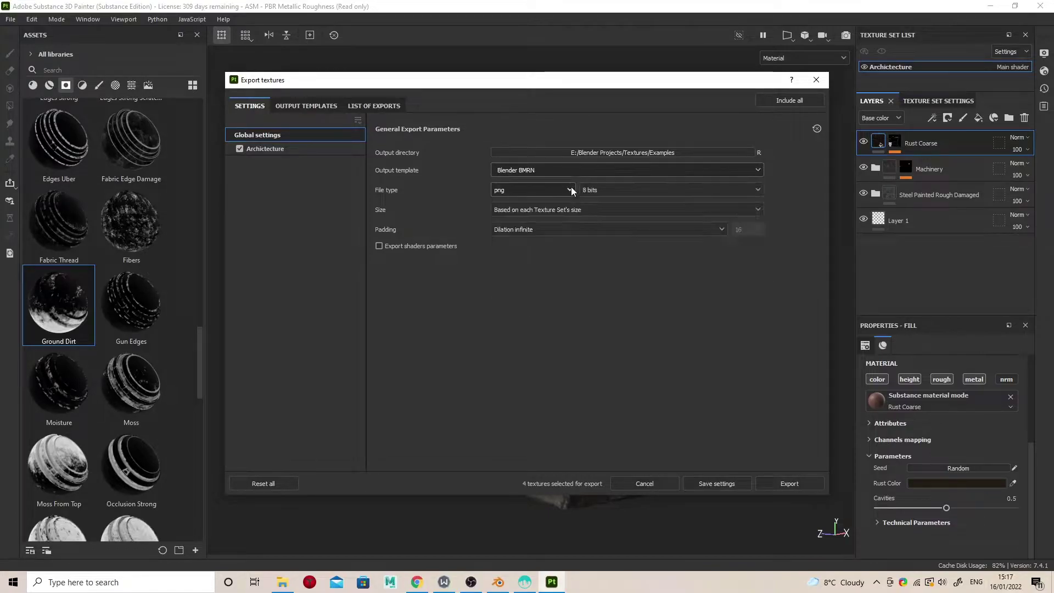
- Review the list of exported maps, the Blender BMRN template's output maps and the padding options
click(374, 105)
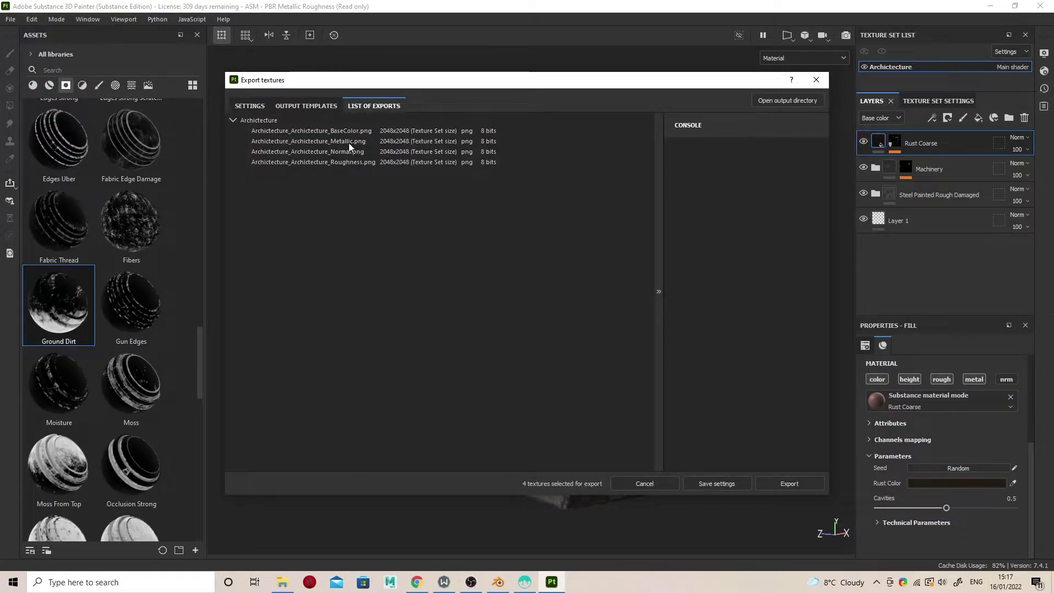
click(263, 107)
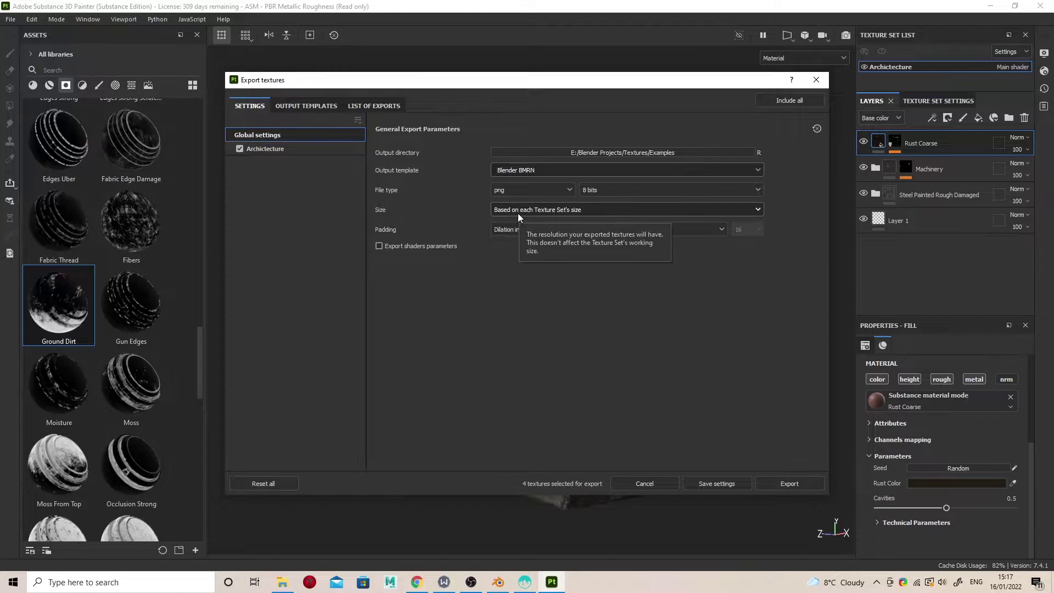
click(387, 106)
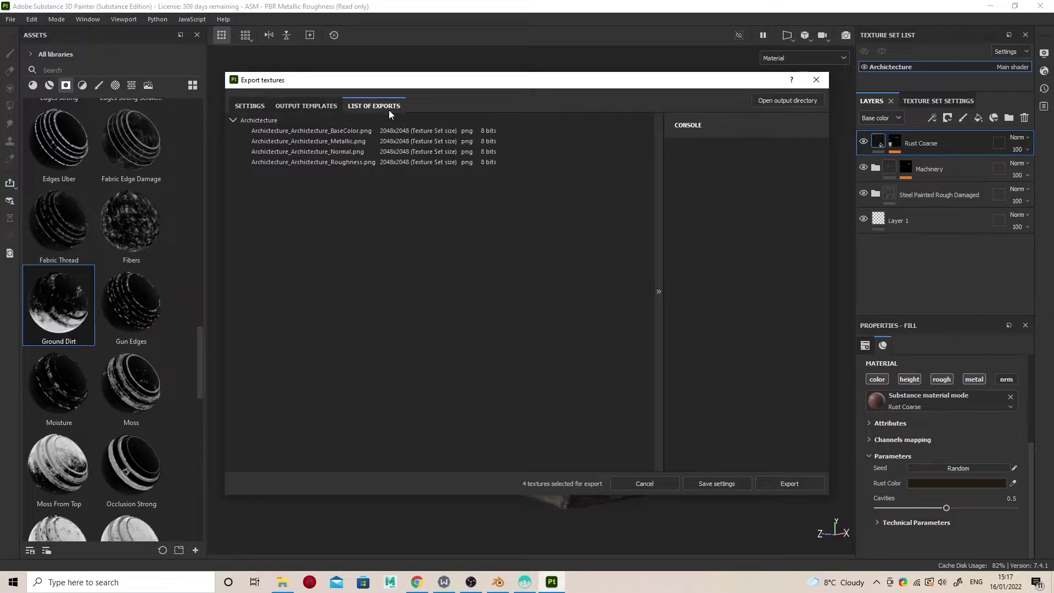
click(324, 109)
click(261, 180)
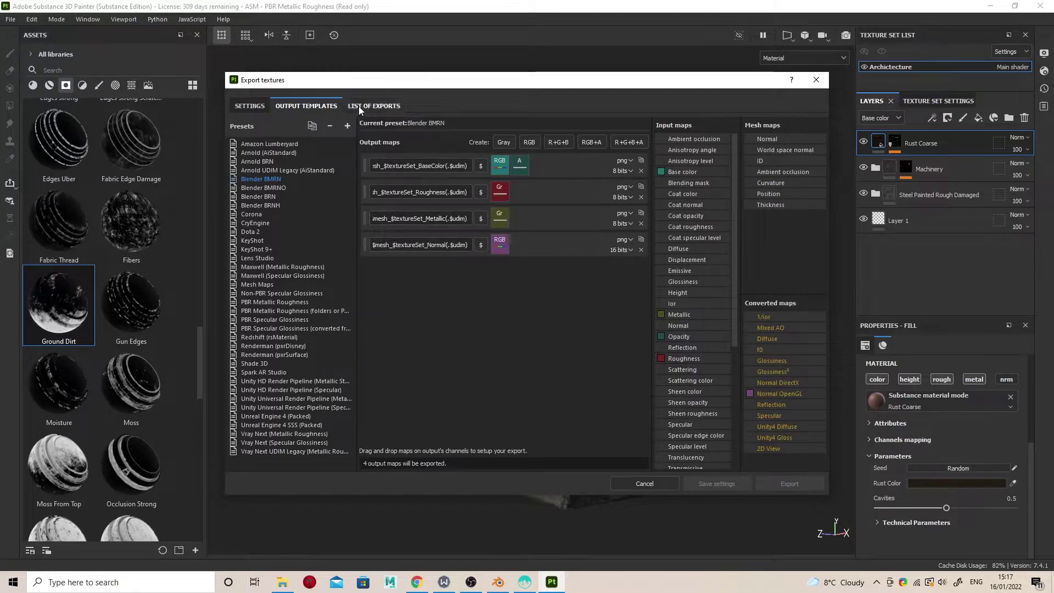
click(263, 107)
mouse_move(499, 231)
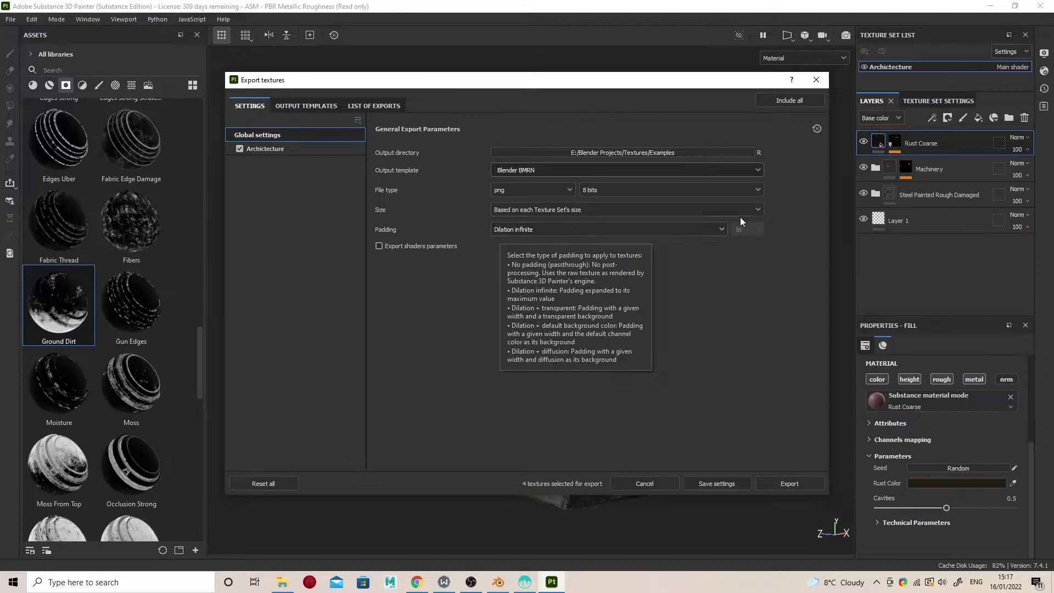
- Set the export file type to Based on output template, check the export list and export the textures
click(568, 190)
click(541, 204)
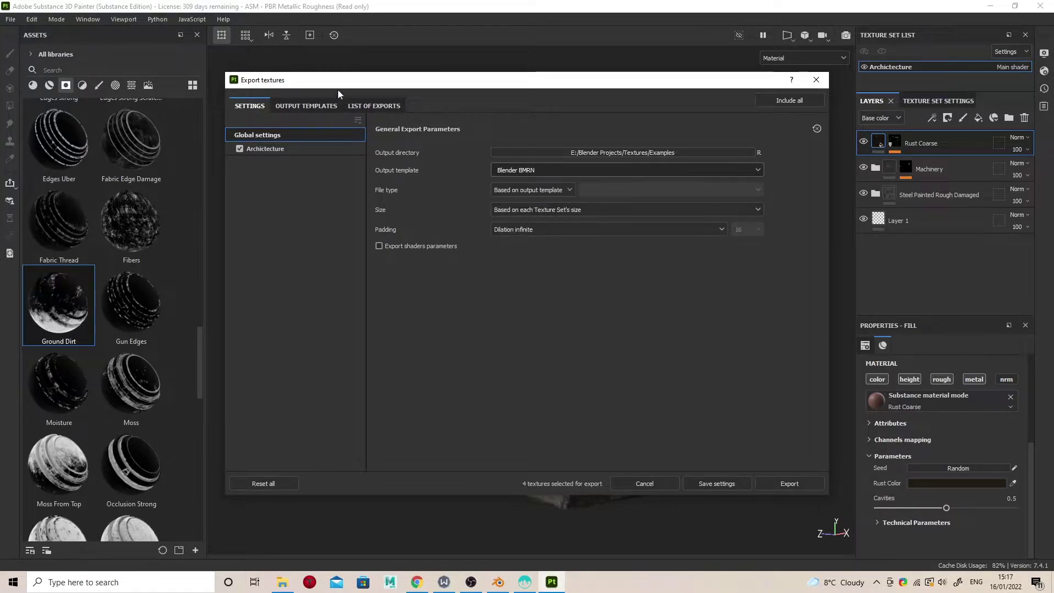
click(366, 106)
click(250, 106)
click(779, 483)
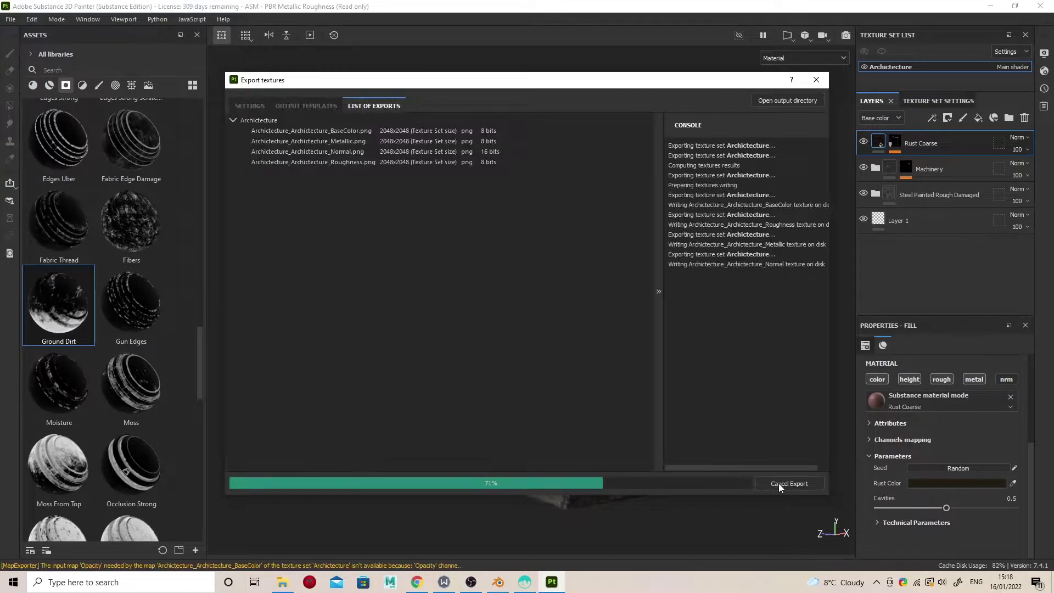
- Switch to Blender, enlarge the shader editor and delete the old texture nodes from the Archictecture.001 material
click(498, 582)
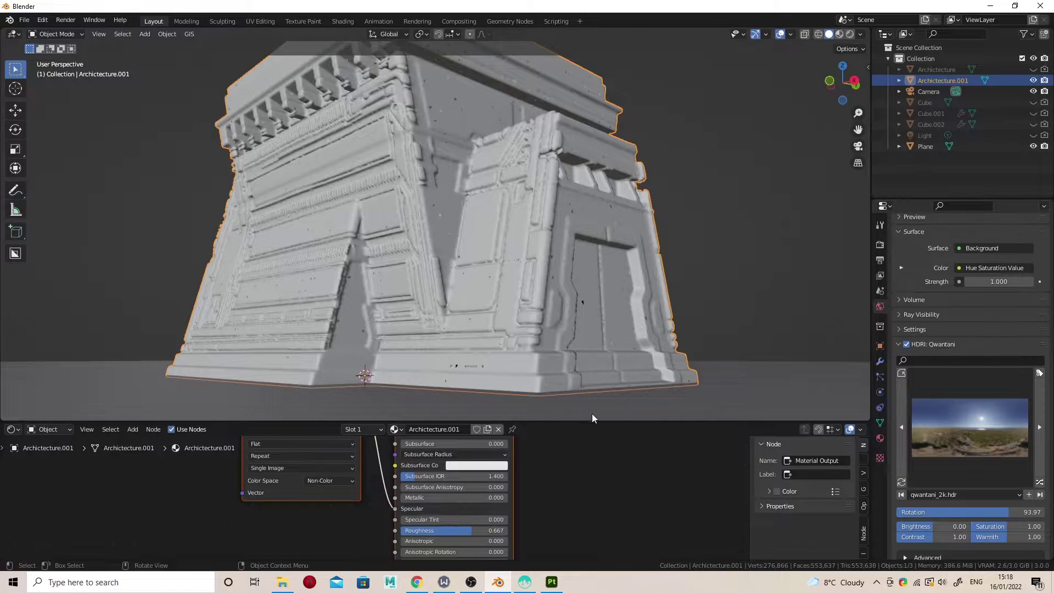
drag(592, 422, 586, 257)
scroll(572, 435, down, 5)
drag(331, 303, 434, 536)
key(x)
- Run Principled Texture Setup on the Principled BSDF node with the exported building maps from the external drive's Blender Projects folder
scroll(512, 390, up, 2)
click(465, 378)
key(ctrl+shift+t)
click(180, 179)
click(275, 181)
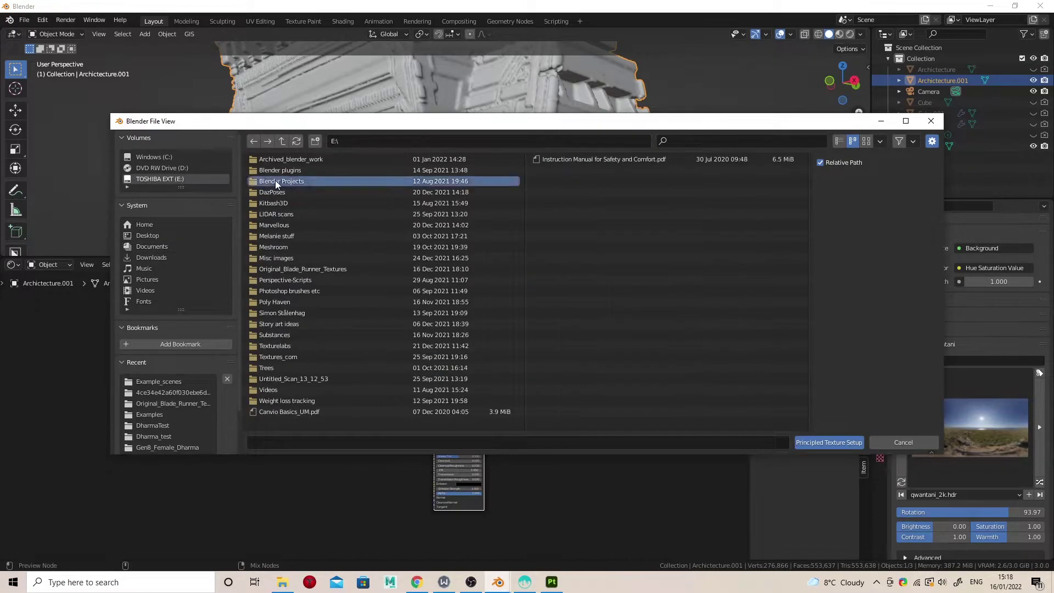
double_click(275, 181)
double_click(275, 192)
double_click(278, 179)
click(310, 159)
shift+click(310, 192)
click(830, 442)
- Enlarge the 3D viewport and show the textured building in rendered shading with the overlays hidden
middle_drag(604, 352, 605, 375)
drag(553, 256, 553, 462)
mouse_move(562, 298)
shift+middle_down()
mouse_move(565, 340)
mouse_move(559, 324)
shift+middle_up()
click(849, 35)
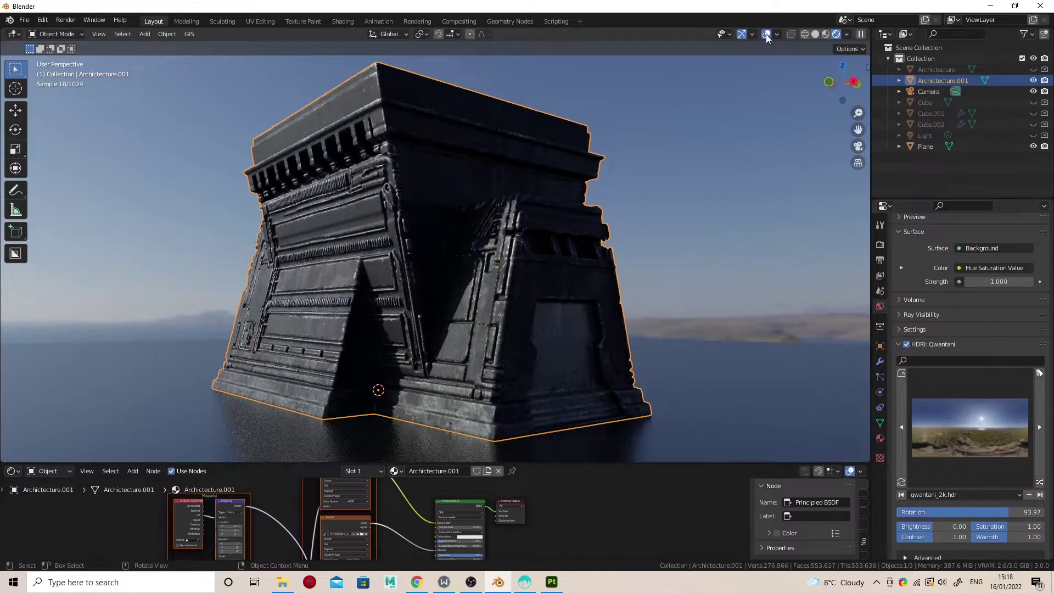
click(766, 34)
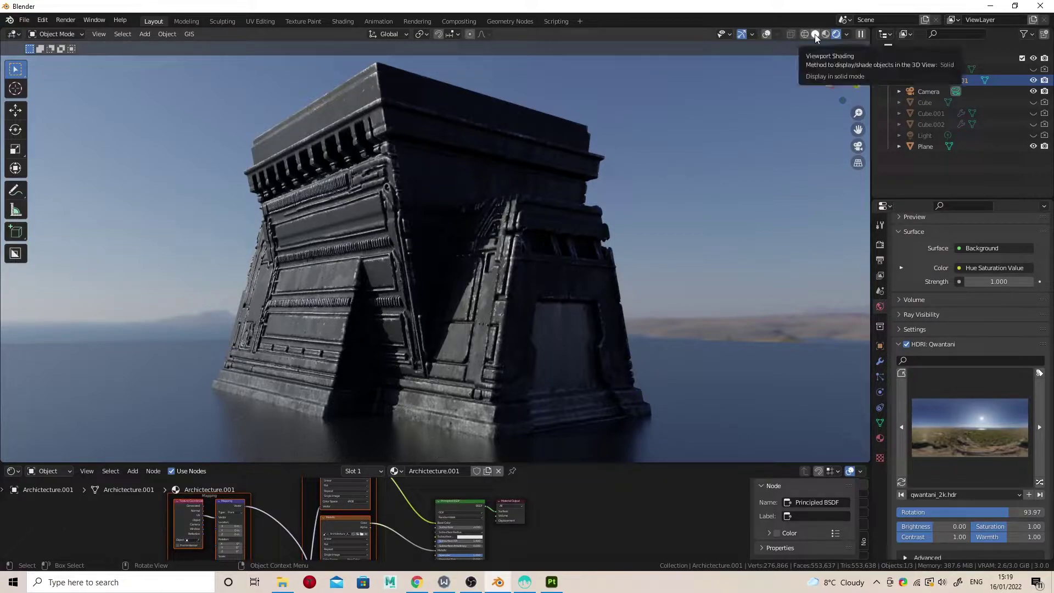
- Change the world HDRI to satara_night_no_lamps and set its rotation to 58.24
click(931, 436)
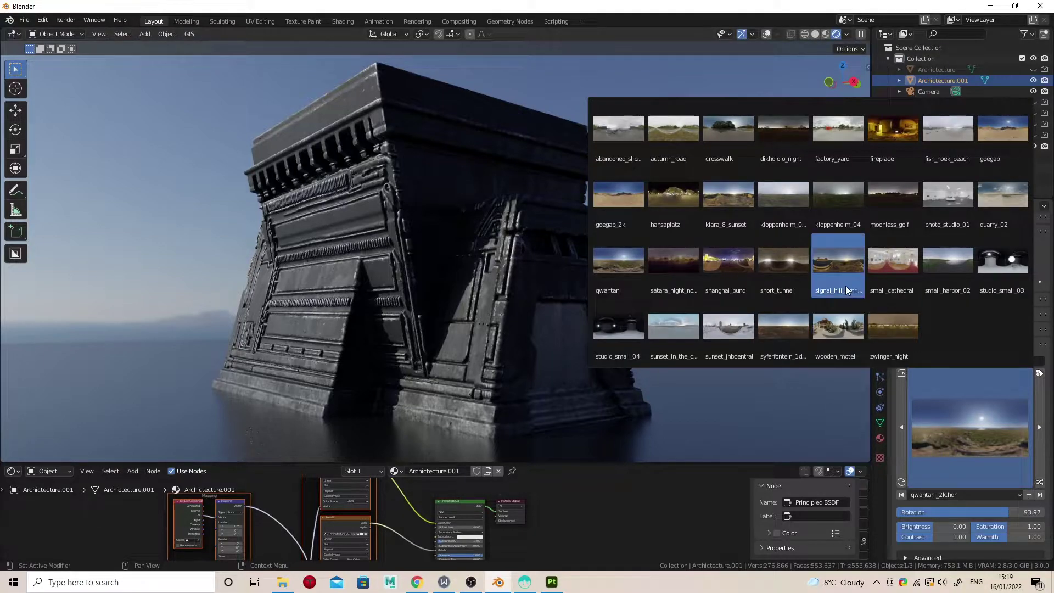
click(677, 266)
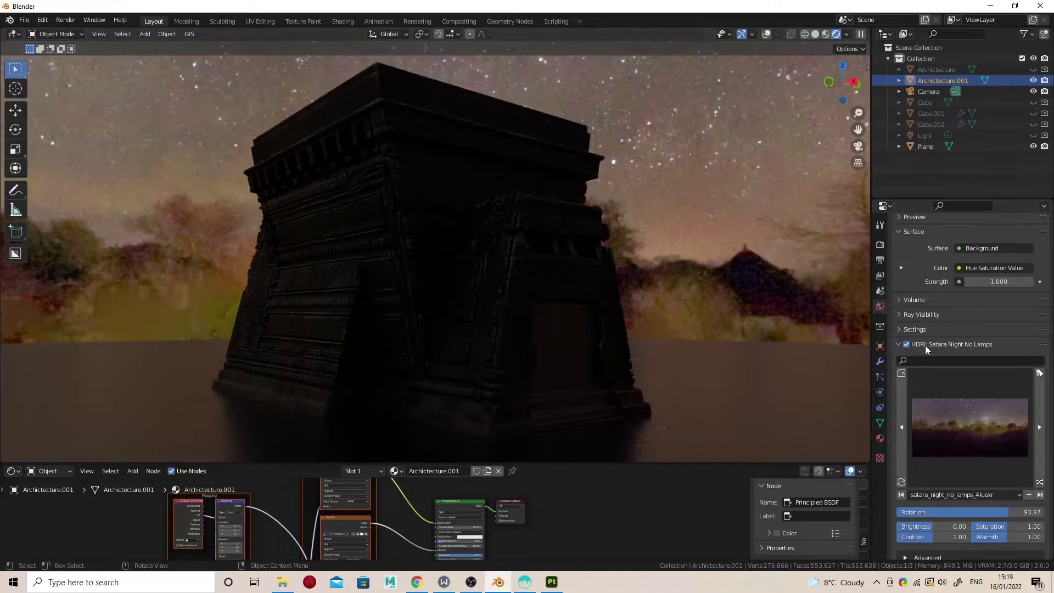
mouse_move(1006, 515)
mouse_down()
mouse_move(934, 515)
mouse_move(997, 515)
mouse_up()
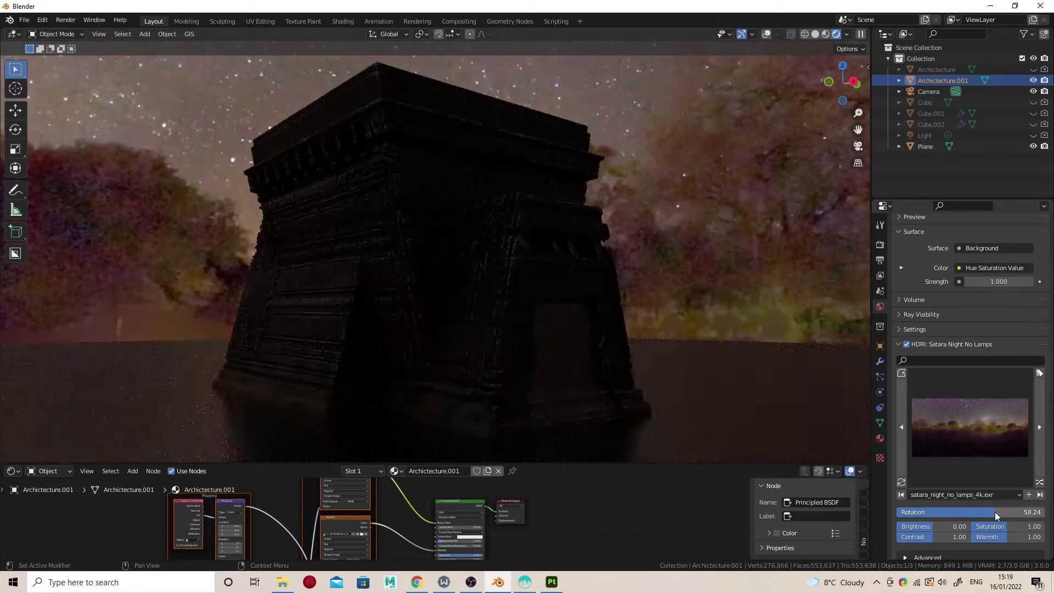
- Switch to solid shading and reframe the camera with Walk Navigation to a low view of the building's front corner
click(815, 35)
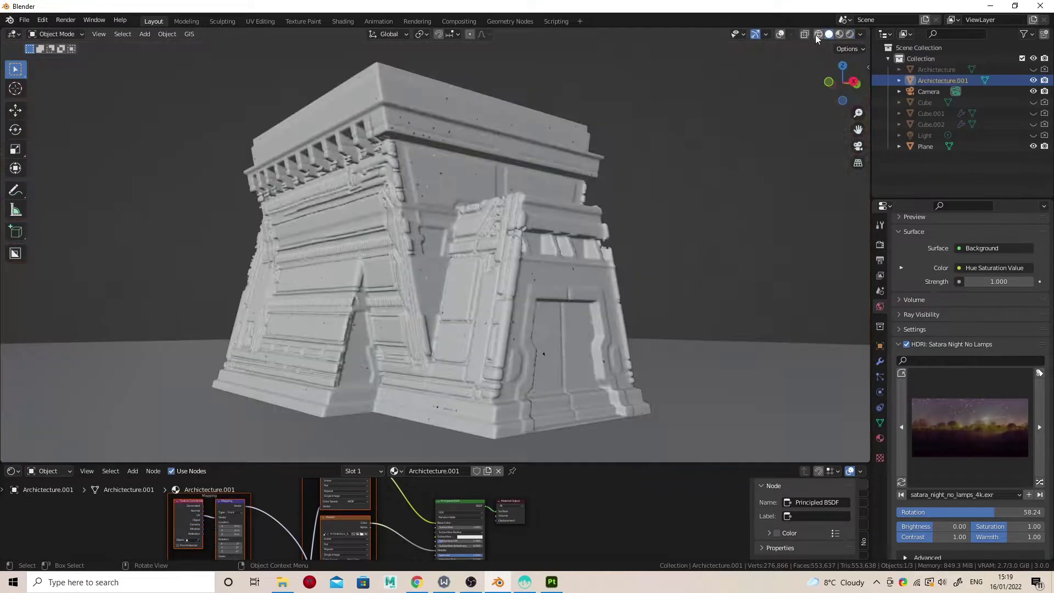
click(859, 146)
click(99, 34)
mouse_move(132, 170)
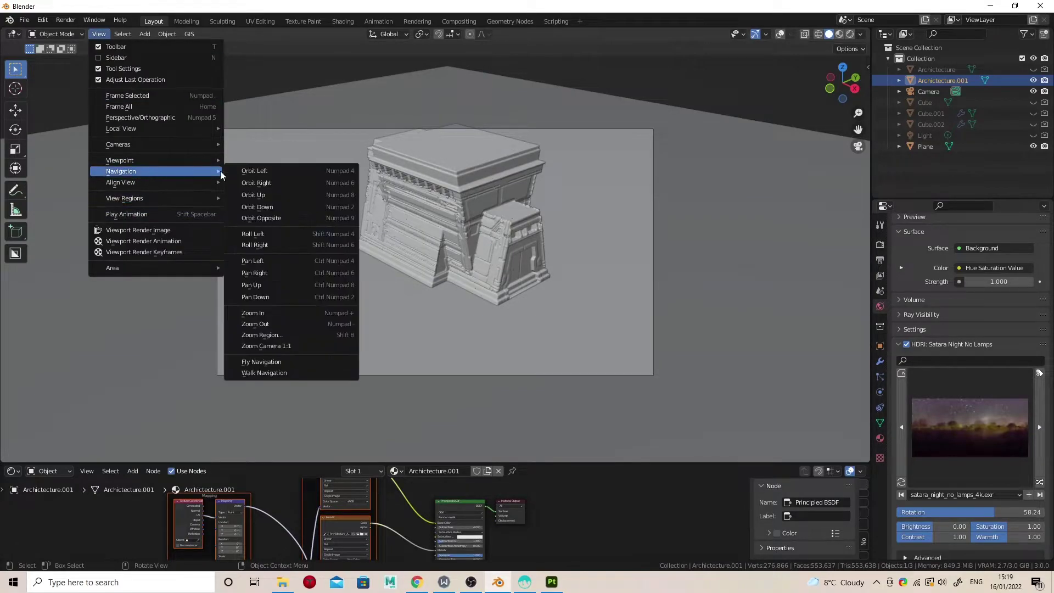
click(265, 371)
key(w)
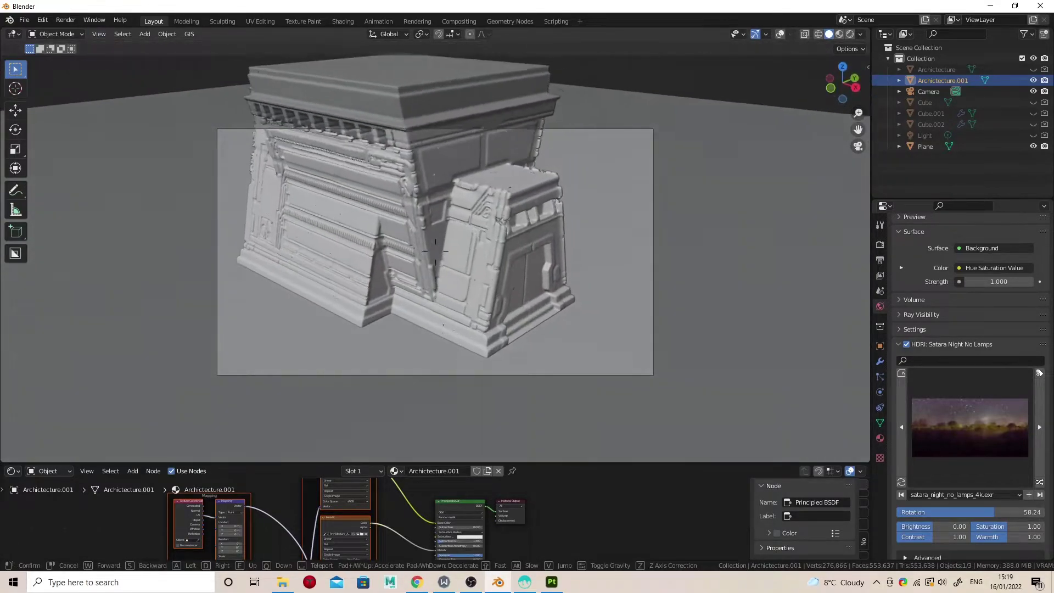
key(s)
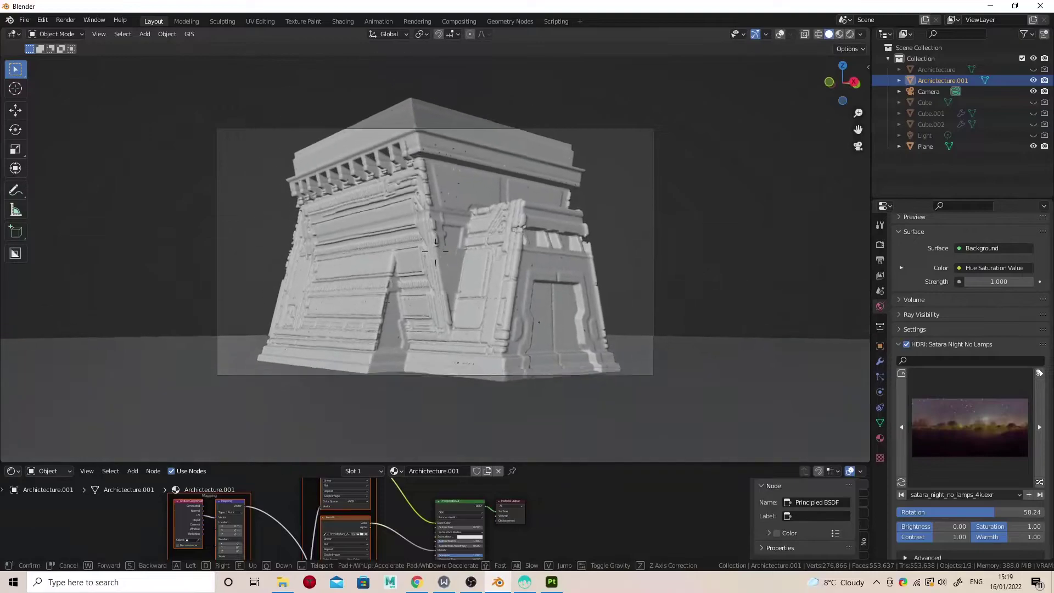
key(w)
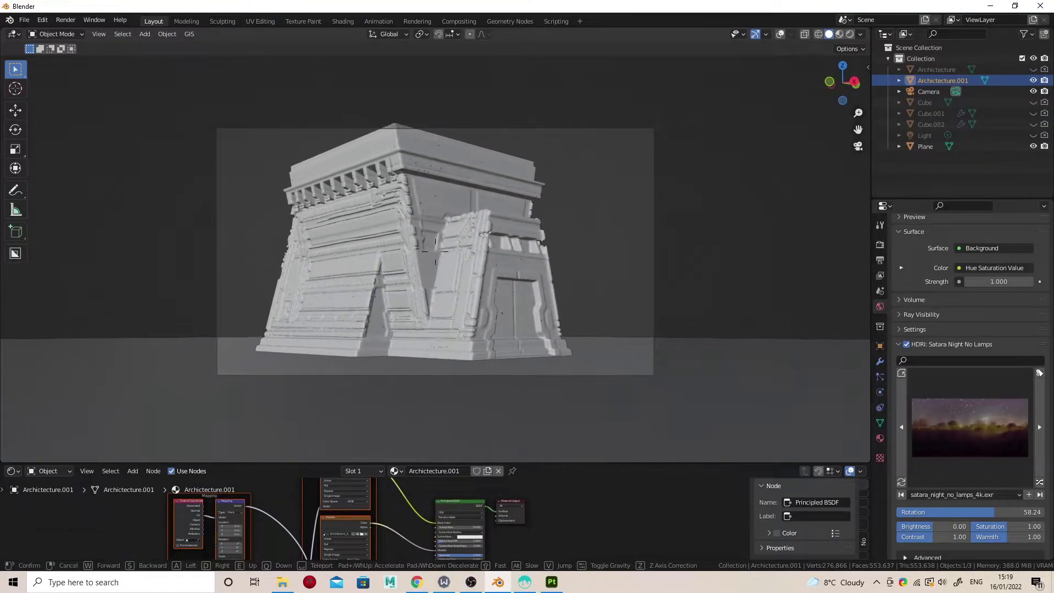
key(d)
key(s)
click(435, 252)
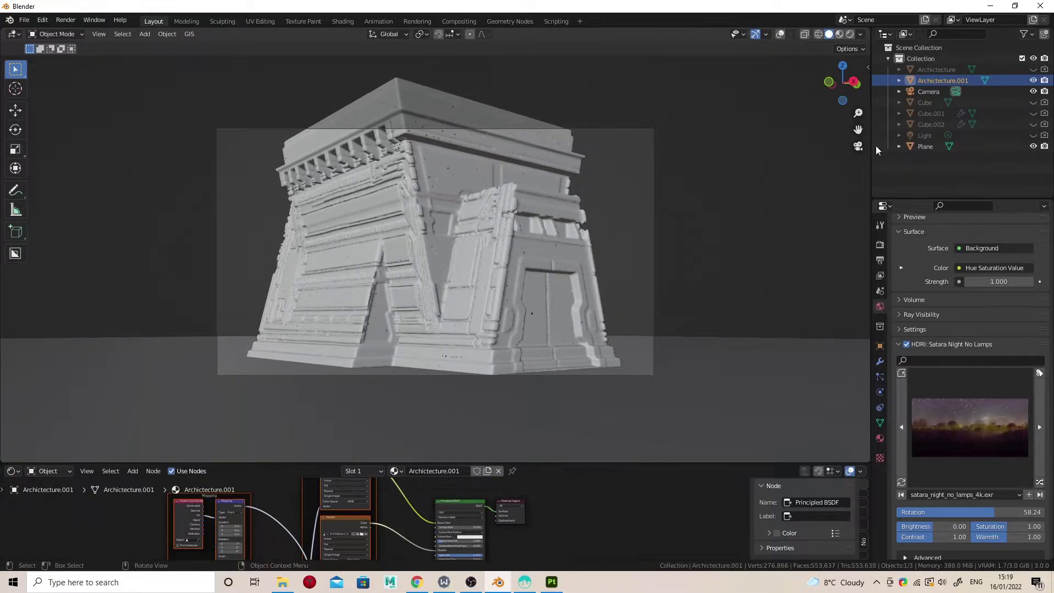
- Set the camera's focal length to 35 mm
click(928, 91)
click(880, 391)
click(993, 290)
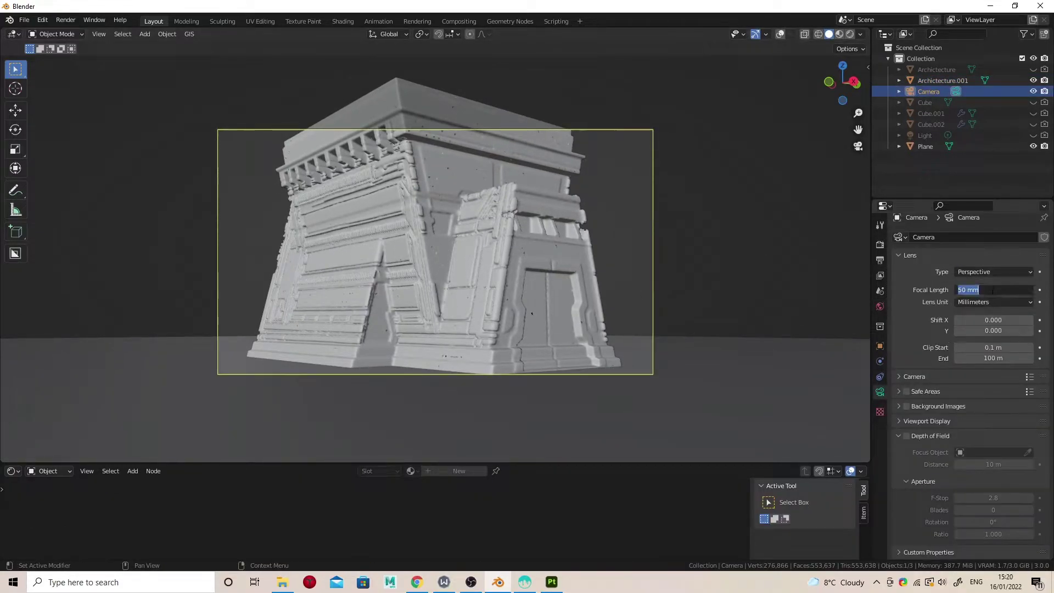
text(35)
key(Return)
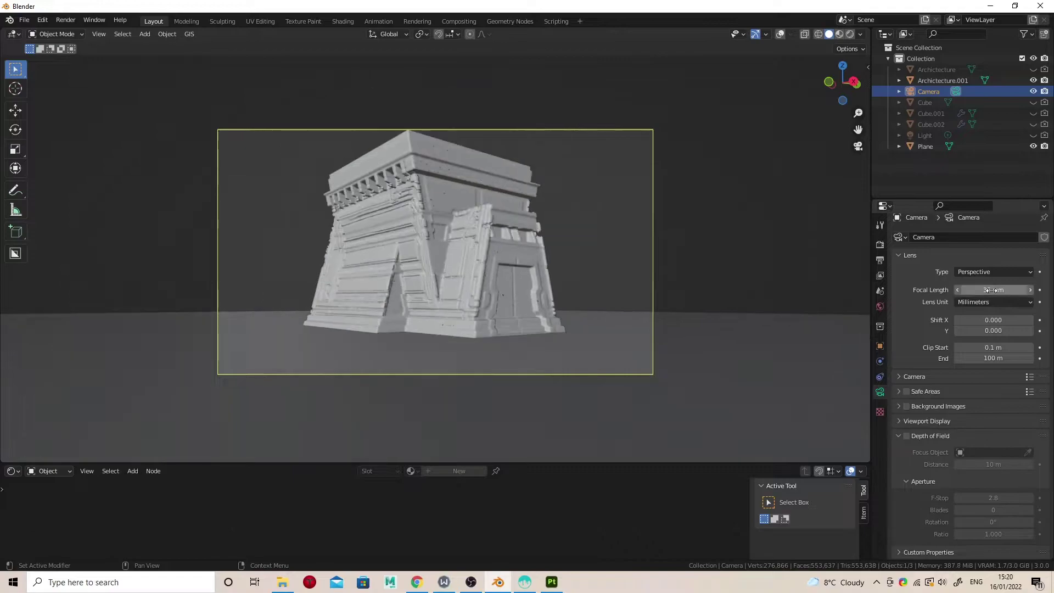
- Bring the camera closer to the building with Walk Navigation, keeping the low viewpoint
click(99, 35)
mouse_move(221, 175)
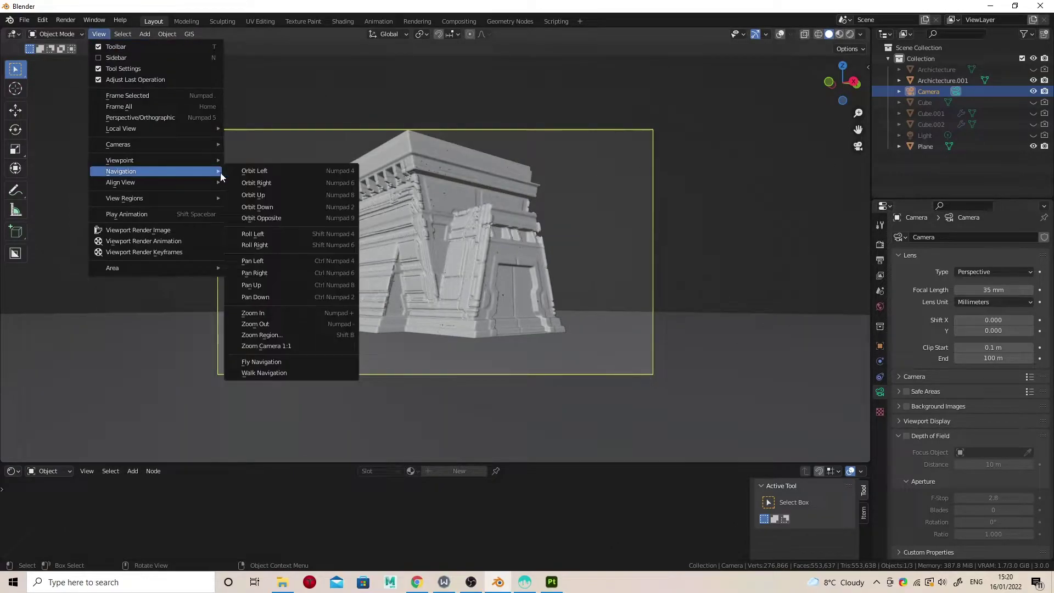
click(264, 373)
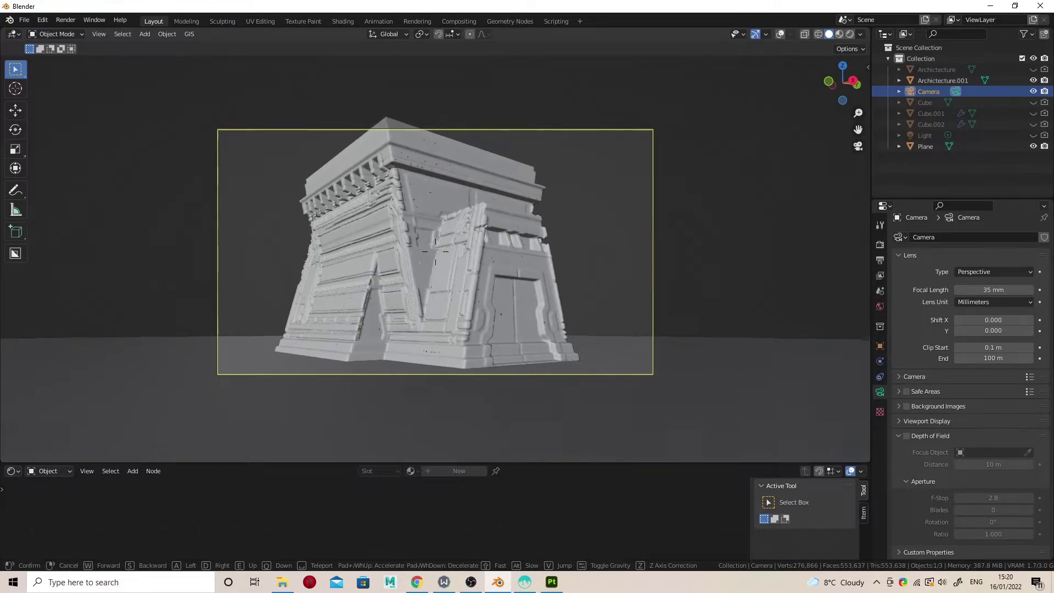
click(828, 235)
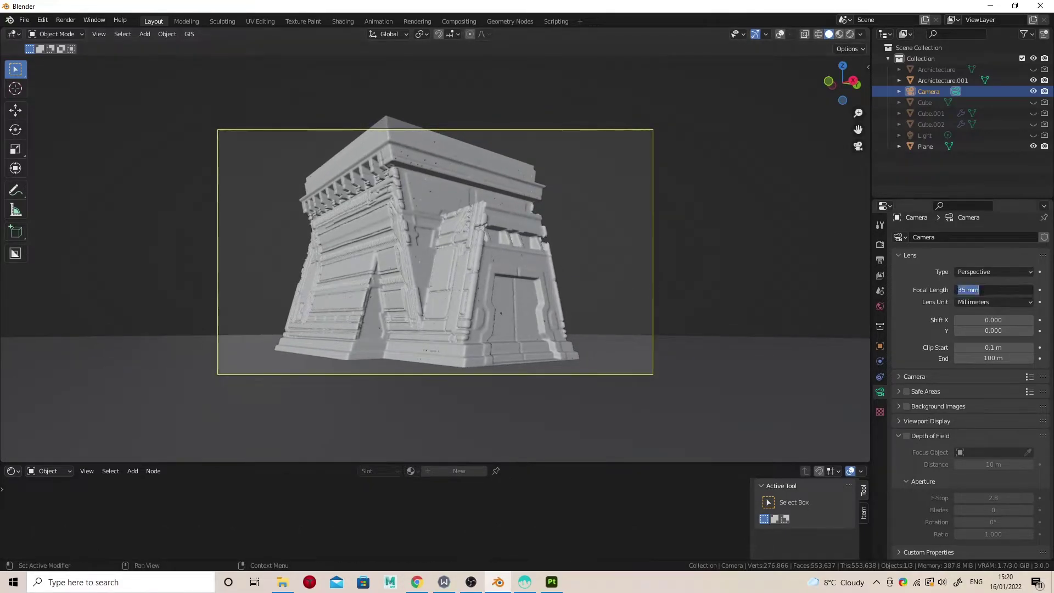
- Try a camera focal length of 29 mm, settle on 30 mm, and raise the passepartout opacity to 1.000
text(29)
key(Return)
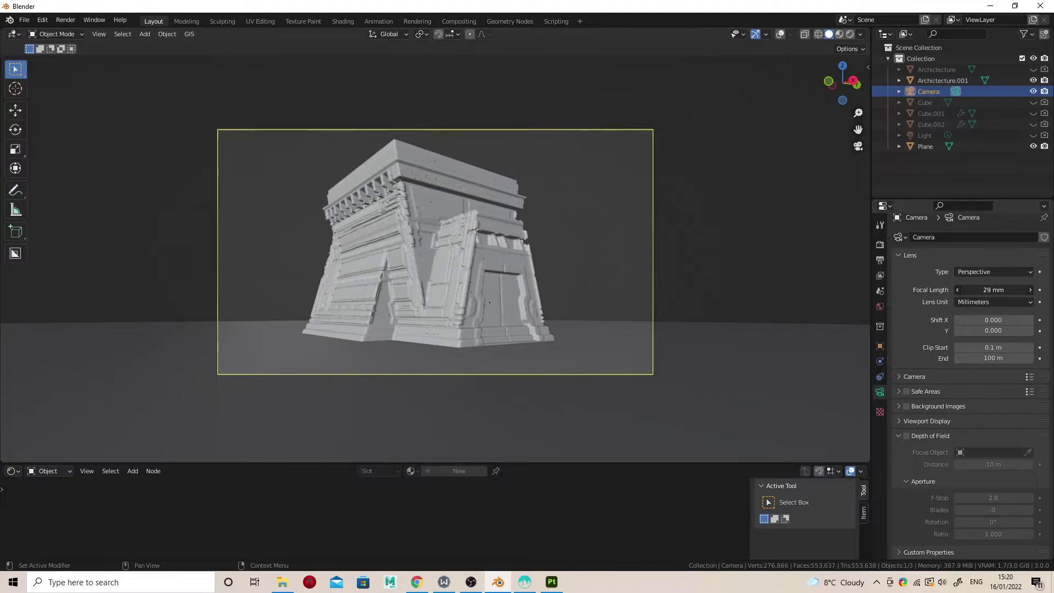
drag(994, 290, 999, 290)
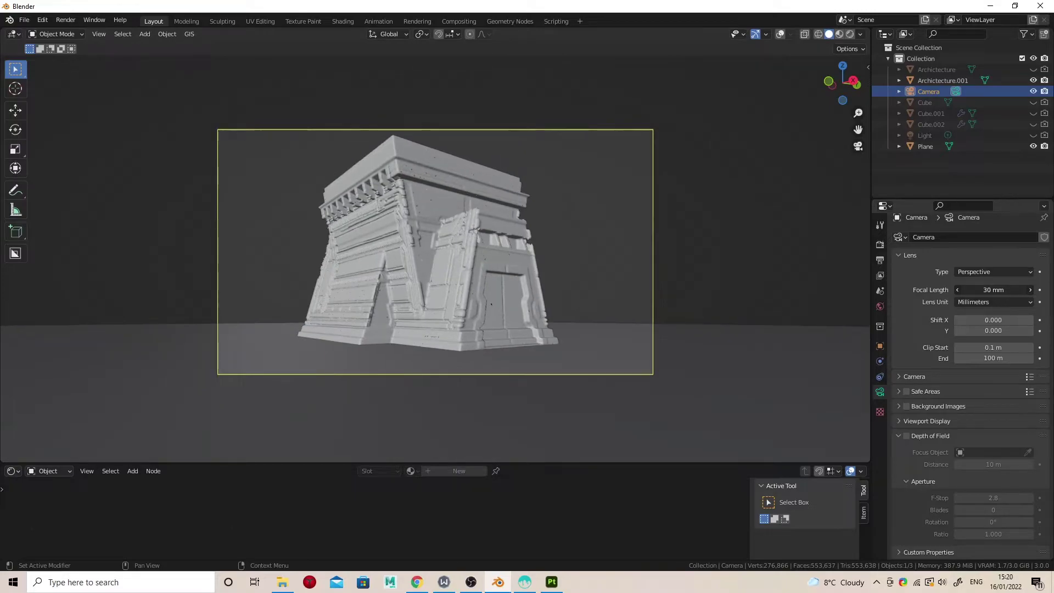
click(899, 421)
drag(991, 501, 1032, 501)
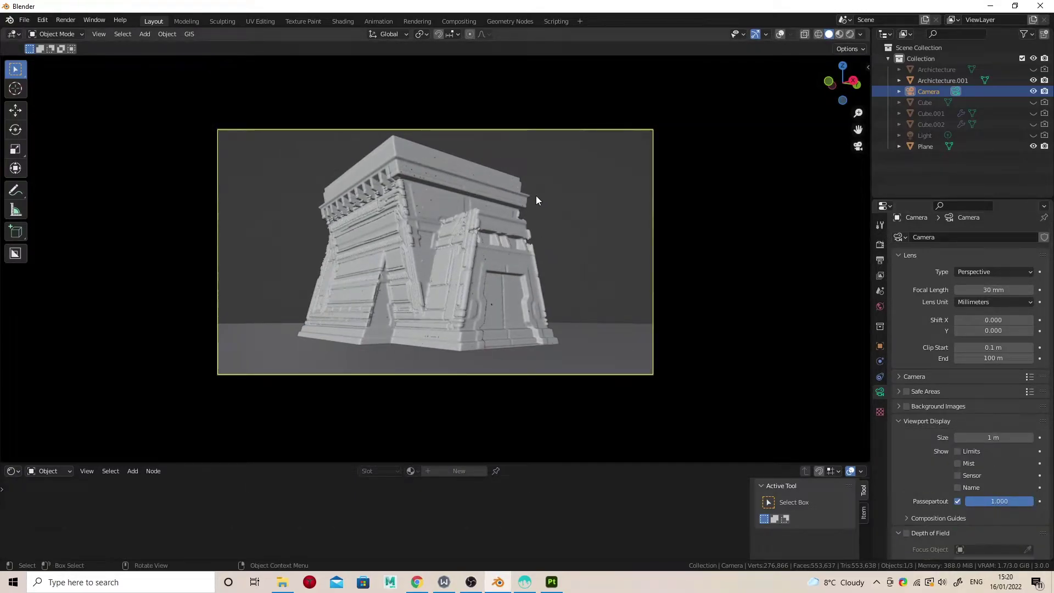
- Show the viewport overlays again and add an area light to the scene
click(779, 34)
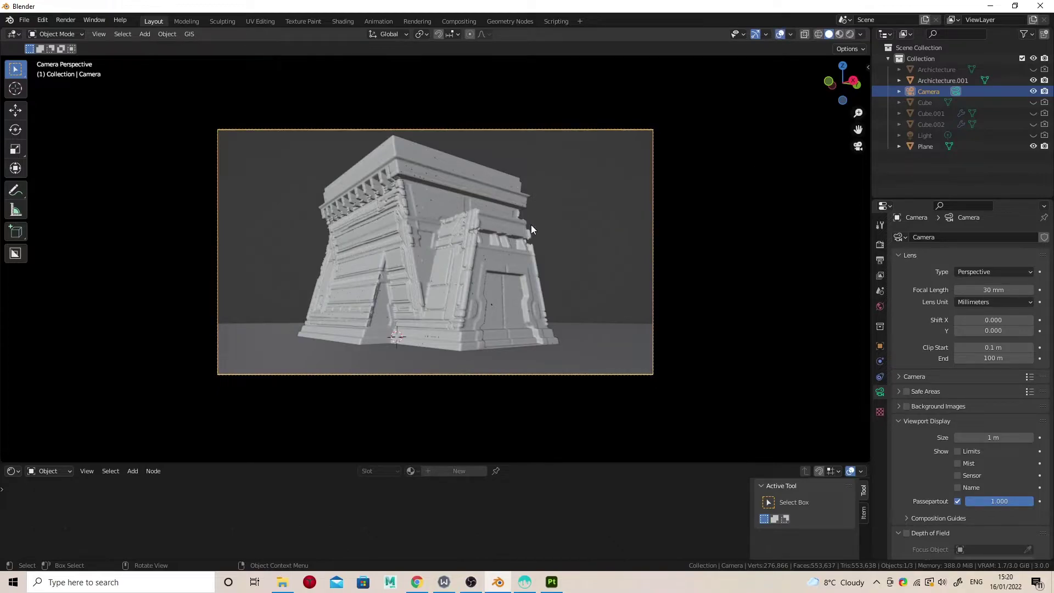
key(shift+a)
mouse_move(515, 414)
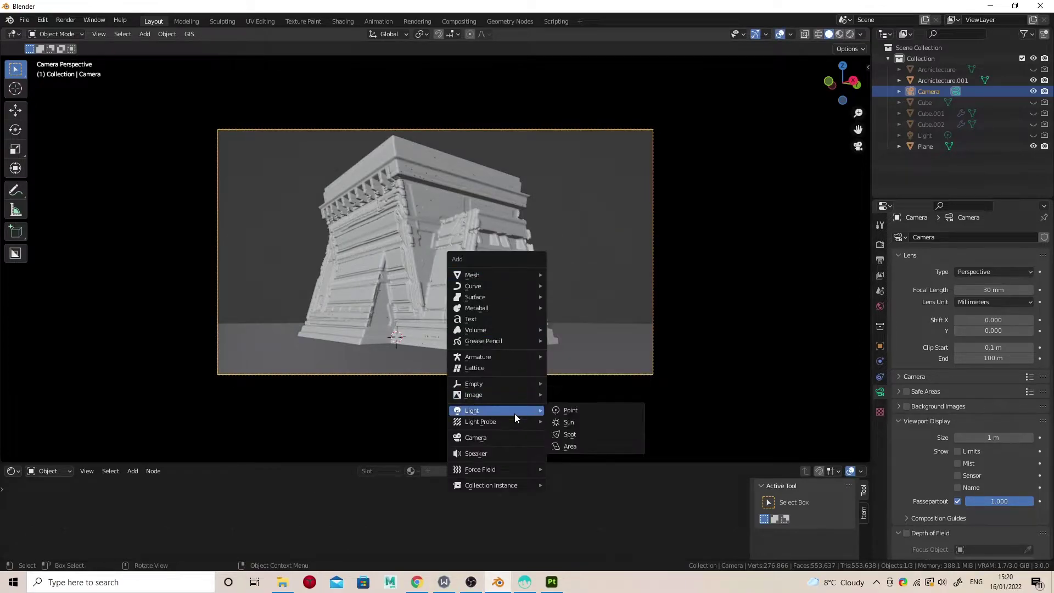
click(577, 445)
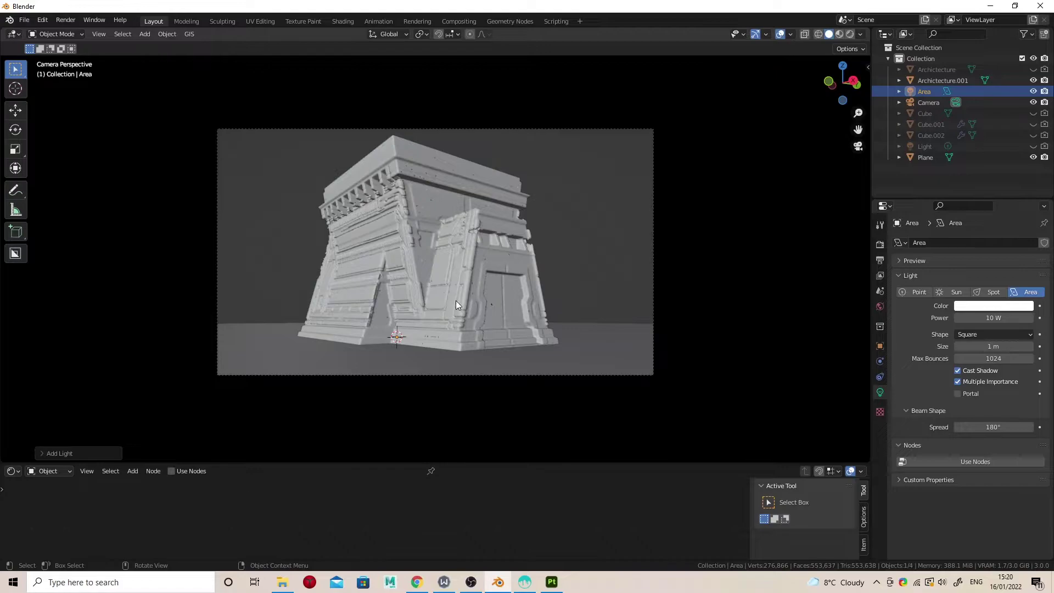
- Enlarge the shader editor area and turn it into a second 3D viewport
drag(523, 464, 522, 340)
click(12, 345)
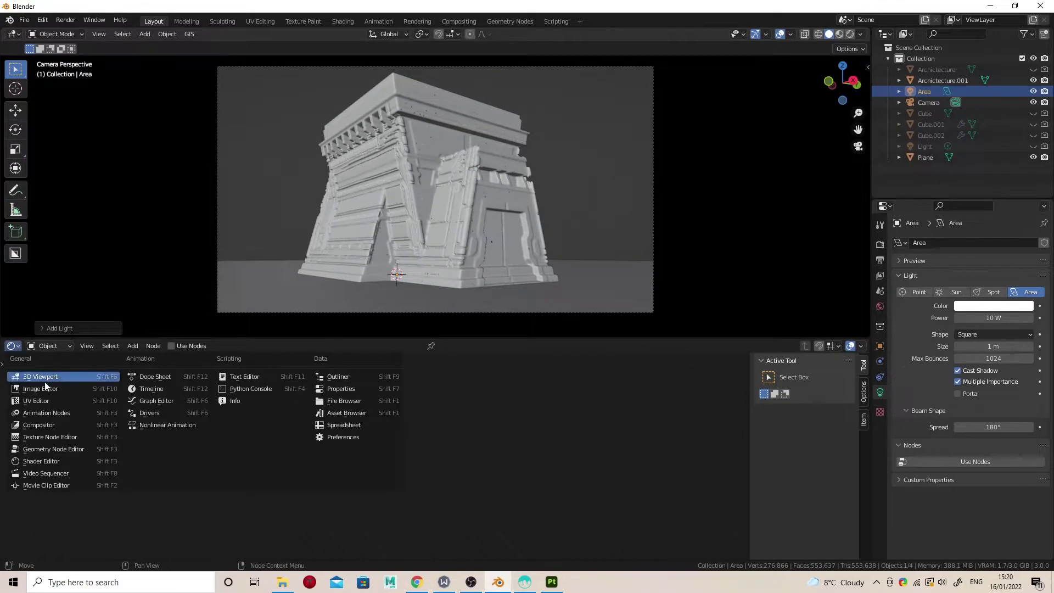
click(44, 380)
- Move the area light about 2.7 m along the X axis, out in front of the building's door
middle_drag(469, 470, 489, 421)
key(g)
key(x)
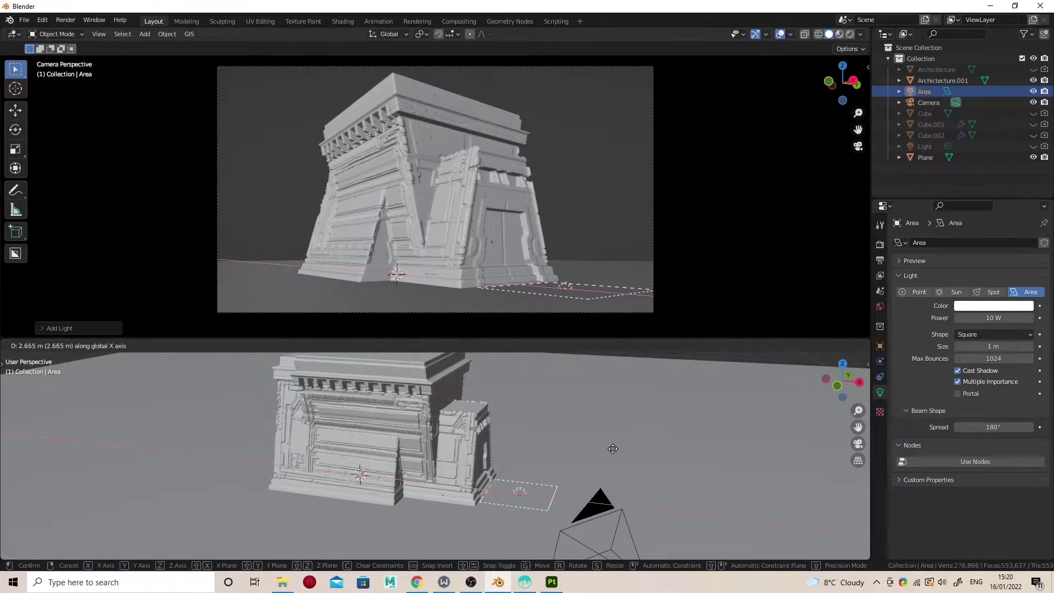
click(611, 452)
middle_drag(611, 452, 686, 440)
- Set the area light's shape to Rectangle and scale it along X to about 0.05, making a thin strip
click(994, 334)
click(986, 349)
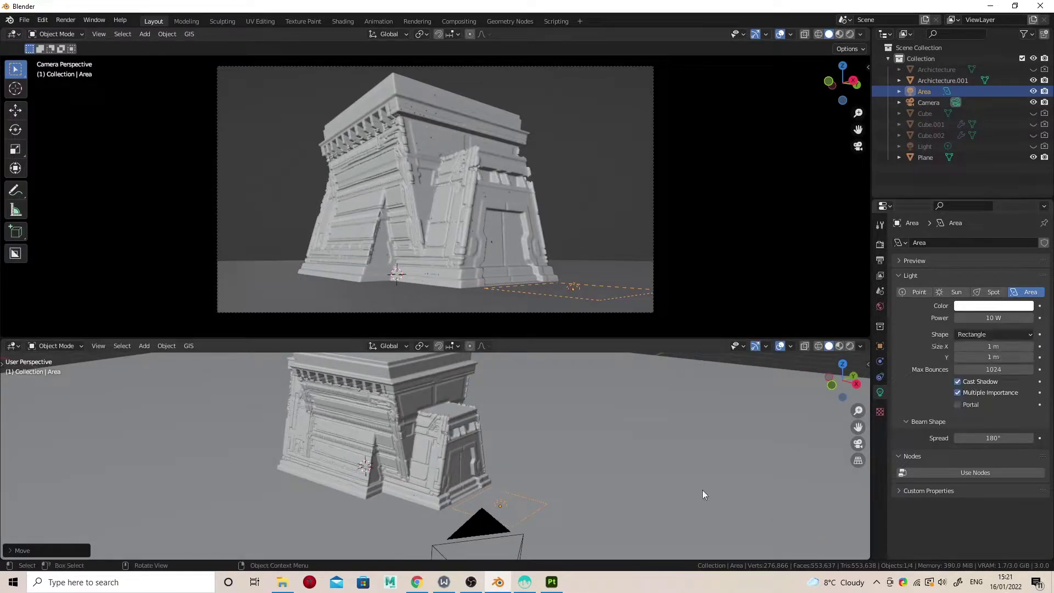
shift+middle_drag(536, 500, 554, 471)
scroll(532, 474, up, 5)
key(s)
key(x)
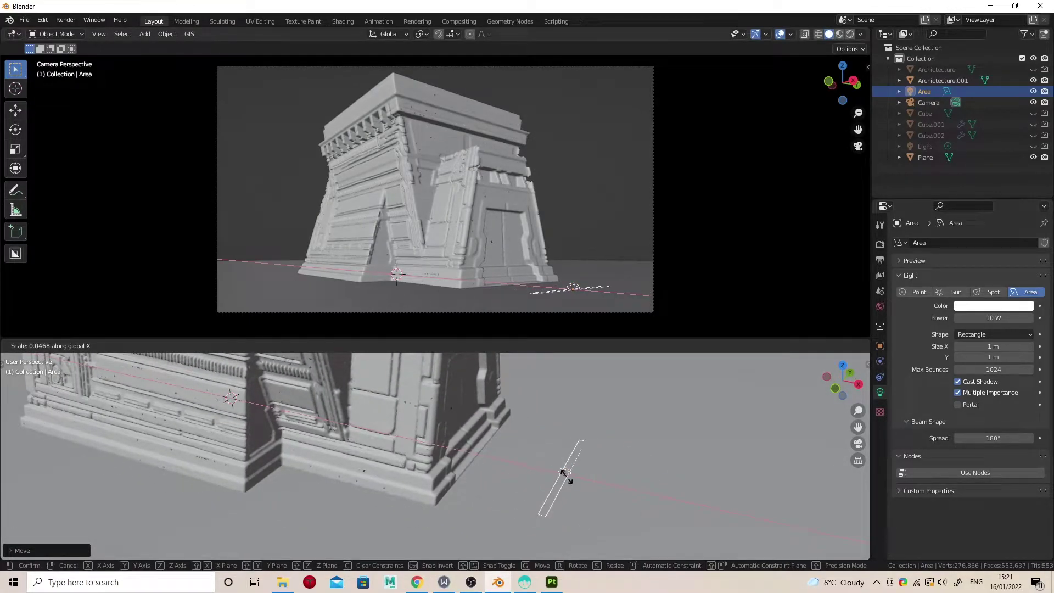
click(563, 472)
- In the right orthographic view, raise the area light to the doorway's upper edge and align it along Y with the door
middle_drag(569, 475, 563, 459)
key(KP_3)
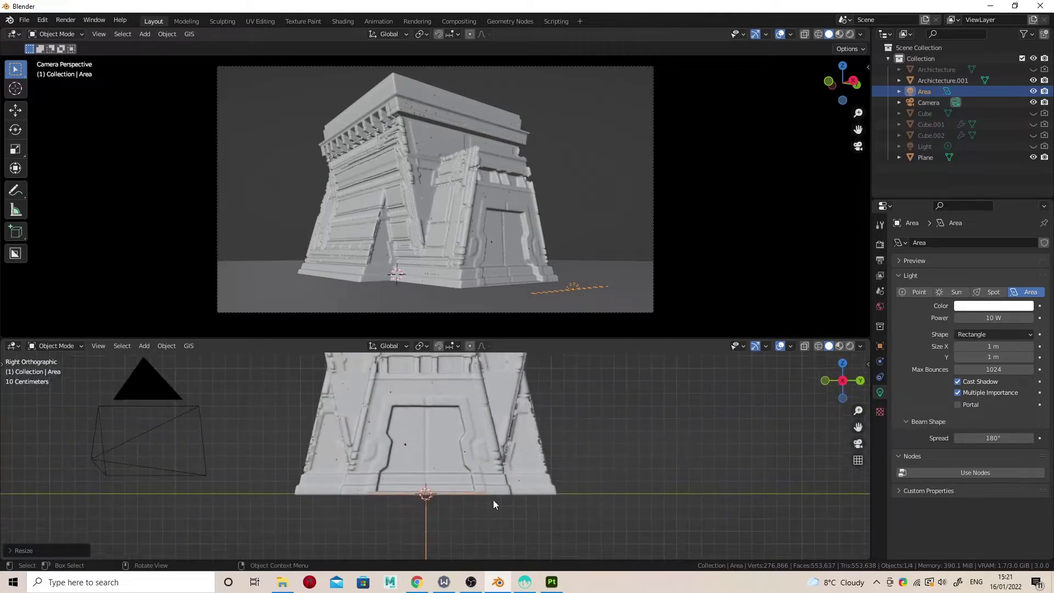
scroll(473, 501, up, 2)
key(g)
click(448, 379)
key(g)
key(y)
click(500, 408)
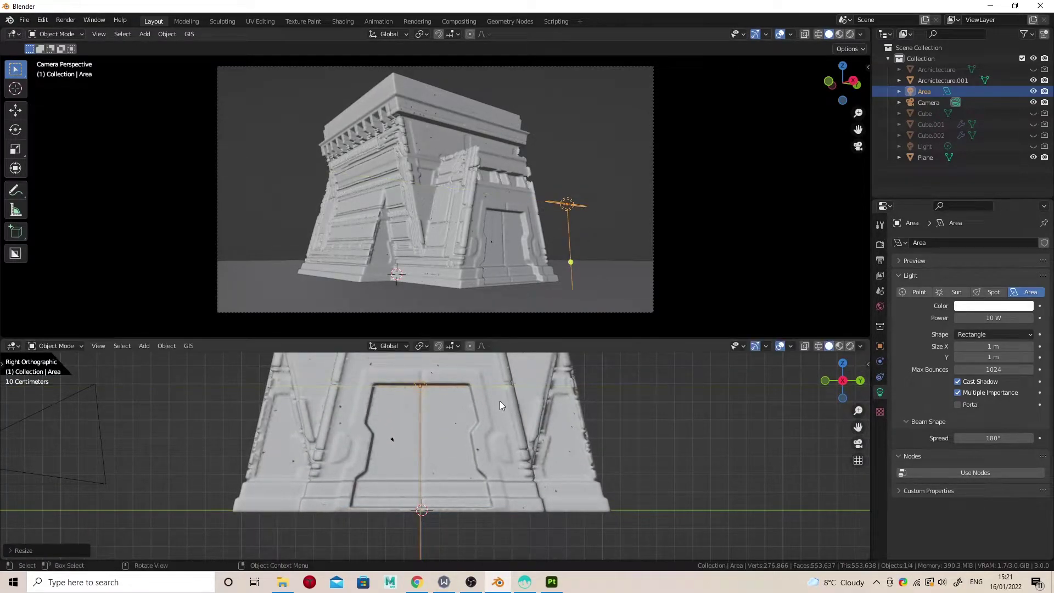
- Scale the area light along Y to about 0.9 to fit the width of the doorway
scroll(500, 408, up, 4)
scroll(572, 465, down, 2)
key(s)
key(y)
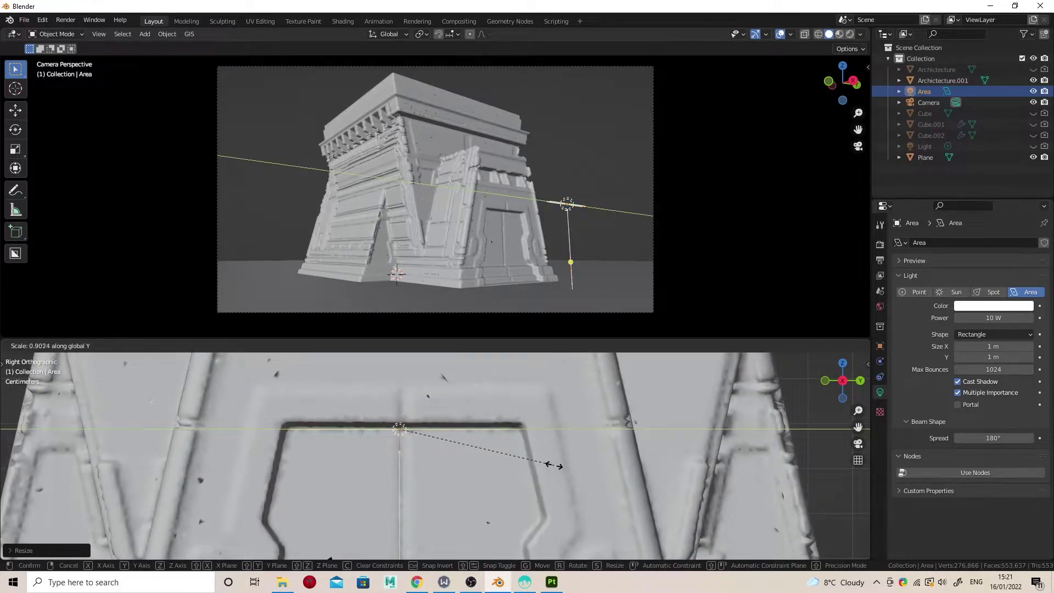
click(555, 466)
- Move the area light about -0.7 m along X into the doorway and show the camera view rendered without overlays
middle_drag(467, 456, 533, 462)
key(g)
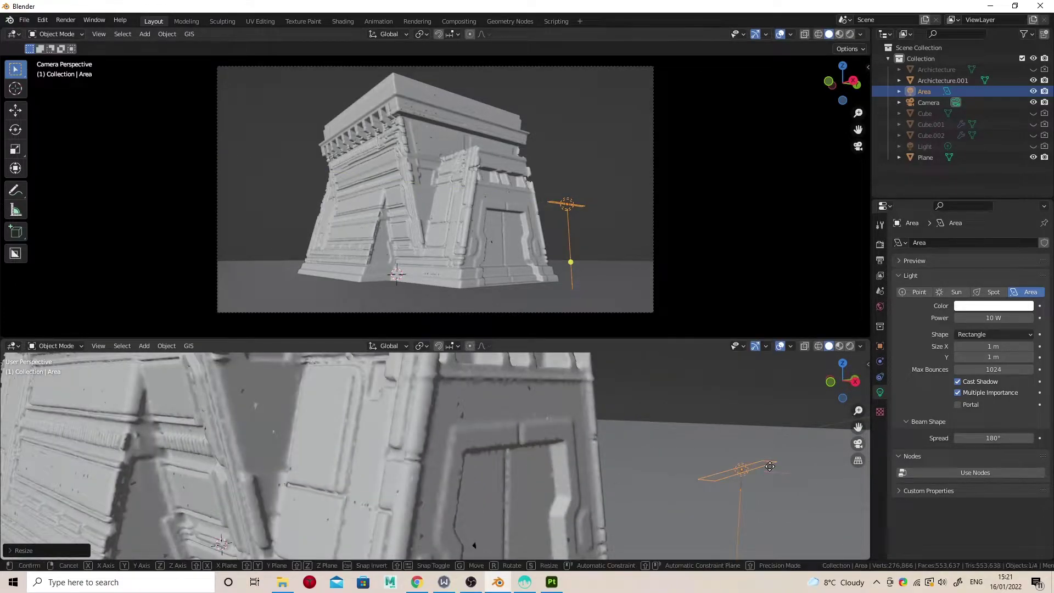
key(x)
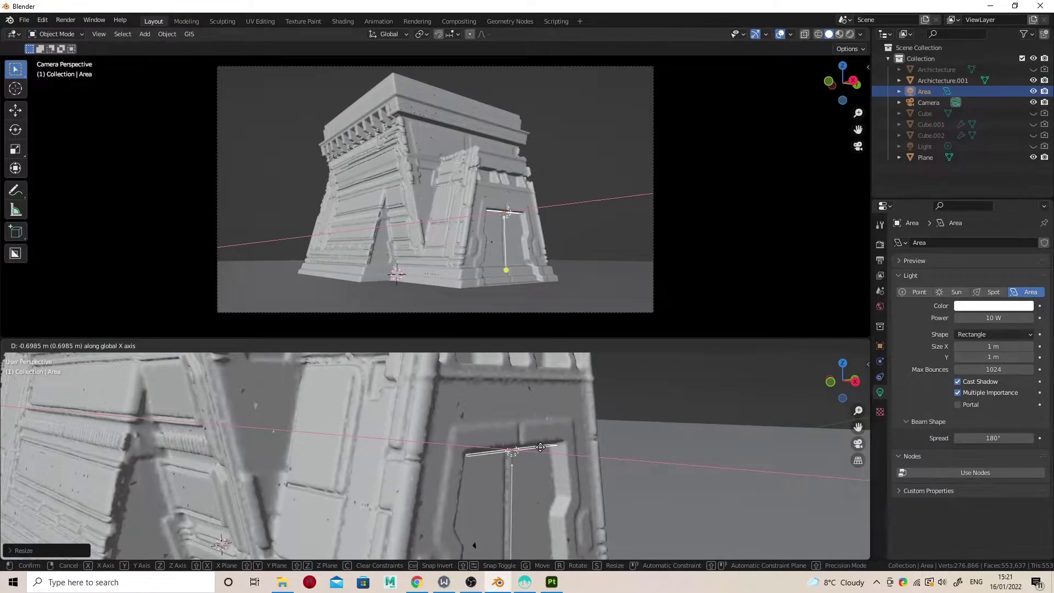
click(540, 448)
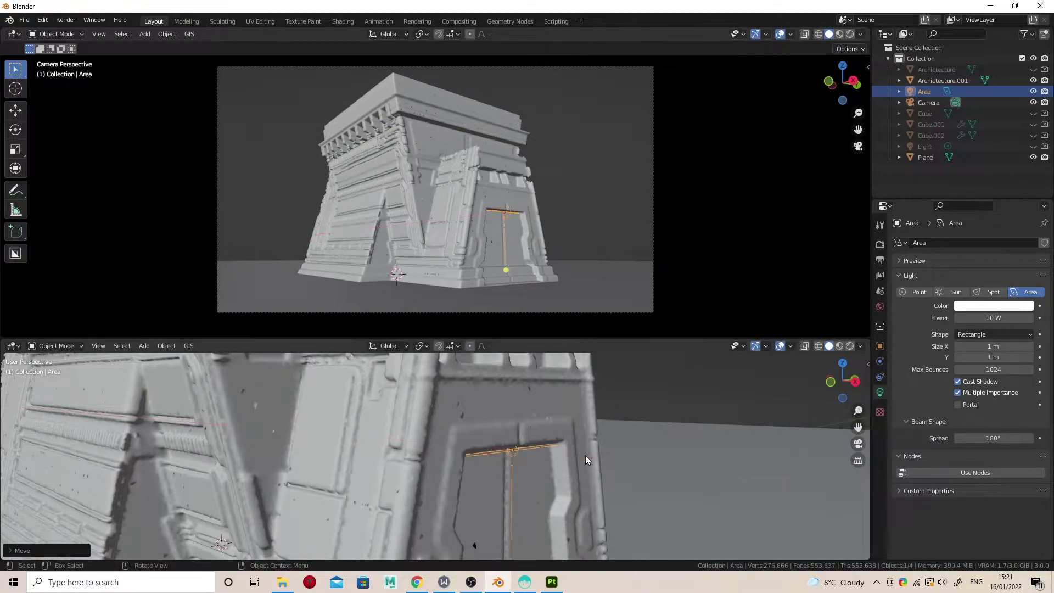
click(850, 34)
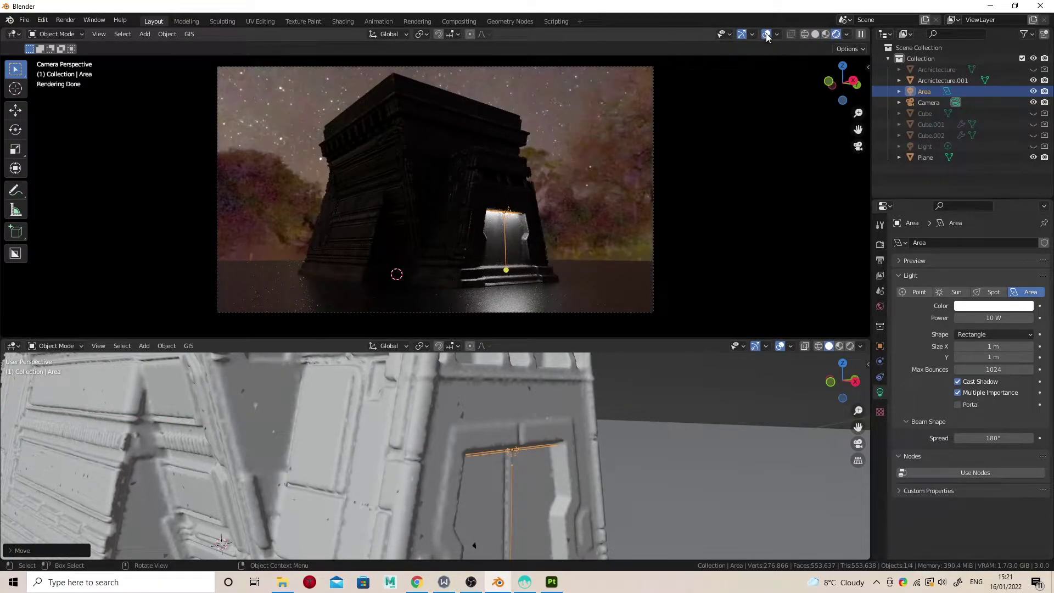
click(767, 34)
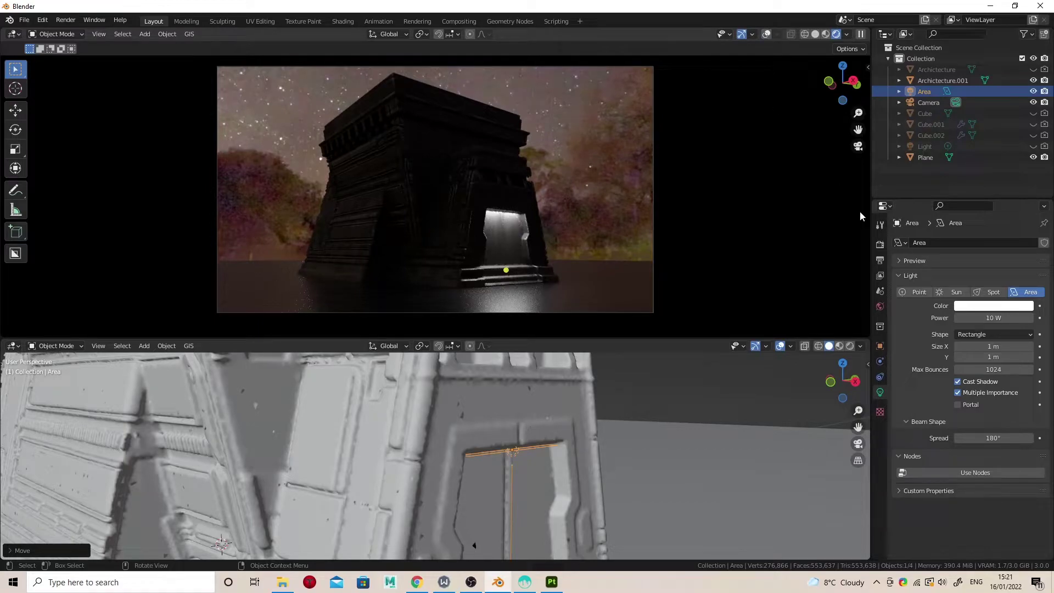
- Tint the doorway area light pale green with hue 0.371 and saturation 0.377, and return the camera view to solid shading
click(994, 306)
drag(975, 197, 972, 193)
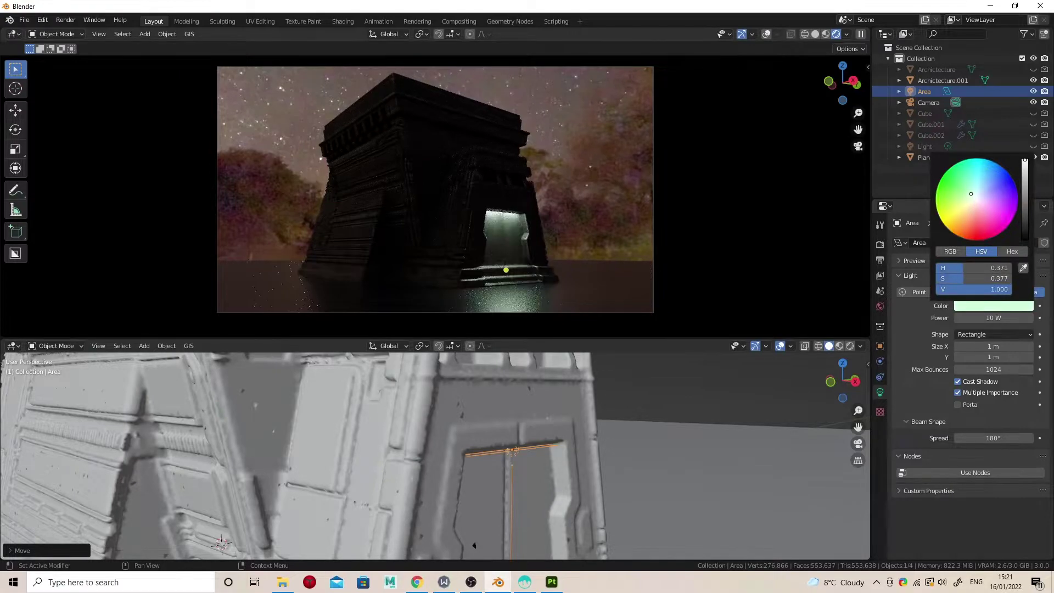
middle_drag(585, 454, 599, 405)
click(817, 36)
- Duplicate the doorway light above the entrance and move the copy back along X toward the recessed upper wall
middle_drag(528, 409, 501, 493)
key(shift+d)
click(493, 387)
middle_drag(494, 386, 512, 454)
key(g)
key(x)
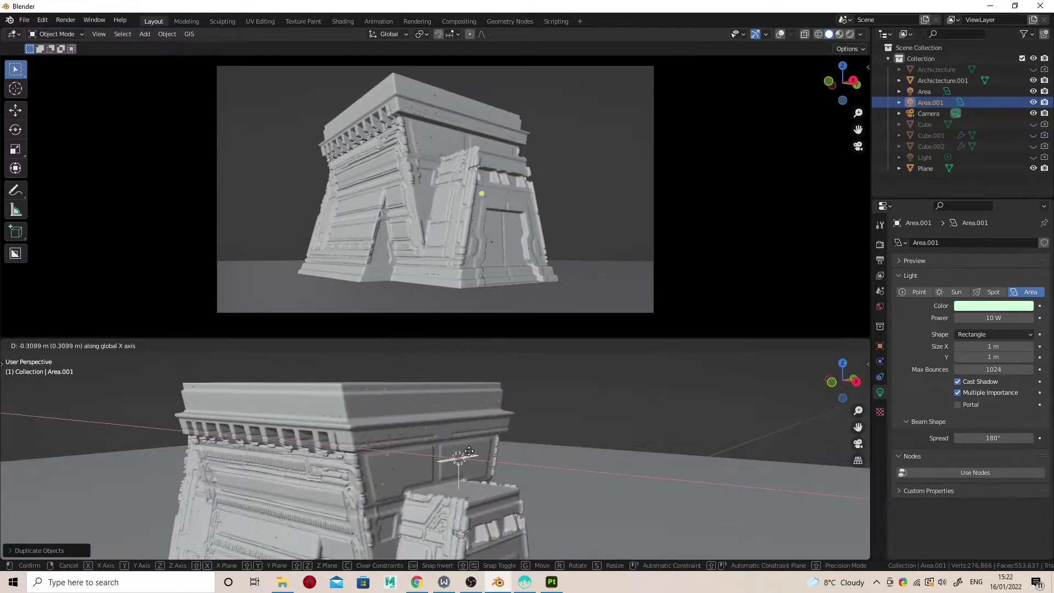
click(448, 448)
- Move the copied light along Z to just beneath the upper cornice and along X close to the wall face
scroll(459, 438, down, 1)
scroll(459, 437, up, 2)
scroll(459, 437, up, 3)
middle_drag(460, 438, 546, 427)
key(g)
key(z)
click(450, 414)
key(g)
key(x)
click(466, 423)
- Shrink the cornice light along Y, move it about -0.7 m along Y to the wall's corner, nudge it along X, and preview it rendered
key(s)
key(y)
key(g)
key(y)
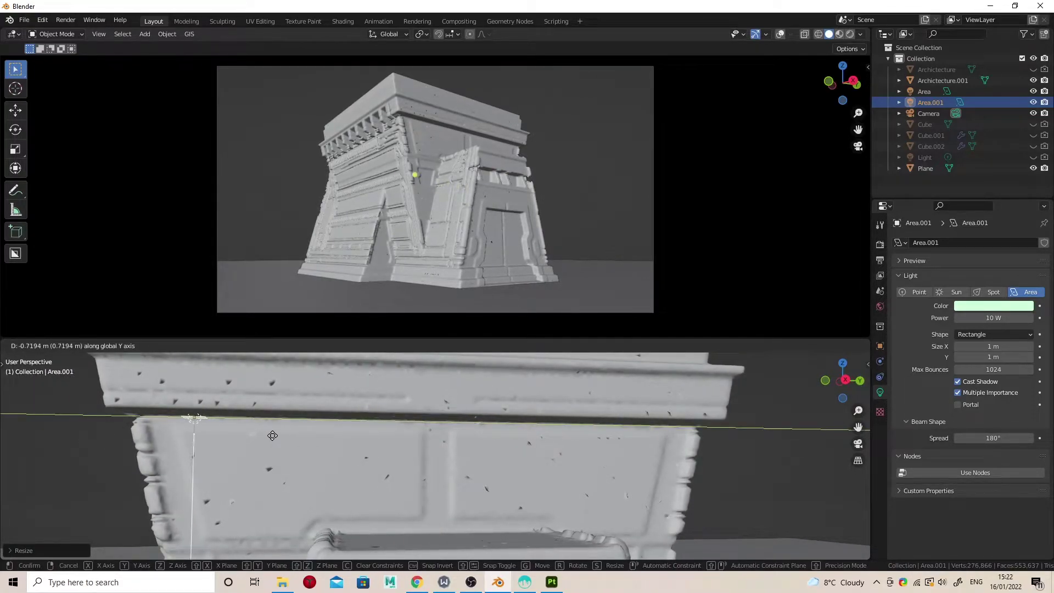
click(267, 435)
middle_drag(266, 435, 448, 404)
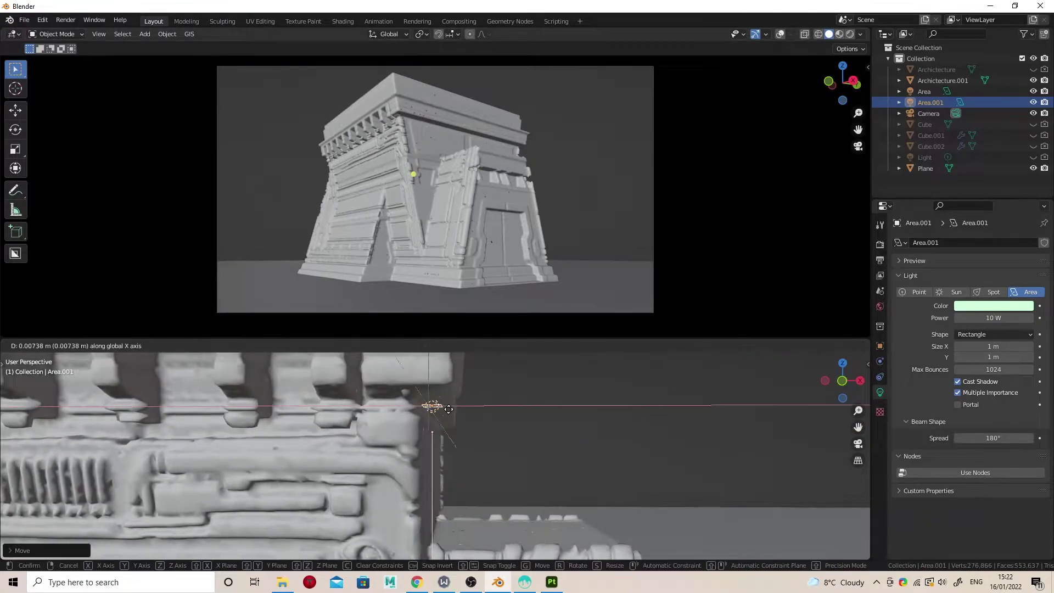
click(850, 34)
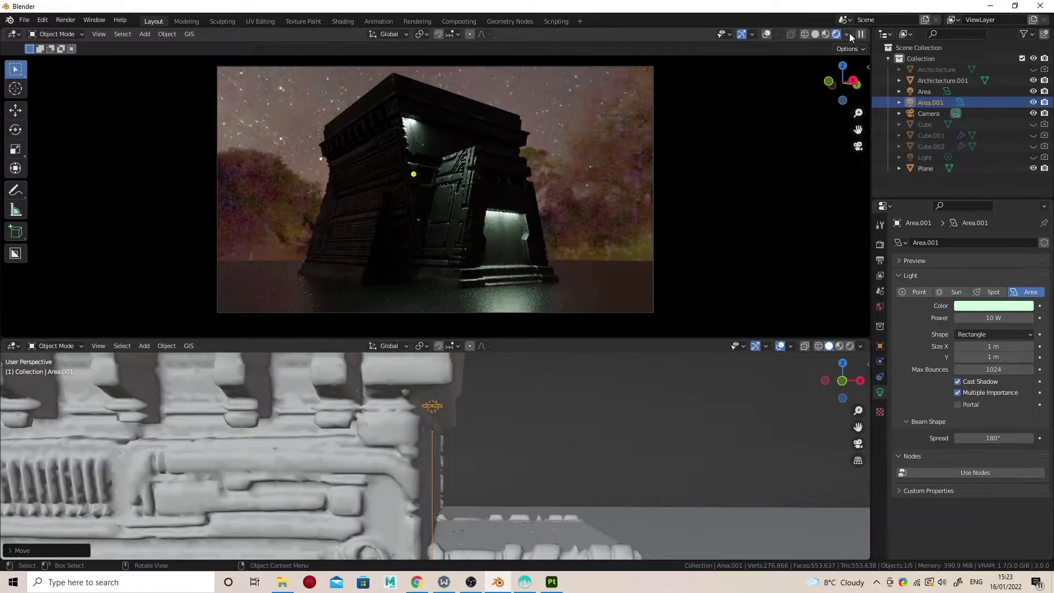
- Set the cornice light's beam spread to 60.5° and its power to 1 W
middle_drag(613, 401, 672, 400)
mouse_move(1010, 438)
mouse_down()
mouse_move(982, 438)
mouse_move(1015, 439)
mouse_up()
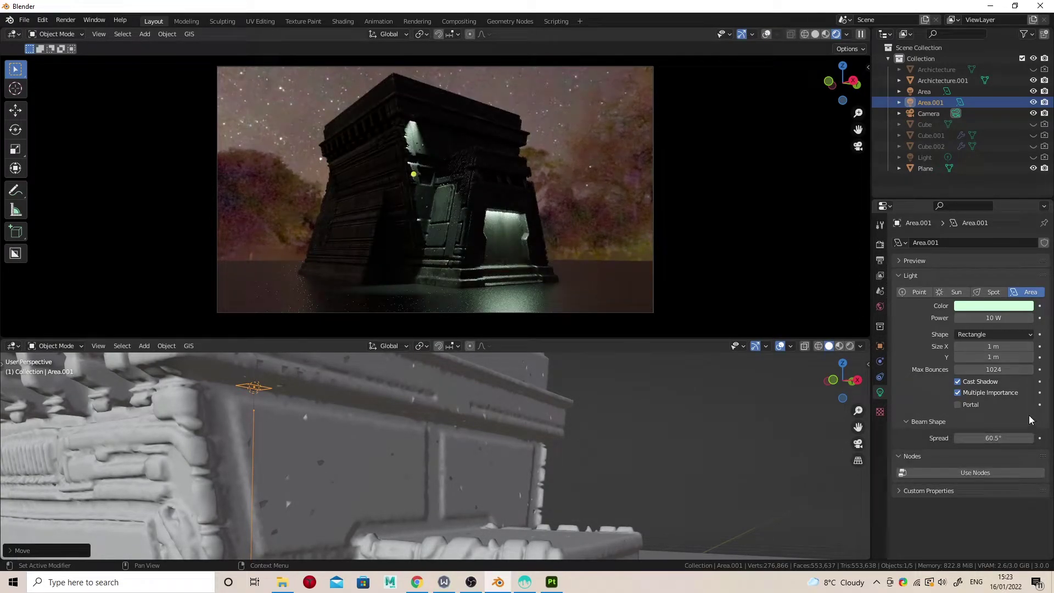
click(992, 318)
text(1)
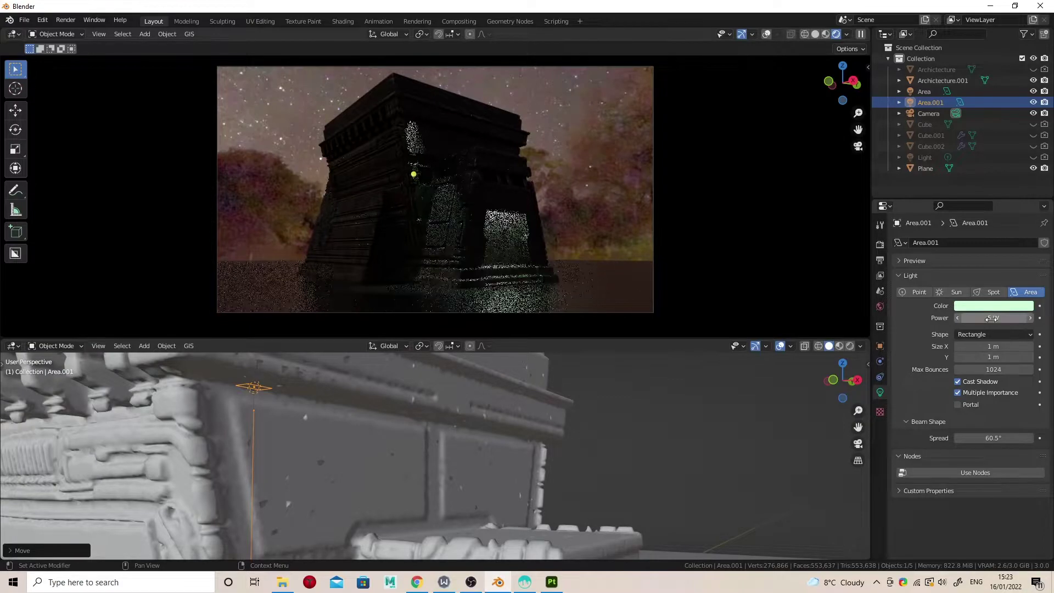
key(Return)
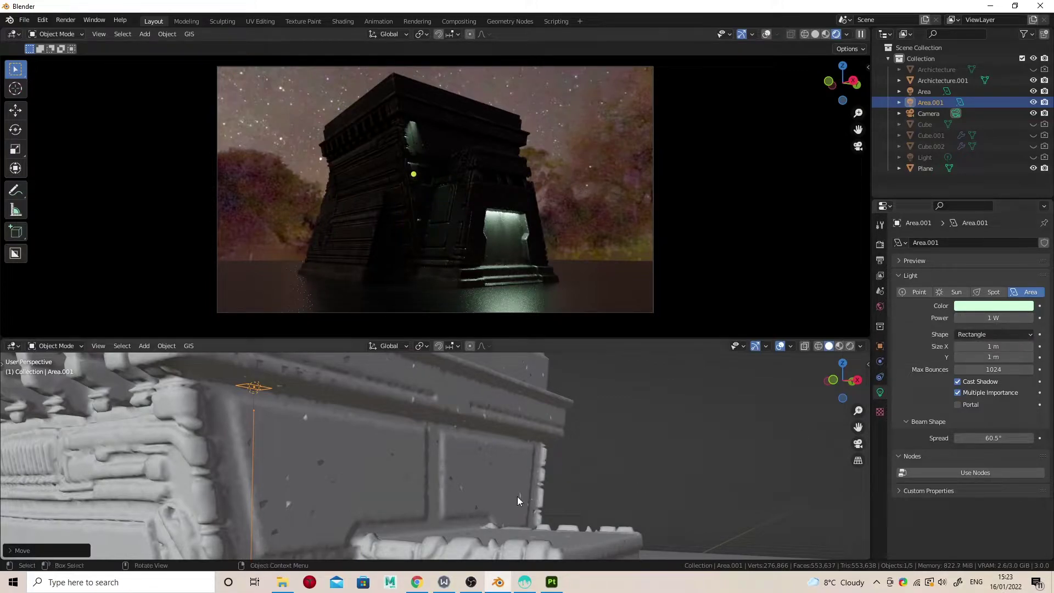
- In the right orthographic view, make linked duplicates of the cornice light along Y, one about 1.4 m away at the far end and one midway
middle_drag(535, 464, 471, 469)
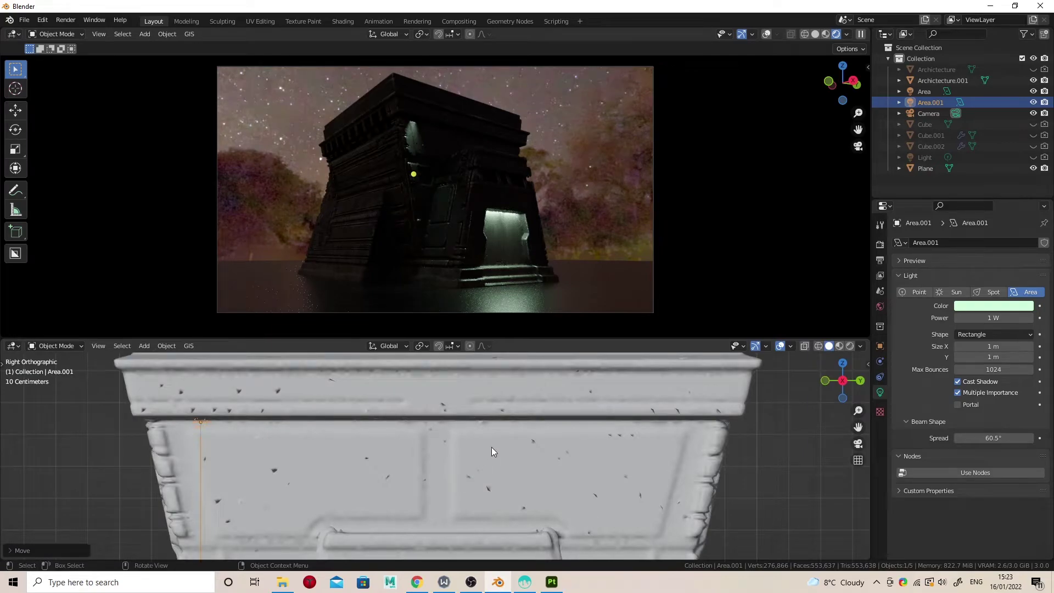
click(815, 35)
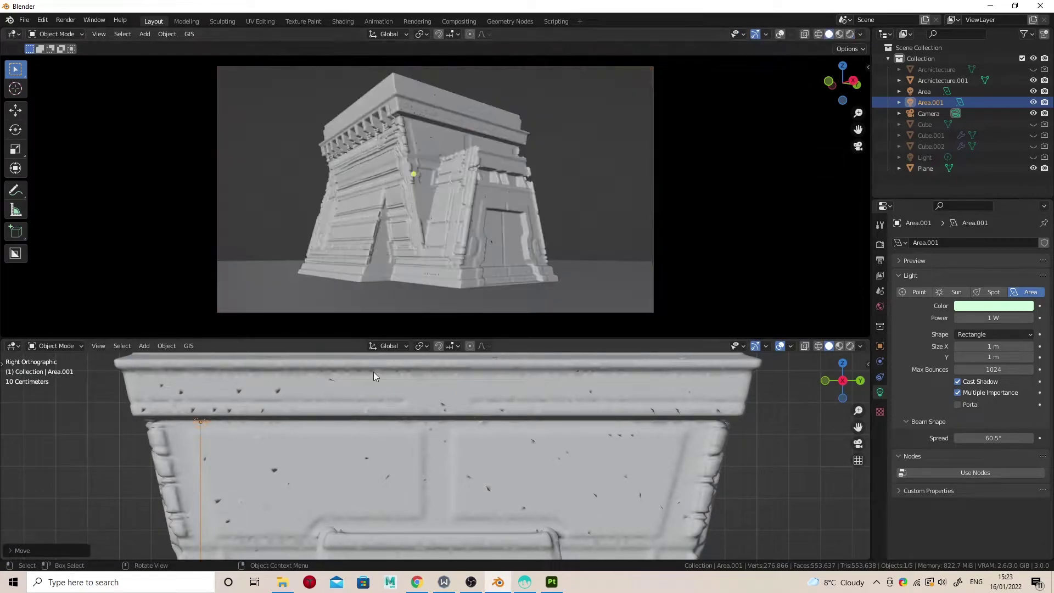
key(shift+d)
key(y)
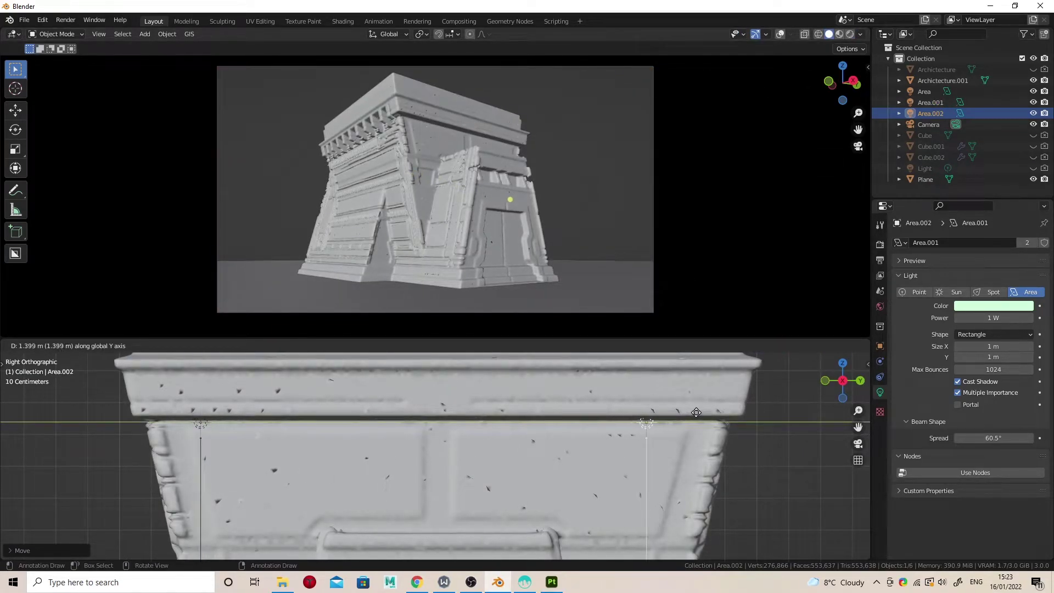
click(707, 418)
key(shift+d)
key(y)
click(449, 424)
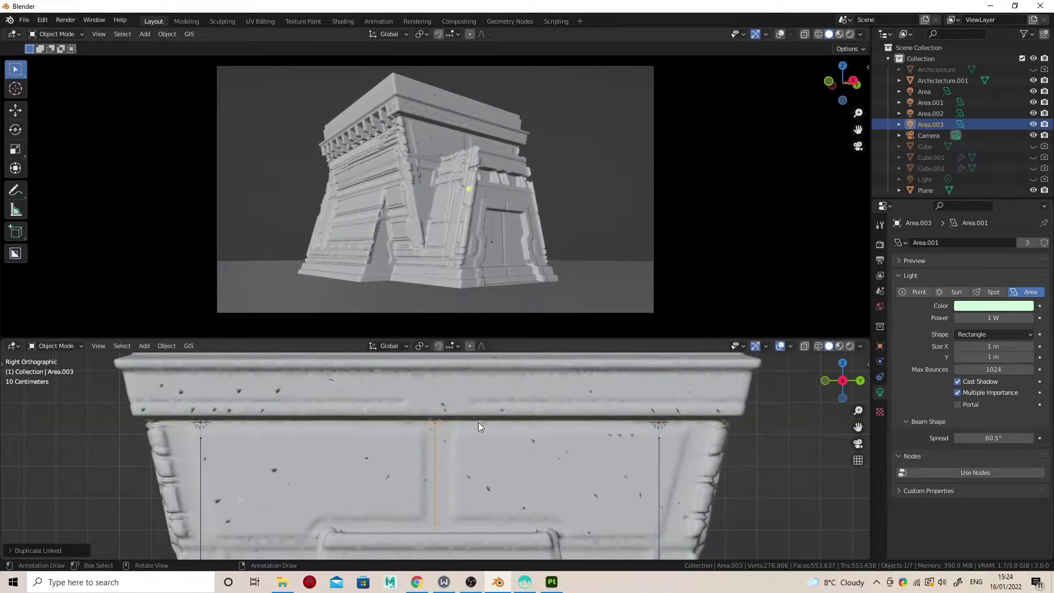
- Add two more linked light duplicates along Y to fill the gaps on either side of the middle one, and preview them rendered
key(shift+d)
key(y)
click(351, 427)
key(shift+d)
key(y)
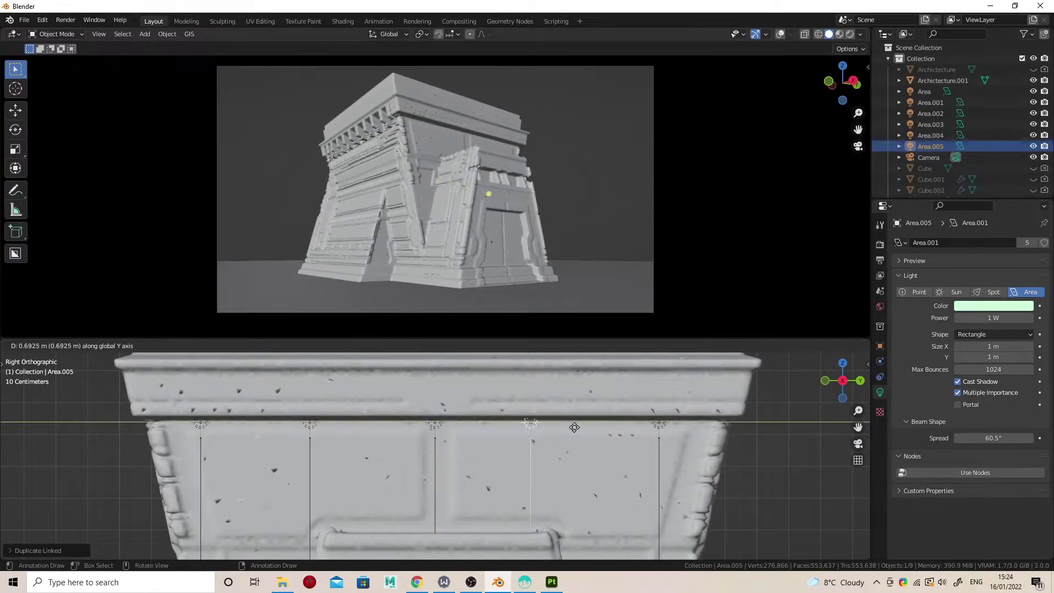
click(599, 426)
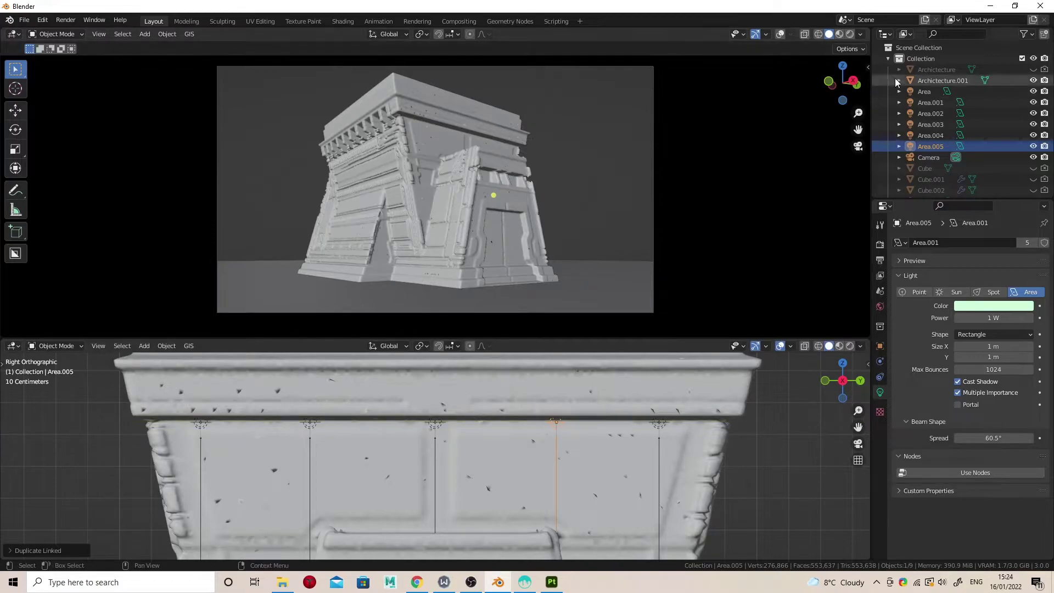
click(851, 34)
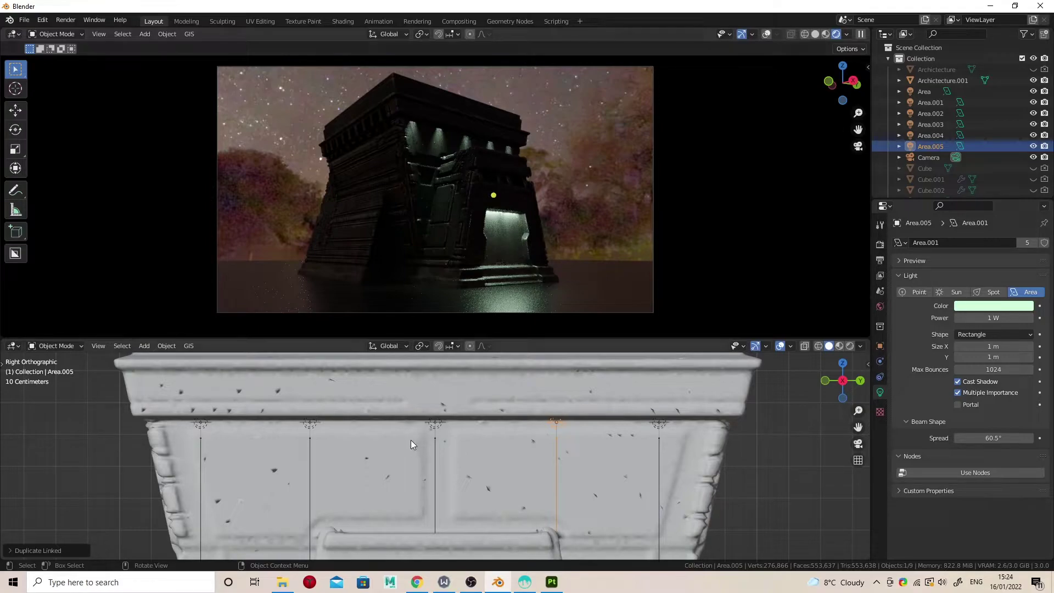
- Select the corner cornice light, set its size to 0.3 m in X and 0.35 m in Y, and preview the result rendered
mouse_move(405, 439)
middle_down()
mouse_move(378, 428)
mouse_move(403, 424)
middle_up()
click(206, 393)
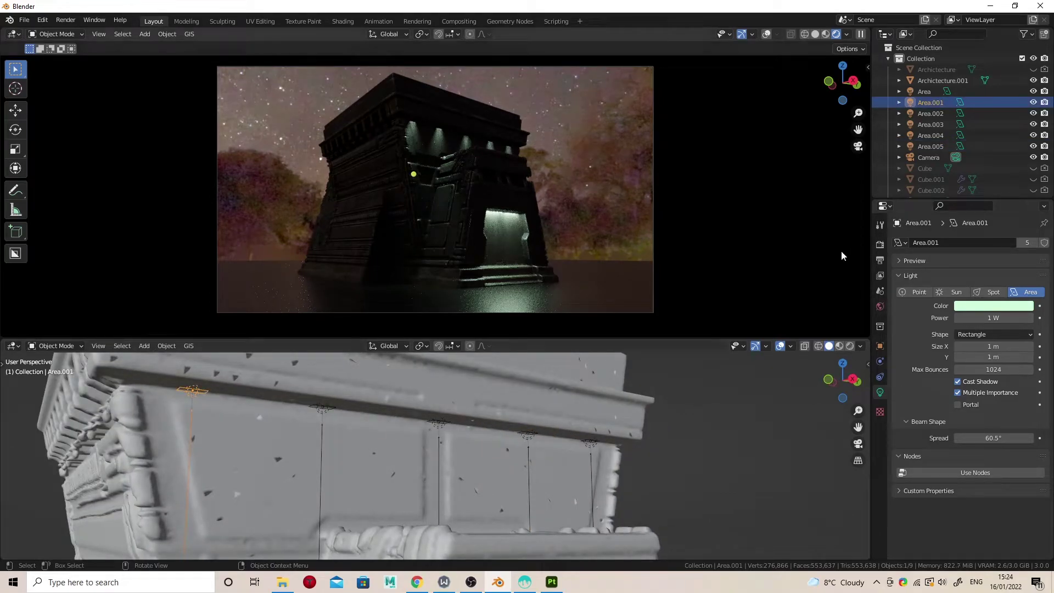
click(815, 35)
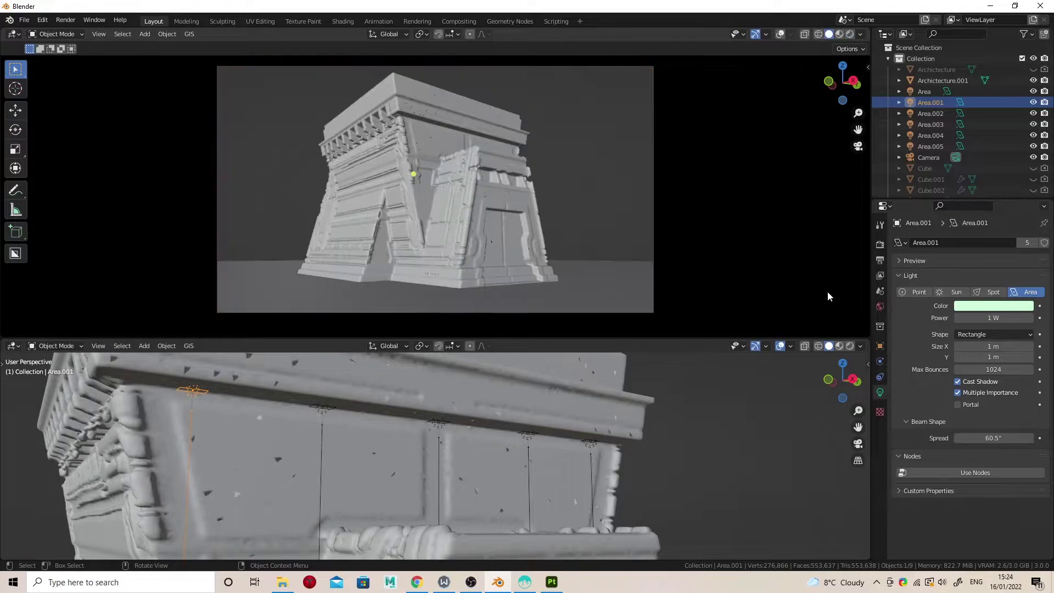
mouse_move(992, 347)
mouse_down()
mouse_move(1005, 347)
mouse_move(986, 357)
mouse_up()
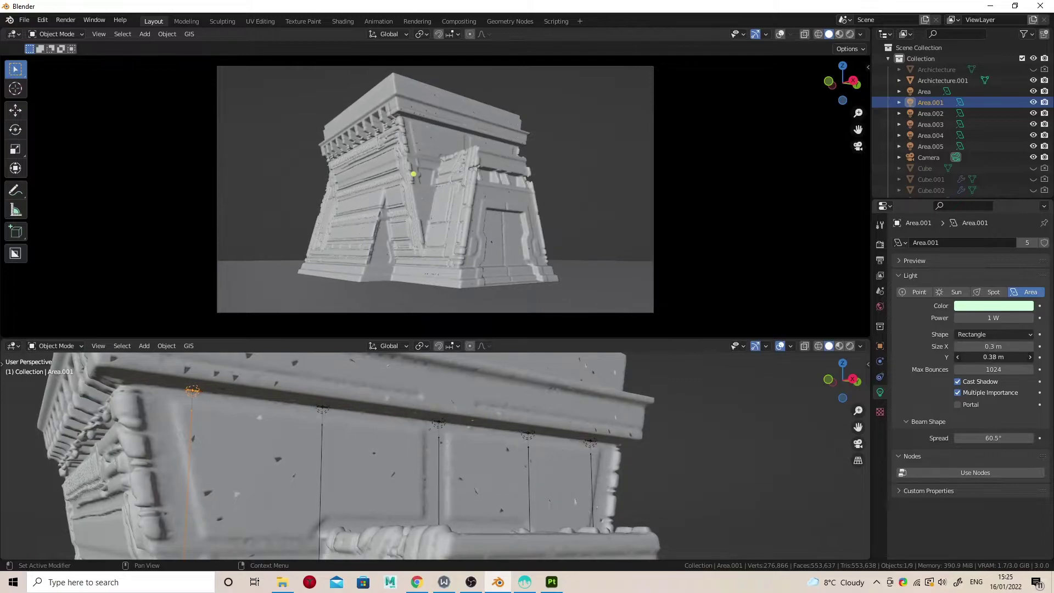
click(850, 34)
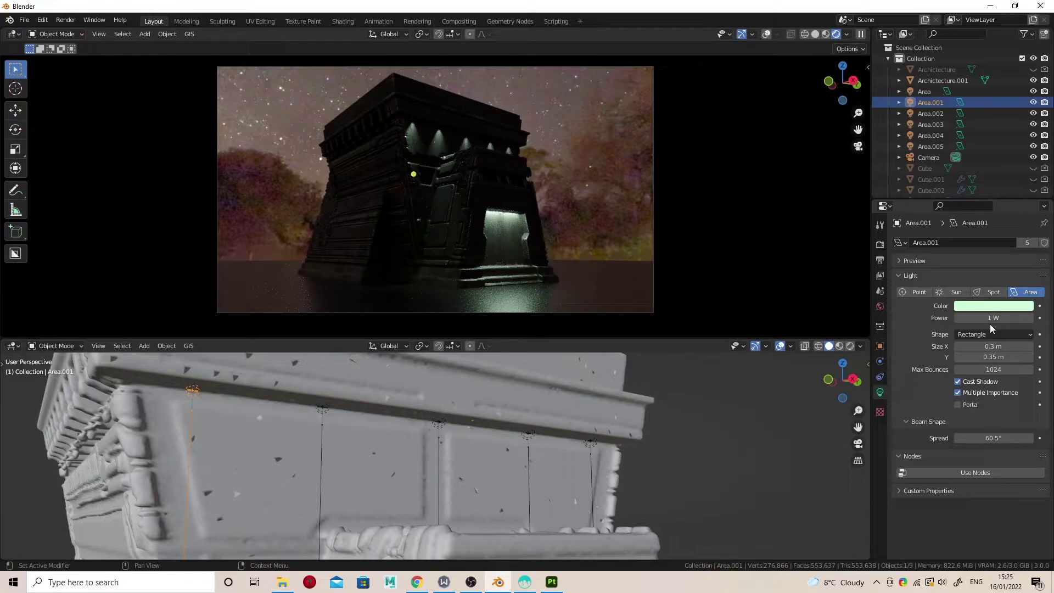
- Return to solid shading and make a linked duplicate of the corner light, moved along Y toward the building's bracketed side
click(815, 34)
middle_drag(468, 427, 383, 431)
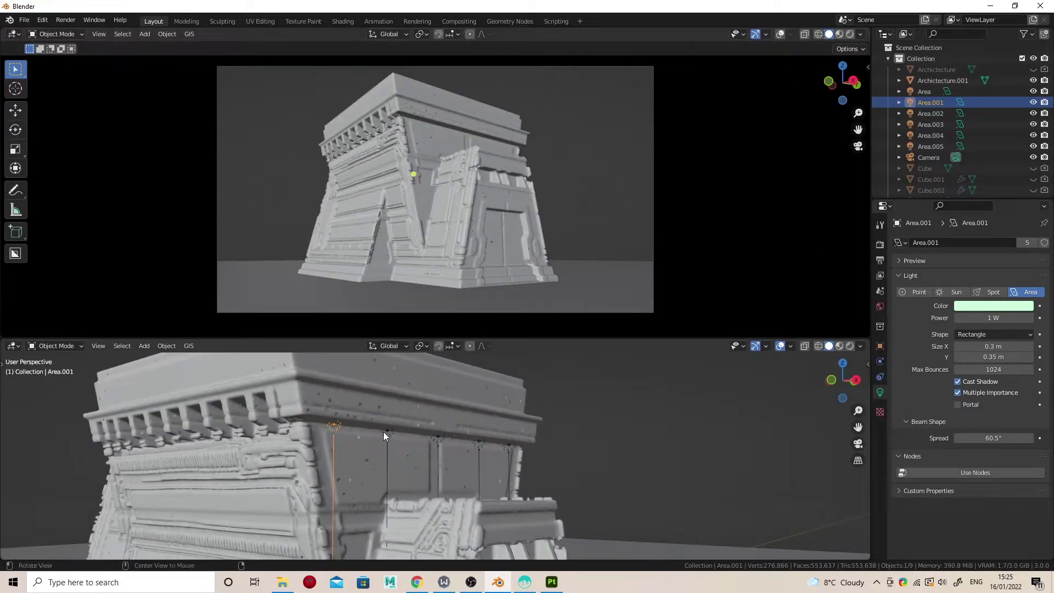
key(shift+d)
key(y)
click(317, 427)
- Frame the duplicated light and rotate it 90° about the Z axis
middle_drag(317, 426, 351, 446)
key(KP_Decimal)
scroll(434, 442, up, 6)
middle_drag(434, 446, 451, 409)
key(r)
key(z)
key(9)
key(0)
click(504, 454)
- Move the rotated light along X and, in the front view, place it in the first wide opening between the cornice brackets
key(g)
key(x)
click(390, 421)
middle_drag(391, 422, 381, 446)
key(KP_1)
key(g)
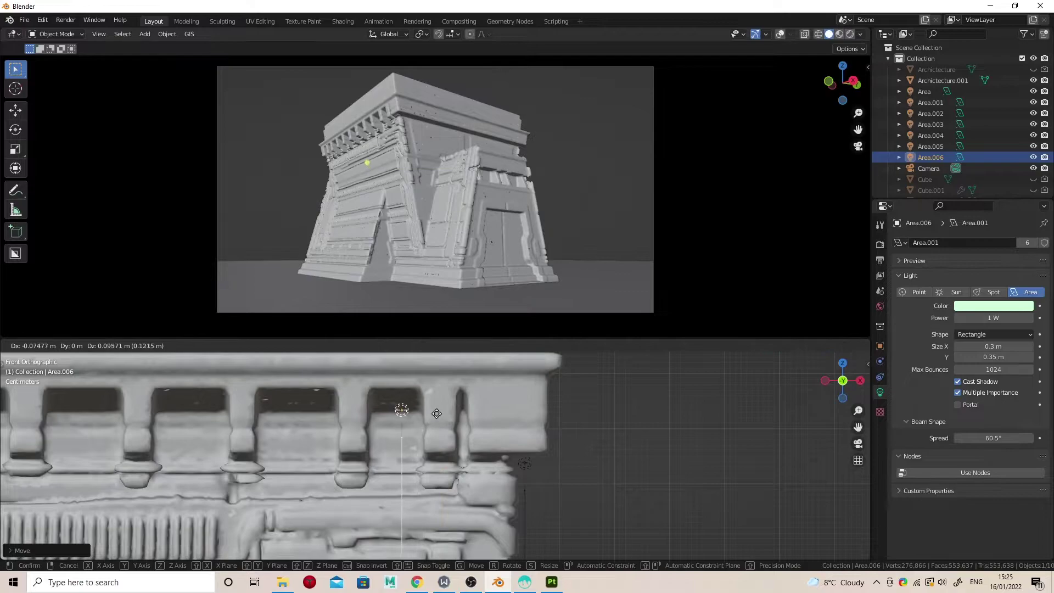
middle_drag(437, 406, 394, 434)
- Adjust the light's depth along Y so it sits inside the opening behind the brackets
key(y)
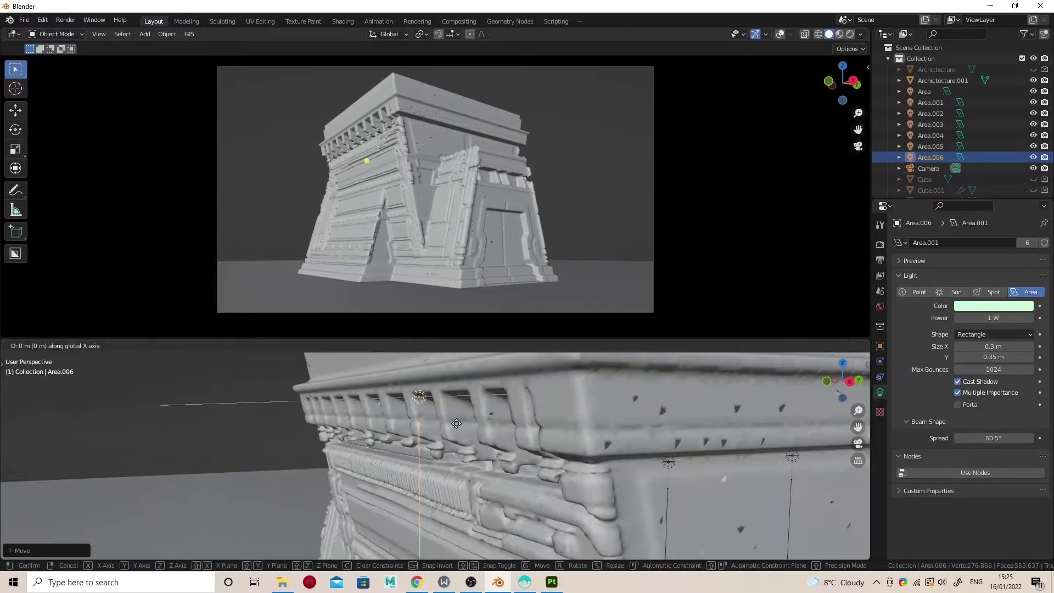
click(533, 426)
middle_drag(533, 427, 523, 406)
scroll(510, 427, up, 3)
key(g)
key(y)
click(460, 446)
- In the front view, make eight linked duplicates of the bracket light along X, one per successive opening, leaving the farthest opening empty
middle_drag(460, 446, 429, 447)
key(KP_1)
scroll(604, 443, down, 3)
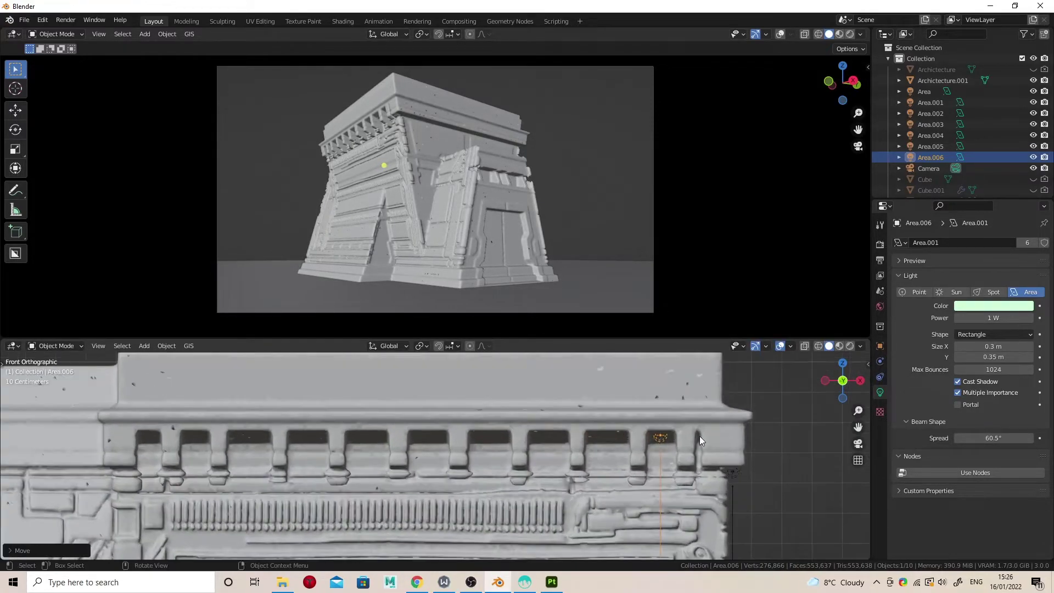
key(shift+d)
key(x)
click(645, 438)
key(alt+d)
key(x)
click(591, 443)
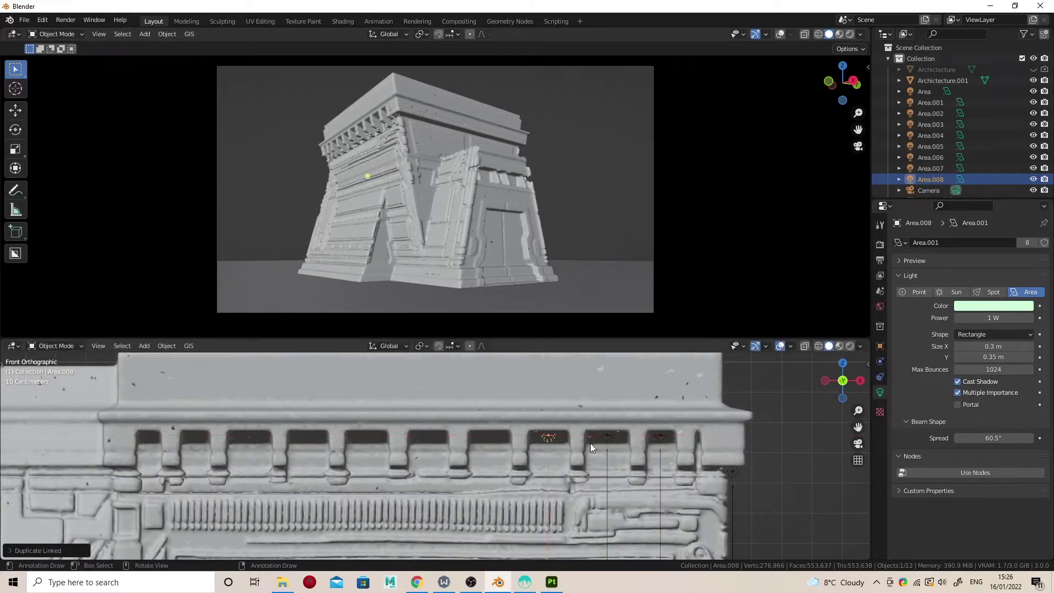
key(alt+d)
key(x)
click(536, 441)
key(alt+d)
key(x)
click(535, 441)
key(alt+d)
key(x)
click(474, 440)
key(alt+d)
key(x)
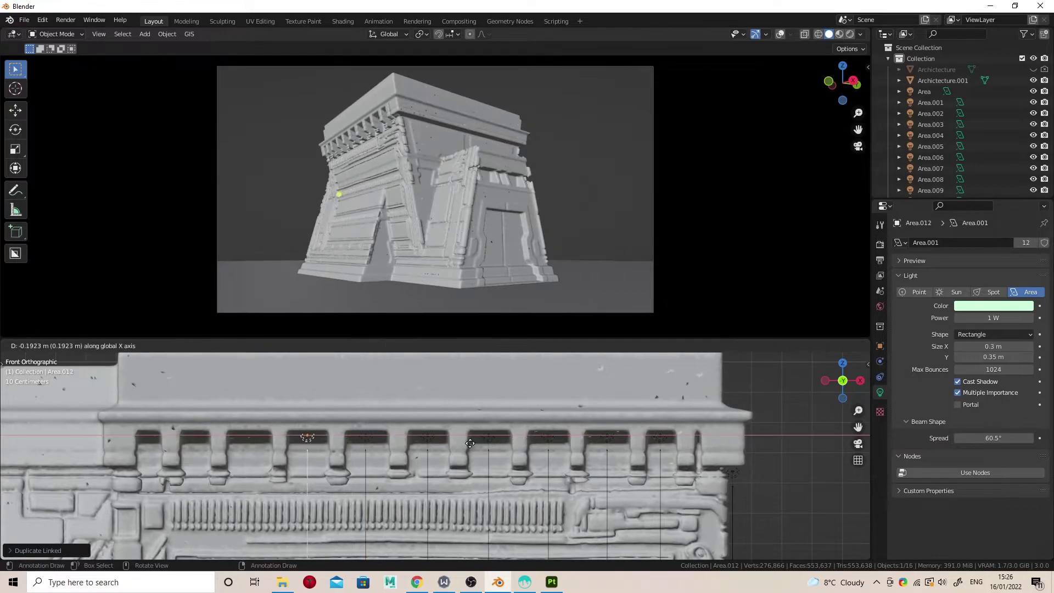
click(413, 444)
key(alt+d)
key(x)
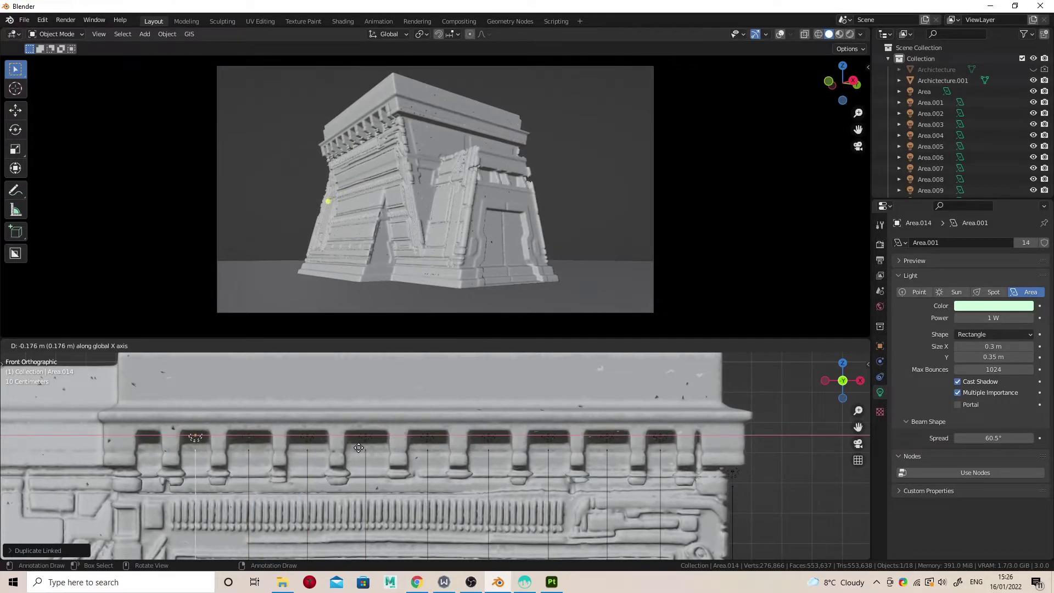
click(358, 449)
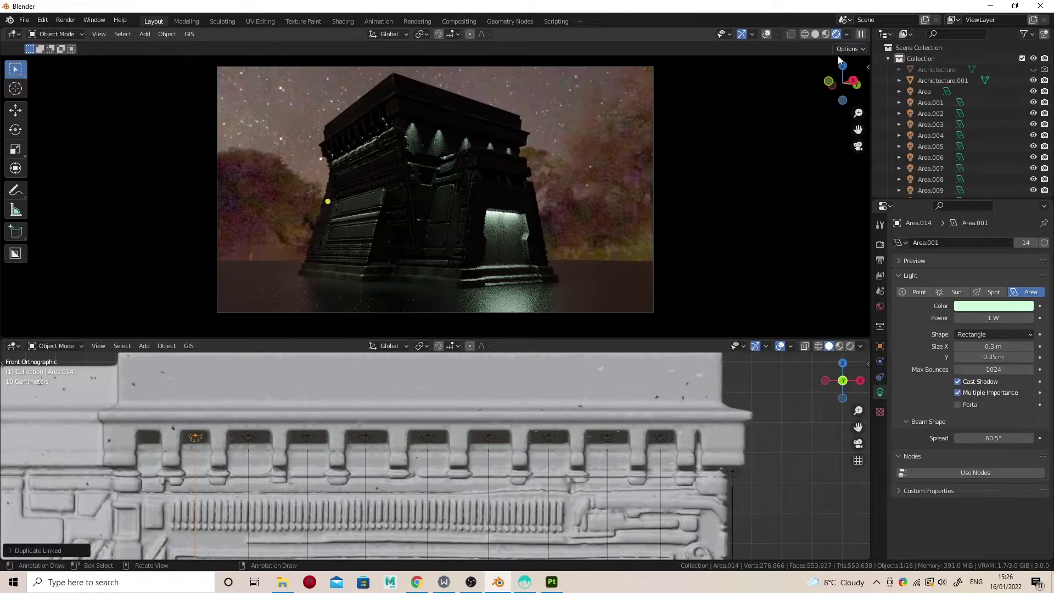
- Examine the night HDRI's world settings, including its advanced tint and separate background controls
click(880, 307)
scroll(968, 391, down, 5)
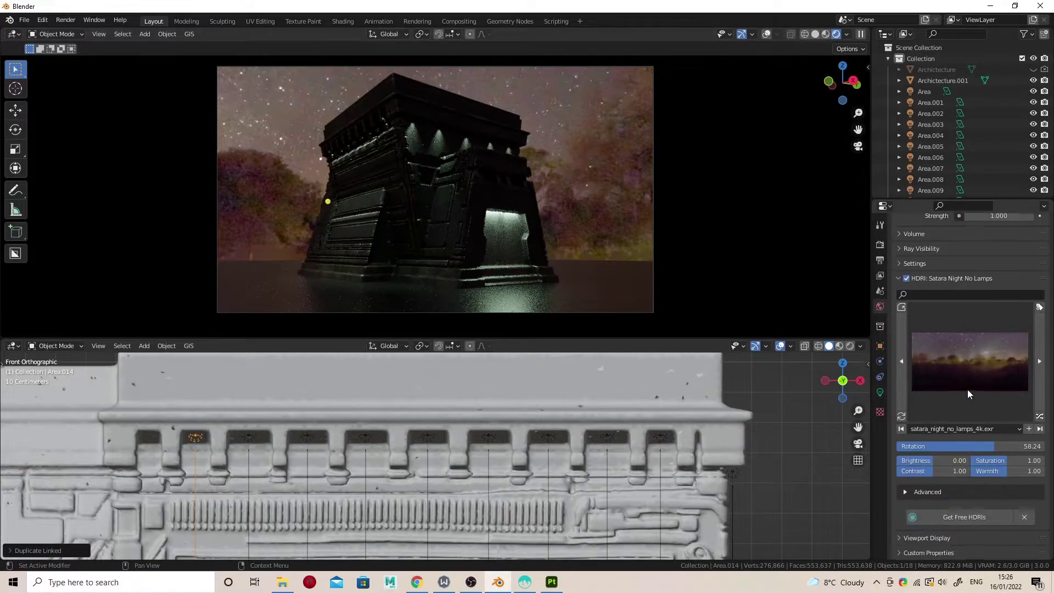
scroll(906, 530, down, 1)
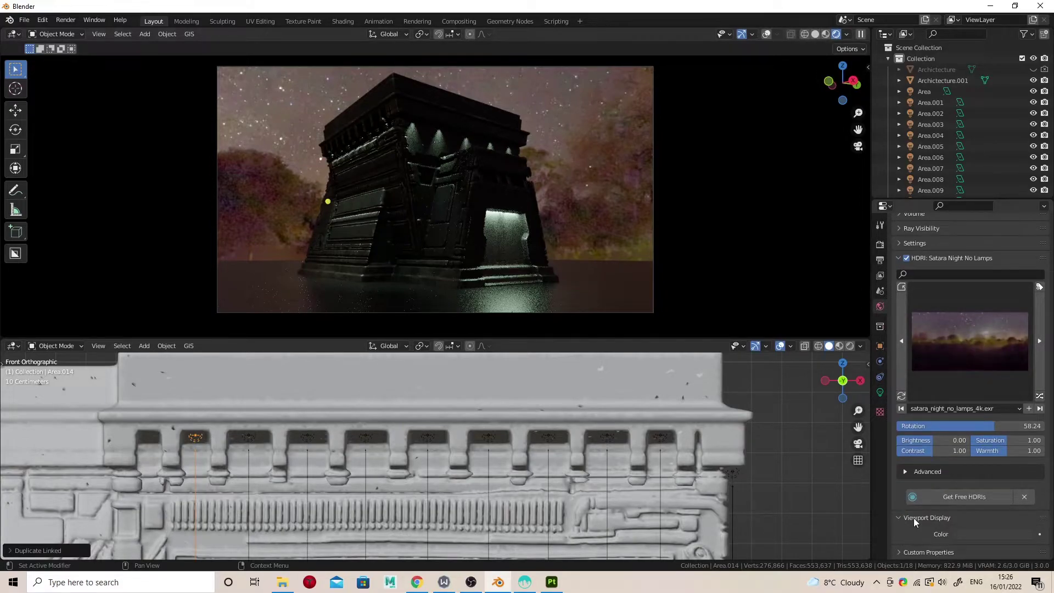
click(905, 471)
scroll(901, 469, down, 2)
scroll(898, 497, down, 1)
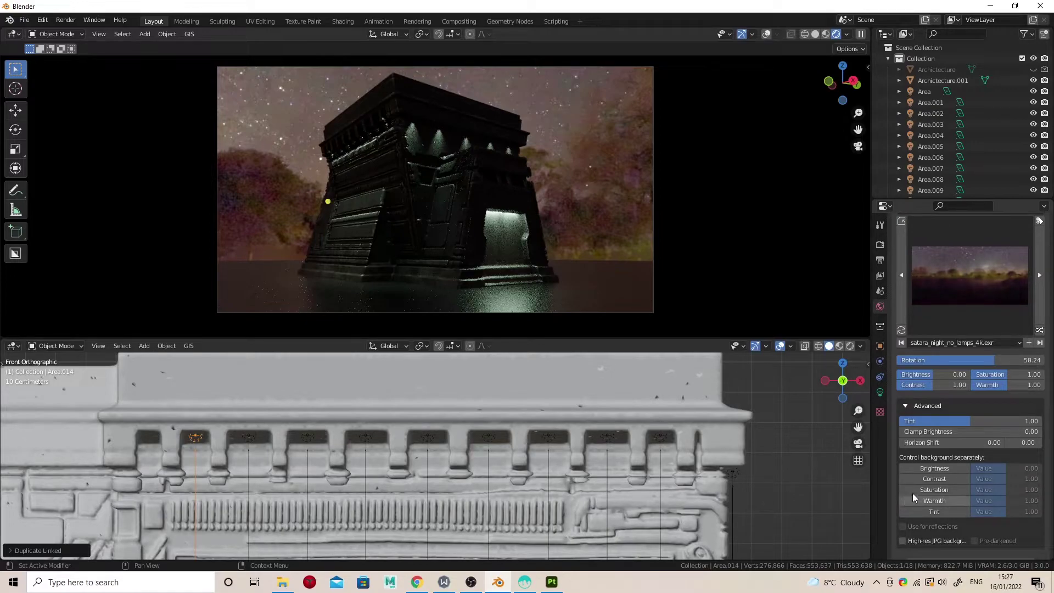
scroll(934, 469, down, 2)
scroll(934, 469, down, 1)
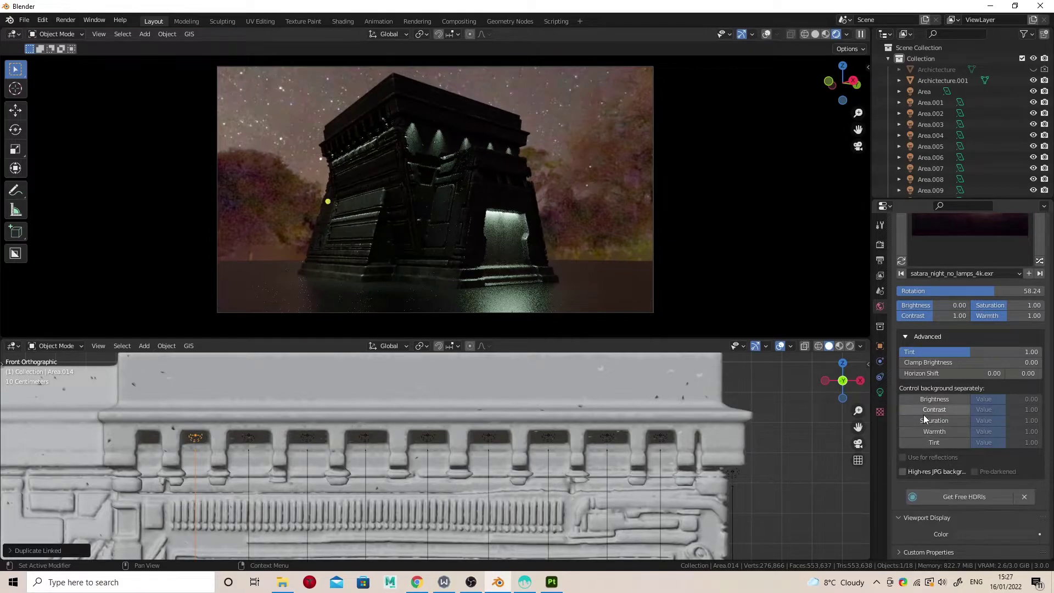
- Show the camera view in solid shading with overlays visible and select the light above the doorway
middle_drag(558, 411, 553, 348)
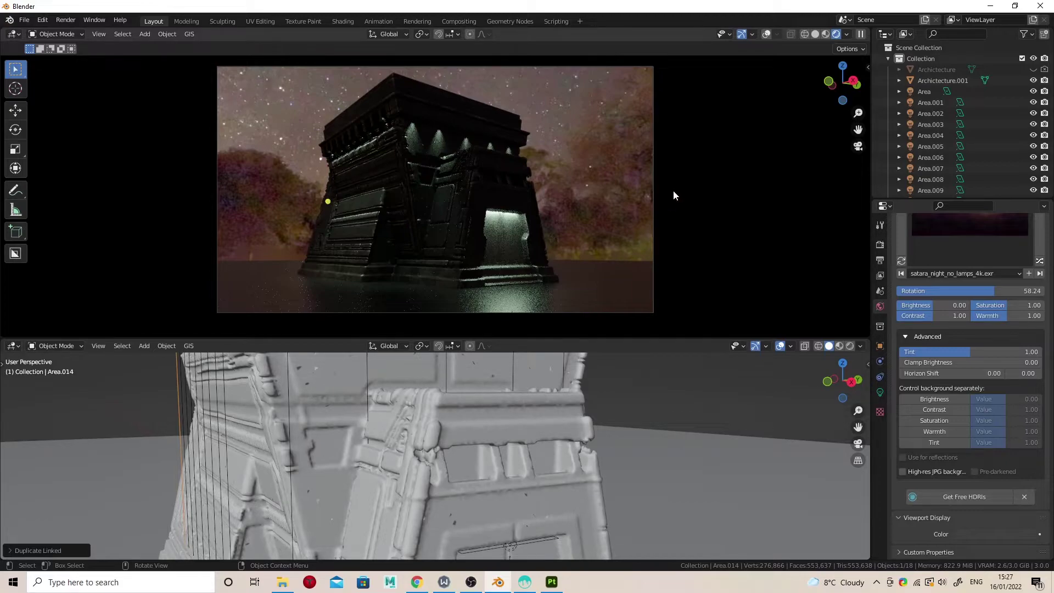
click(816, 34)
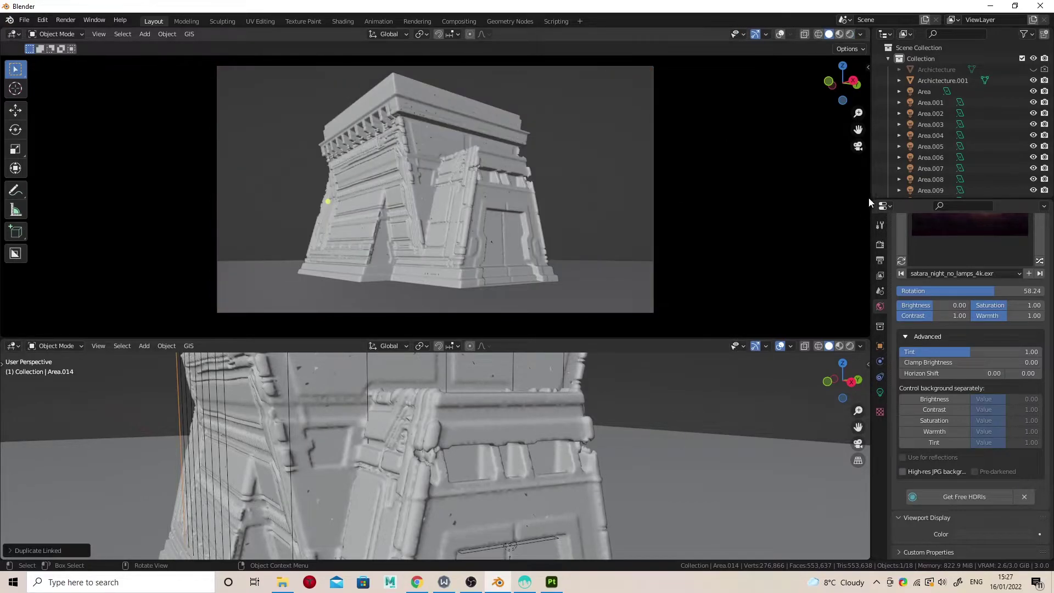
click(931, 92)
click(780, 34)
middle_drag(616, 411, 599, 417)
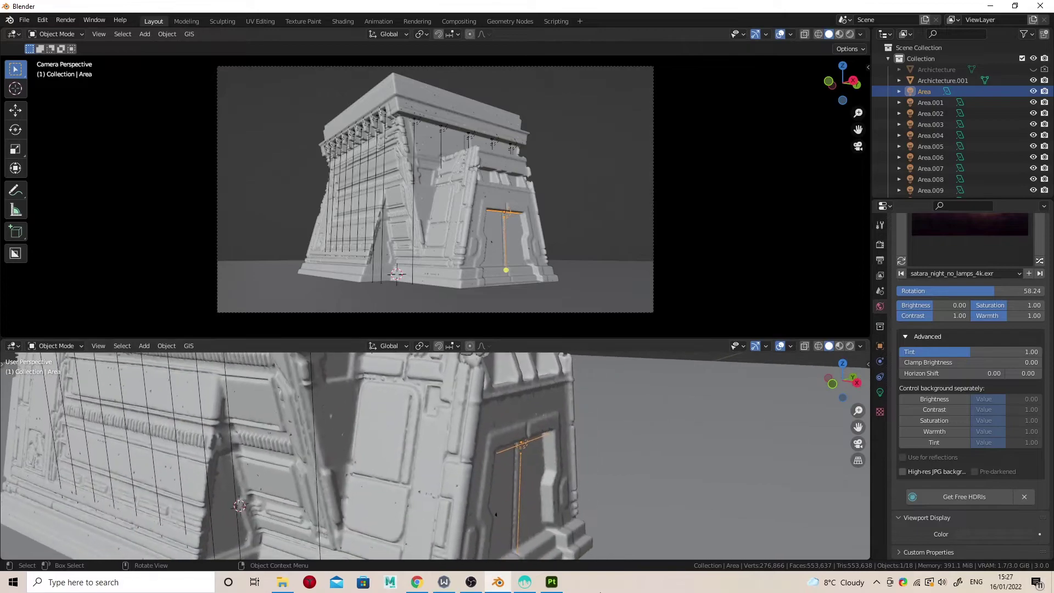
key(shift+d)
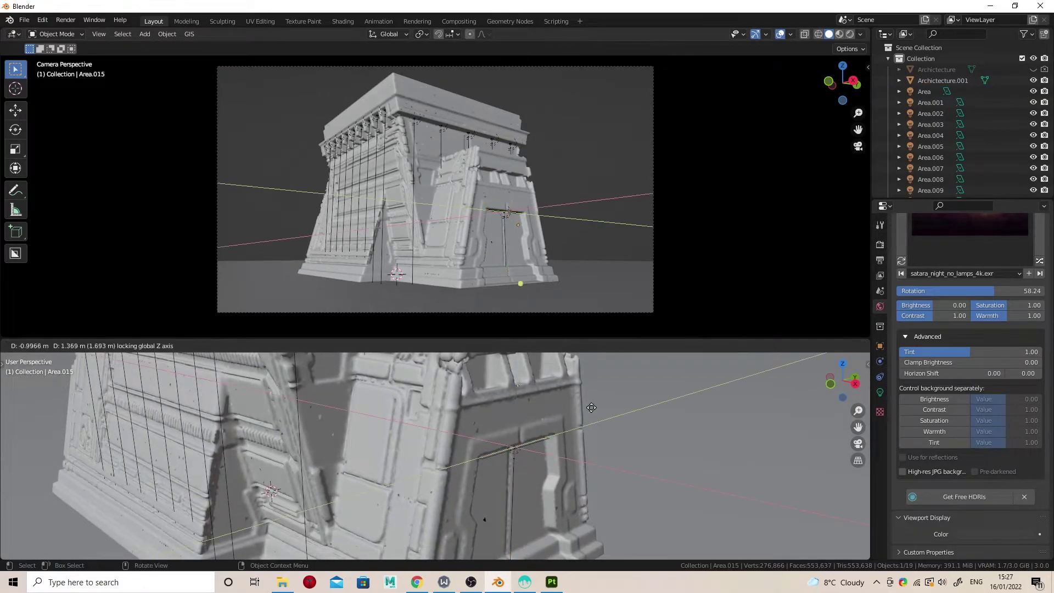
click(592, 399)
middle_drag(592, 399, 733, 416)
key(g)
key(x)
click(590, 435)
key(Delete)
click(480, 523)
key(ctrl+z)
key(ctrl+z)
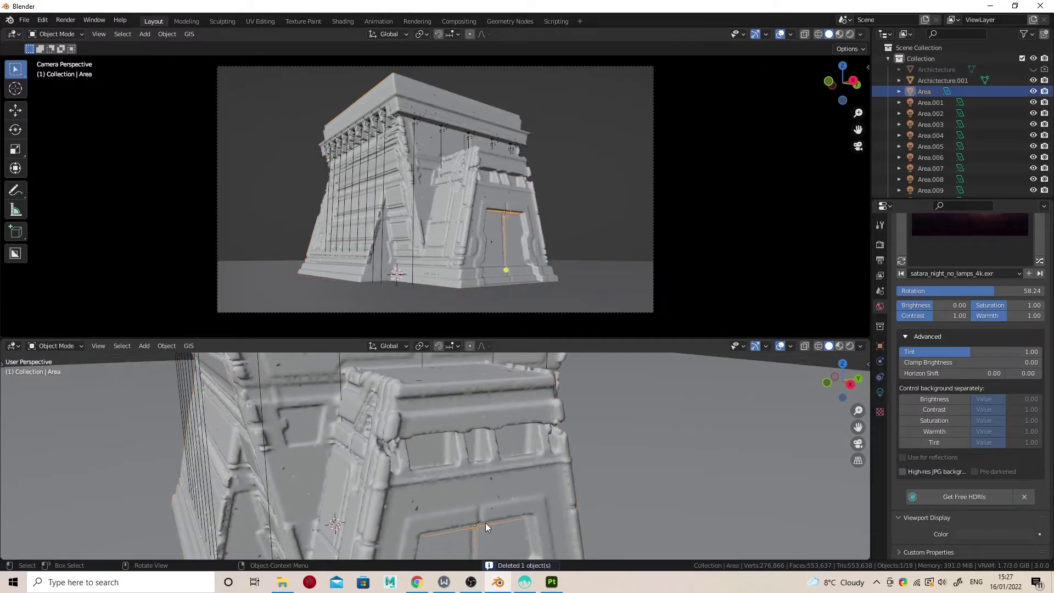
- Duplicate the doorway light up along Z to the window openings above the door and narrow it along Y to one opening's width
key(g)
key(z)
click(502, 437)
middle_drag(505, 421, 481, 410)
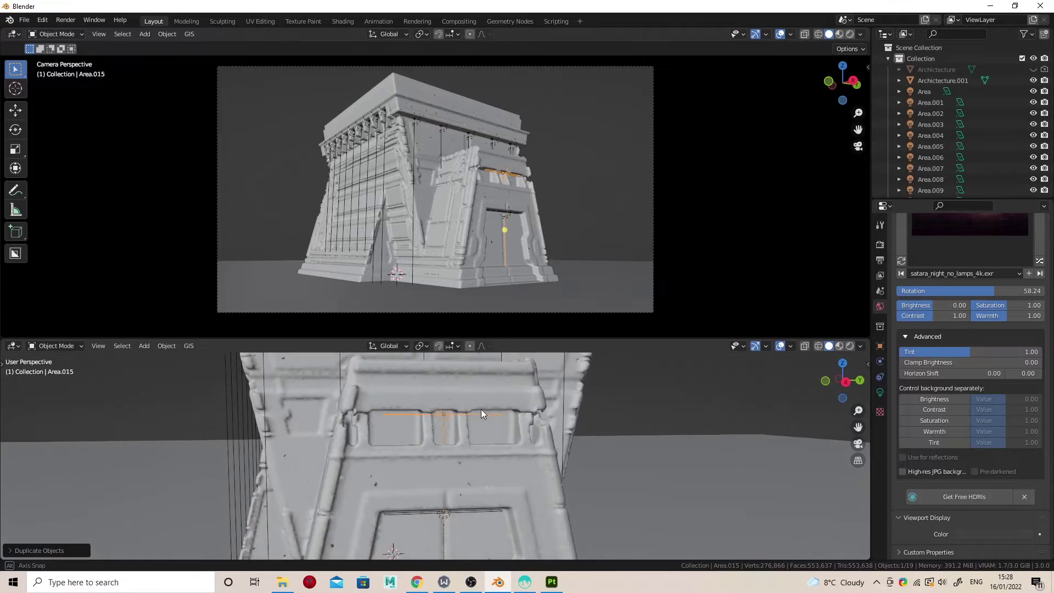
key(s)
key(y)
click(473, 430)
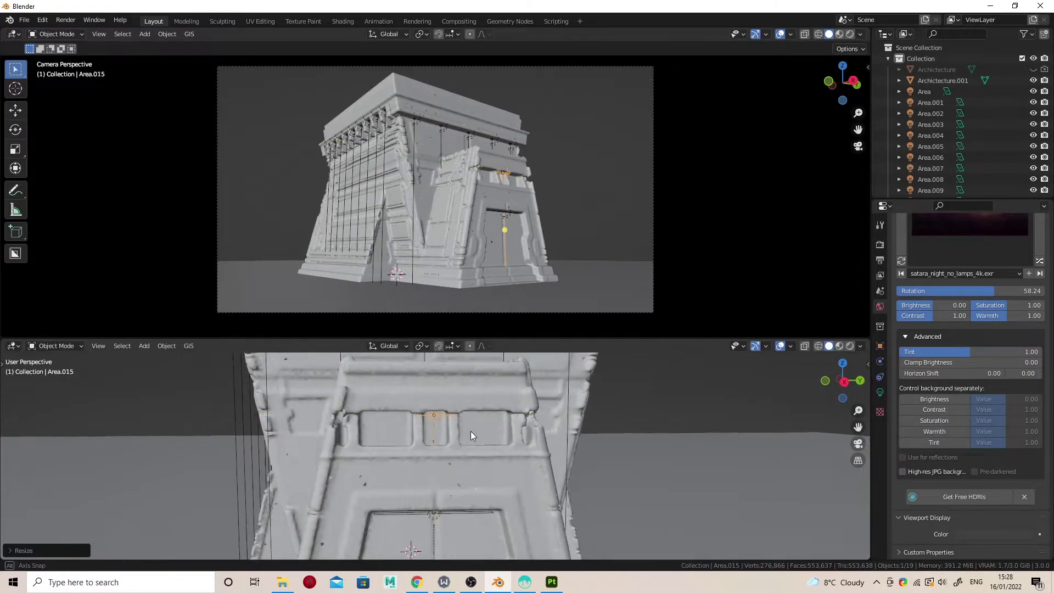
- In the right view, move the light along Y into the wide window opening nearer the building's front, then adjust its depth along X
key(KP_3)
scroll(464, 421, up, 2)
key(g)
key(y)
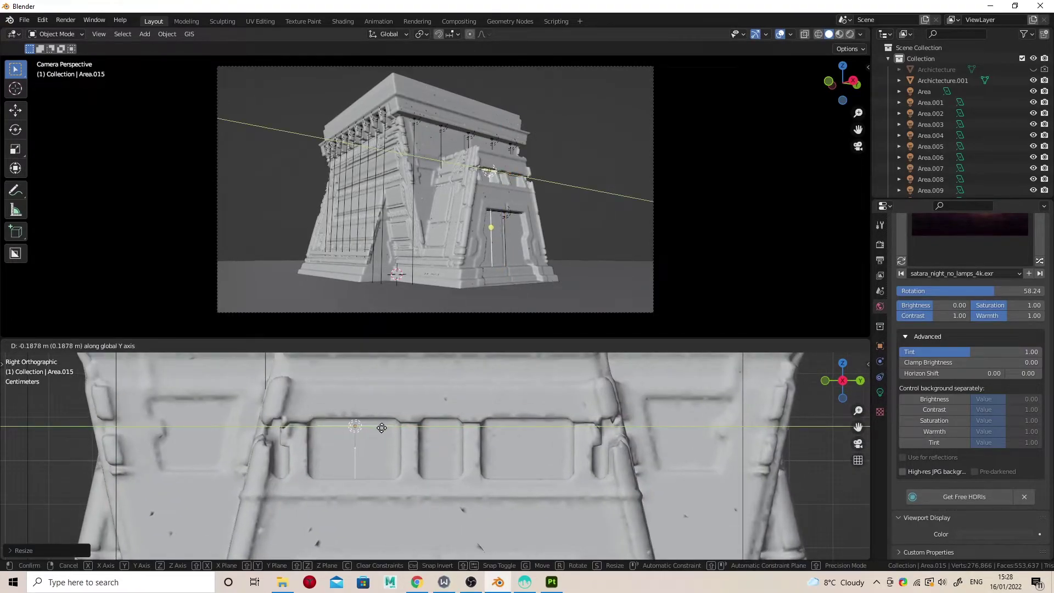
click(395, 442)
middle_drag(394, 442, 625, 457)
key(g)
key(x)
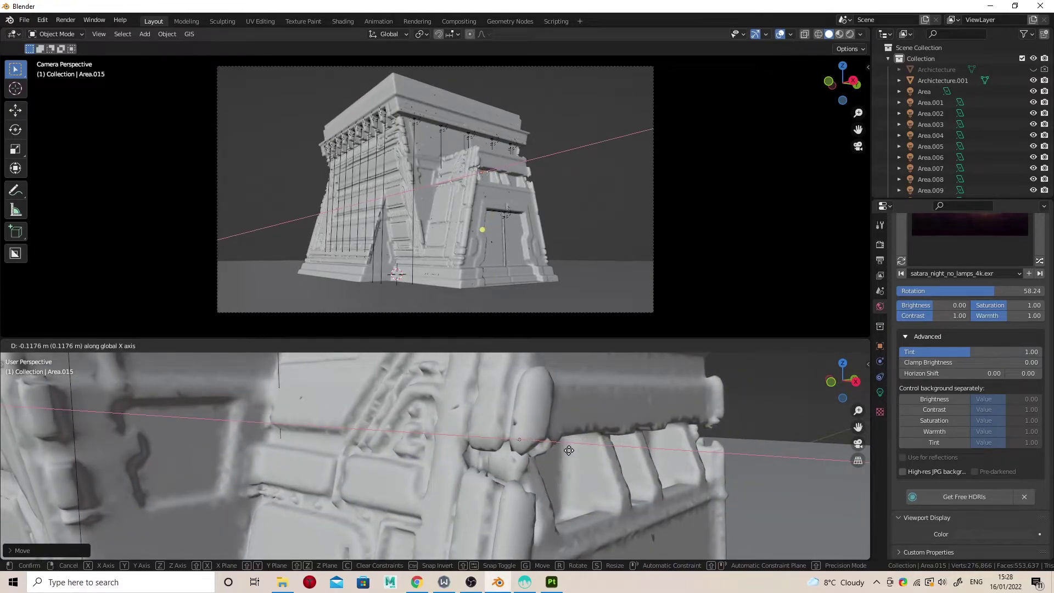
click(604, 459)
middle_drag(604, 459, 555, 461)
- Set the window light's color to warm orange with hue 0.086, saturation 0.878 and value 1.000, and preview it rendered
click(881, 392)
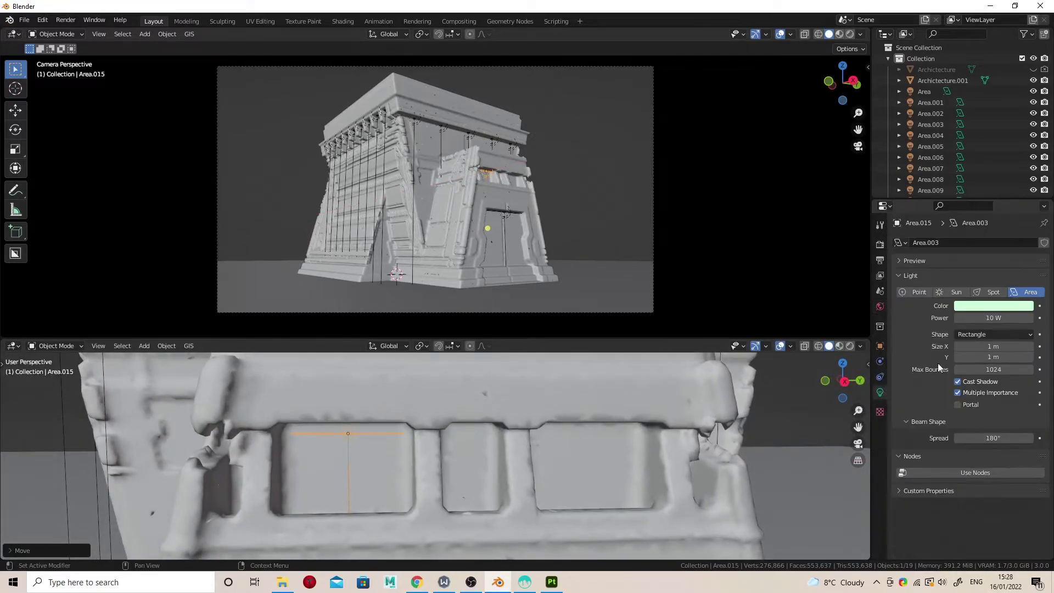
click(995, 306)
drag(970, 199, 961, 219)
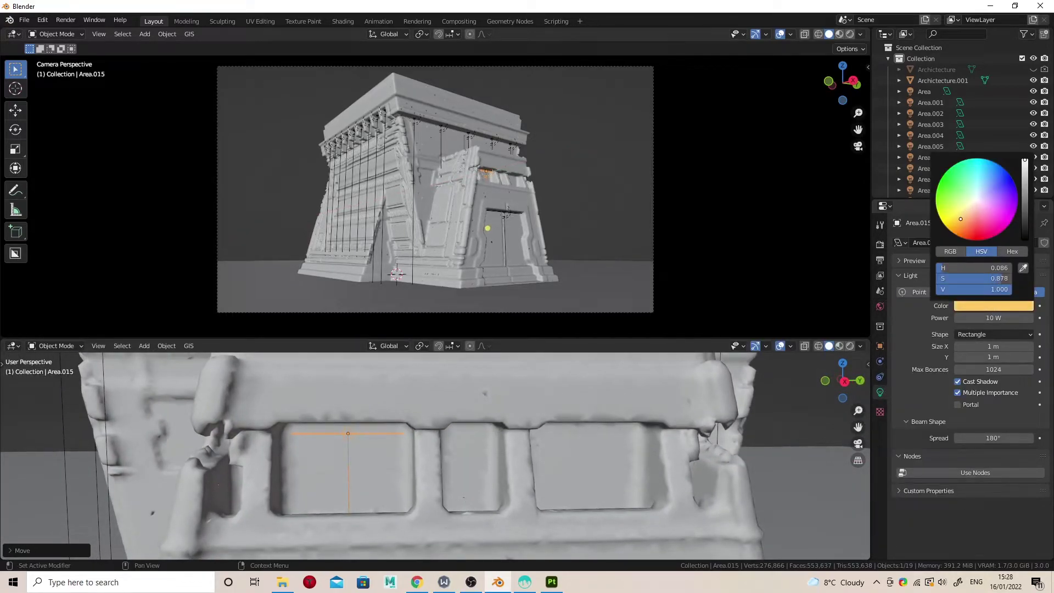
click(850, 34)
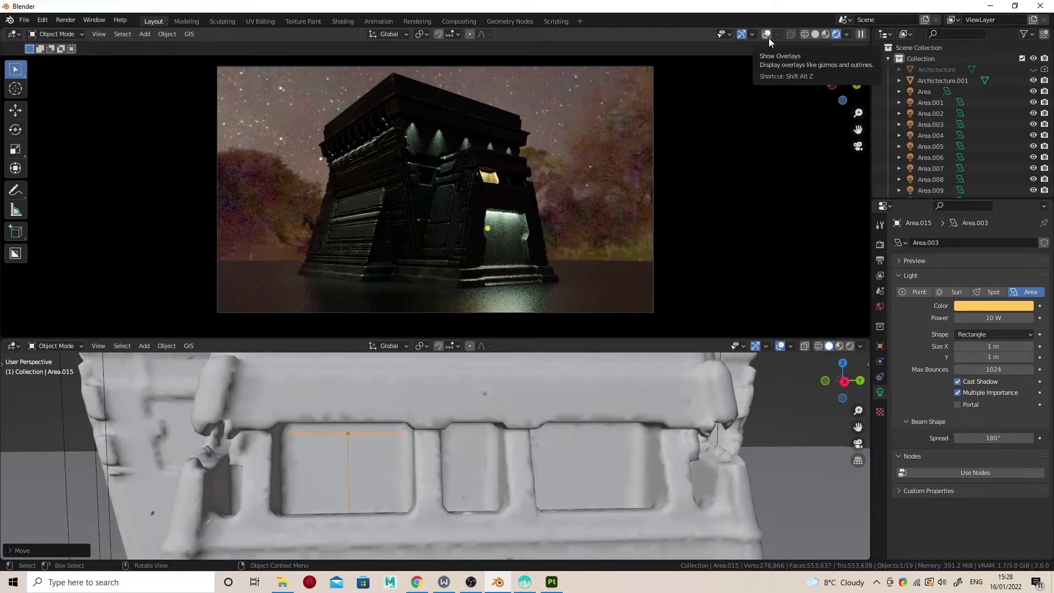
- Back in solid shading and the right view, duplicate the orange light along Y into the other wide window opening
click(815, 35)
key(KP_3)
key(shift+d)
key(y)
right_click(416, 432)
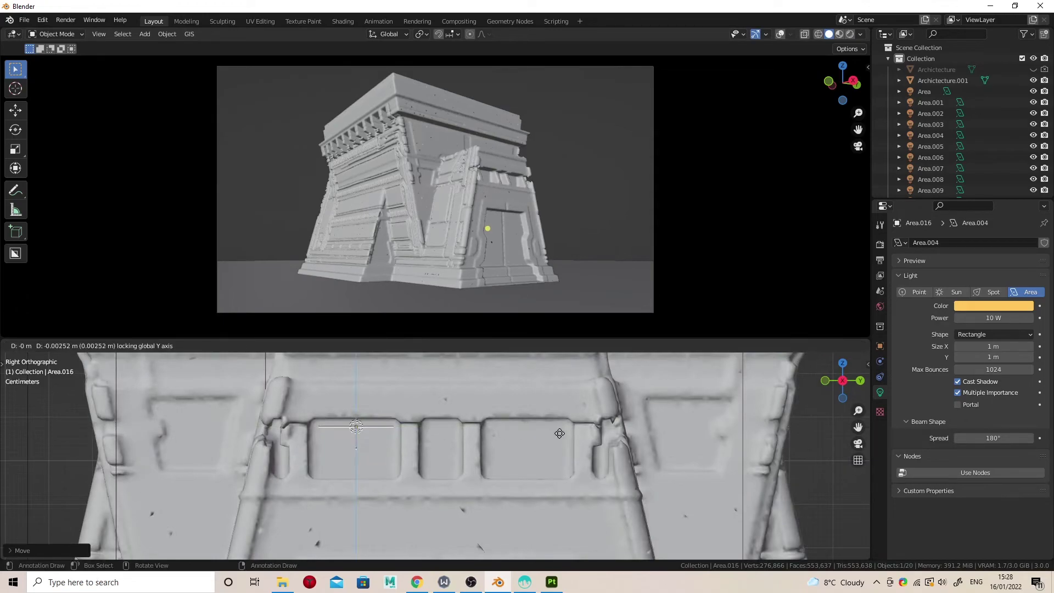
middle_drag(375, 428, 416, 432)
key(g)
key(y)
click(576, 438)
alt+middle_drag(576, 438, 559, 439)
key(g)
key(y)
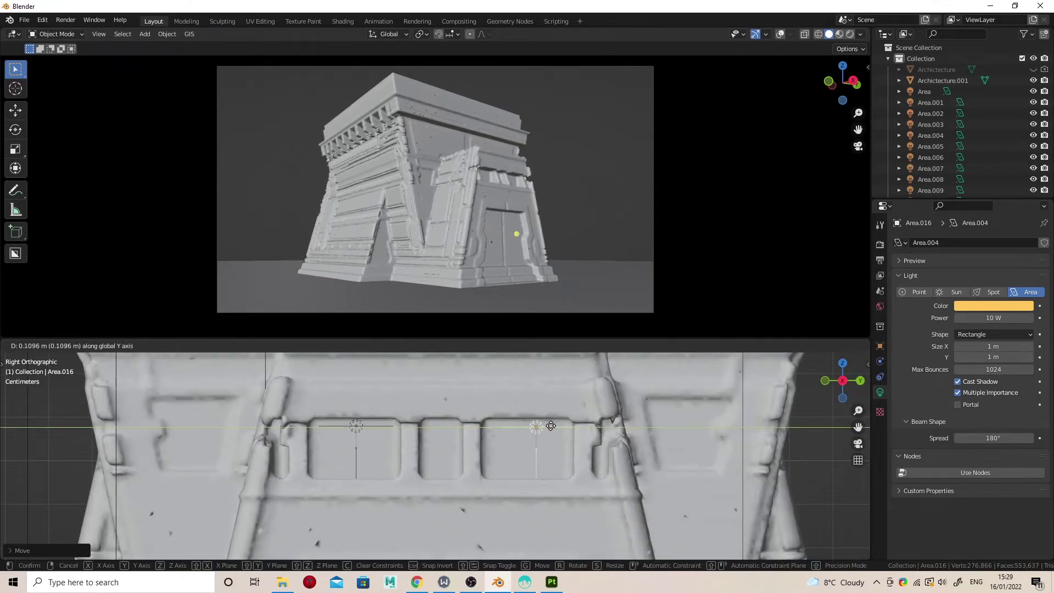
click(552, 469)
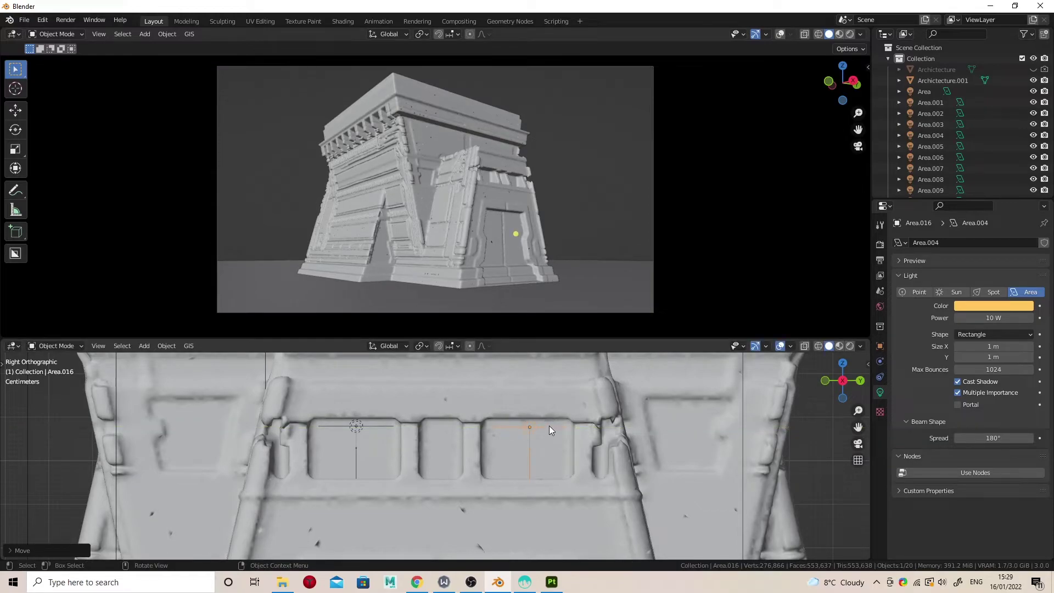
- Make a linked duplicate of the orange light in the narrow middle opening, scale it down to fit, and preview the render
key(alt+d)
key(y)
click(522, 427)
key(s)
click(479, 430)
scroll(479, 429, up, 4)
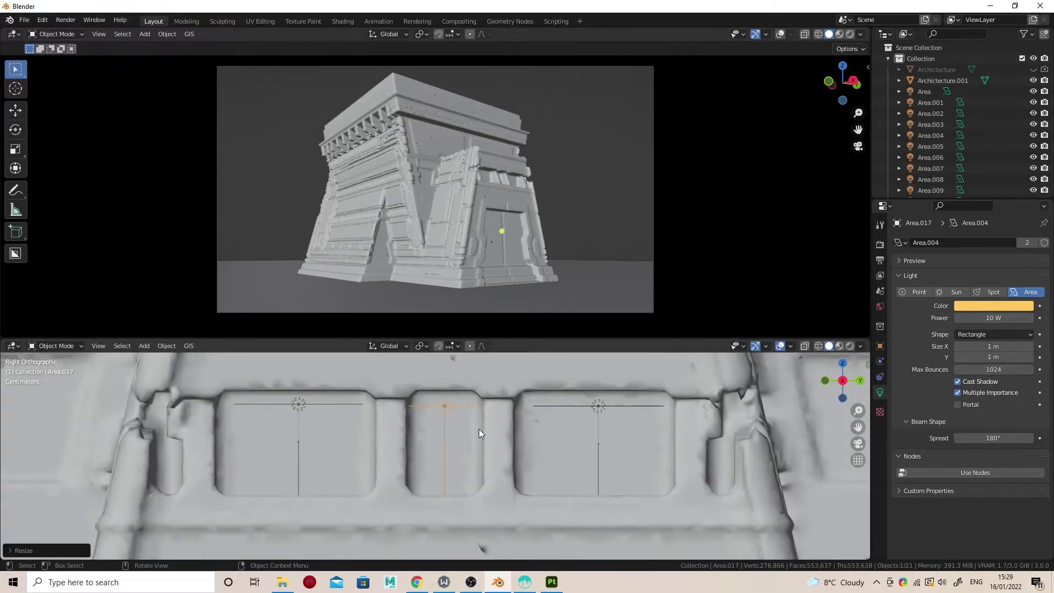
click(850, 34)
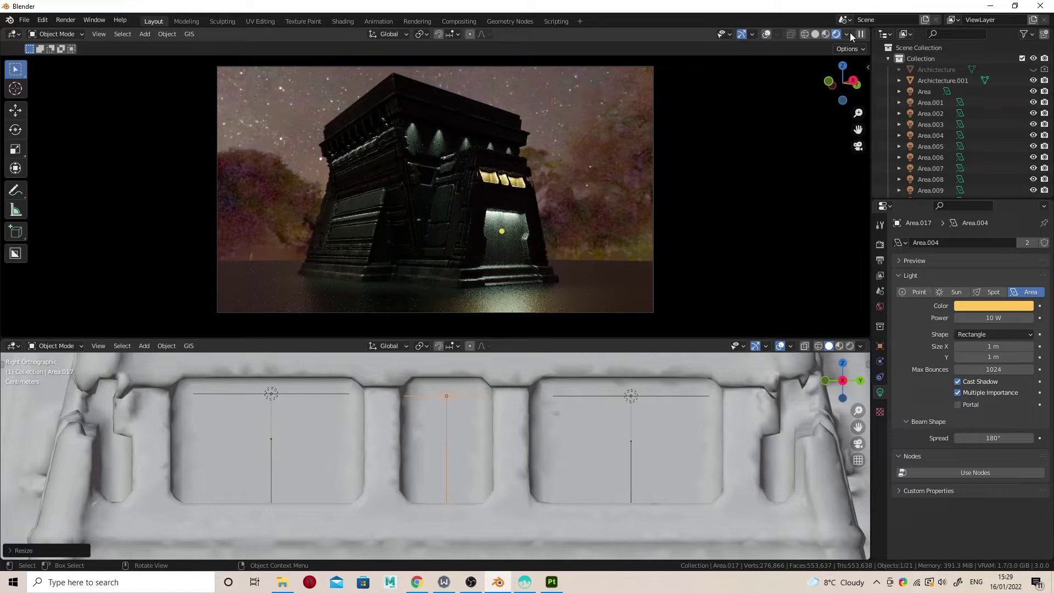
- Add a cube, scale it up until it encloses the whole building, and apply its transform
click(815, 34)
scroll(611, 442, down, 6)
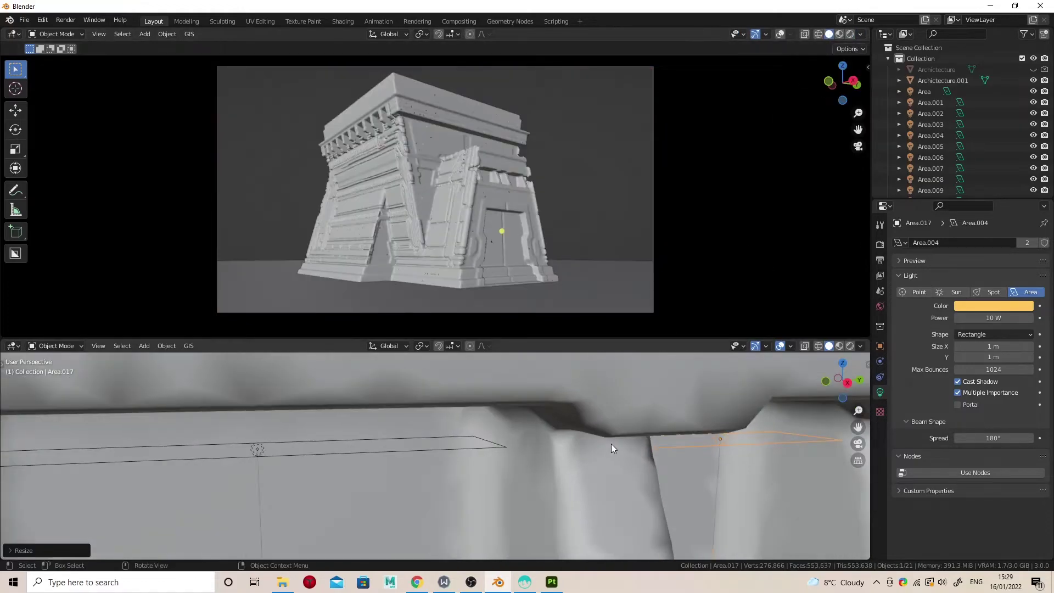
middle_drag(610, 440, 624, 438)
key(shift+a)
mouse_move(614, 301)
click(674, 311)
scroll(594, 441, down, 5)
key(s)
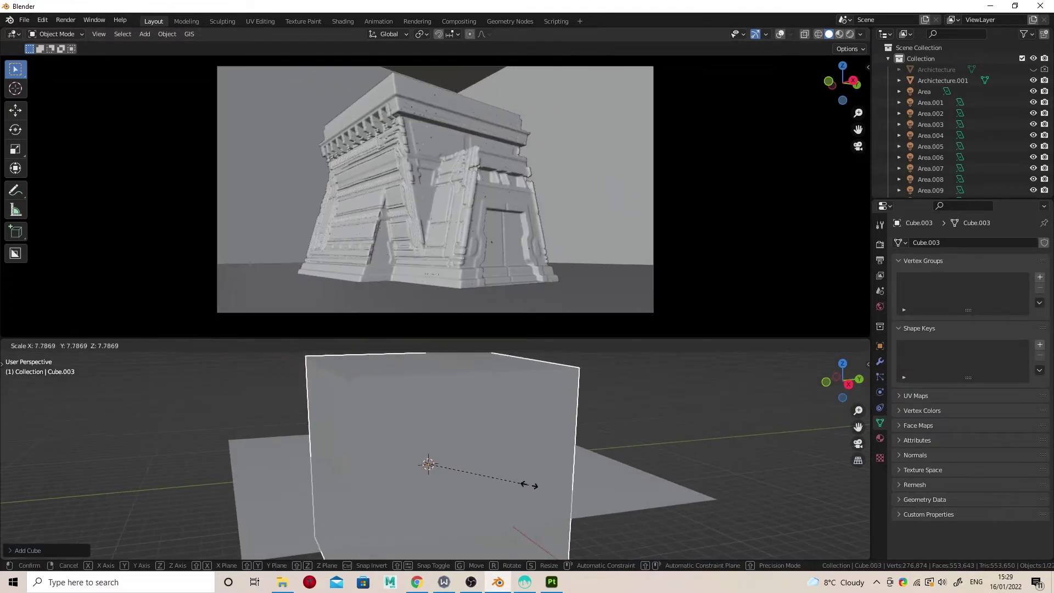
click(607, 474)
key(ctrl+a)
click(662, 426)
- Give the enclosing cube a new material in the Shader Editor, add a Principled Volume node, and delete the default surface shader
click(13, 345)
click(55, 465)
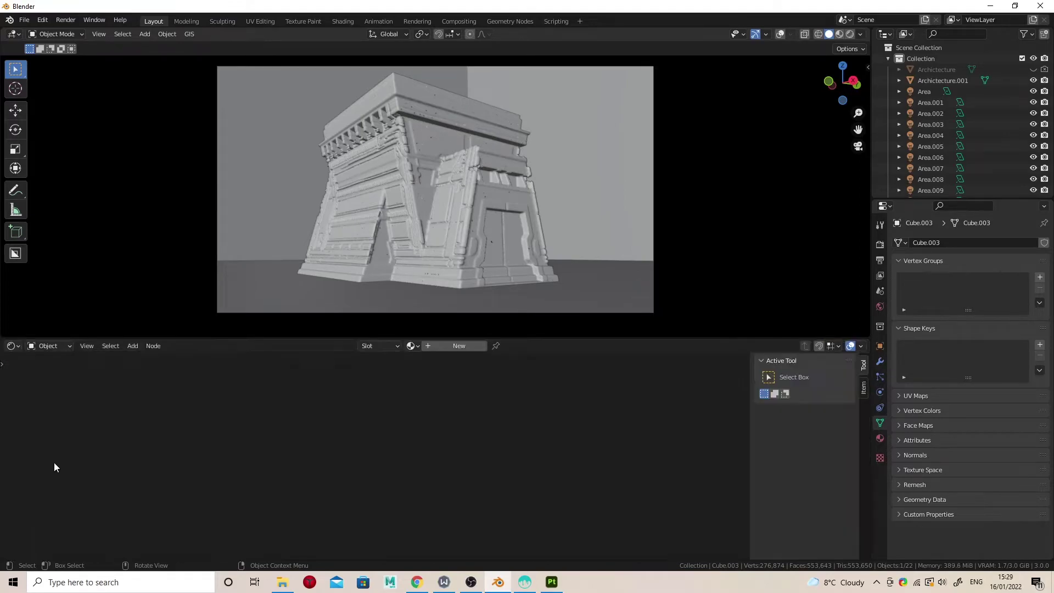
click(439, 345)
key(shift+a)
text(v)
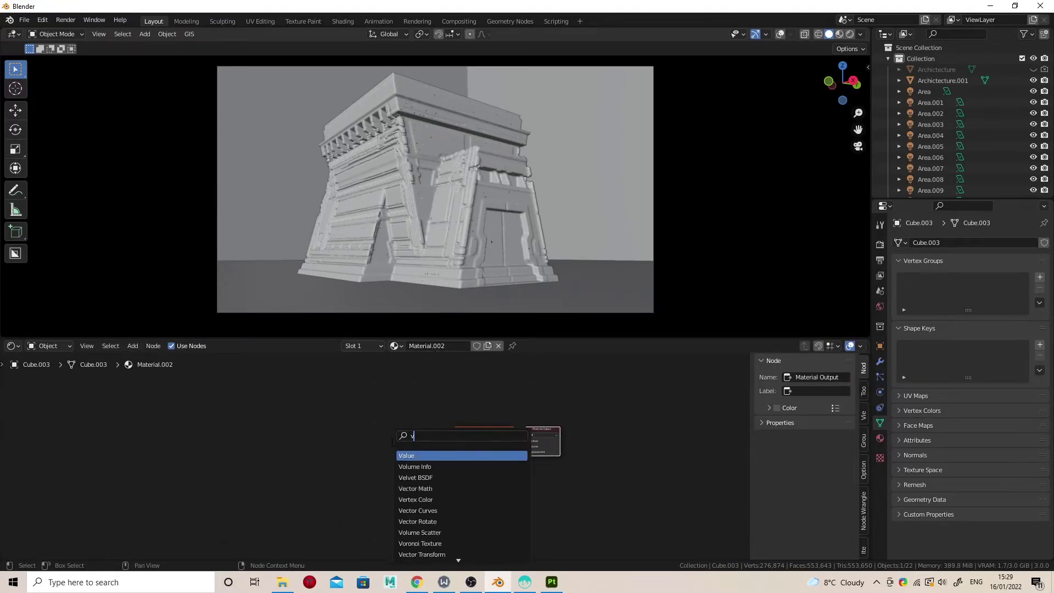
text(ol)
key(Return)
click(395, 467)
click(486, 434)
key(x)
- Connect the Principled Volume to the Material Output's Volume input and set its density to 0.1
scroll(464, 473, up, 2)
drag(457, 462, 581, 442)
drag(442, 488, 519, 471)
scroll(520, 471, up, 2)
click(575, 474)
text(0.1)
key(Return)
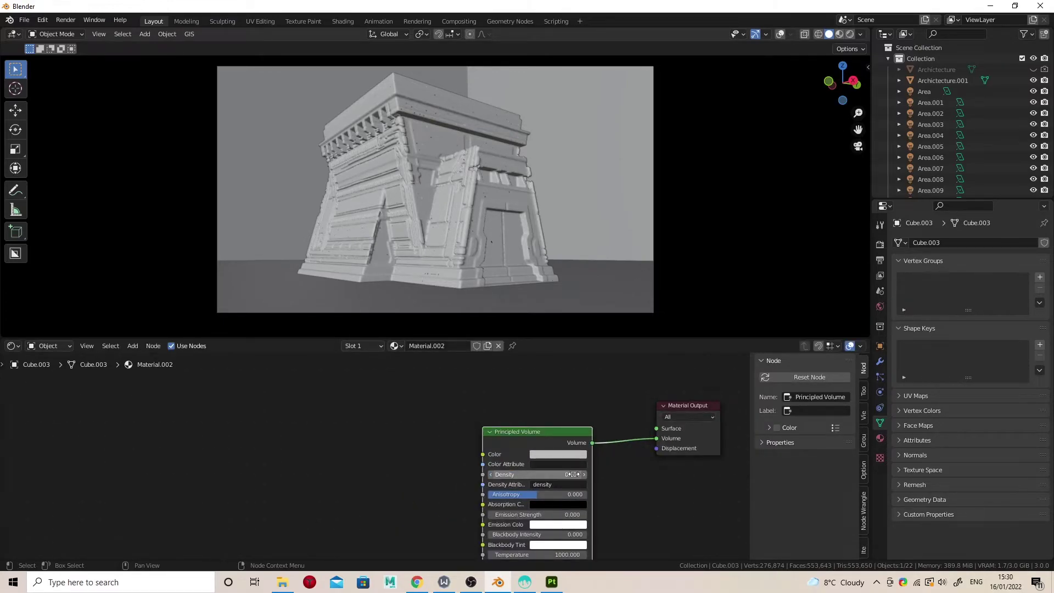
- With the camera view rendered, set the volume's absorption color to white and its density to 0.025
click(849, 35)
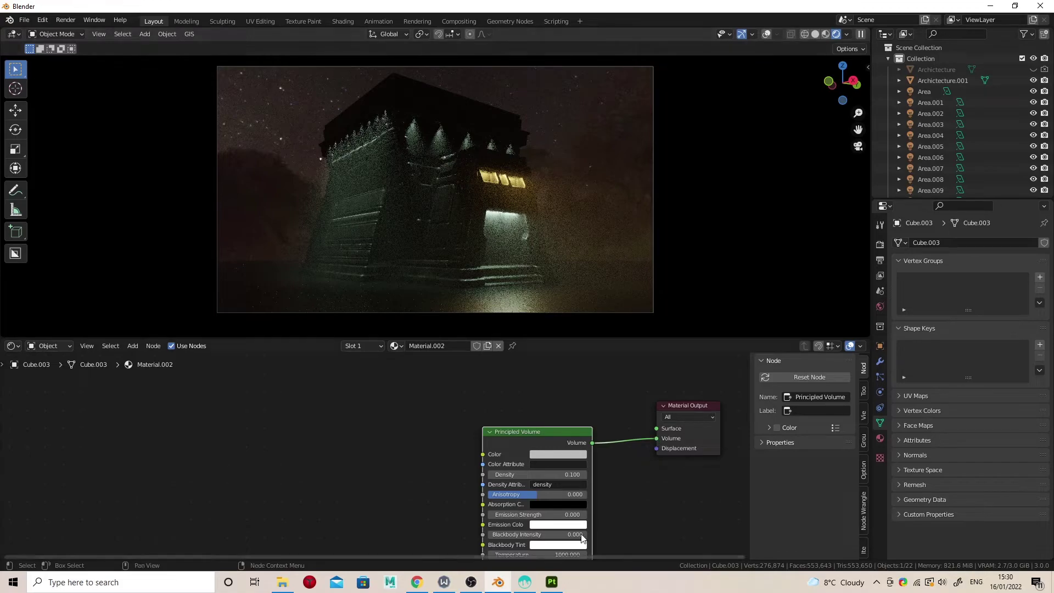
click(558, 504)
drag(610, 430, 610, 378)
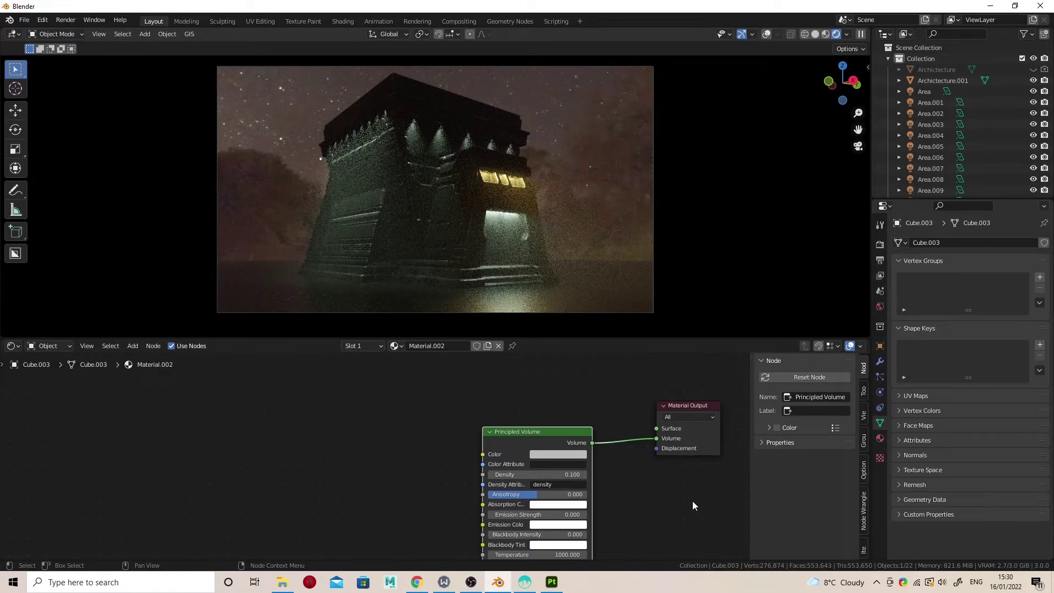
click(573, 474)
key(Return)
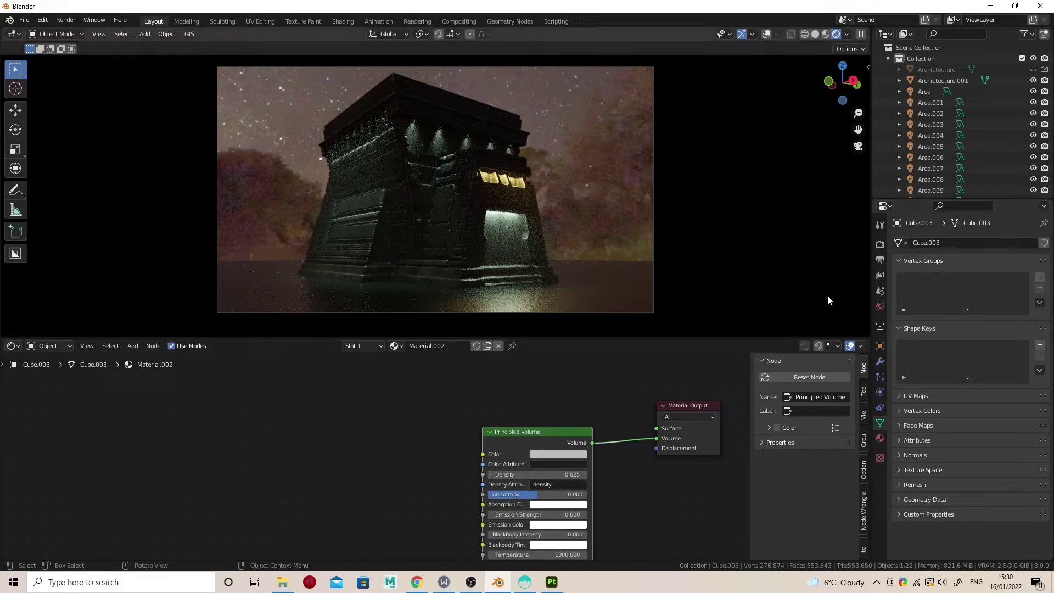
- Enable the transparent film background in the render settings
click(880, 245)
click(914, 506)
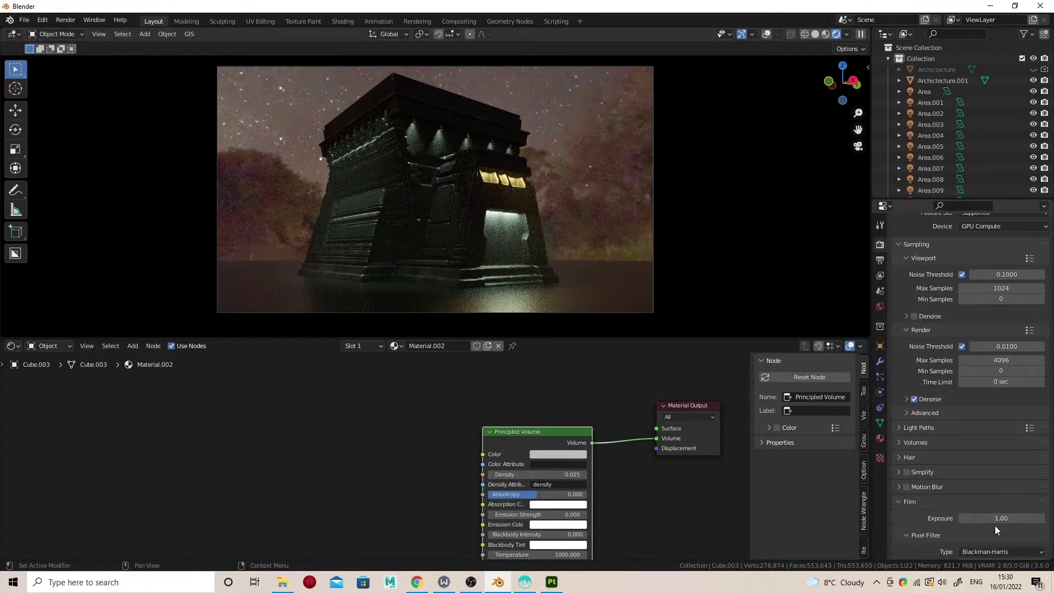
scroll(994, 523, down, 4)
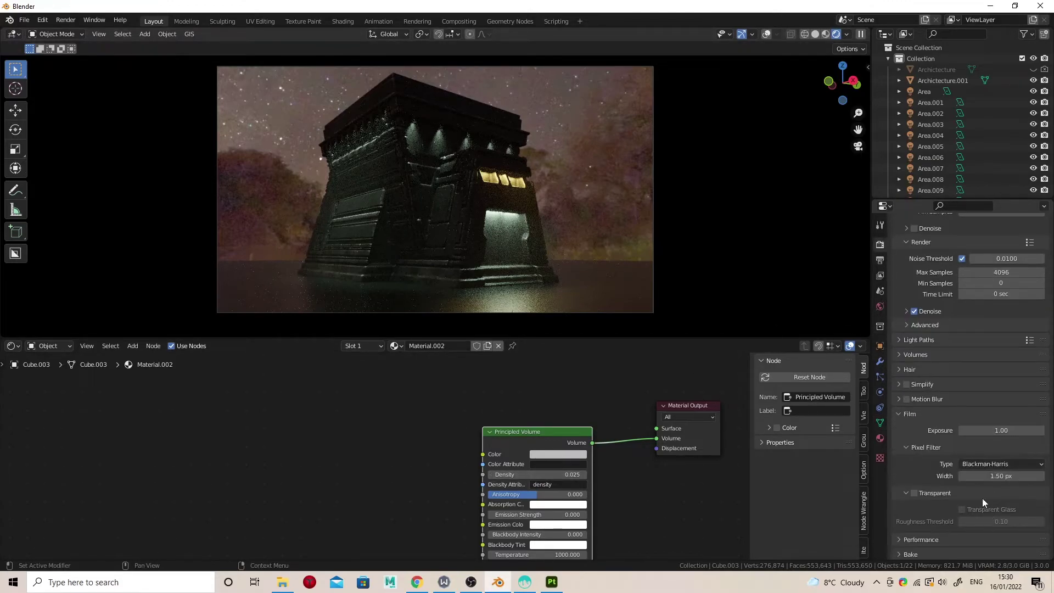
click(916, 493)
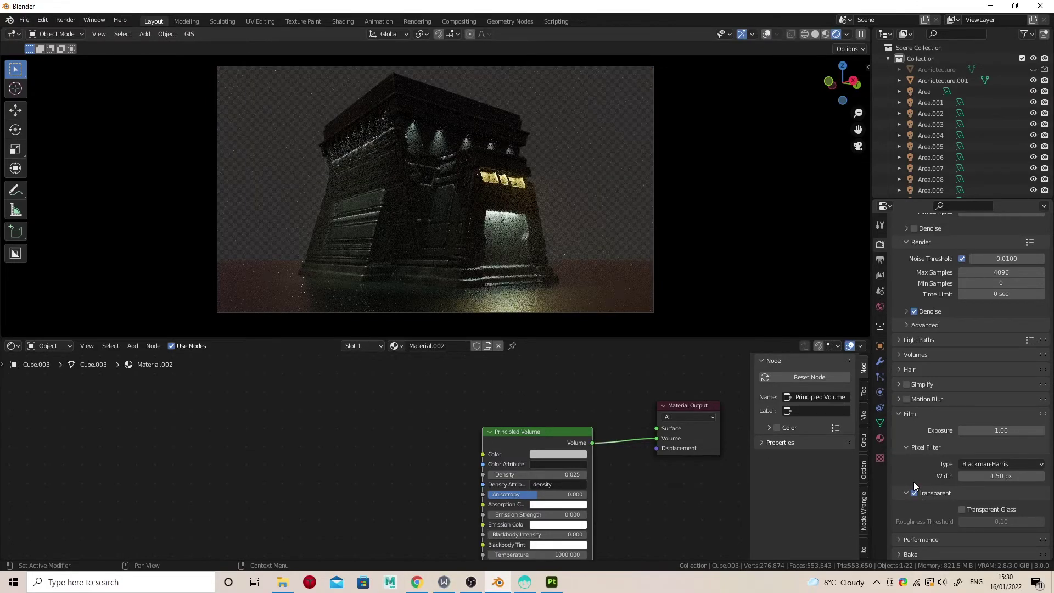
- Turn the node editor area back into a 3D viewport, return the camera view to solid shading, and add another cube
click(13, 346)
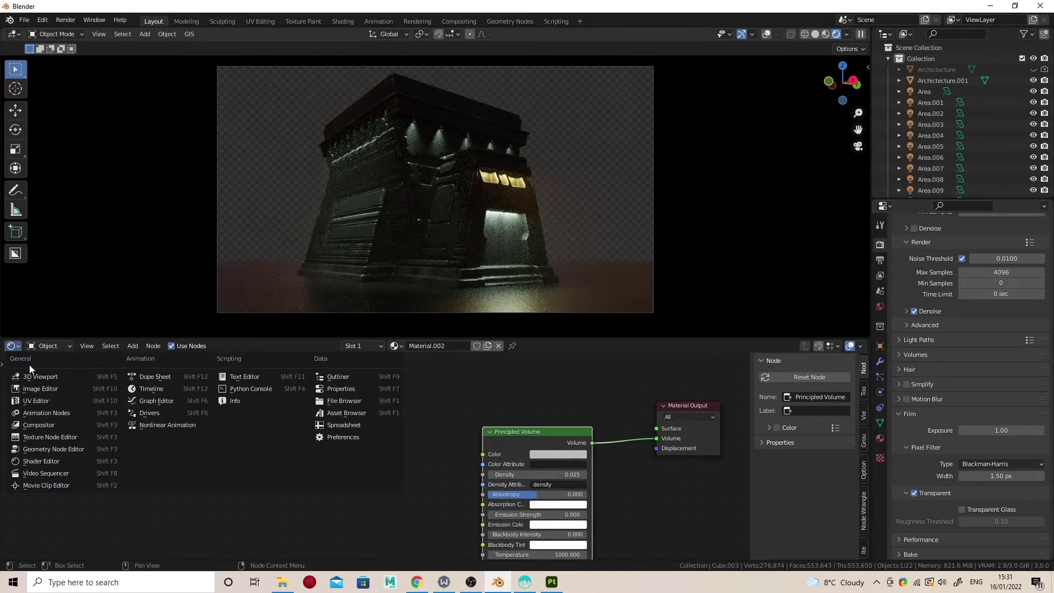
click(52, 372)
key(KP_Decimal)
scroll(457, 463, up, 2)
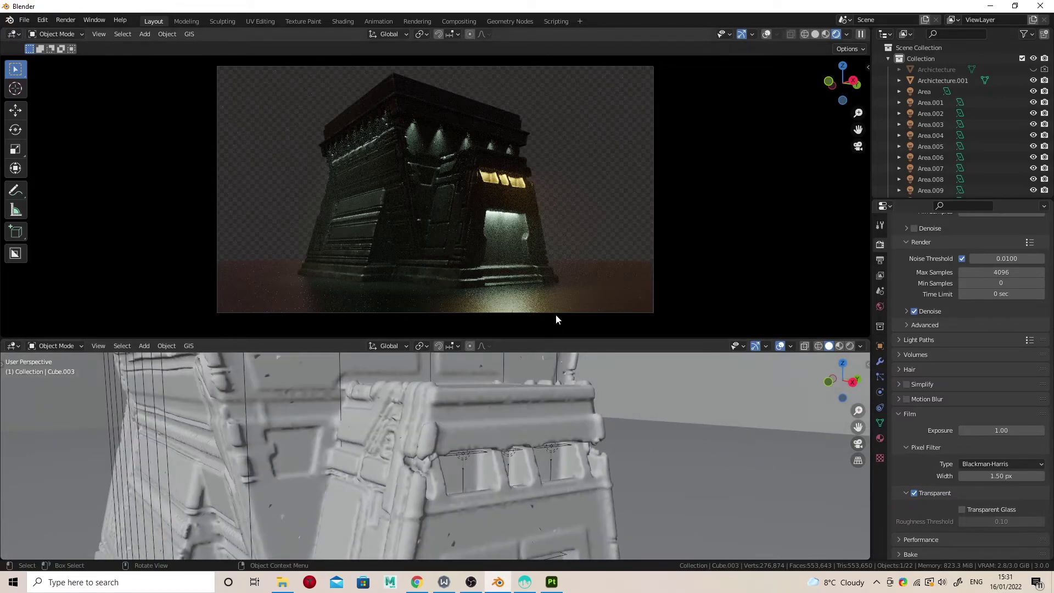
click(815, 35)
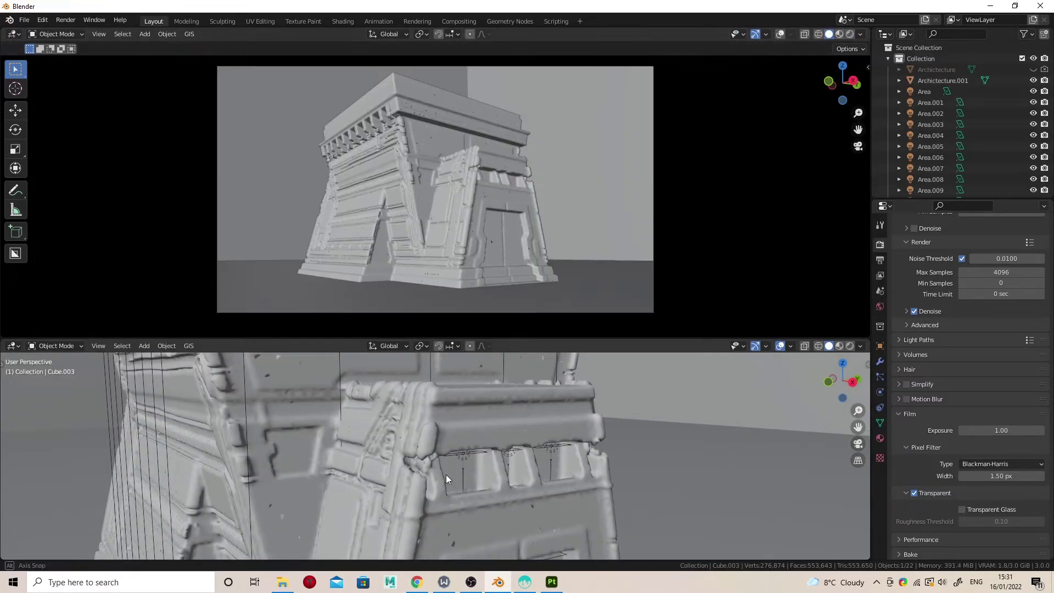
scroll(446, 472, down, 3)
key(shift+a)
mouse_move(451, 357)
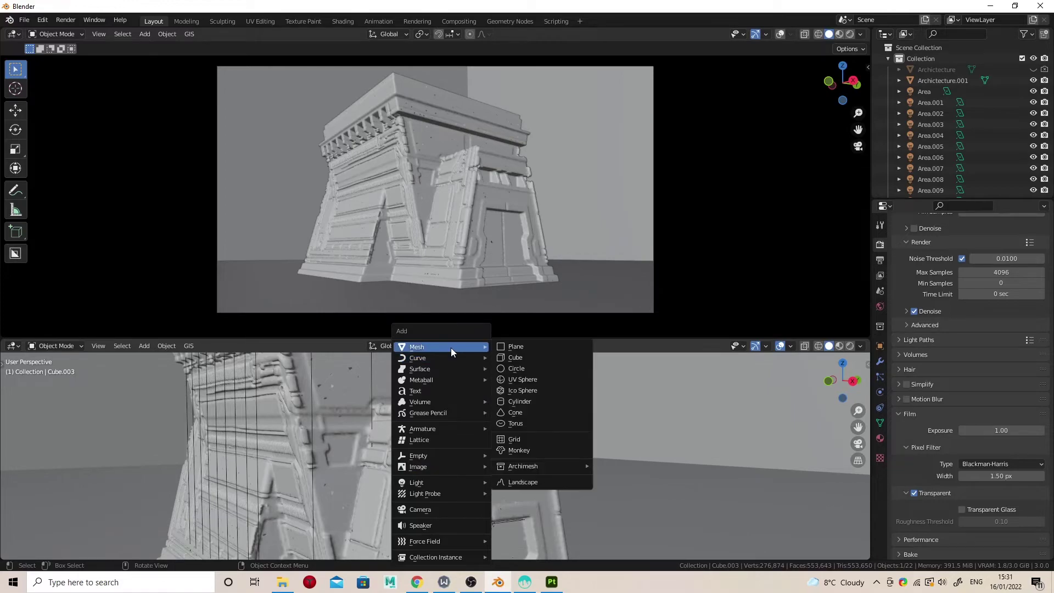
click(513, 357)
key(KP_1)
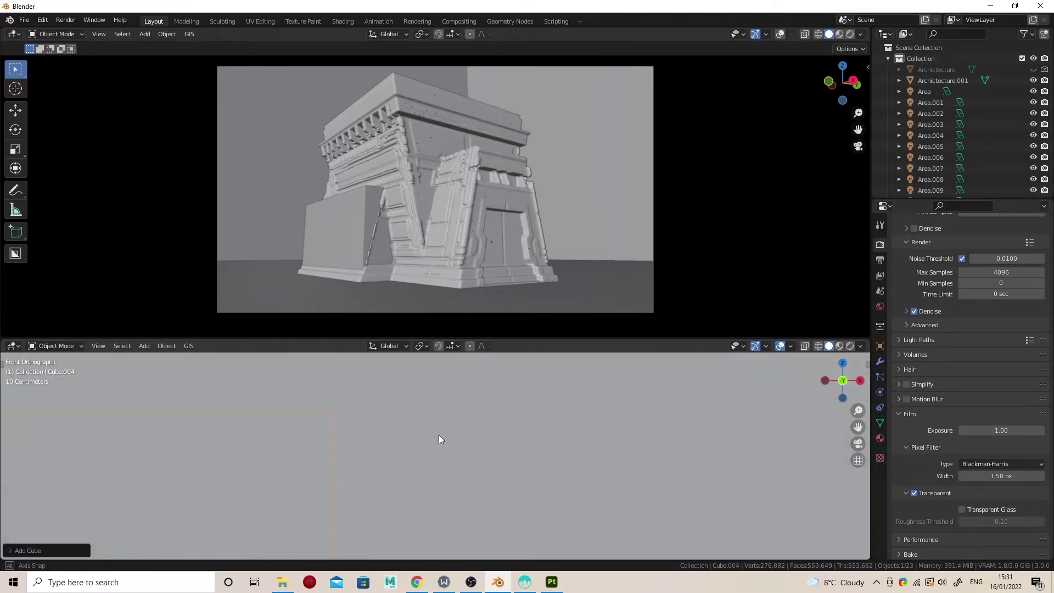
- Select the large fog cube, show overlays in the camera view, and hide that cube from the viewport
click(624, 182)
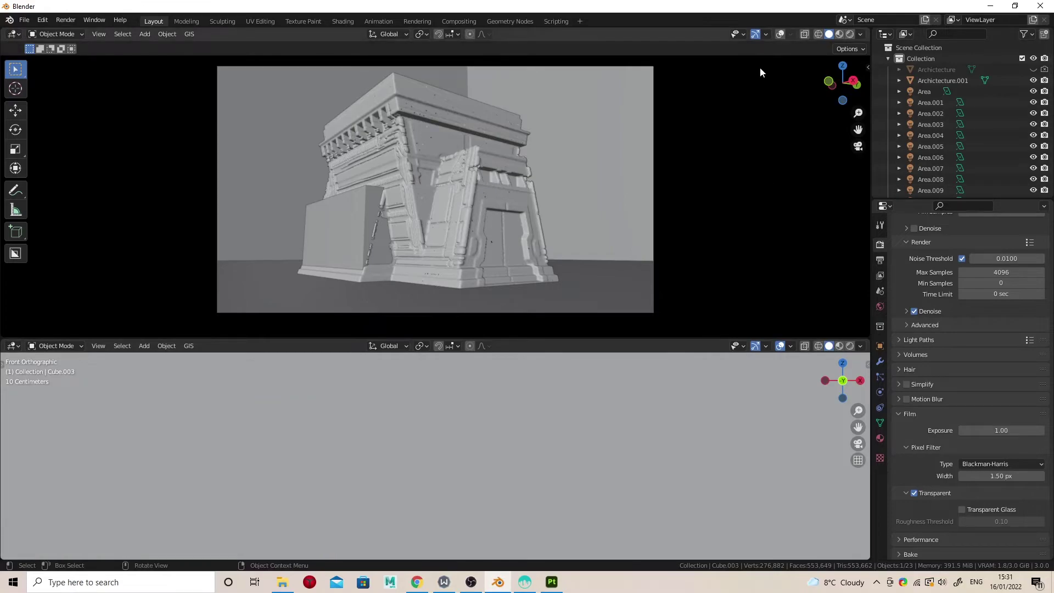
click(780, 34)
scroll(994, 148, down, 8)
key(h)
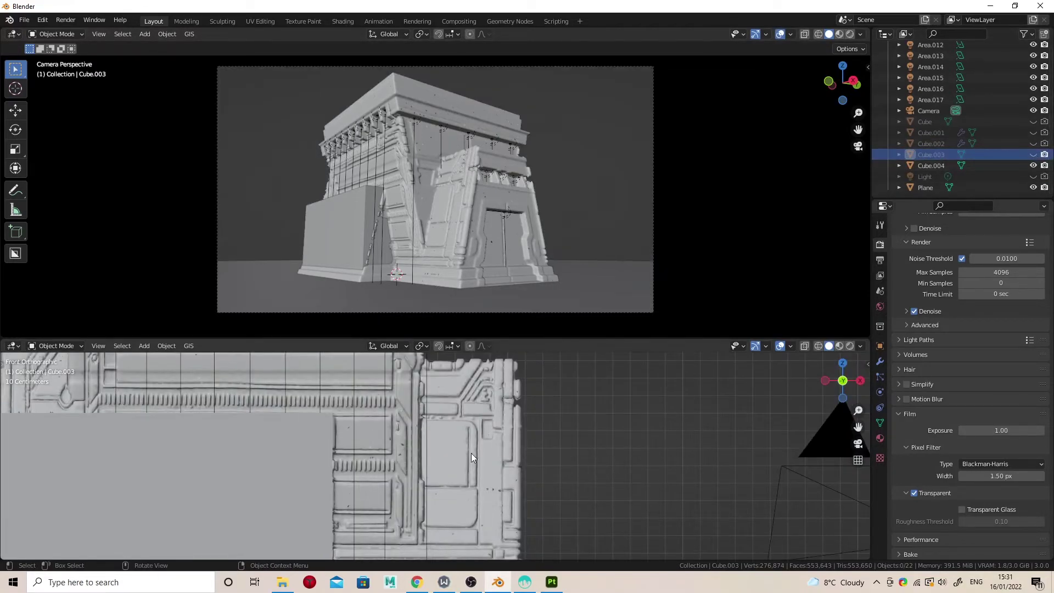
- Move the newest cube toward the entrance block and scale it along X into a thin slab
click(932, 166)
key(g)
click(588, 405)
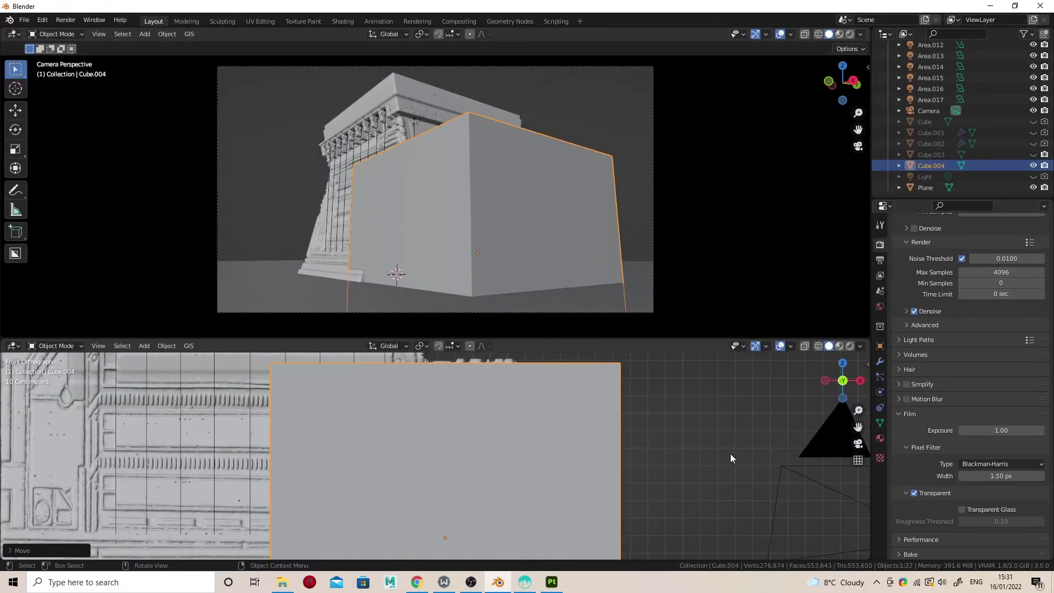
key(s)
key(x)
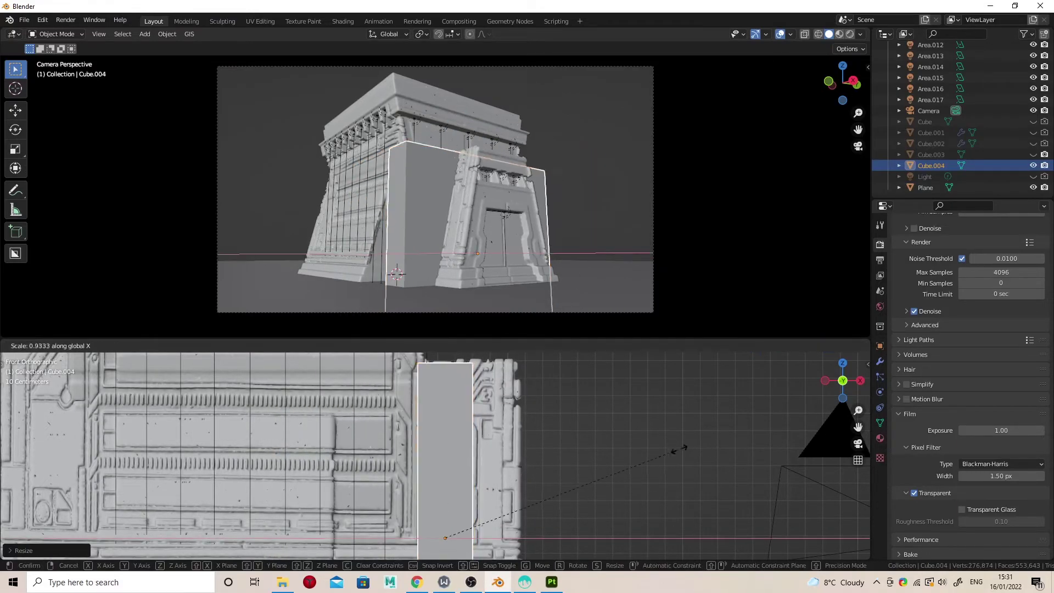
click(470, 522)
- Move the thin slab along X to just in front of the entrance block's front face
shift+middle_drag(501, 517, 560, 460)
scroll(507, 414, down, 2)
key(g)
key(x)
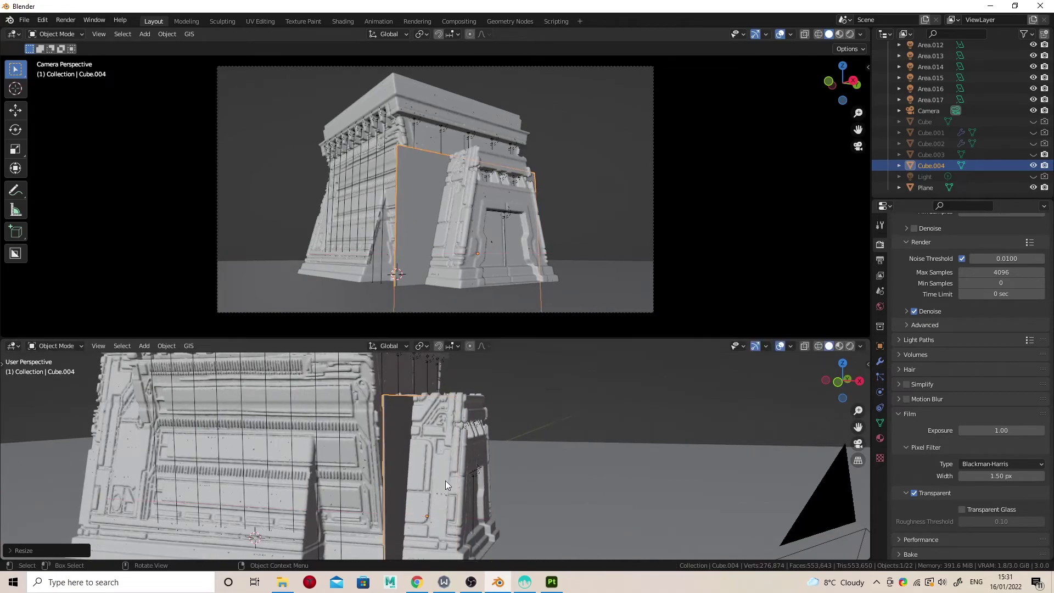
click(492, 465)
middle_drag(492, 465, 657, 459)
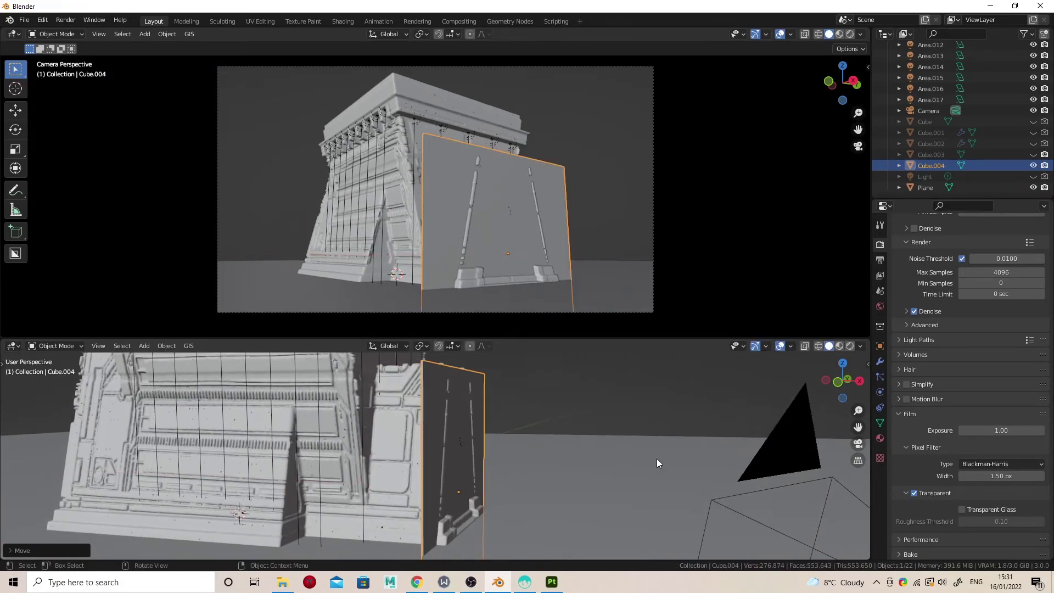
- Reduce the slab's height along Z and raise it to the window opening above the entrance door
key(s)
key(z)
click(484, 493)
key(g)
key(z)
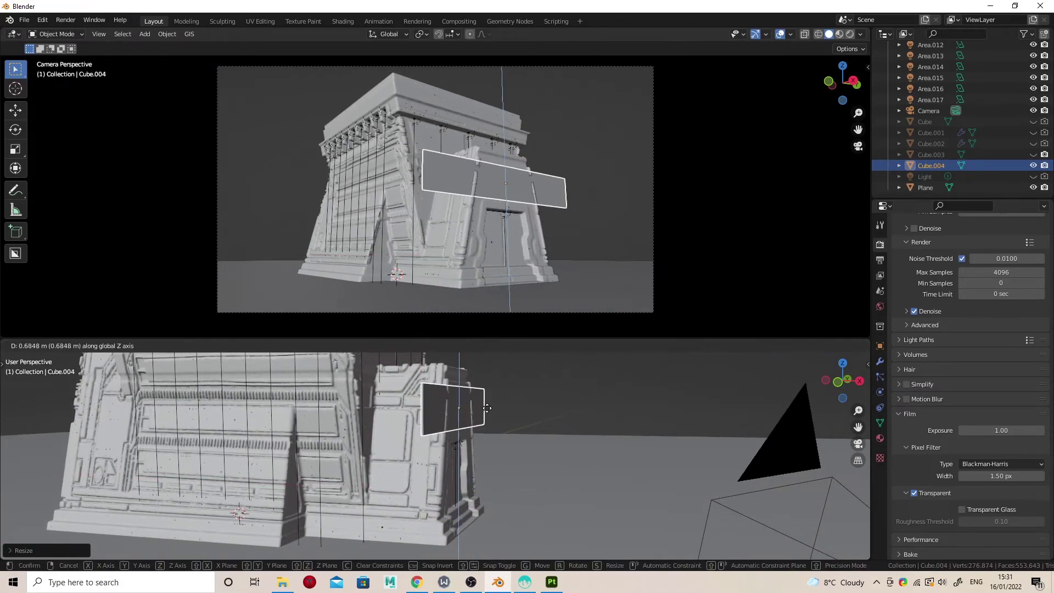
click(494, 410)
- Scale the slab's height down to the window opening and adjust its position along X and Z
scroll(538, 405, up, 3)
scroll(538, 405, up, 2)
shift+middle_drag(537, 404, 467, 475)
key(s)
key(z)
click(498, 482)
key(g)
key(x)
click(486, 472)
key(g)
key(z)
click(406, 479)
- Scale the slab along Y to about 0.4 to match the window's width and shift it along X against the opening
middle_drag(631, 463, 671, 455)
key(s)
key(y)
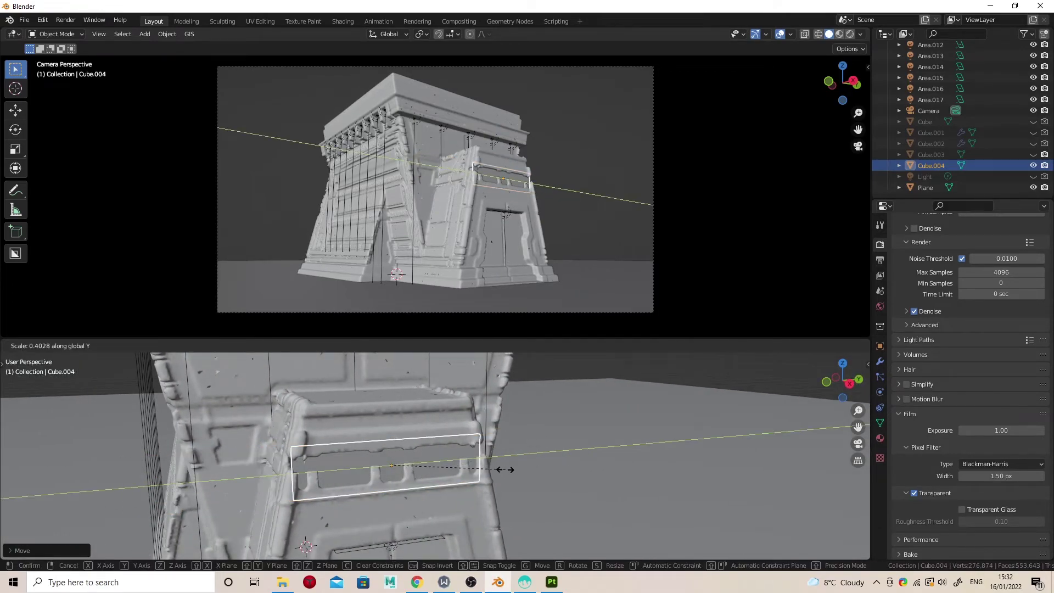
click(504, 469)
mouse_move(504, 470)
middle_down()
mouse_move(538, 449)
mouse_move(587, 450)
mouse_move(493, 463)
middle_up()
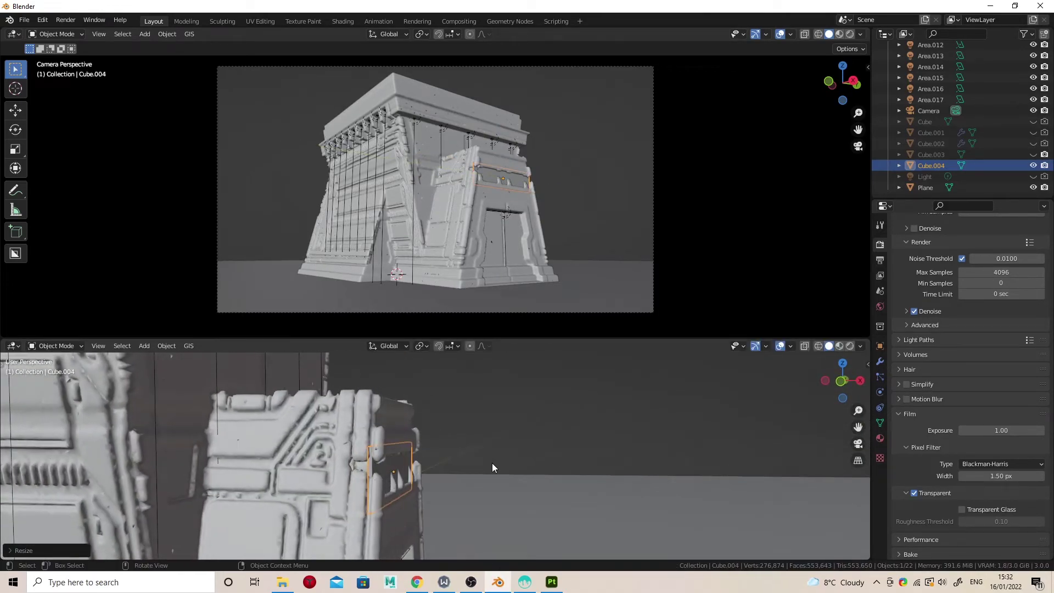
key(g)
key(x)
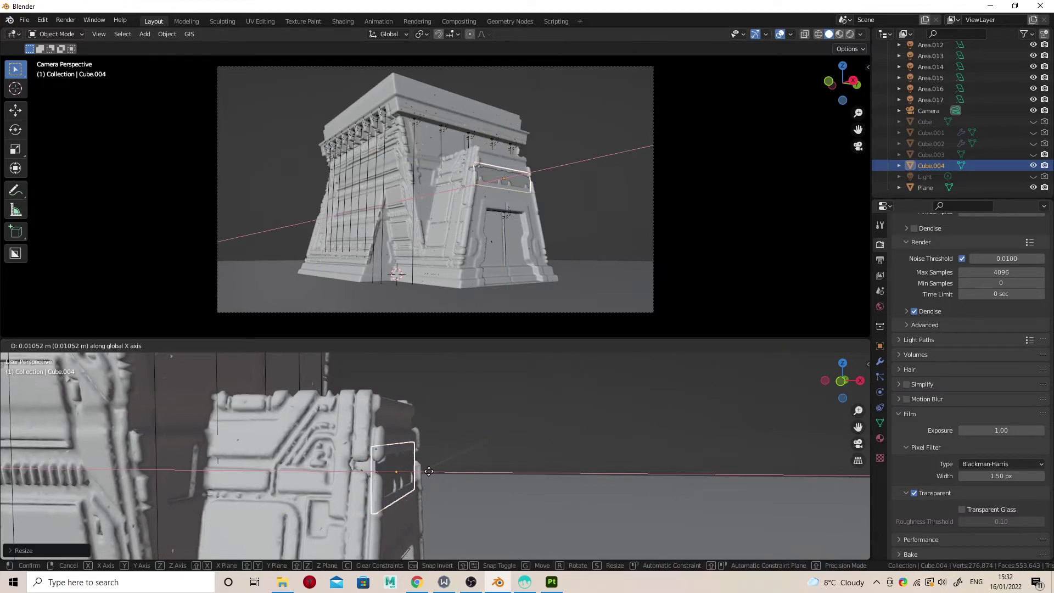
click(455, 467)
scroll(457, 466, up, 3)
middle_drag(457, 466, 546, 441)
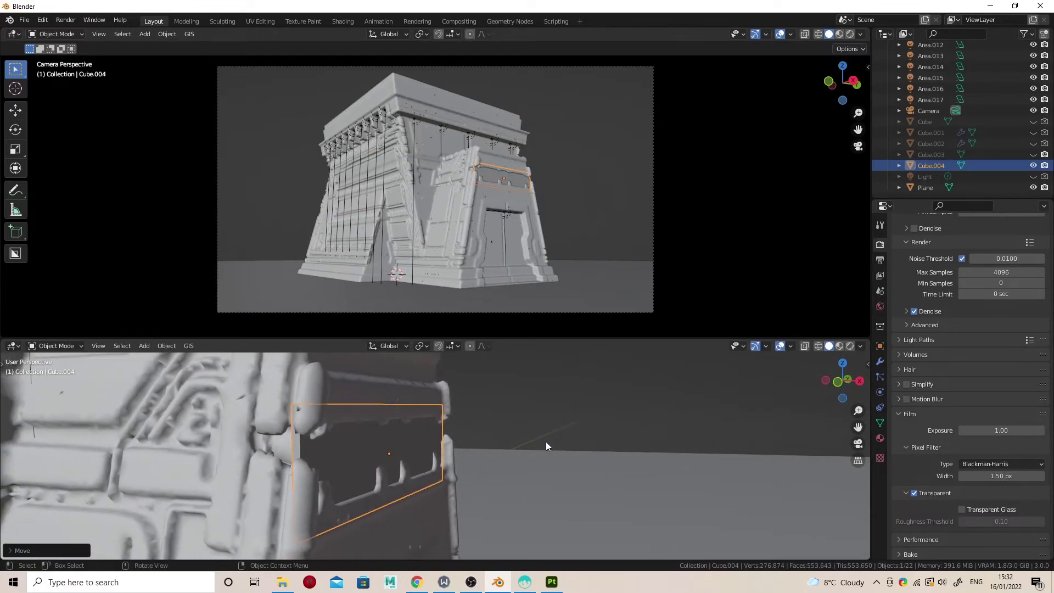
- Rotate the slab about Y to match the sloped window wall and move it along X into the opening
key(r)
key(y)
click(541, 422)
key(g)
key(x)
right_click(557, 490)
key(r)
key(y)
click(559, 484)
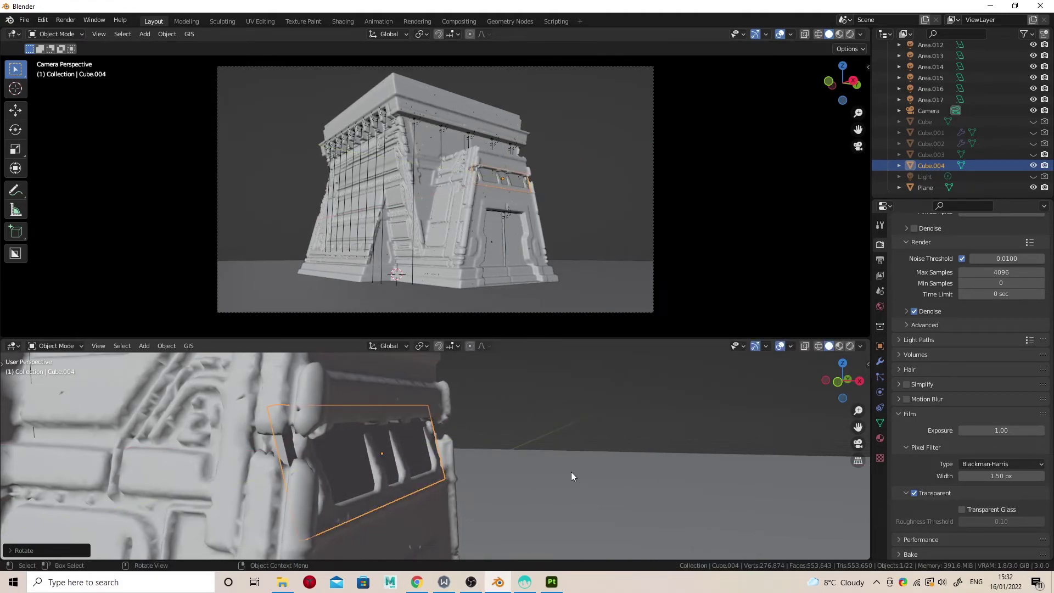
key(g)
key(x)
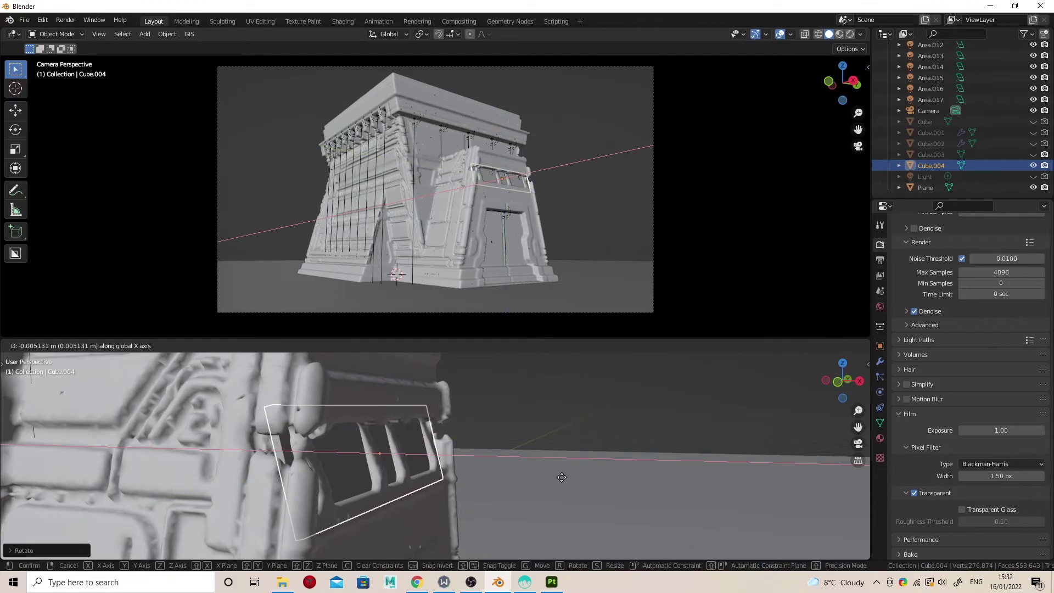
click(563, 477)
- Switch the transform orientation to Local, thin the slab along its X axis, and apply its transform
middle_drag(563, 478, 487, 450)
scroll(573, 473, up, 4)
click(390, 346)
click(376, 387)
middle_drag(556, 396, 469, 380)
key(s)
key(x)
click(496, 426)
key(ctrl+a)
click(589, 391)
- In the Shader Editor, replace the slab's default shader with a Glass BSDF connected to the material output's surface
click(12, 346)
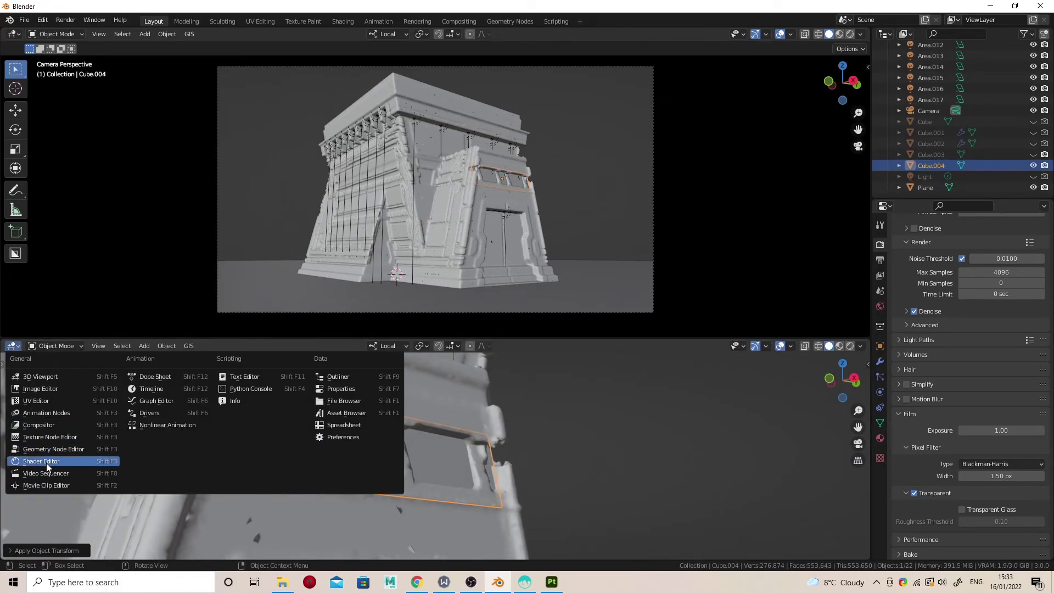
click(46, 463)
key(shift+a)
text(glass)
key(Return)
click(299, 455)
click(455, 419)
key(x)
drag(311, 451, 516, 436)
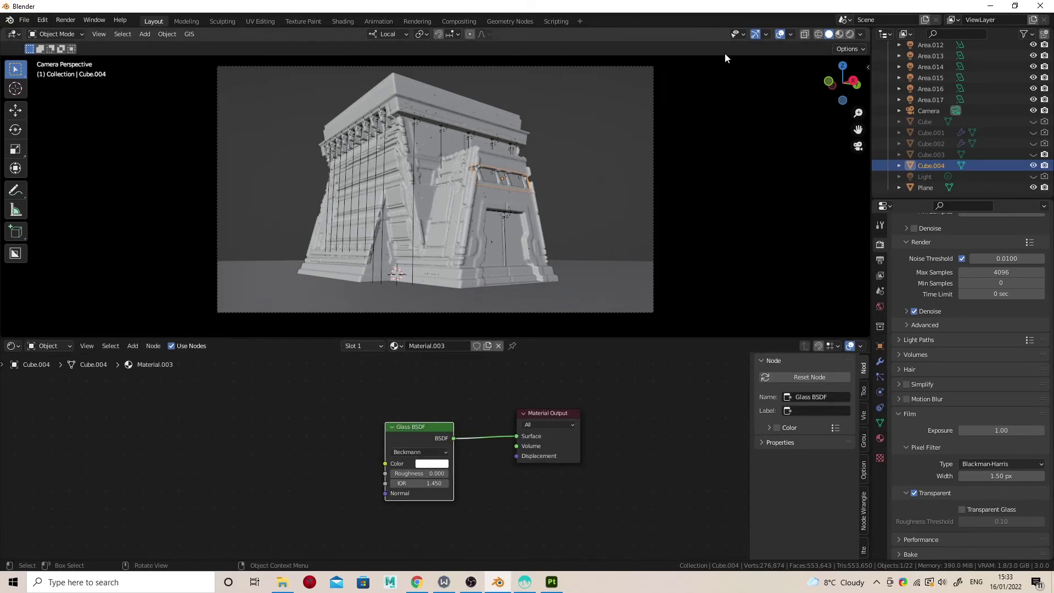
- Show the camera view rendered without overlays and set the Glass BSDF roughness to 0.700
click(851, 34)
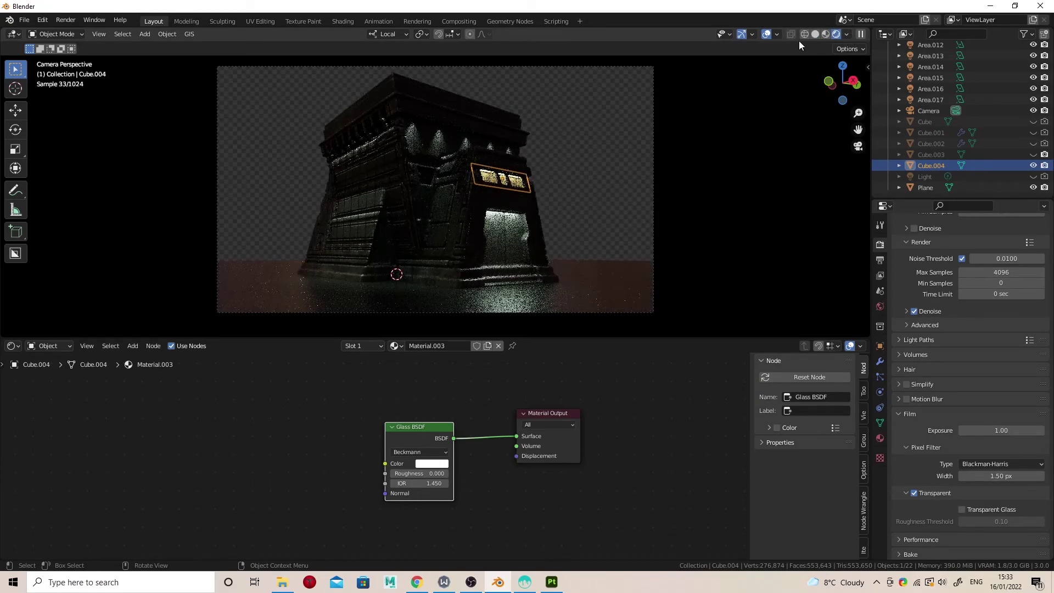
click(767, 34)
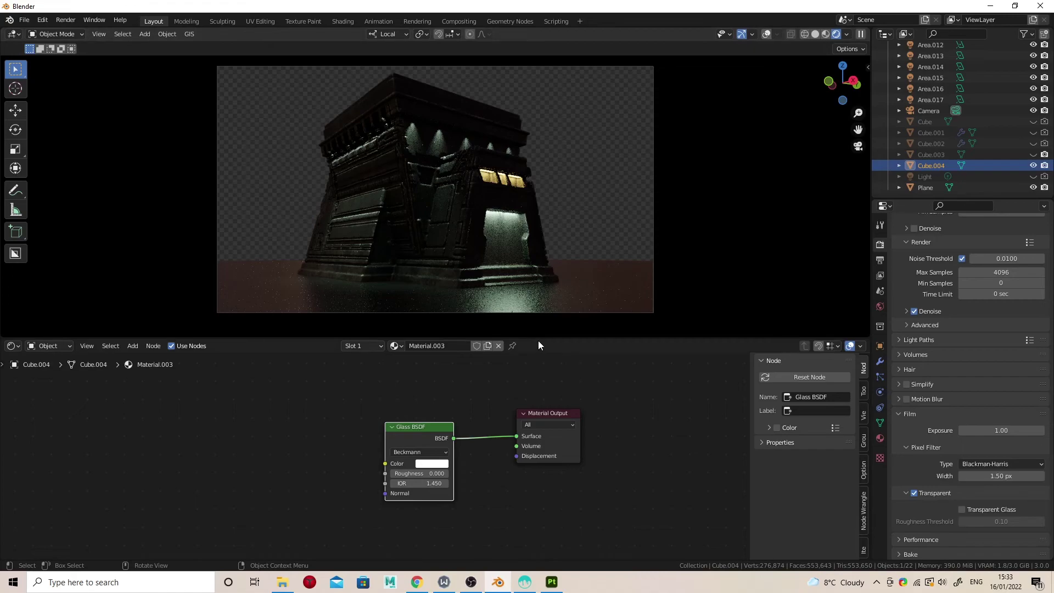
drag(420, 476, 513, 473)
drag(432, 476, 505, 472)
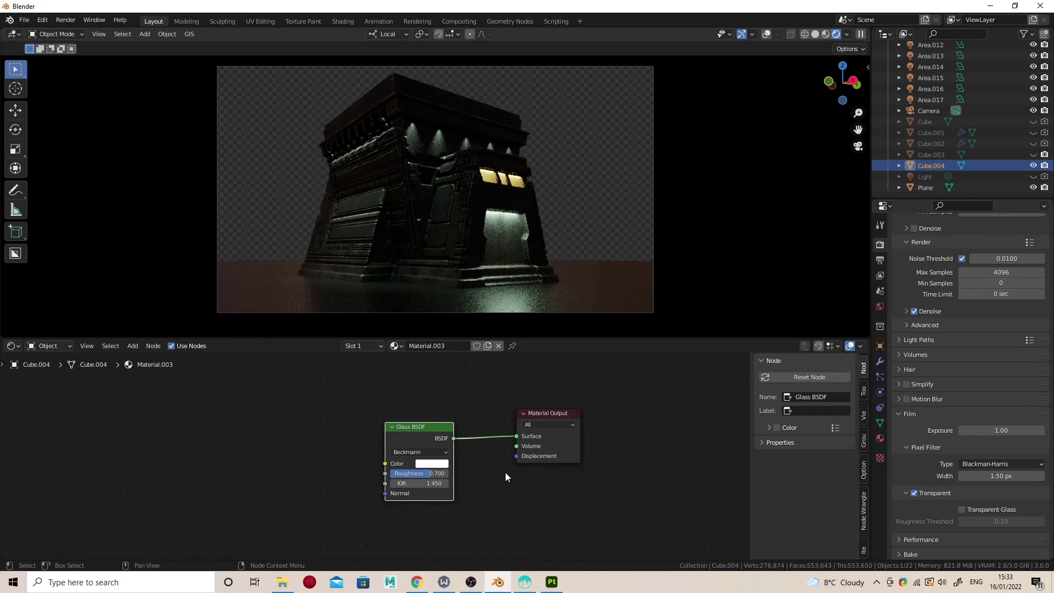
- Enlarge the camera viewport to examine the rendered building and its glass window
drag(552, 338, 551, 512)
scroll(536, 311, up, 1)
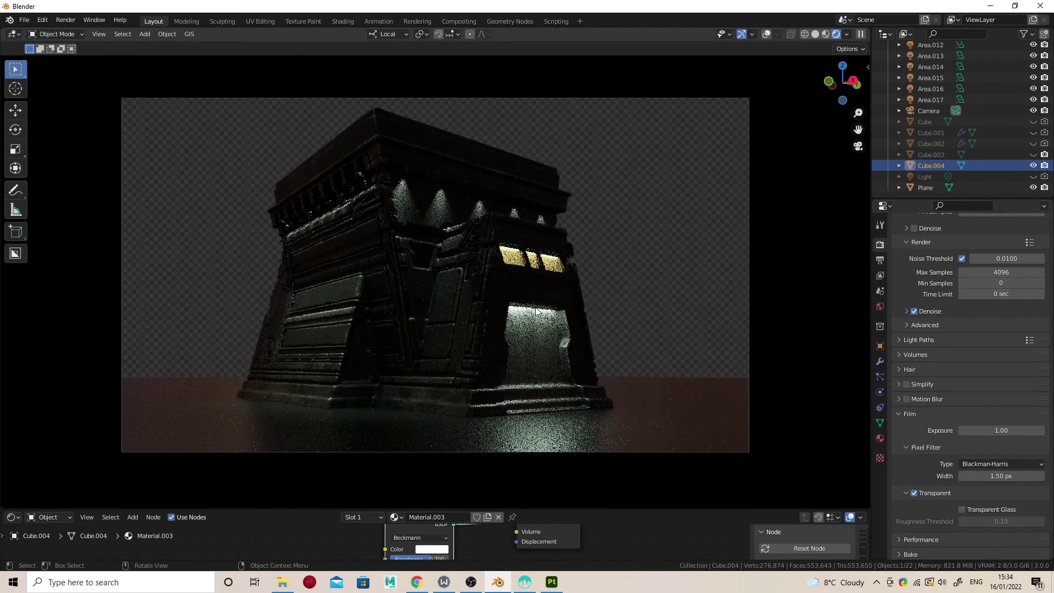
scroll(536, 311, up, 1)
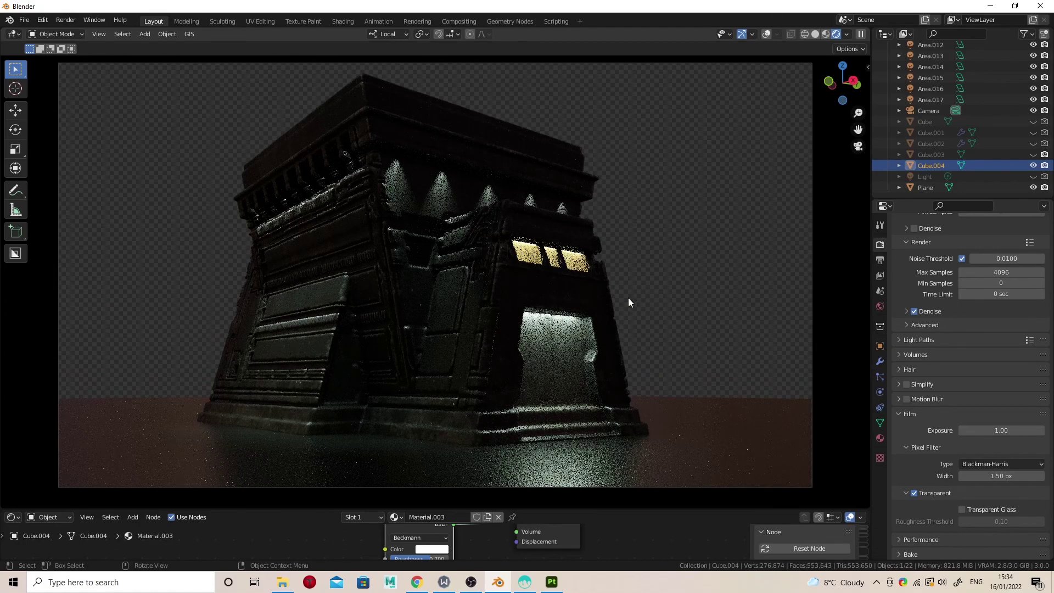